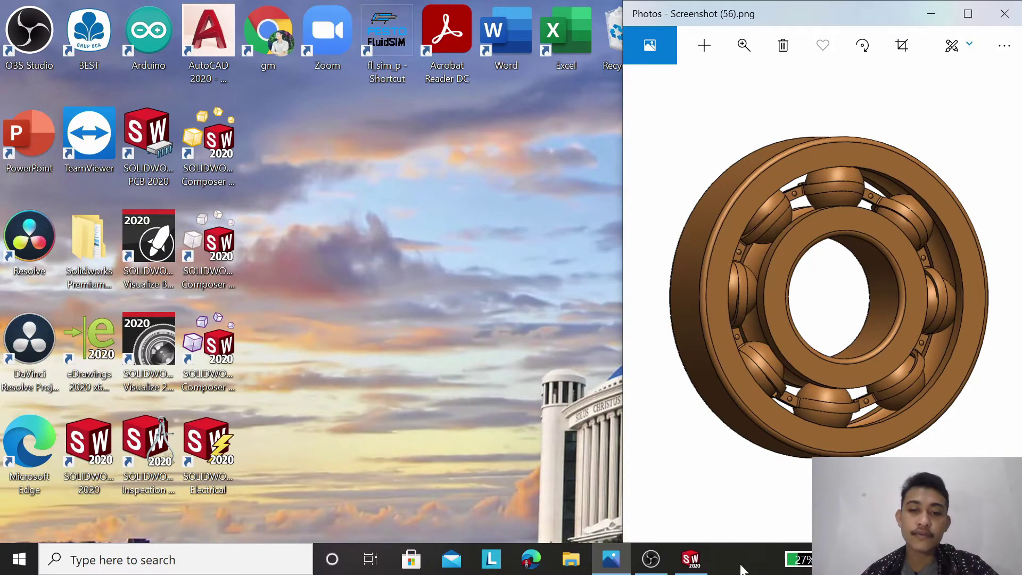
Step: Leave the ball bearing image in Photos and bring the SOLIDWORKS Part1 window to the front
{"action": "left_click", "coordinate": [690, 559]}
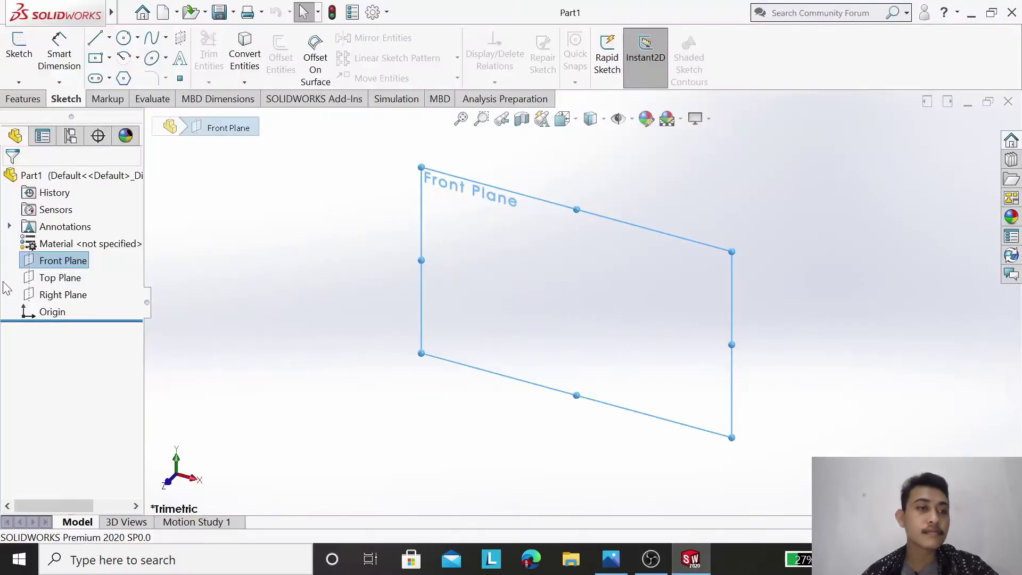
Step: Start a new sketch on the Front Plane
{"action": "left_click", "coordinate": [63, 260]}
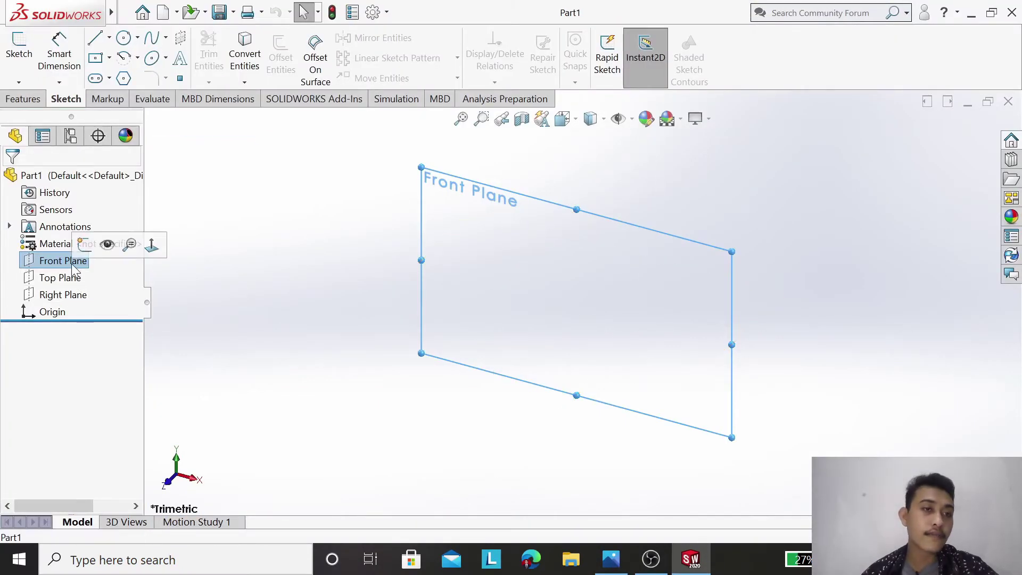
{"action": "left_click", "coordinate": [82, 250]}
{"action": "left_click", "coordinate": [73, 261]}
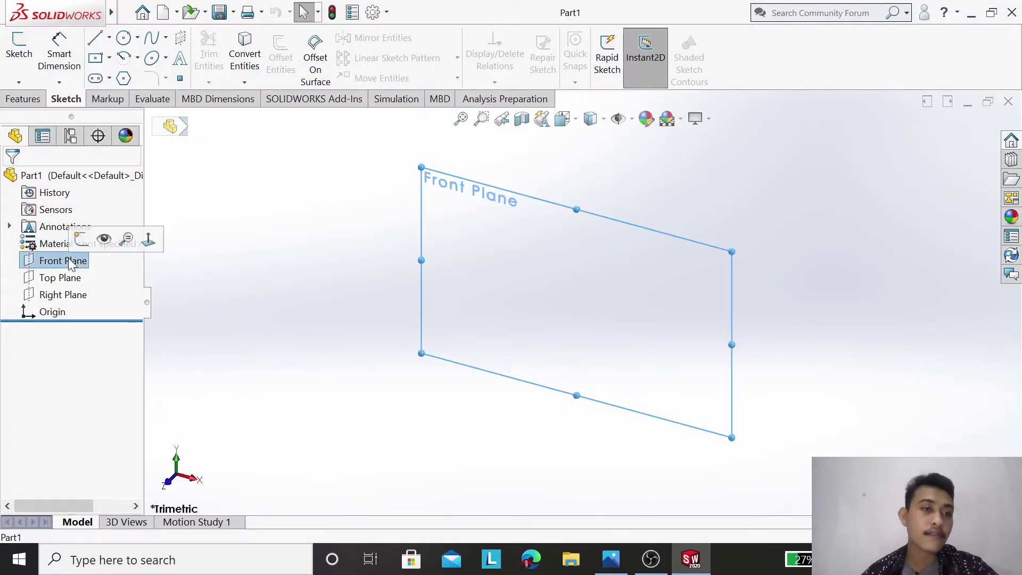
{"action": "left_click", "coordinate": [82, 237]}
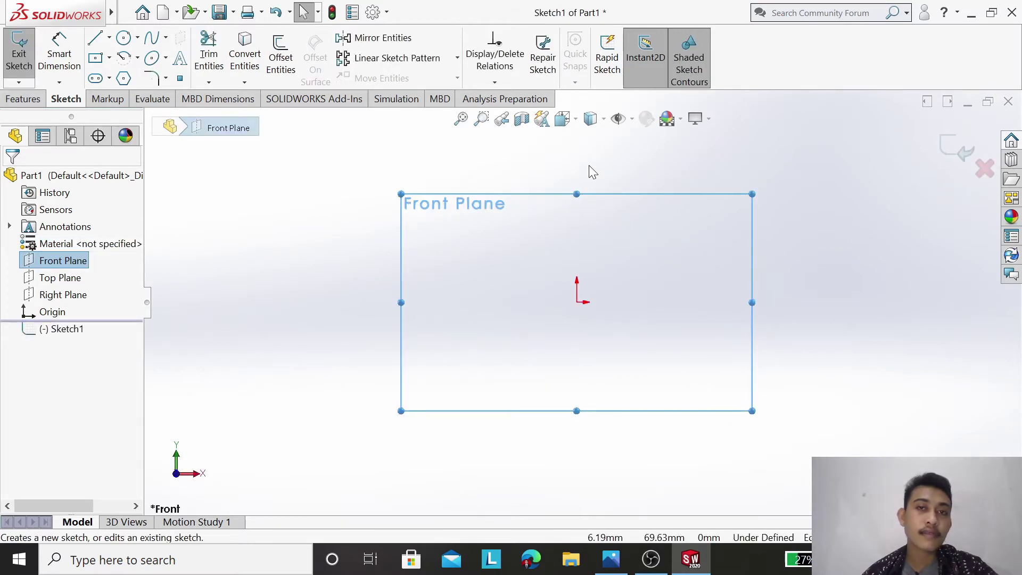
Step: Draw a horizontal construction centerline across the origin and zoom the view out
{"action": "left_click", "coordinate": [109, 39]}
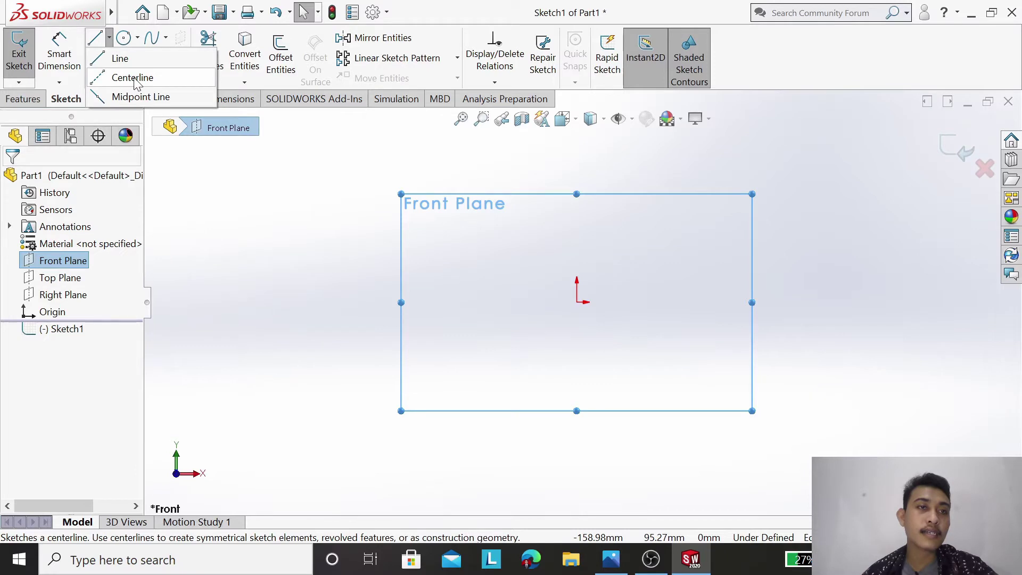
{"action": "left_click", "coordinate": [133, 78]}
{"action": "left_click", "coordinate": [481, 303]}
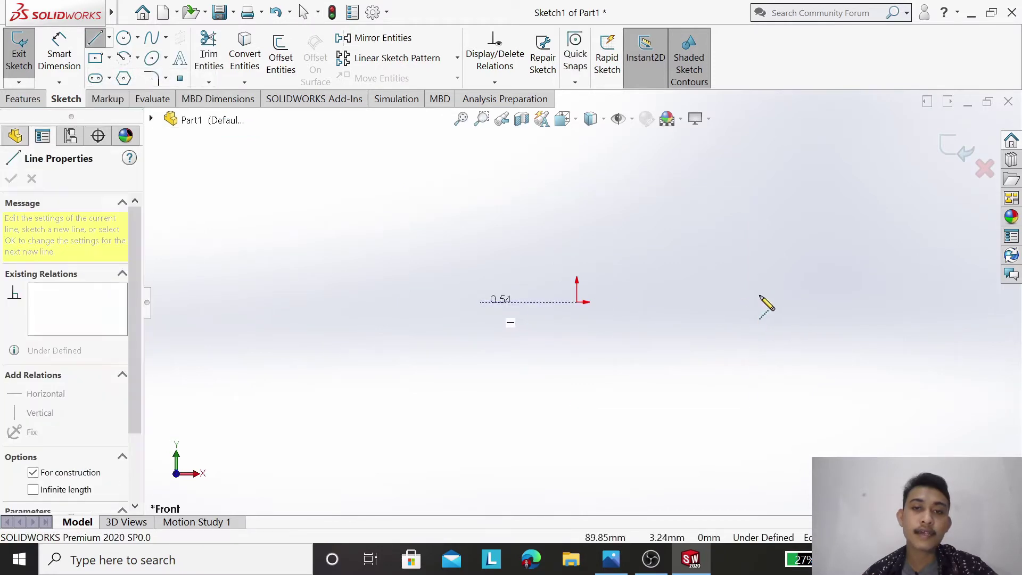
{"action": "left_click", "coordinate": [777, 302]}
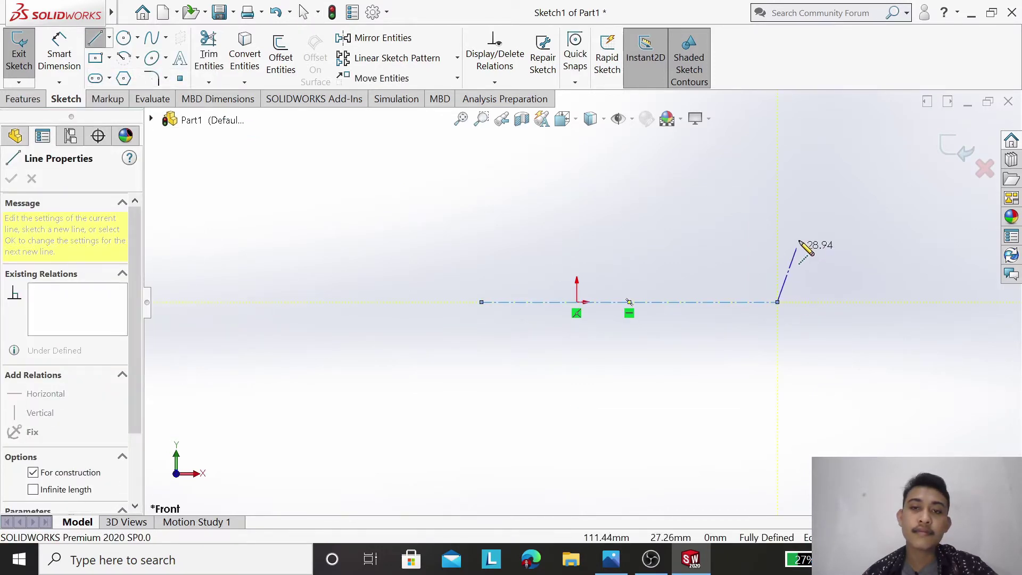
{"action": "right_click", "coordinate": [803, 245]}
{"action": "left_click", "coordinate": [815, 251]}
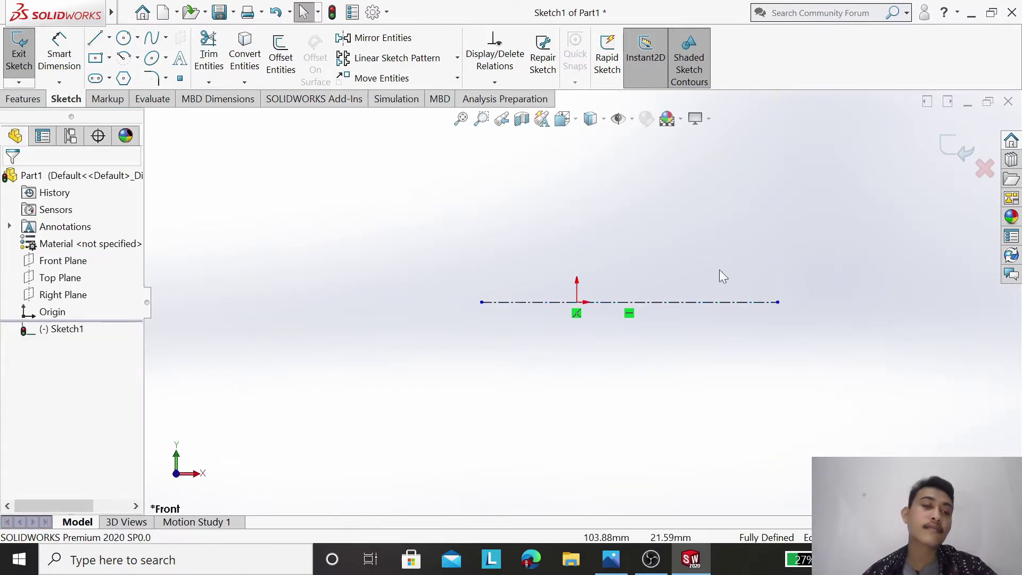
{"action": "scroll", "coordinate": [583, 258], "scroll_direction": "down", "scroll_amount": 2}
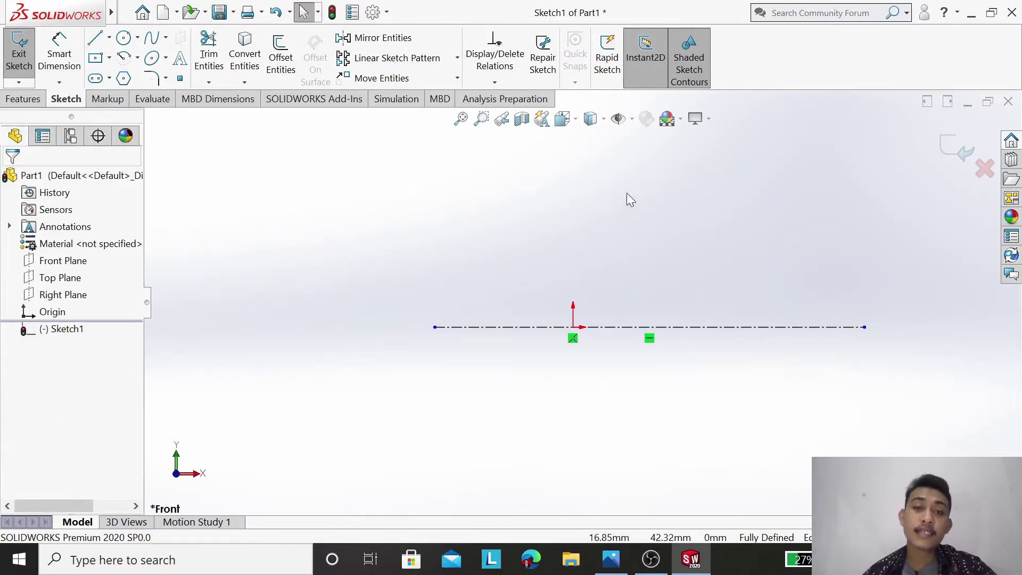
{"action": "middle_click_drag", "start_coordinate": [571, 158], "coordinate": [664, 342], "text": "ctrl"}
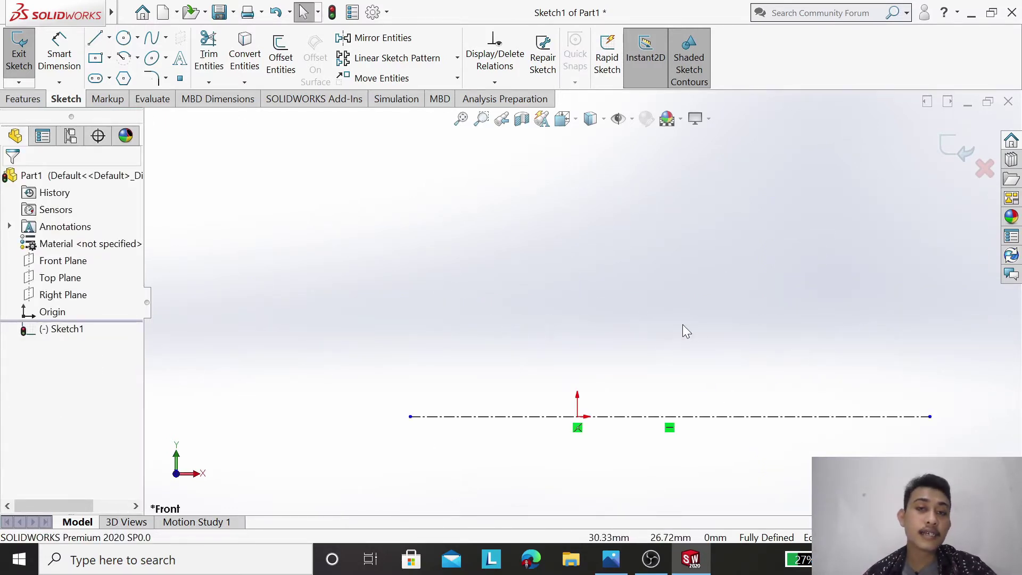
{"action": "key", "text": "z"}
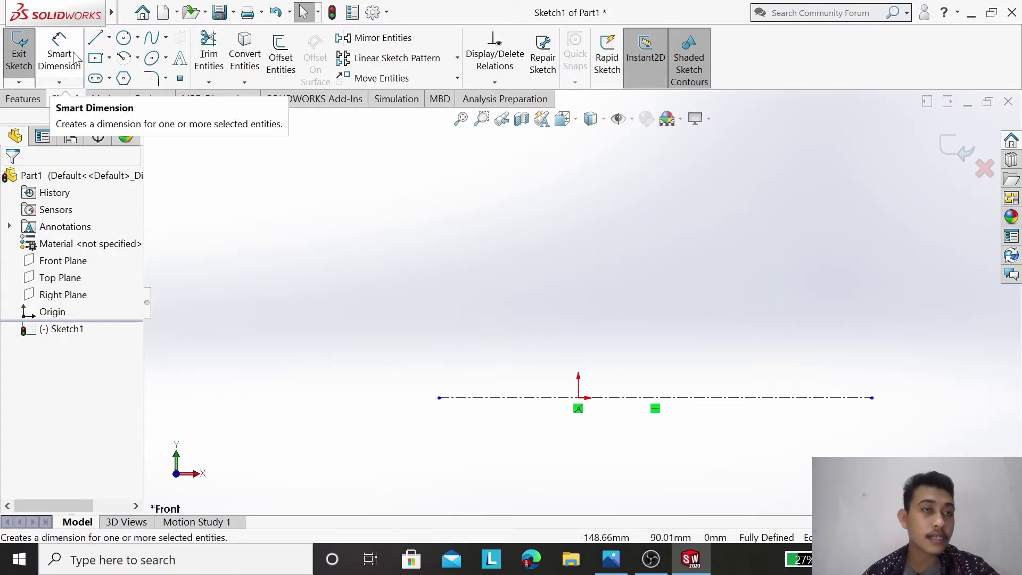
Step: Draw a center rectangle above the horizontal centerline
{"action": "left_click", "coordinate": [109, 57]}
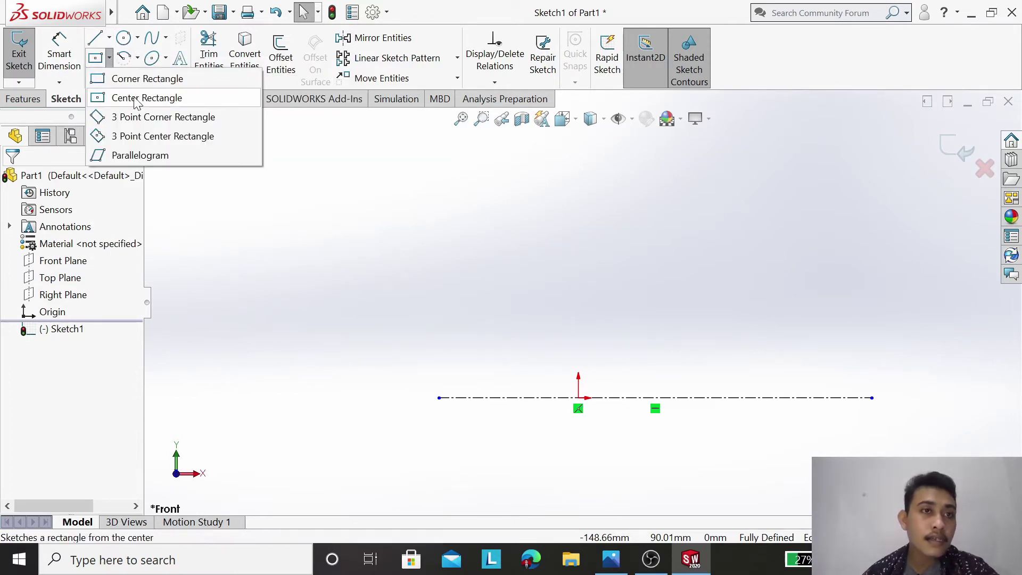
{"action": "left_click", "coordinate": [134, 100]}
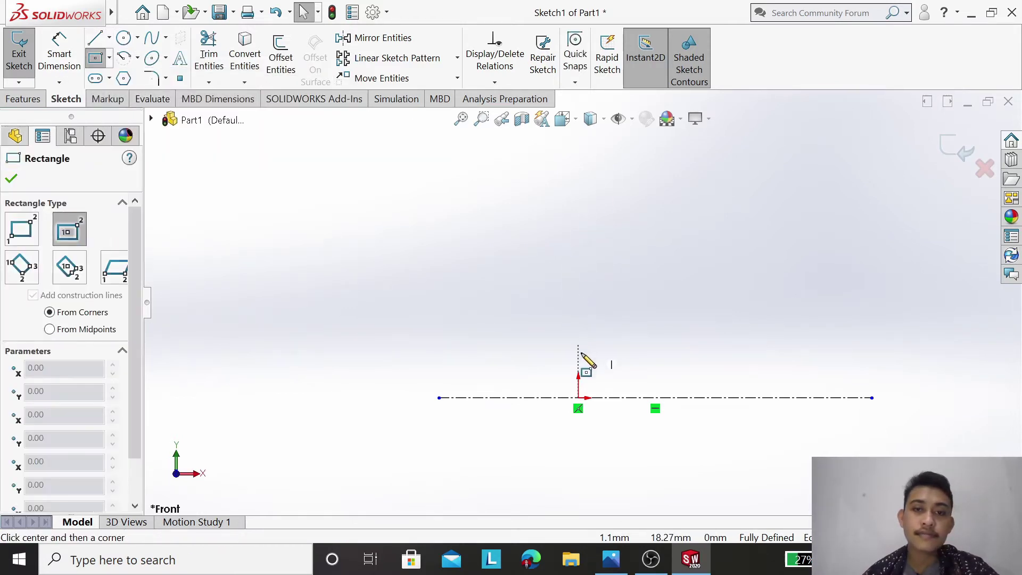
{"action": "left_click", "coordinate": [578, 226]}
{"action": "left_click", "coordinate": [671, 195]}
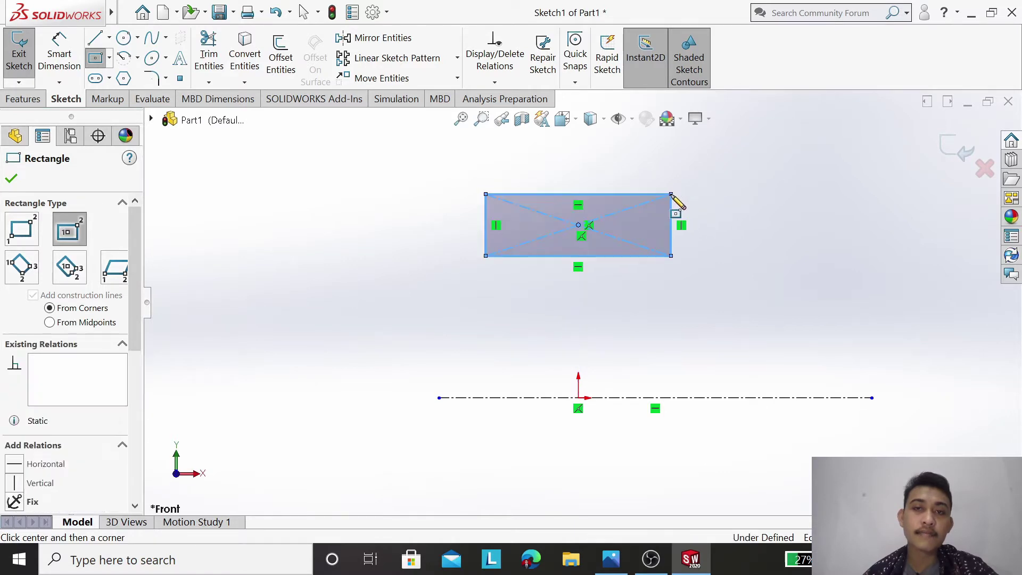
{"action": "right_click", "coordinate": [728, 175]}
{"action": "left_click", "coordinate": [739, 178]}
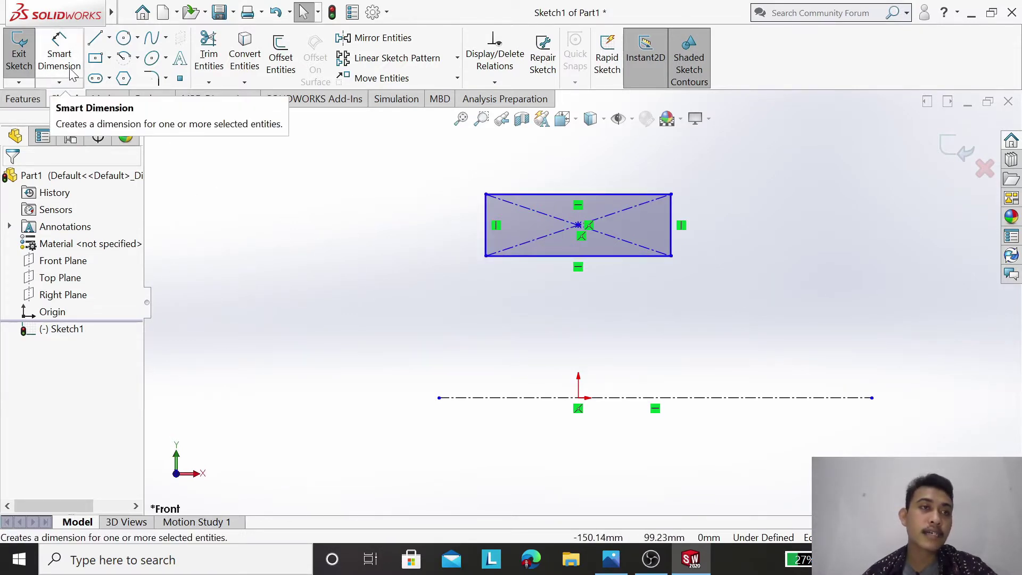
Step: Dimension the rectangle to 31 mm wide and 12 mm tall
{"action": "left_click", "coordinate": [59, 53]}
{"action": "left_click", "coordinate": [524, 195]}
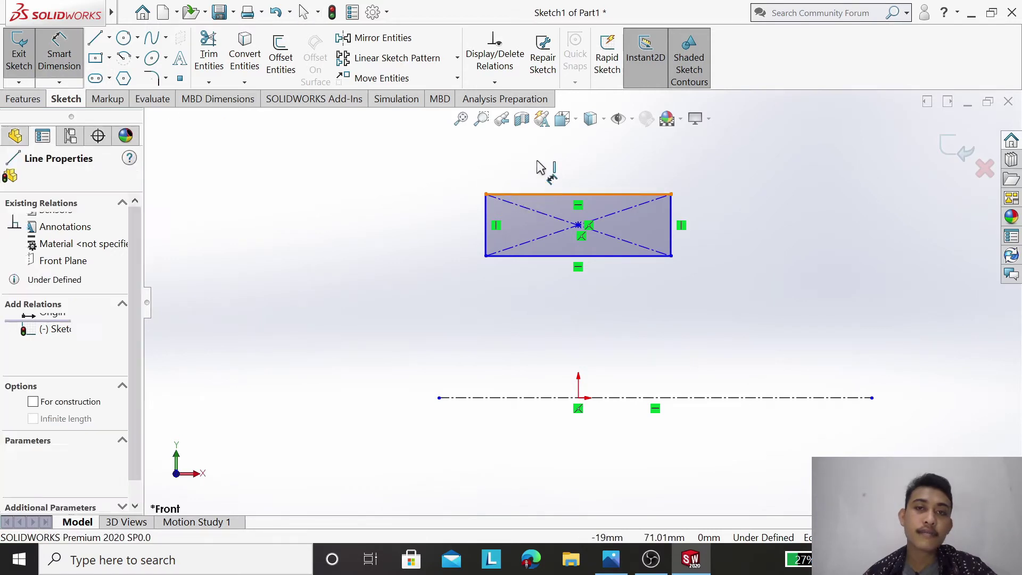
{"action": "left_click", "coordinate": [539, 167]}
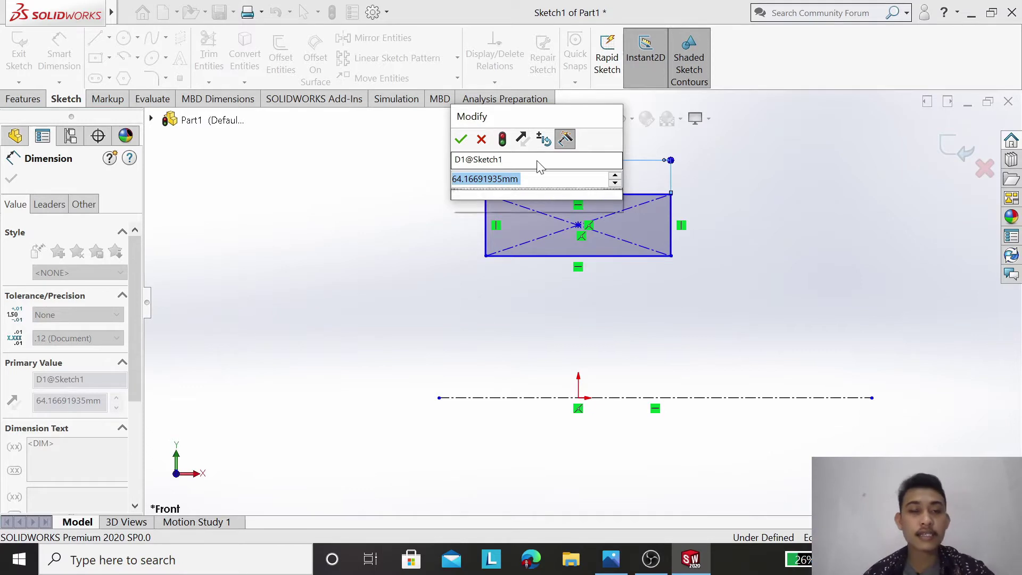
{"action": "type", "text": "31"}
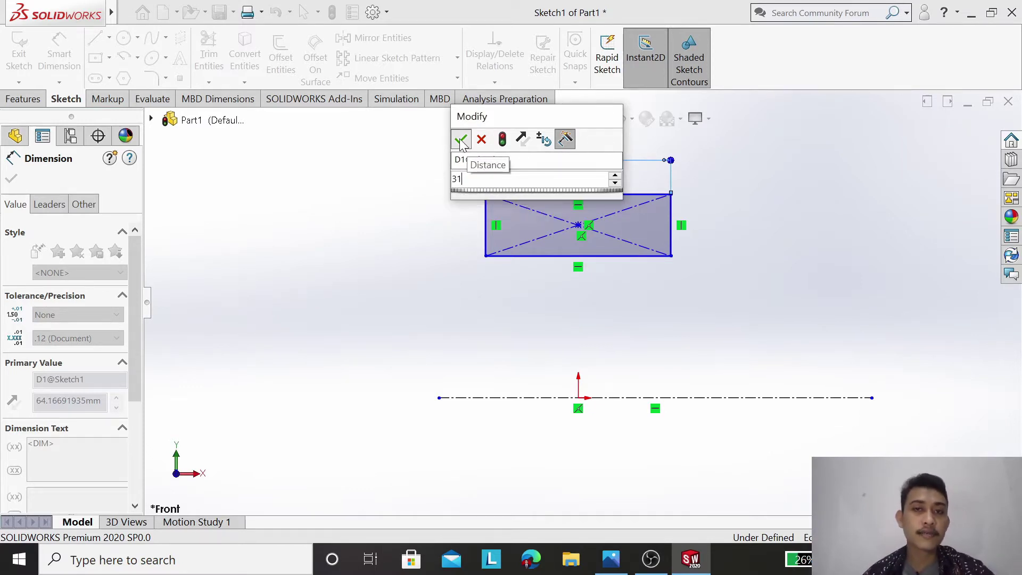
{"action": "left_click", "coordinate": [461, 140]}
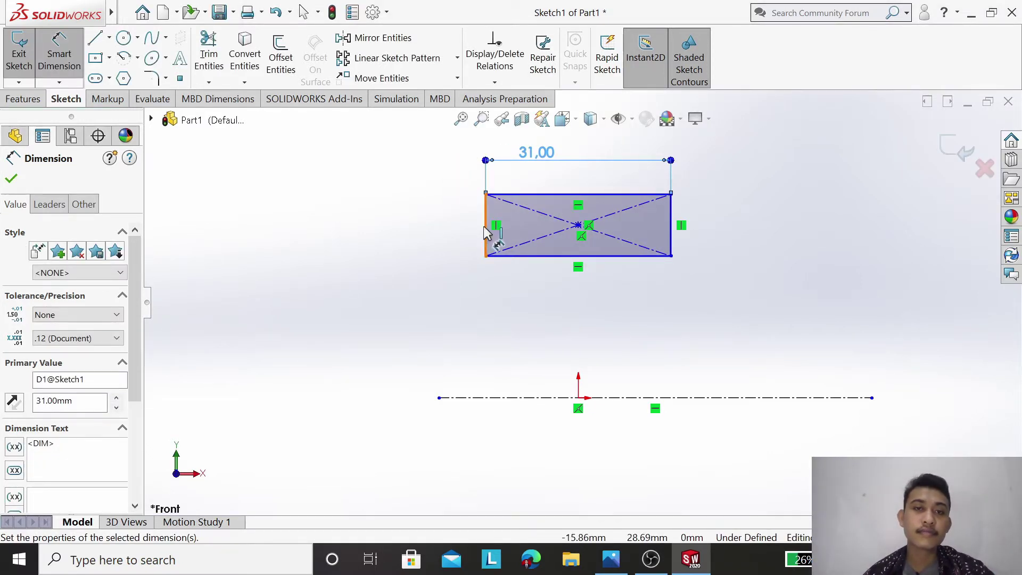
{"action": "left_click", "coordinate": [462, 227]}
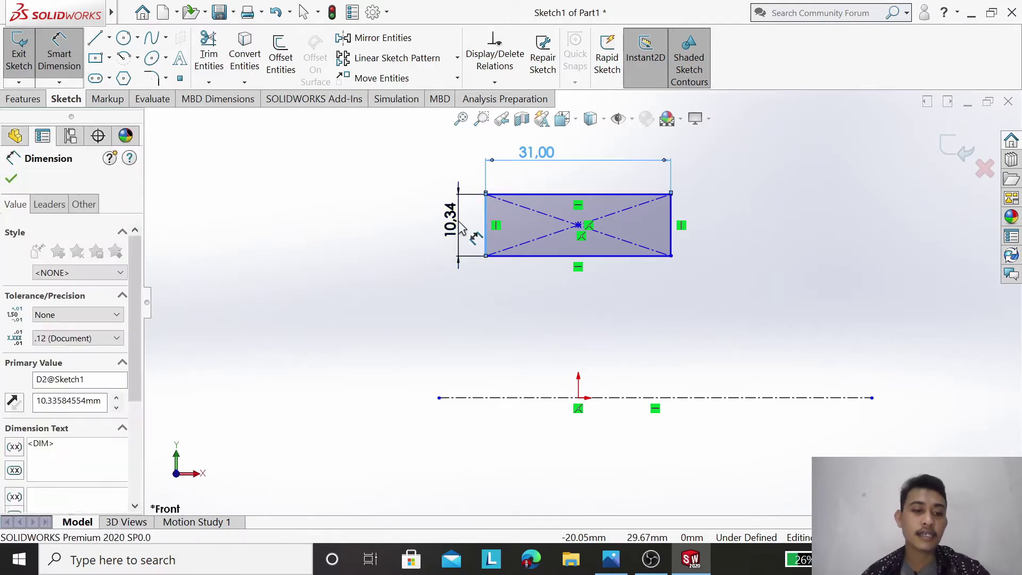
{"action": "left_click", "coordinate": [452, 226]}
{"action": "type", "text": "1"}
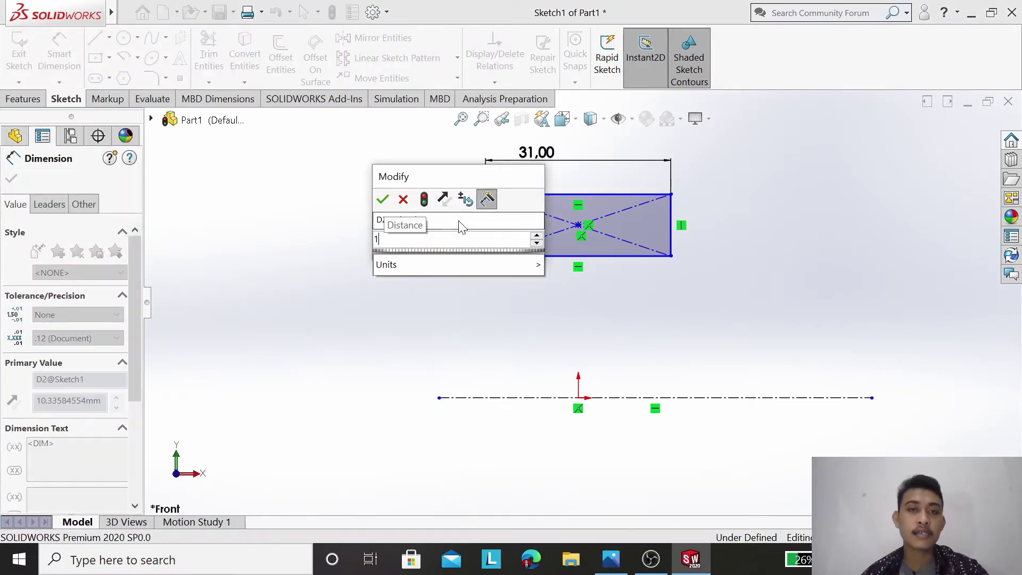
{"action": "type", "text": "2"}
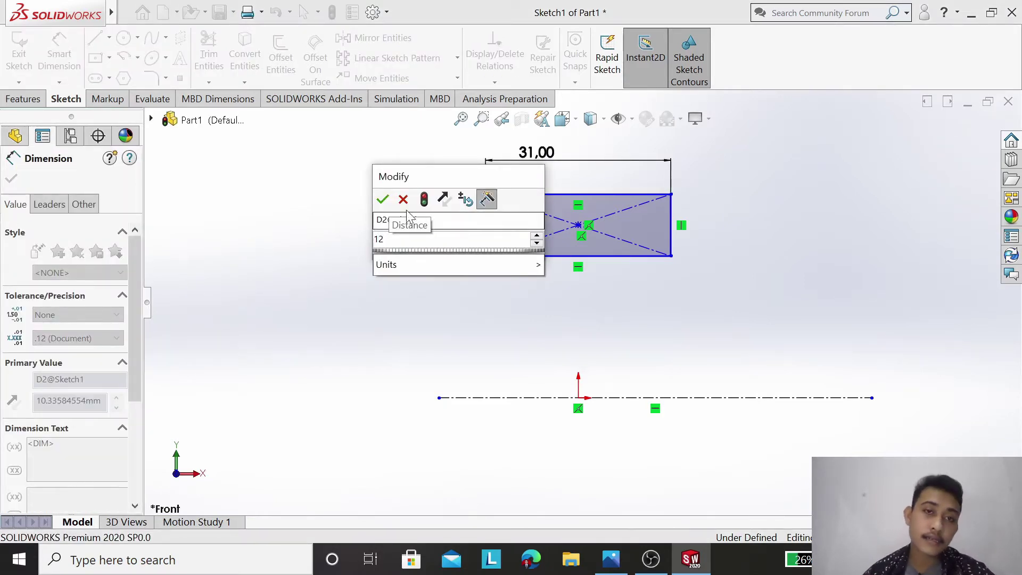
{"action": "left_click", "coordinate": [382, 199]}
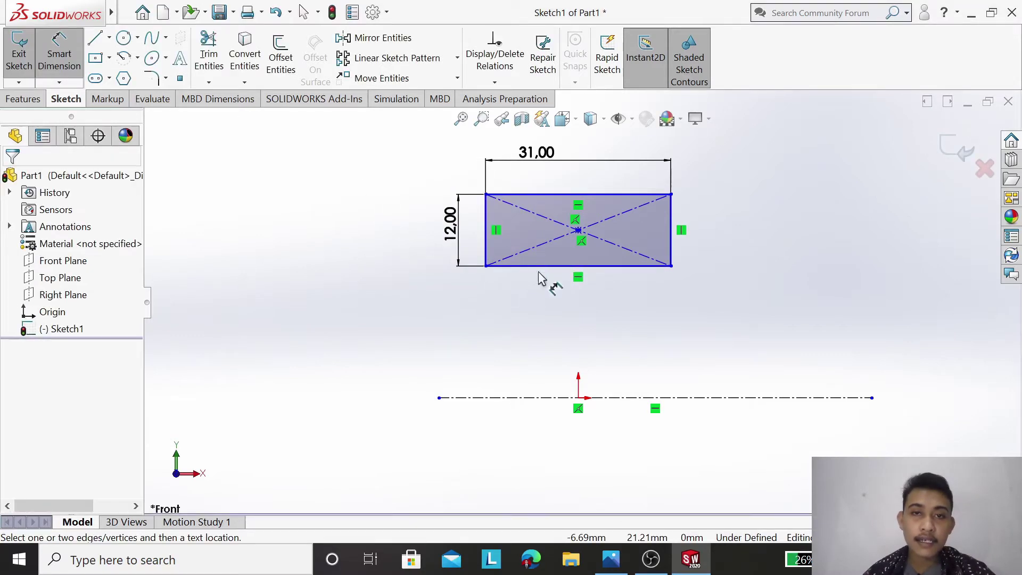
Step: Dimension the rectangle's bottom edge 53 mm from the centerline
{"action": "left_click", "coordinate": [542, 266]}
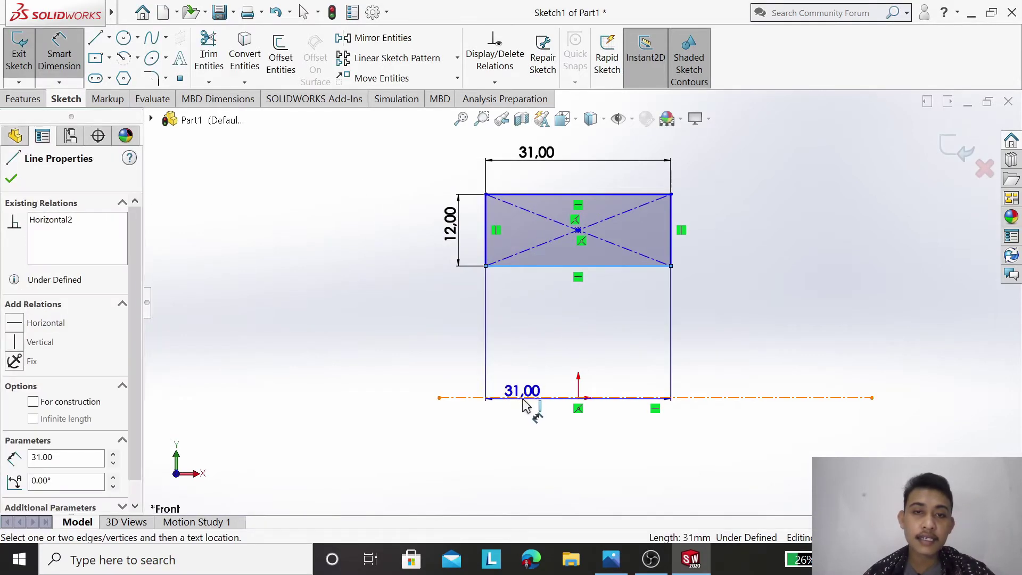
{"action": "left_click", "coordinate": [524, 398]}
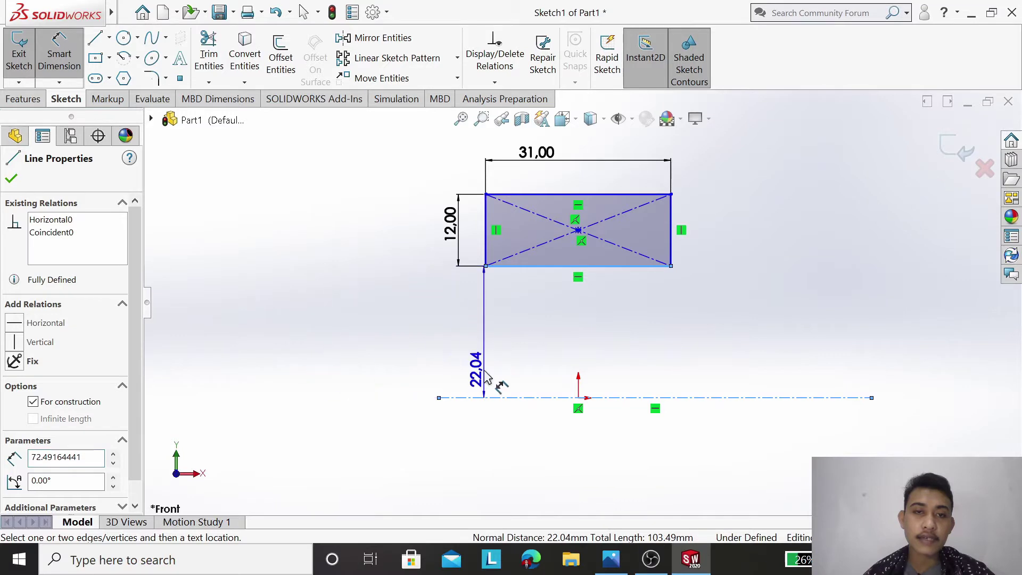
{"action": "left_click", "coordinate": [466, 368]}
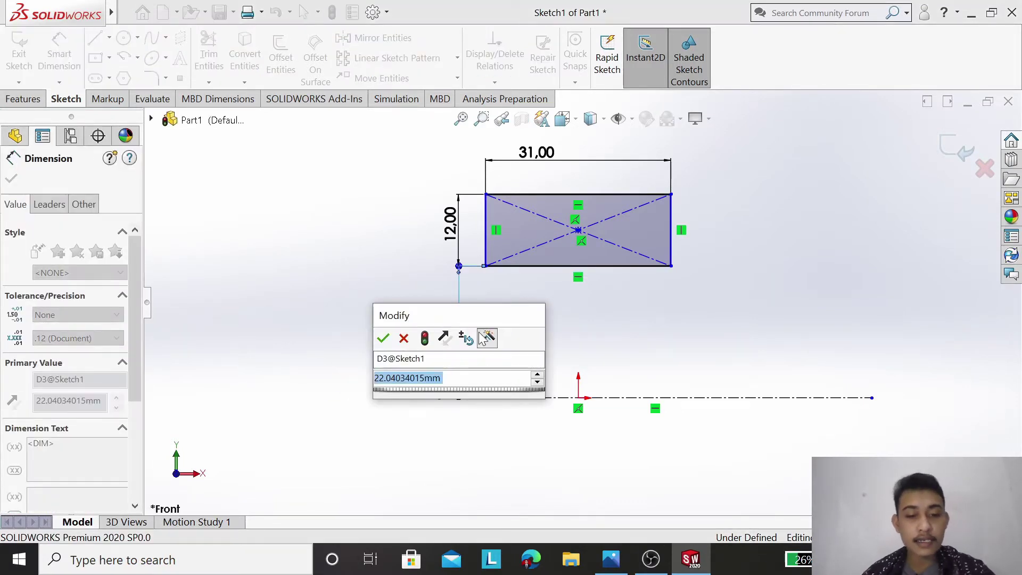
{"action": "type", "text": "53"}
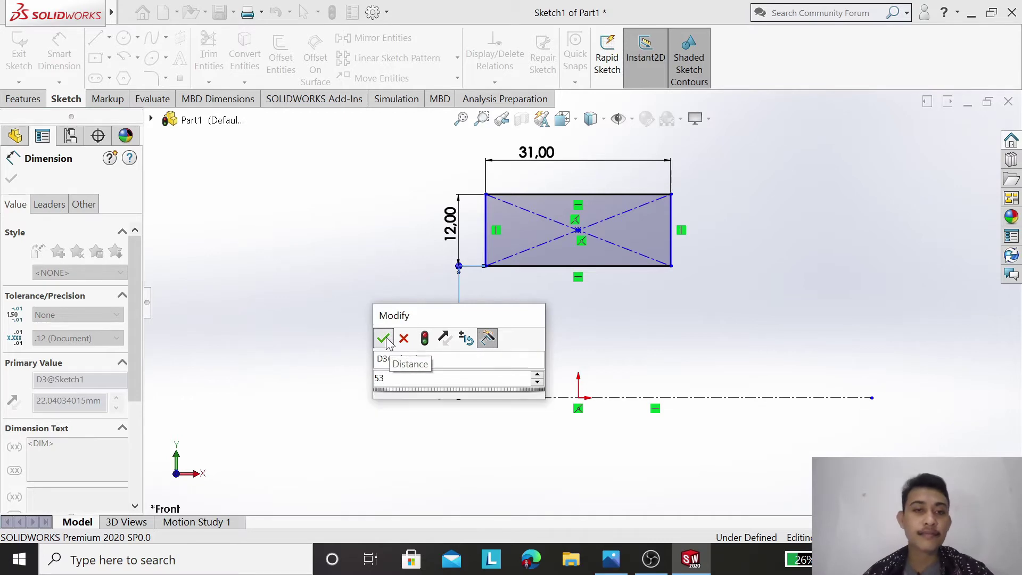
{"action": "left_click", "coordinate": [382, 338]}
{"action": "scroll", "coordinate": [591, 273], "scroll_direction": "up", "scroll_amount": 3}
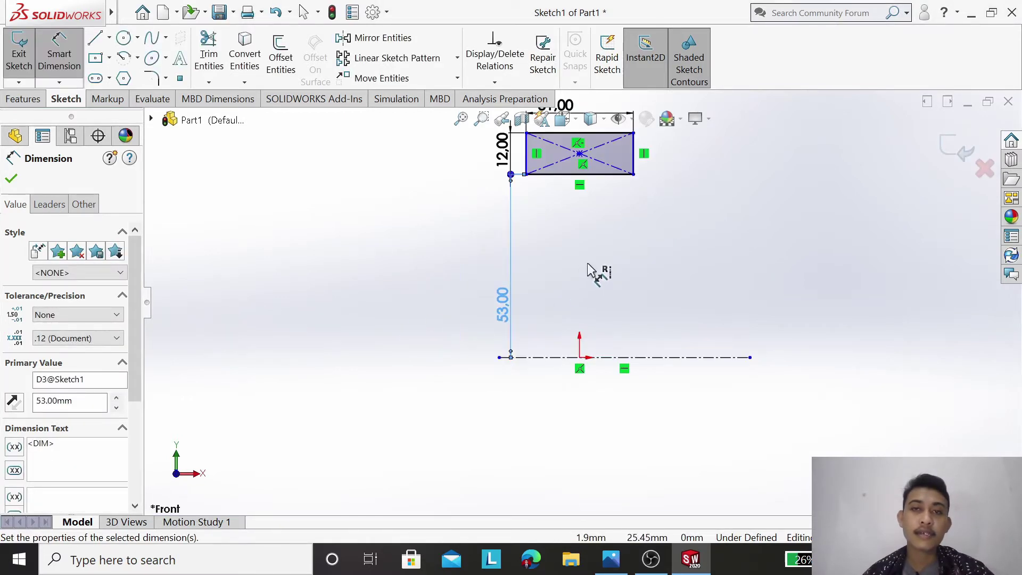
{"action": "scroll", "coordinate": [591, 224], "scroll_direction": "up", "scroll_amount": 1}
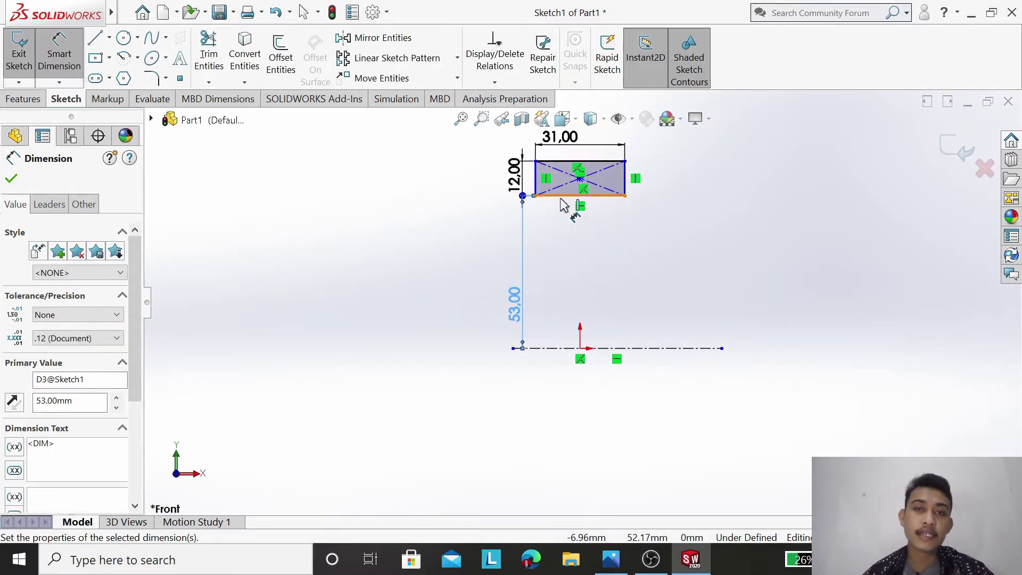
{"action": "left_click", "coordinate": [11, 178]}
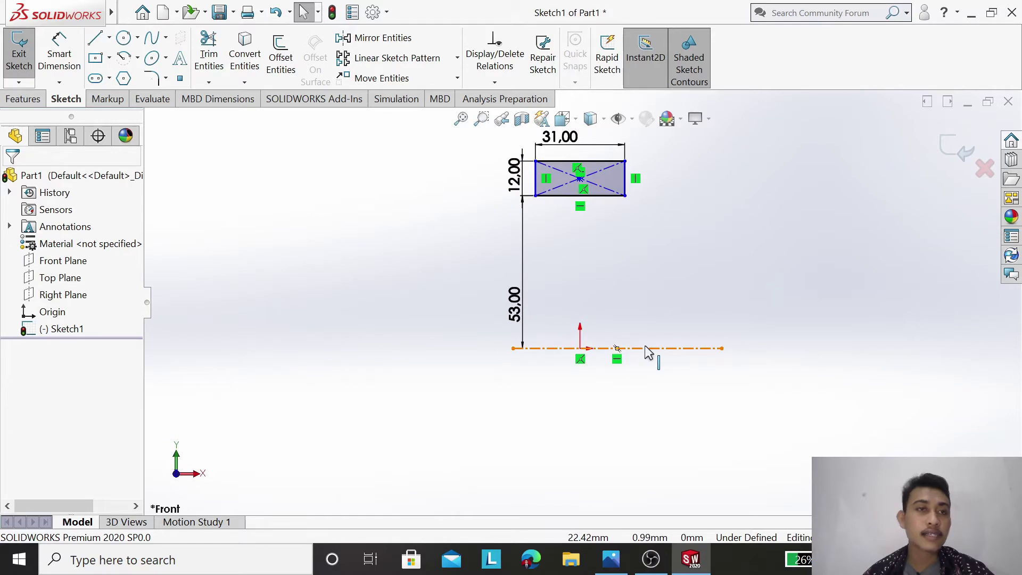
Step: Draw a vertical centerline from the origin to the rectangle's bottom midpoint
{"action": "left_click", "coordinate": [109, 37]}
{"action": "left_click", "coordinate": [114, 75]}
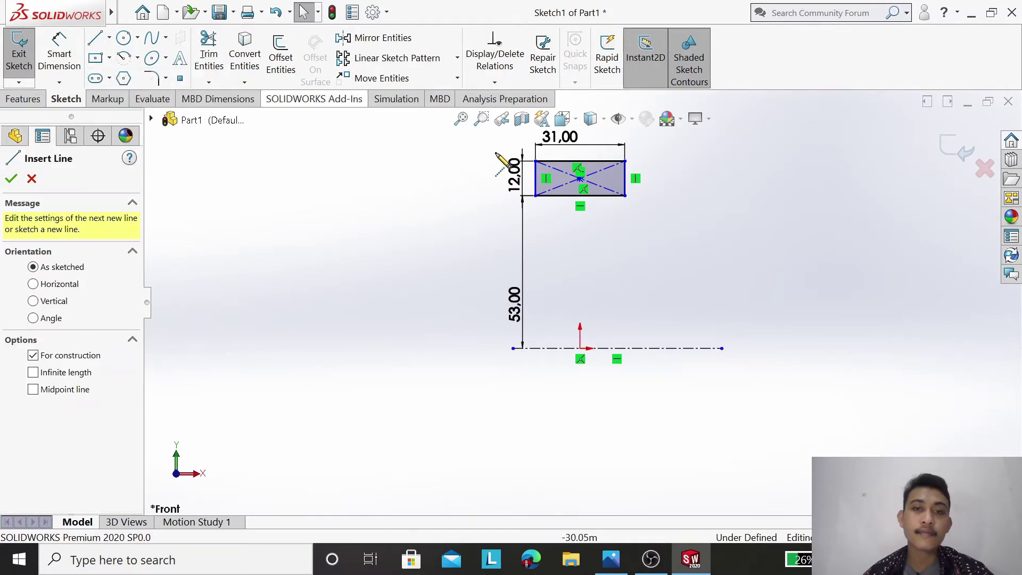
{"action": "left_click", "coordinate": [580, 348]}
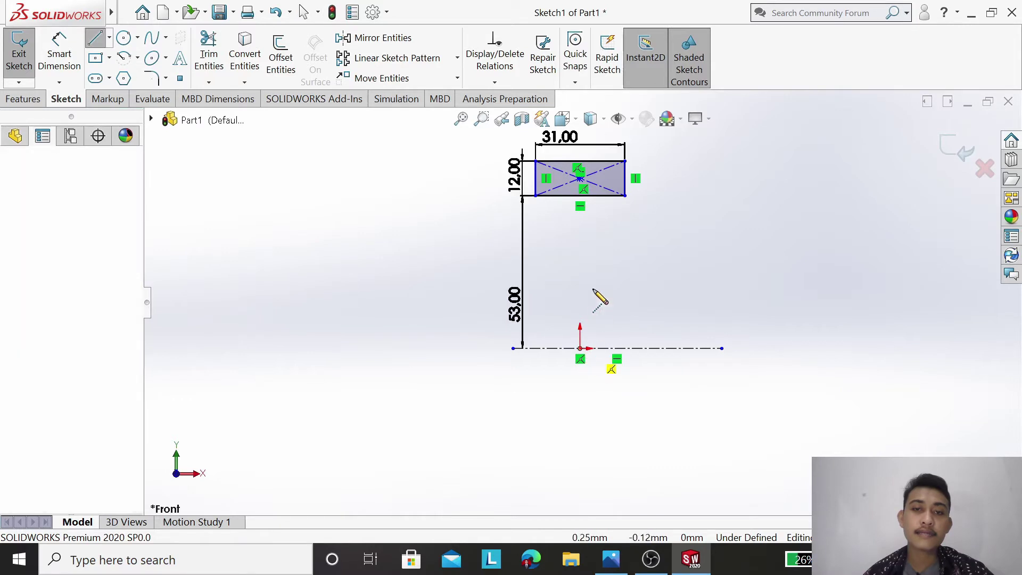
{"action": "left_click", "coordinate": [580, 195]}
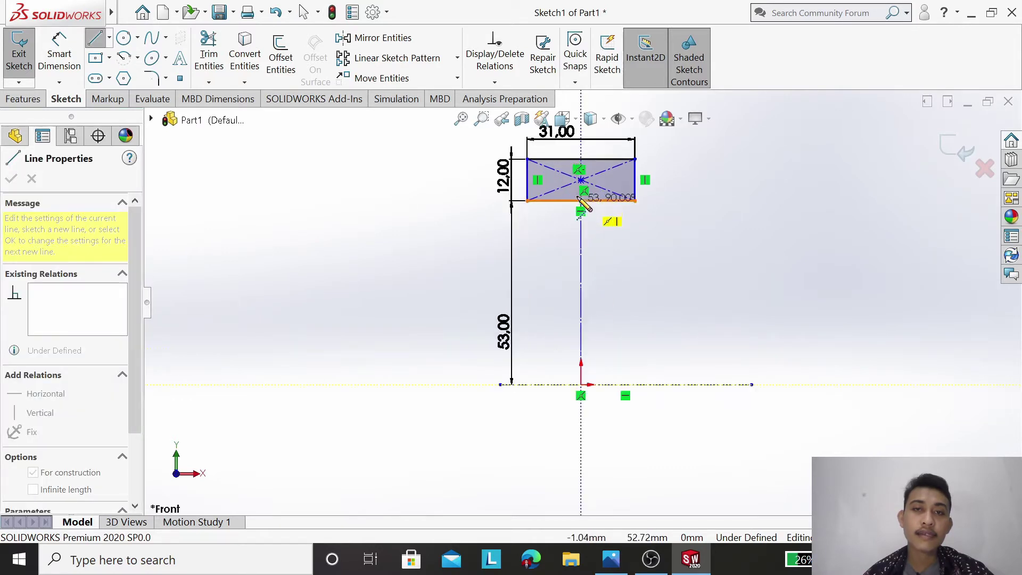
{"action": "scroll", "coordinate": [577, 173], "scroll_direction": "down", "scroll_amount": 3}
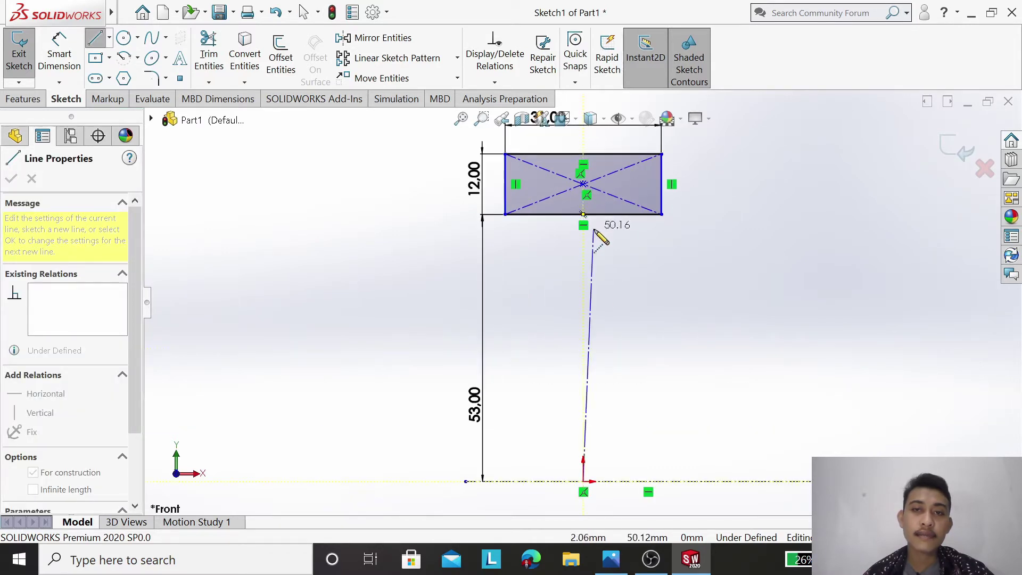
{"action": "right_click", "coordinate": [708, 243]}
{"action": "left_click", "coordinate": [734, 251]}
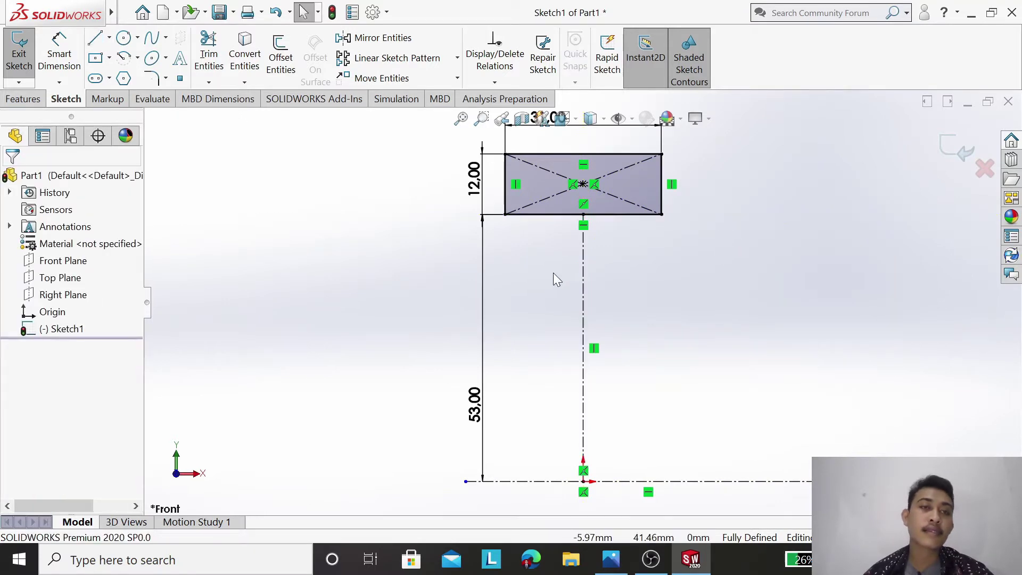
Step: Sketch a centerpoint arc on the vertical centerline, spanning the rectangle's bottom edge
{"action": "left_click", "coordinate": [135, 61]}
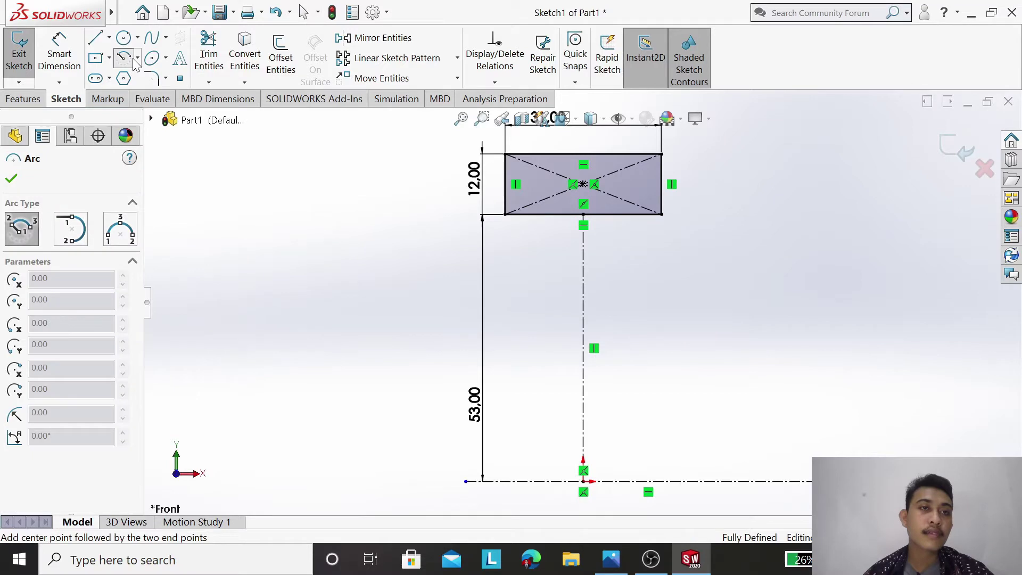
{"action": "left_click", "coordinate": [136, 58]}
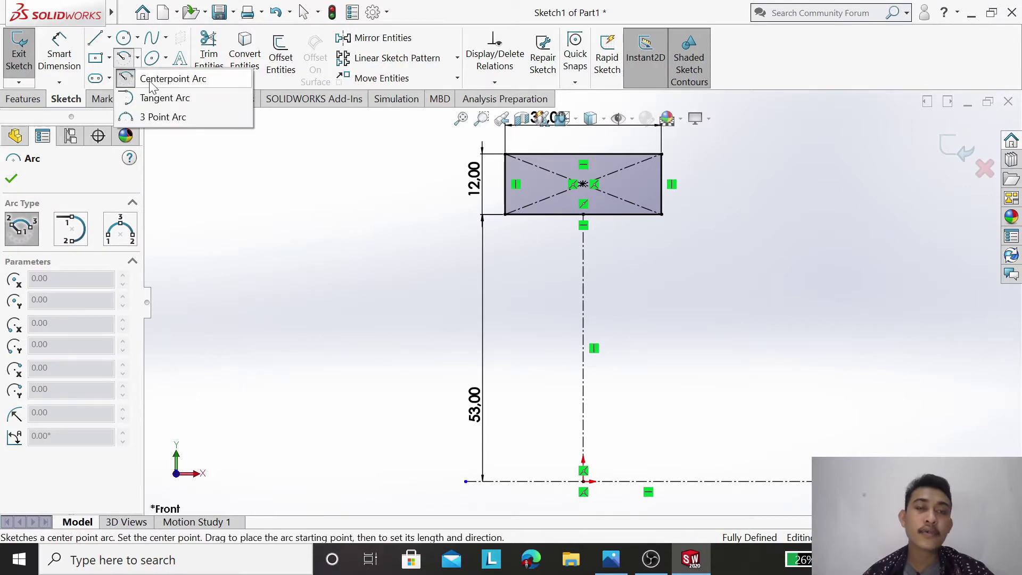
{"action": "left_click", "coordinate": [150, 82]}
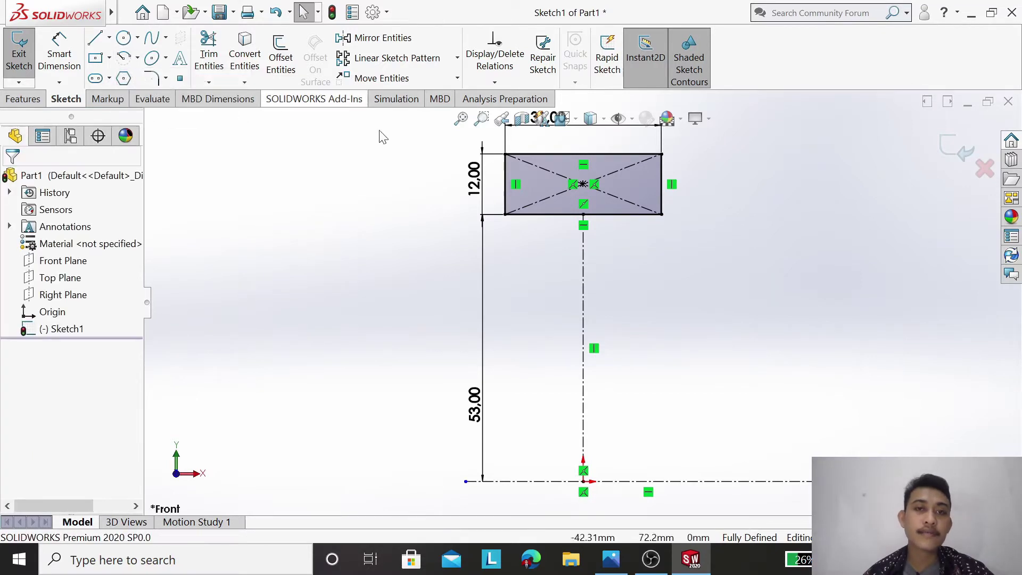
{"action": "left_click", "coordinate": [583, 271]}
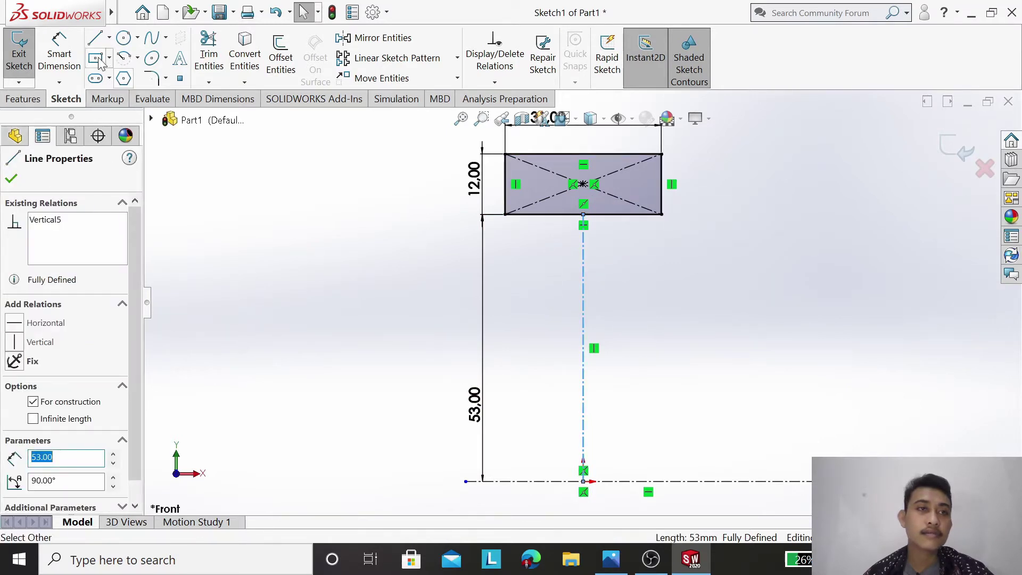
{"action": "left_click", "coordinate": [126, 59]}
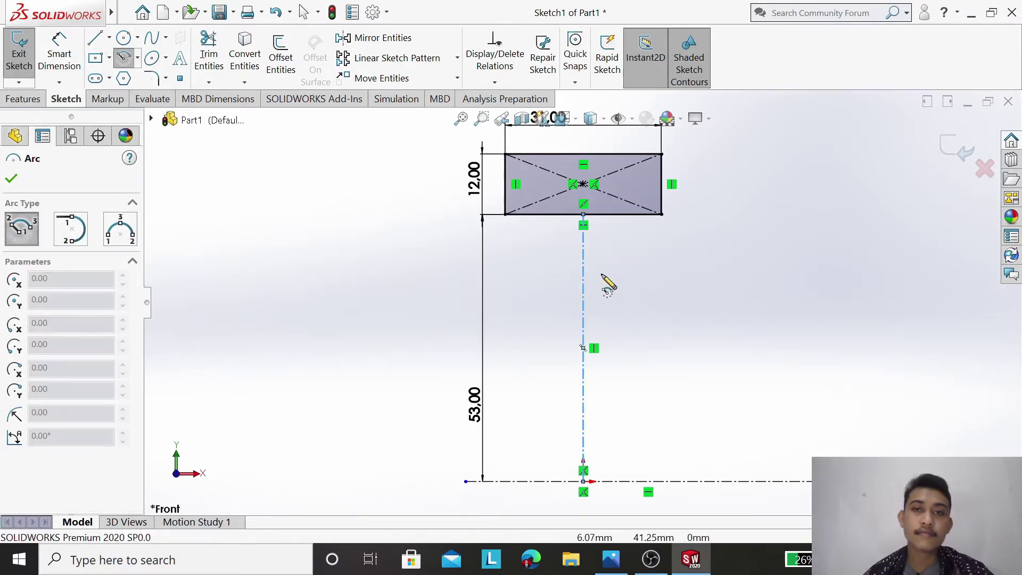
{"action": "left_click", "coordinate": [583, 274]}
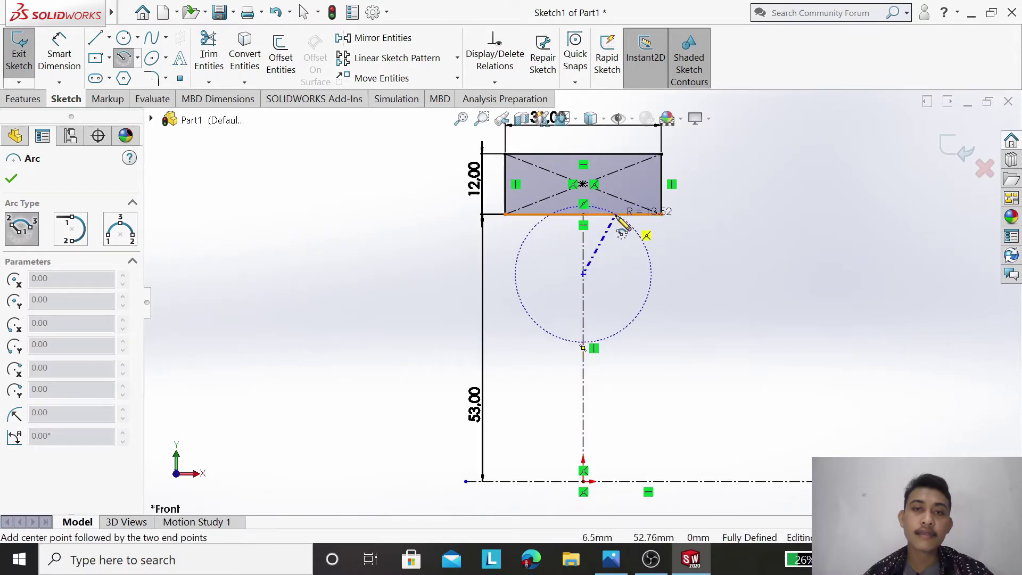
{"action": "left_click", "coordinate": [631, 214]}
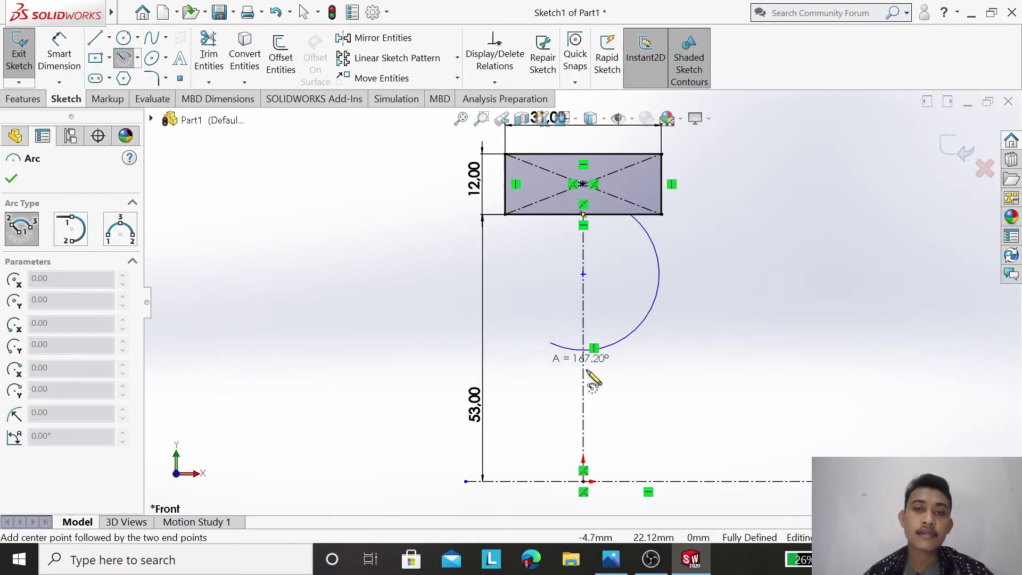
{"action": "key", "text": "Escape"}
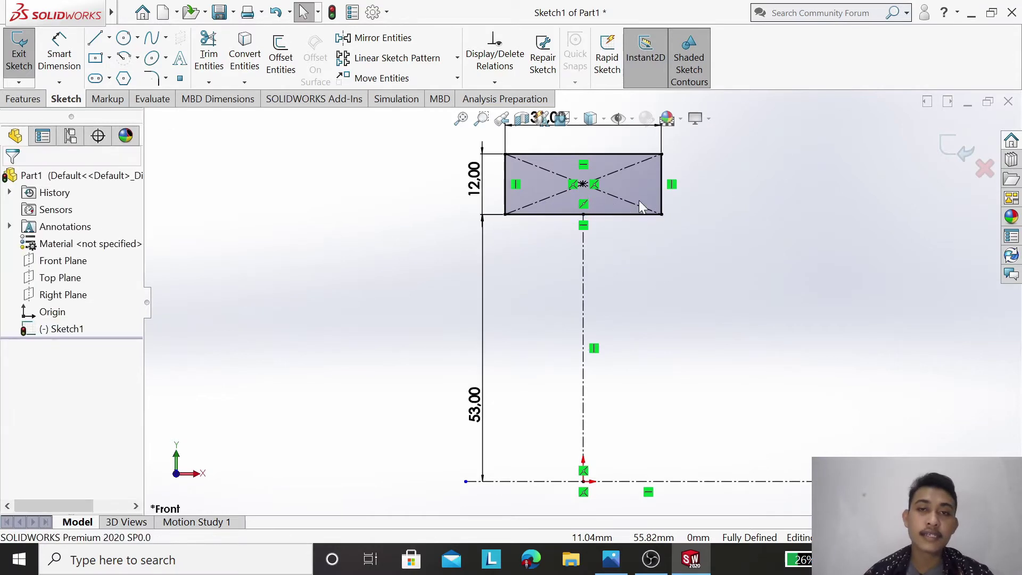
{"action": "left_click", "coordinate": [584, 303]}
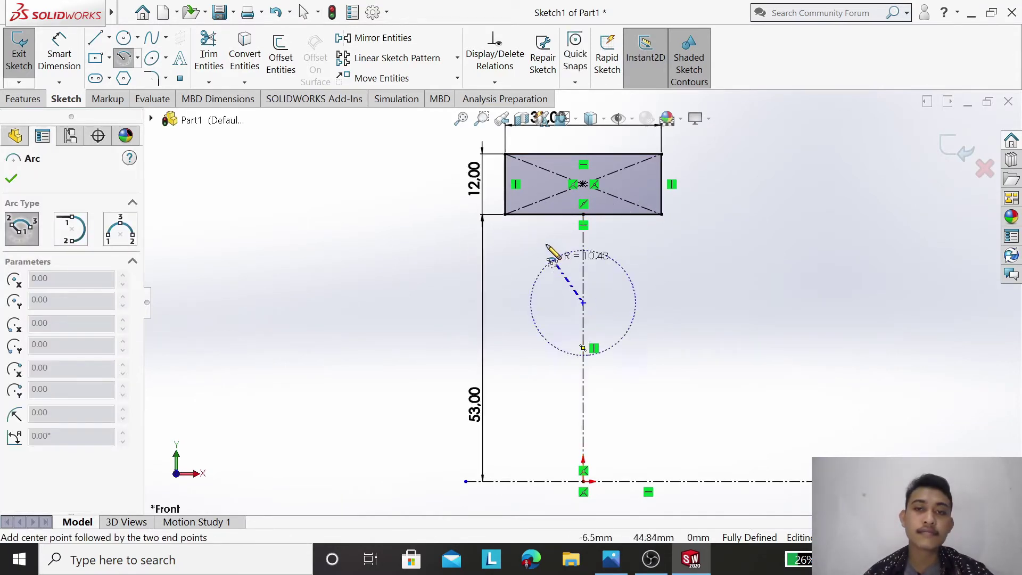
{"action": "left_click", "coordinate": [534, 214]}
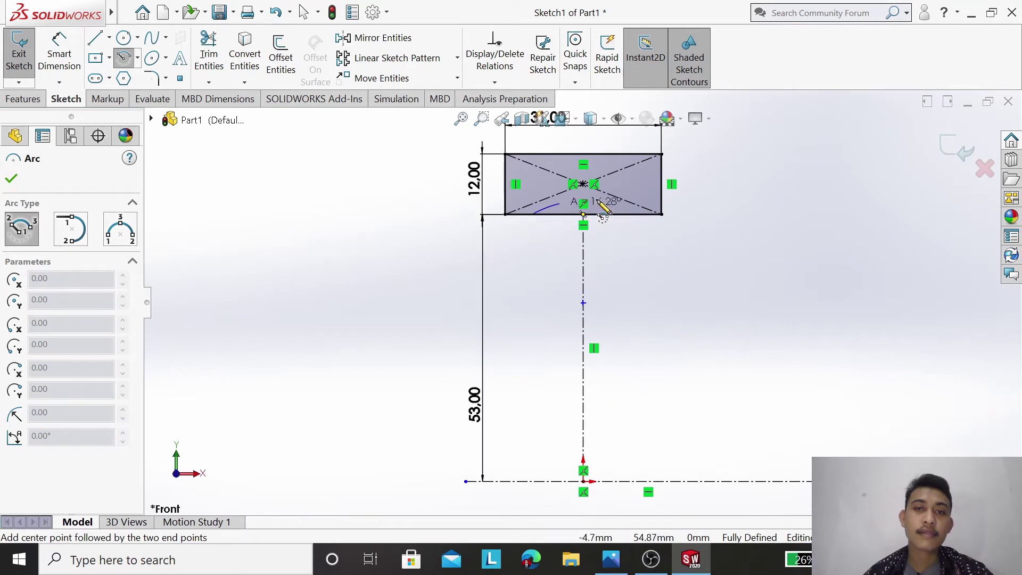
{"action": "left_click", "coordinate": [634, 214]}
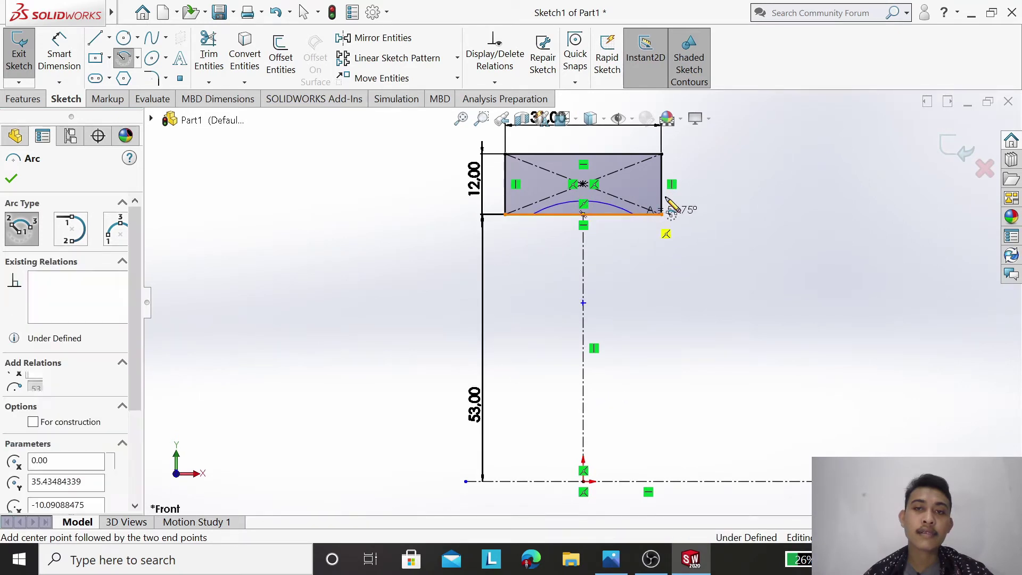
{"action": "right_click", "coordinate": [713, 211]}
{"action": "left_click", "coordinate": [734, 214]}
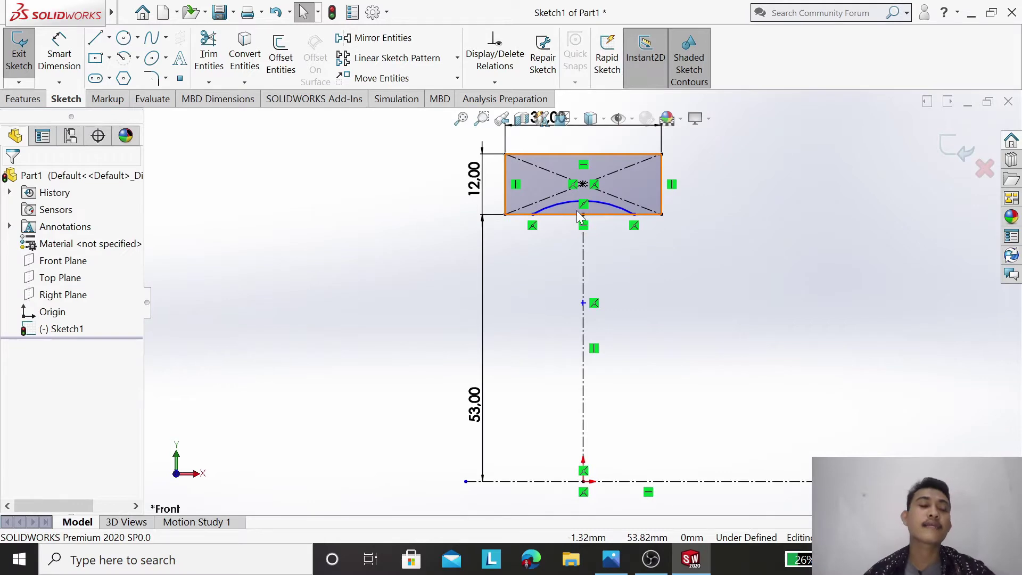
Step: Dimension the arc centre 8 mm below the bottom edge and the arc radius 12 mm
{"action": "left_click", "coordinate": [59, 54]}
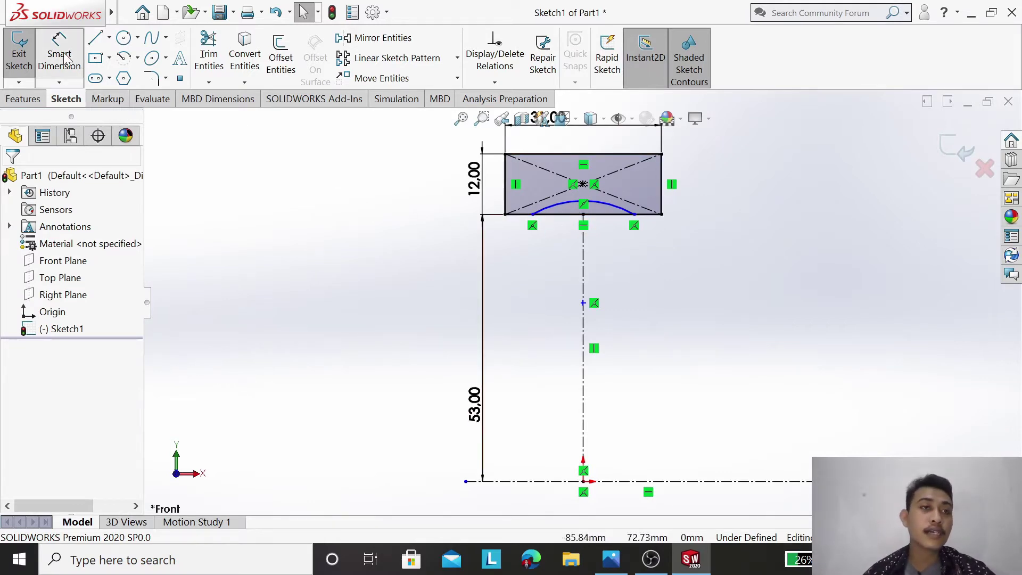
{"action": "left_click", "coordinate": [603, 222]}
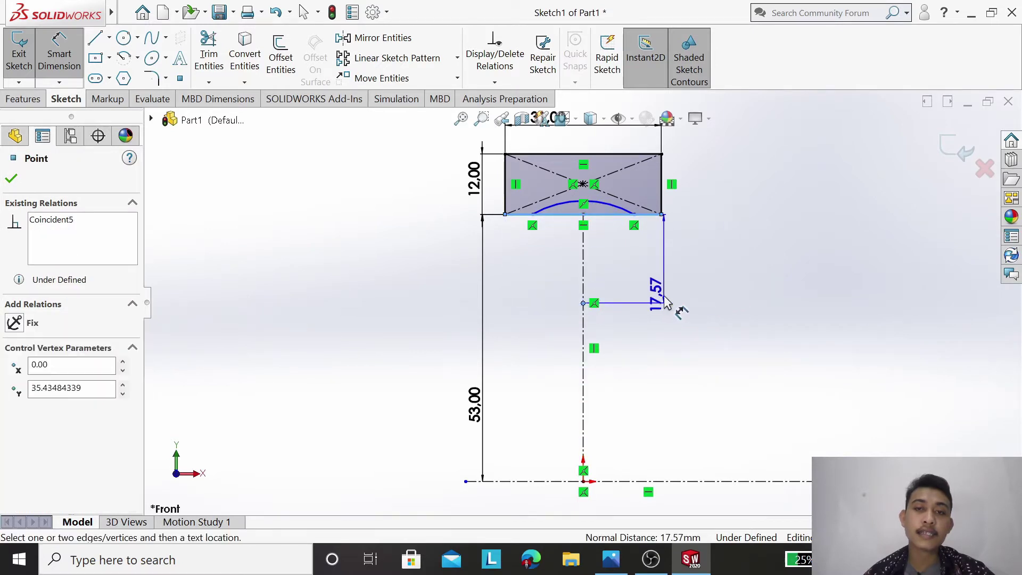
{"action": "left_click", "coordinate": [724, 297]}
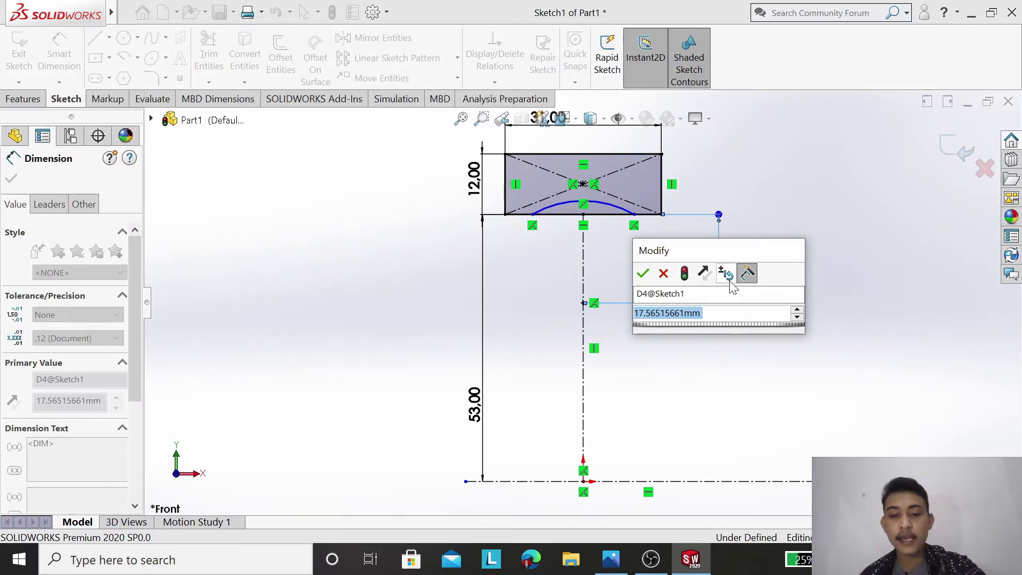
{"action": "type", "text": "8"}
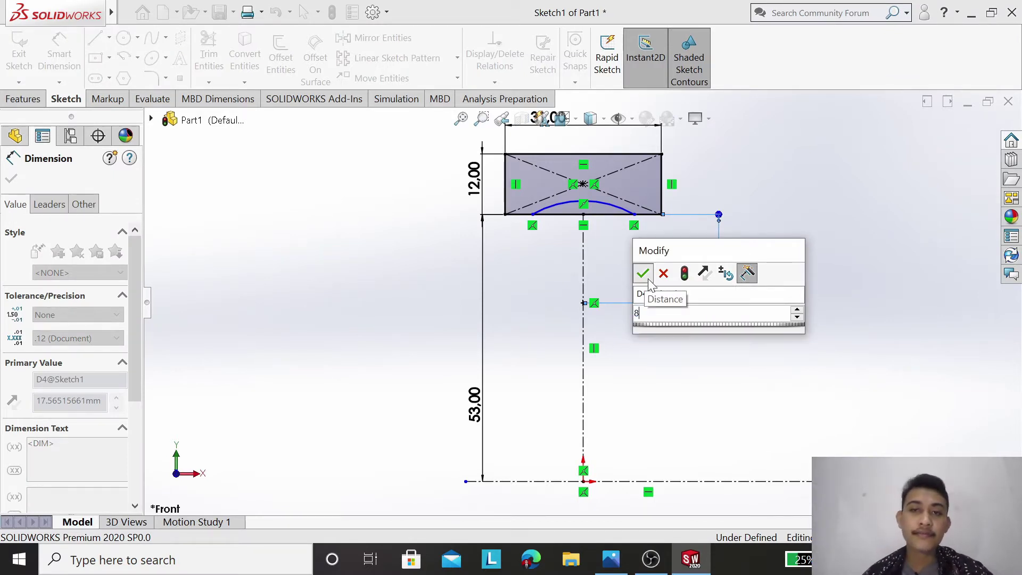
{"action": "key", "text": "Return"}
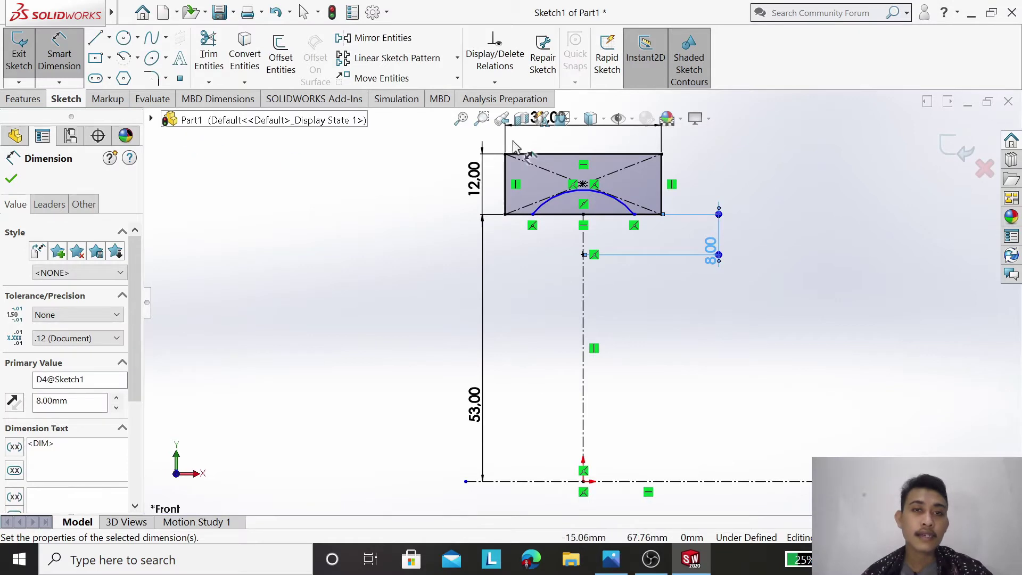
{"action": "left_click", "coordinate": [616, 203]}
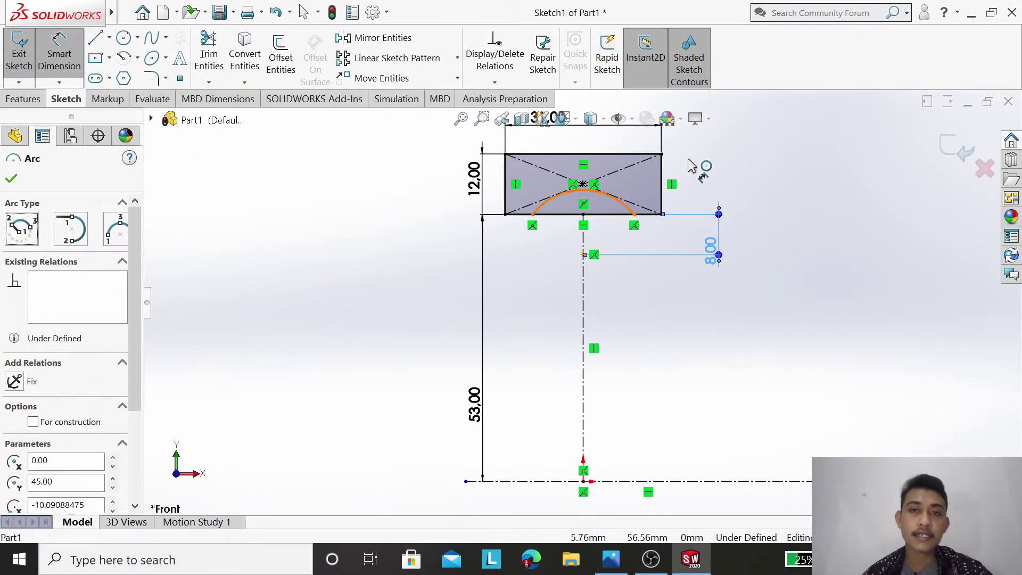
{"action": "left_click", "coordinate": [693, 165]}
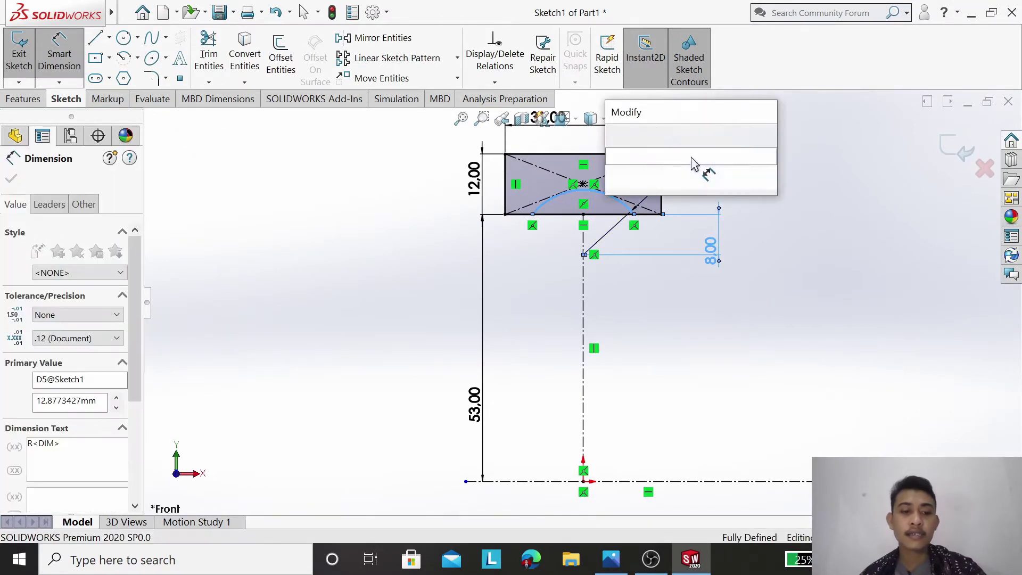
{"action": "type", "text": "12"}
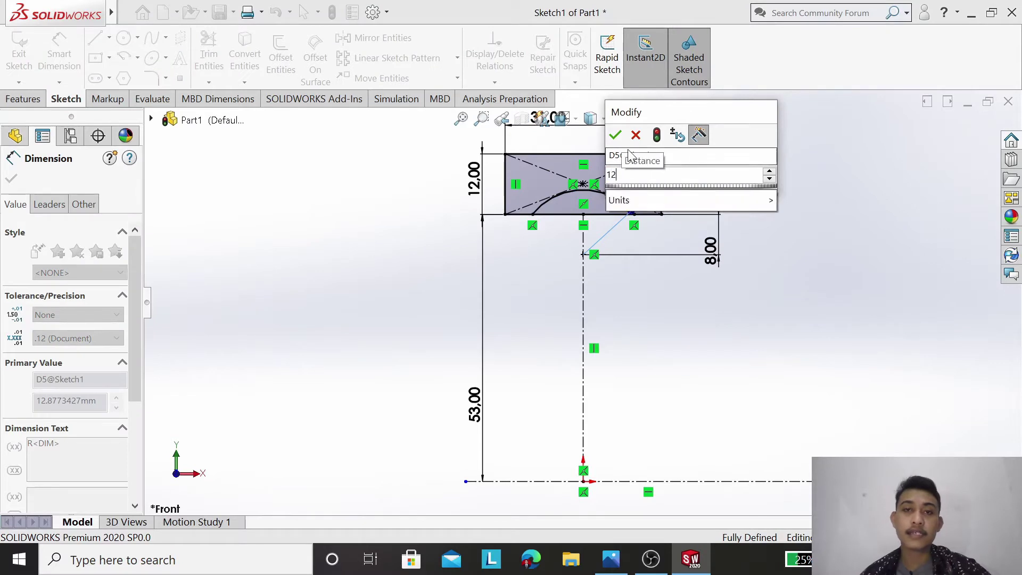
{"action": "left_click", "coordinate": [615, 135]}
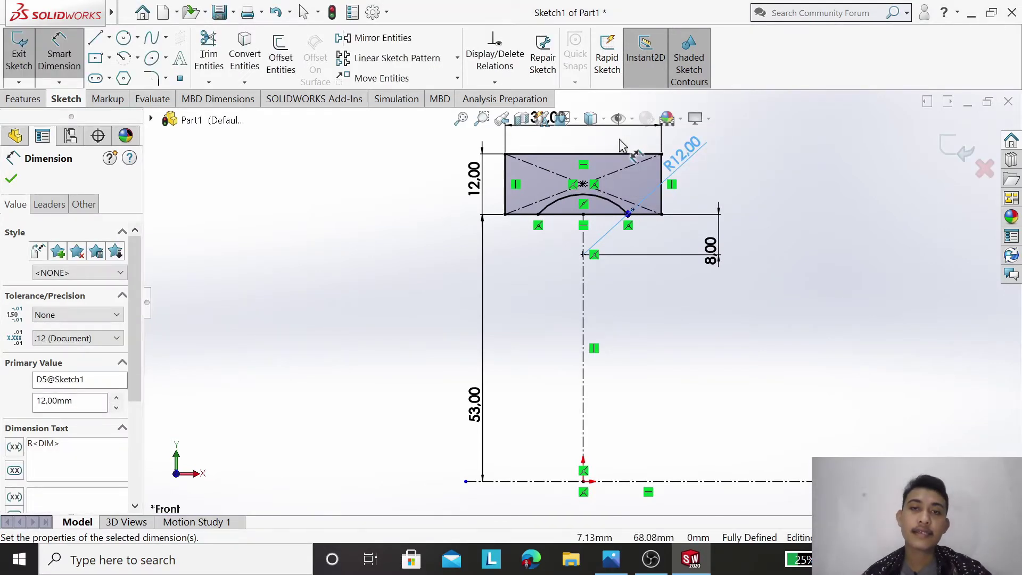
{"action": "left_click", "coordinate": [12, 179]}
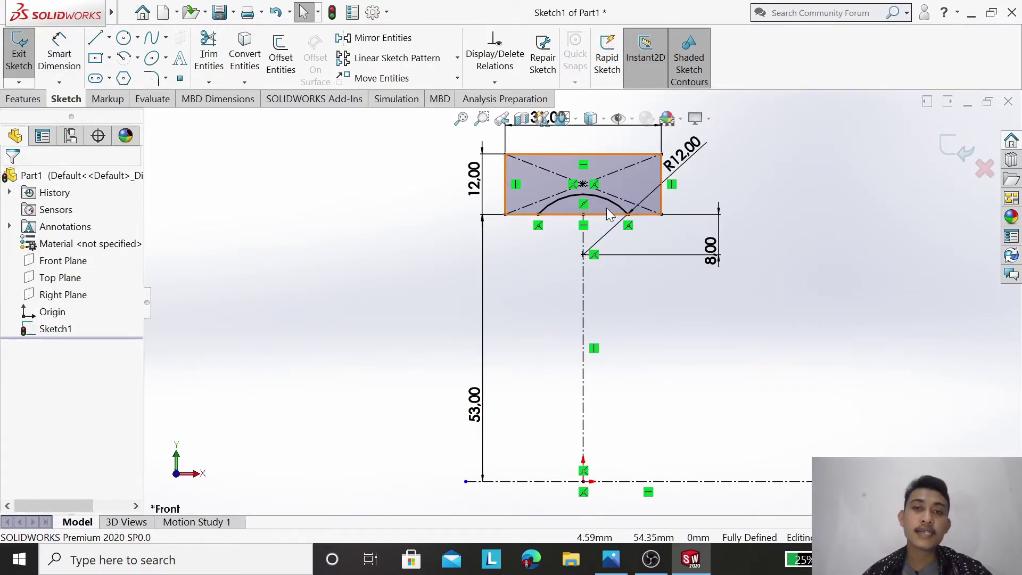
Step: Trim away the rectangle's bottom-edge piece lying inside the arc
{"action": "left_click", "coordinate": [208, 58]}
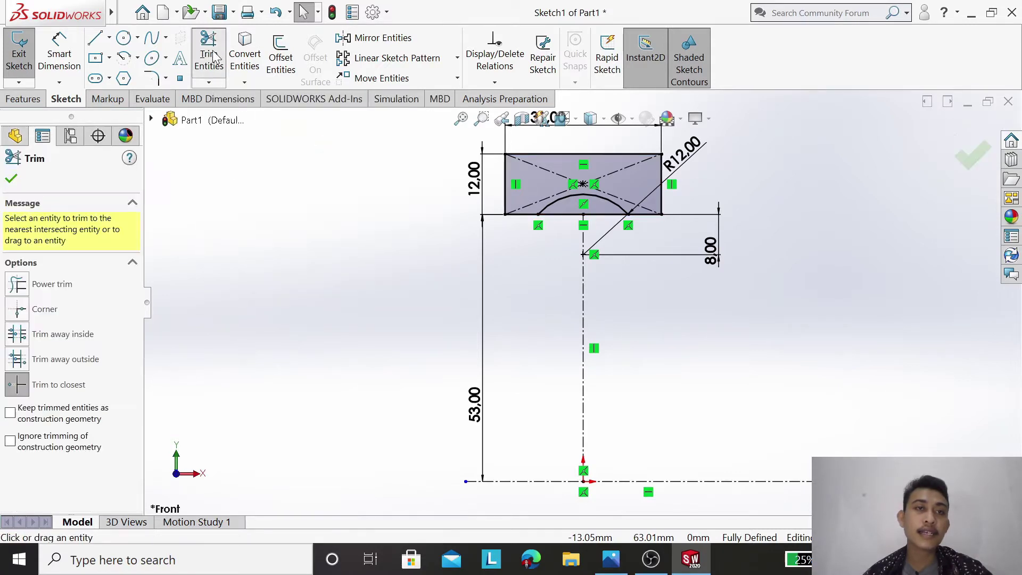
{"action": "left_click", "coordinate": [573, 215]}
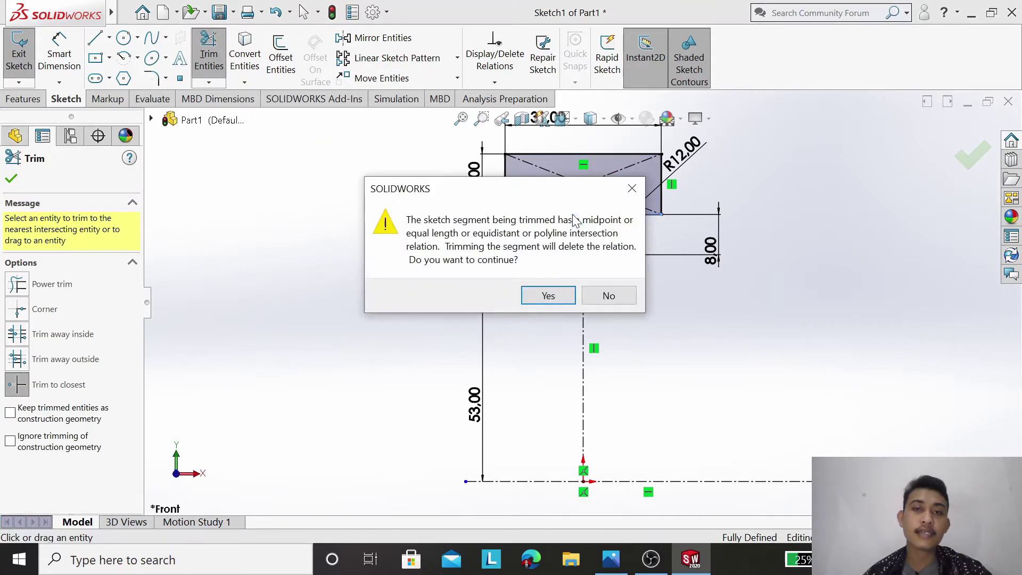
{"action": "left_click", "coordinate": [553, 296]}
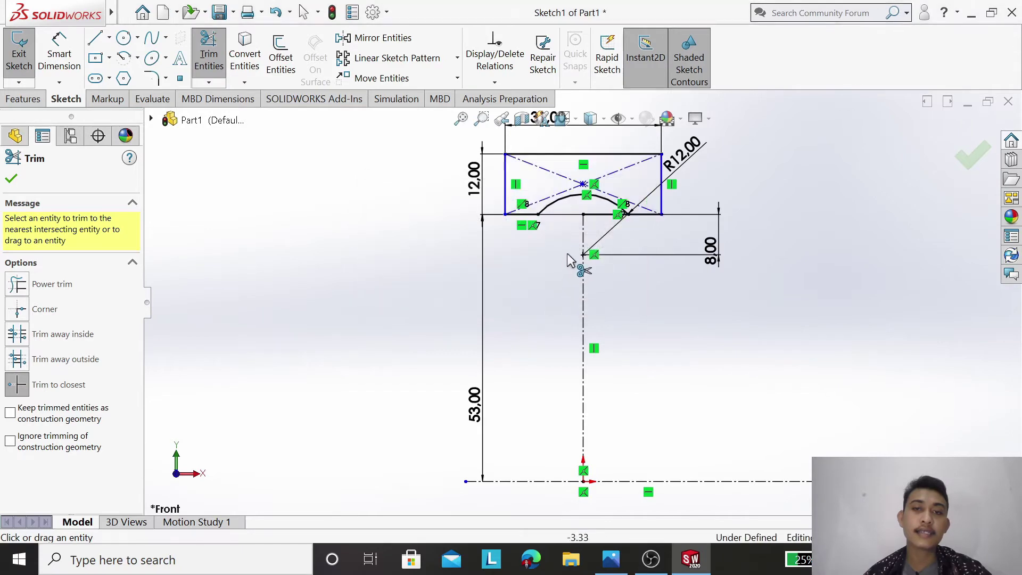
{"action": "left_click", "coordinate": [602, 216]}
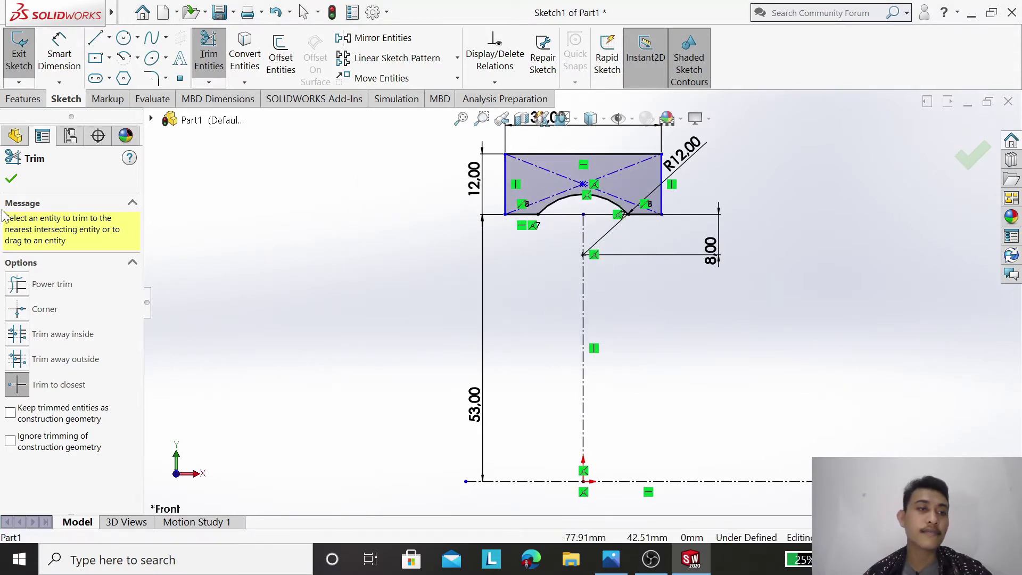
{"action": "left_click", "coordinate": [12, 181]}
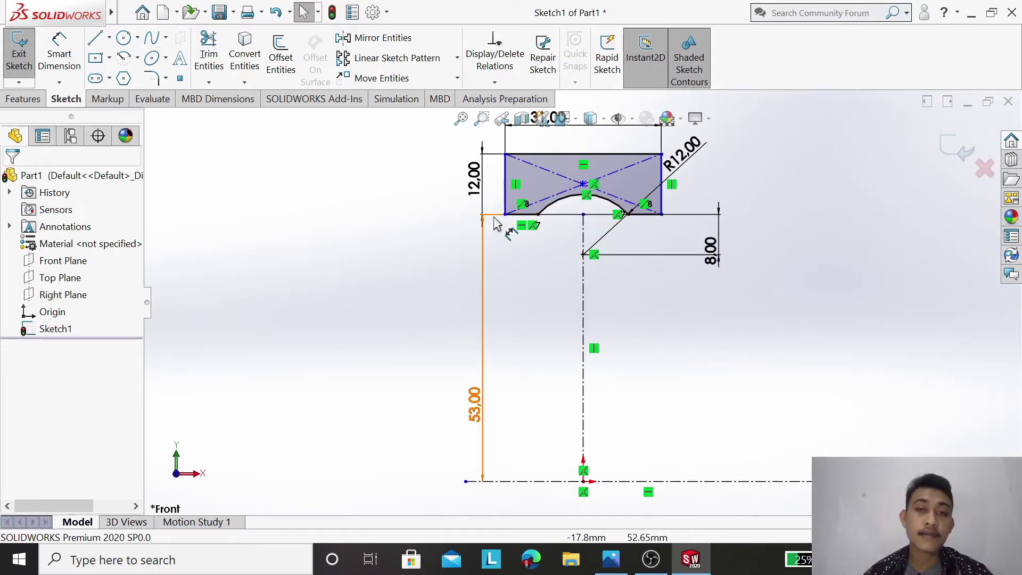
Step: Add an Equal relation between the two short bottom lines beside the groove
{"action": "left_click", "coordinate": [516, 215]}
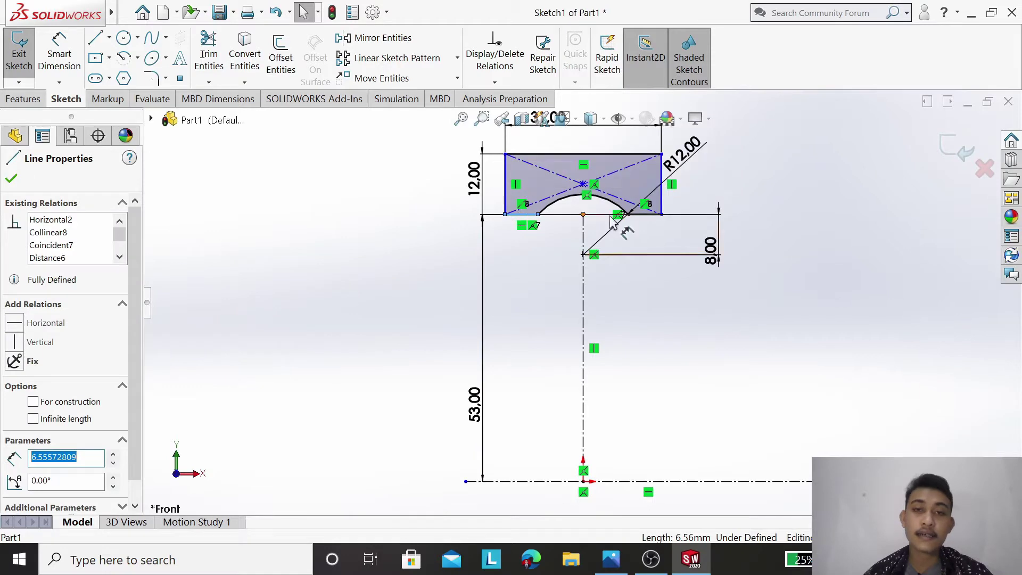
{"action": "left_click", "coordinate": [643, 215], "text": "ctrl"}
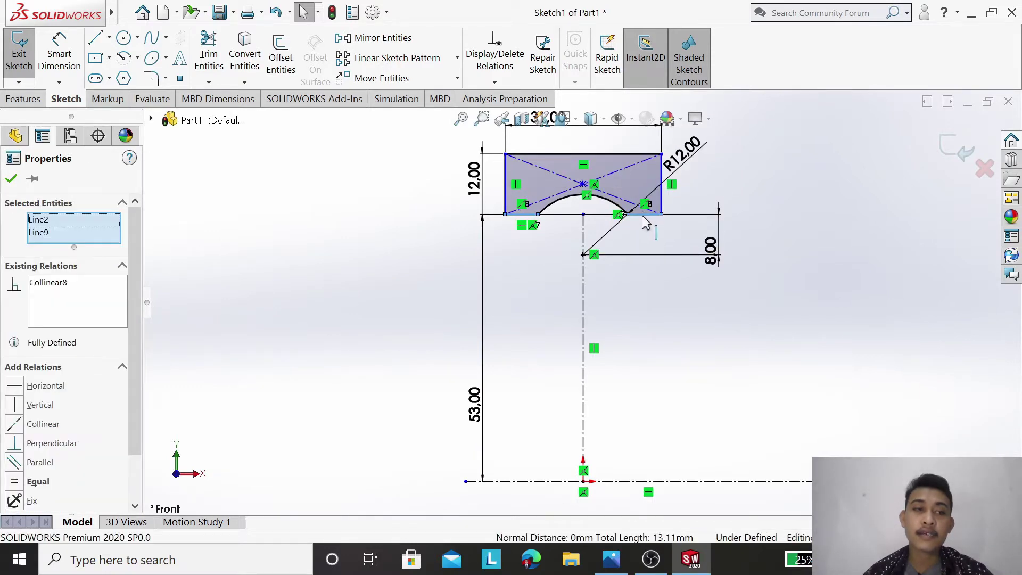
{"action": "left_click", "coordinate": [15, 481]}
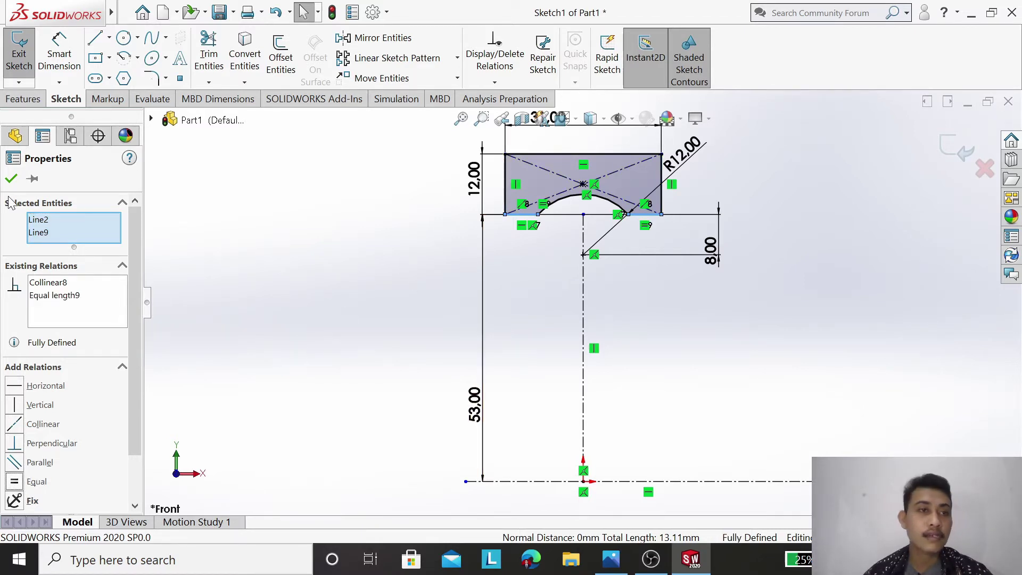
{"action": "left_click", "coordinate": [11, 179]}
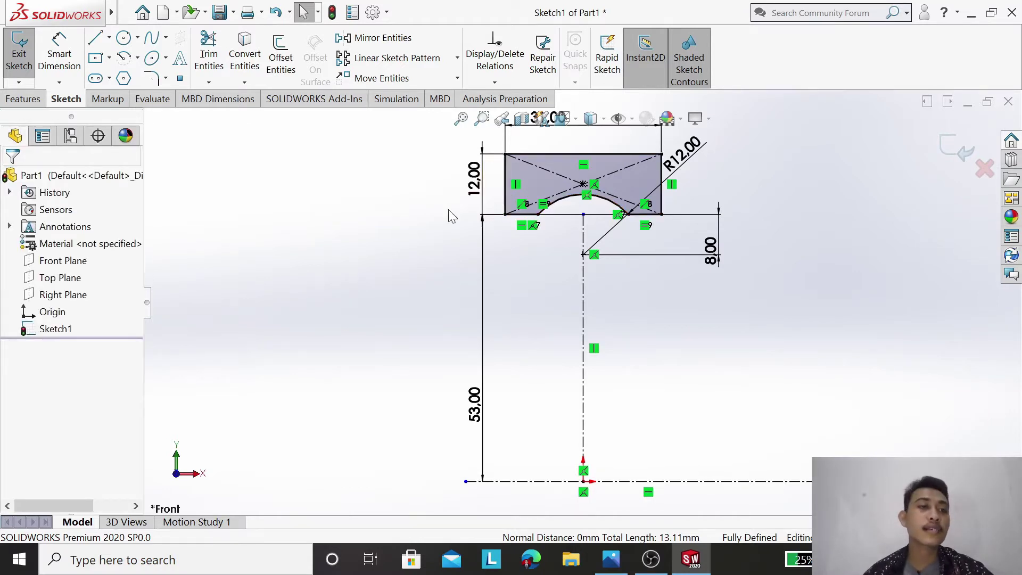
{"action": "left_click", "coordinate": [17, 102]}
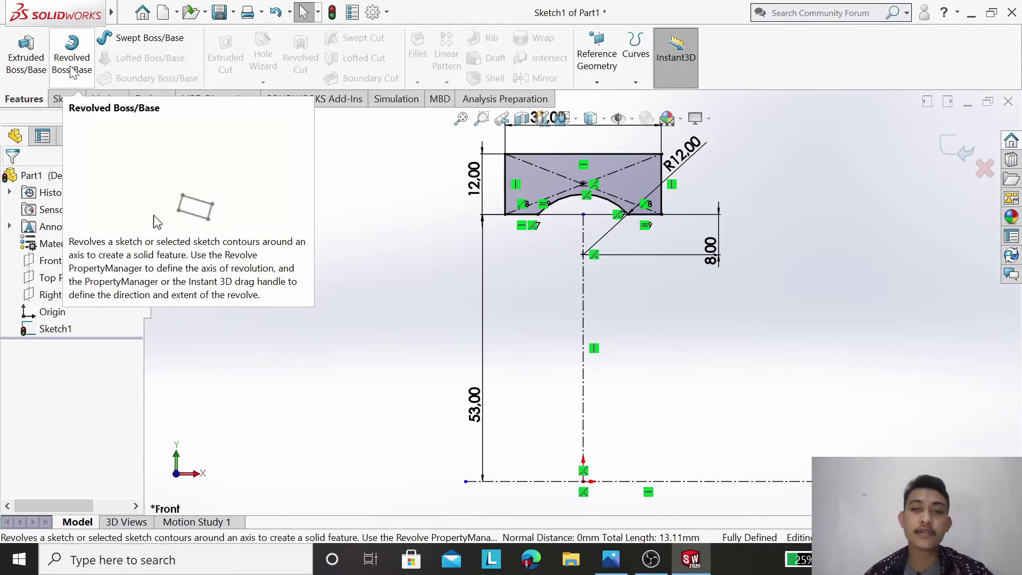
Step: Revolve the profile 360° about the horizontal centerline to form Revolve1
{"action": "left_click", "coordinate": [75, 68]}
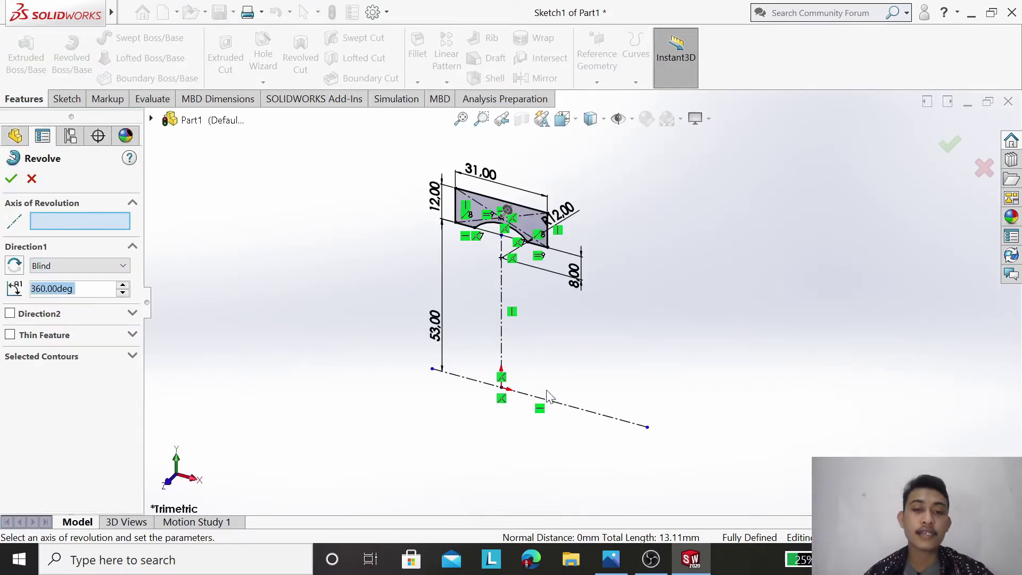
{"action": "left_click", "coordinate": [560, 407]}
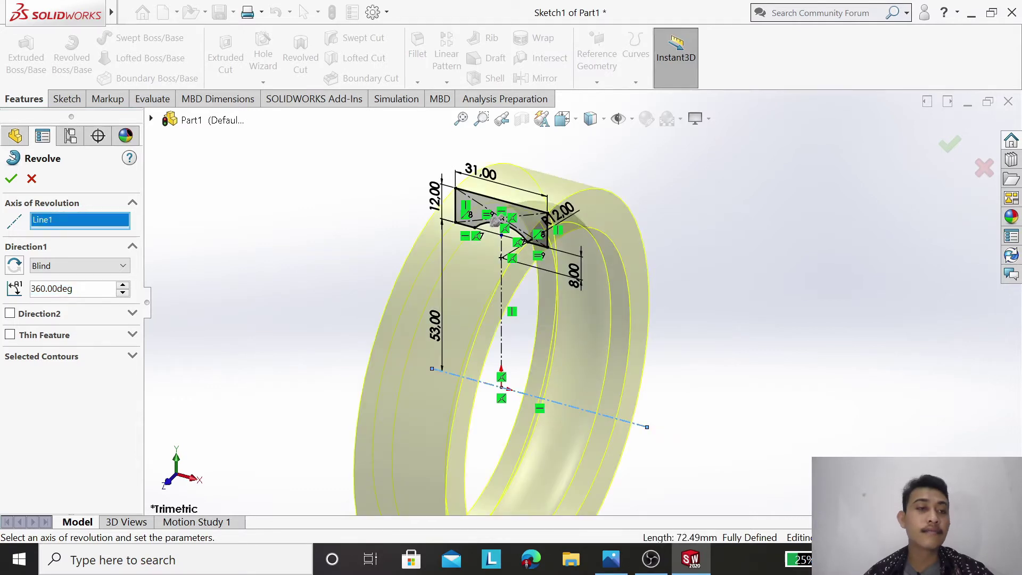
{"action": "left_click", "coordinate": [12, 179]}
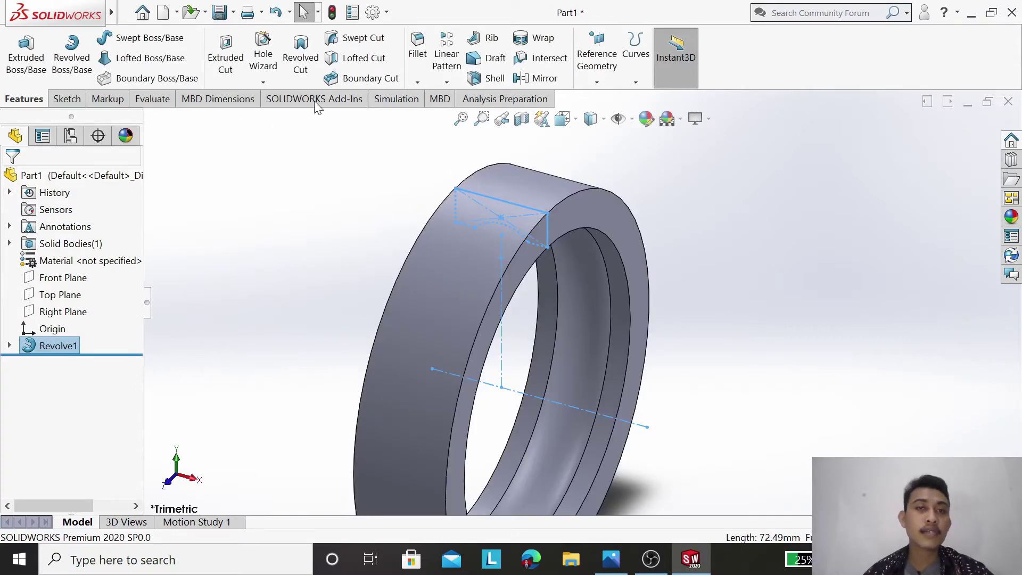
Step: Fillet the ring's outer face edges with a 2.1 mm radius
{"action": "left_click", "coordinate": [414, 77]}
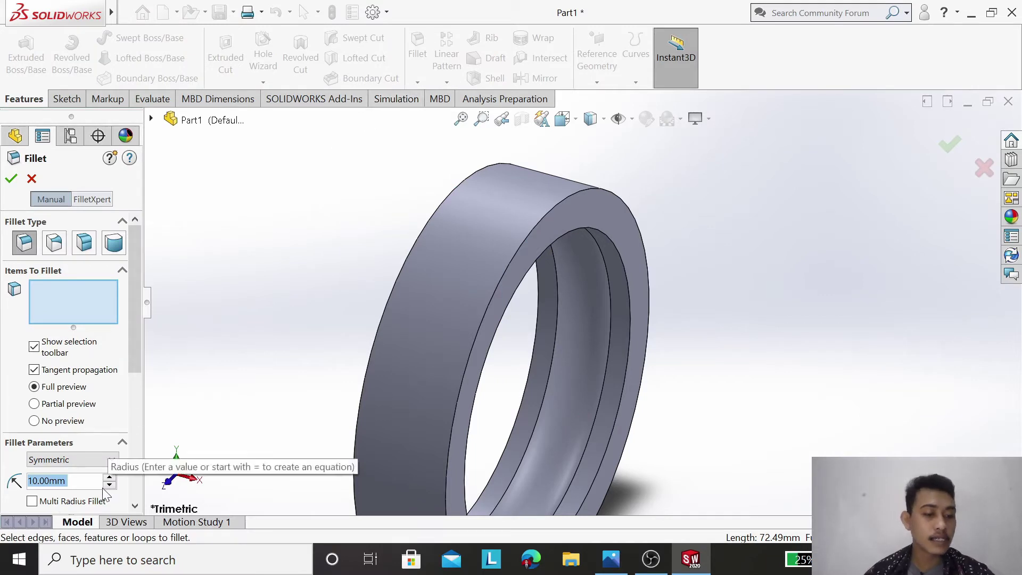
{"action": "type", "text": "2."}
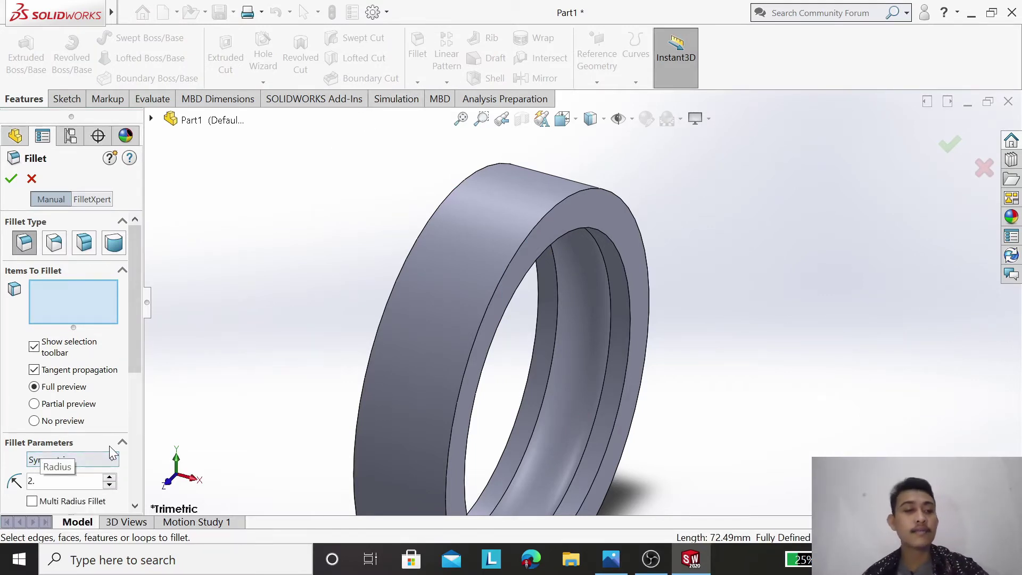
{"action": "type", "text": "1"}
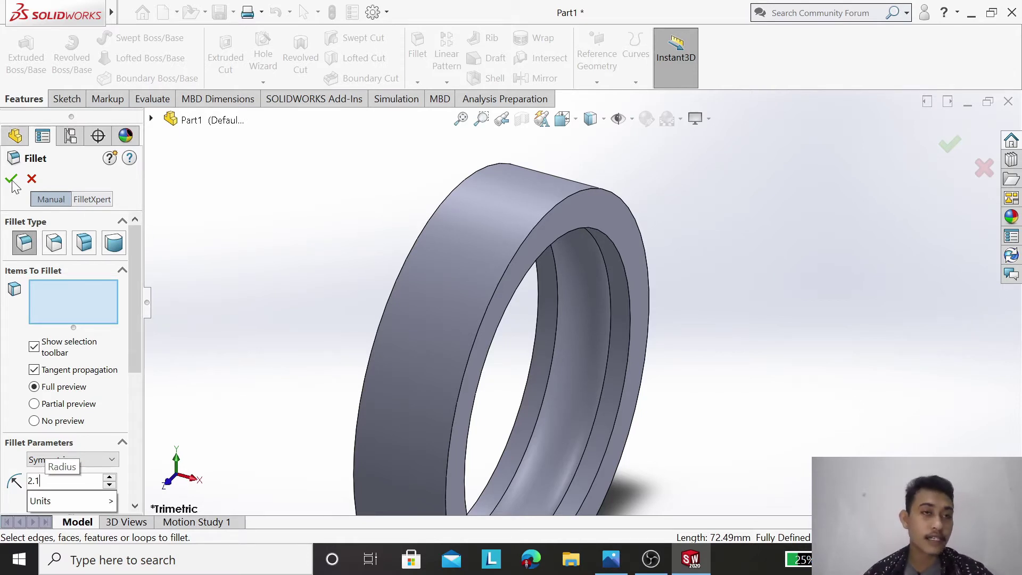
{"action": "key", "text": "Return"}
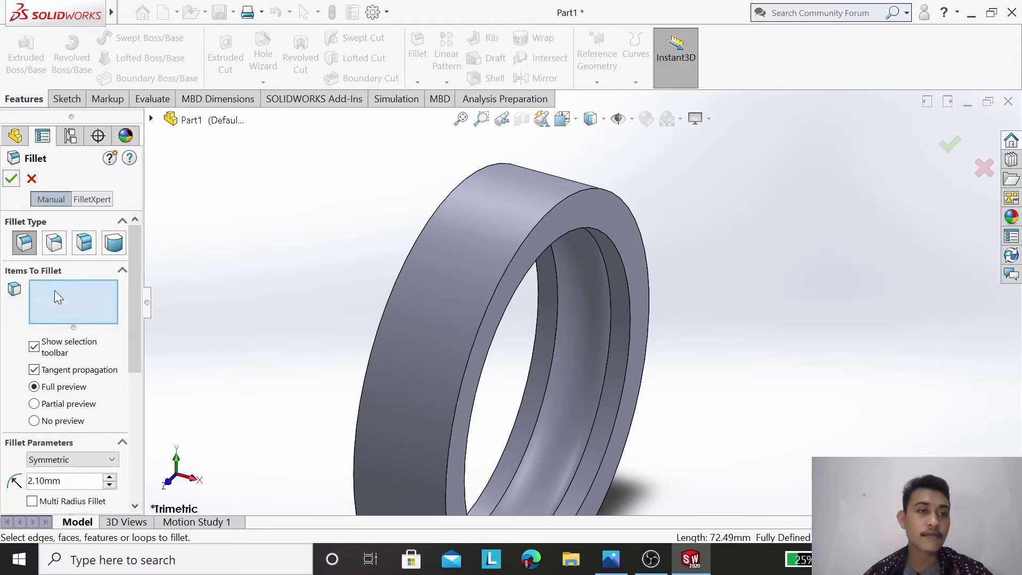
{"action": "left_click", "coordinate": [452, 238]}
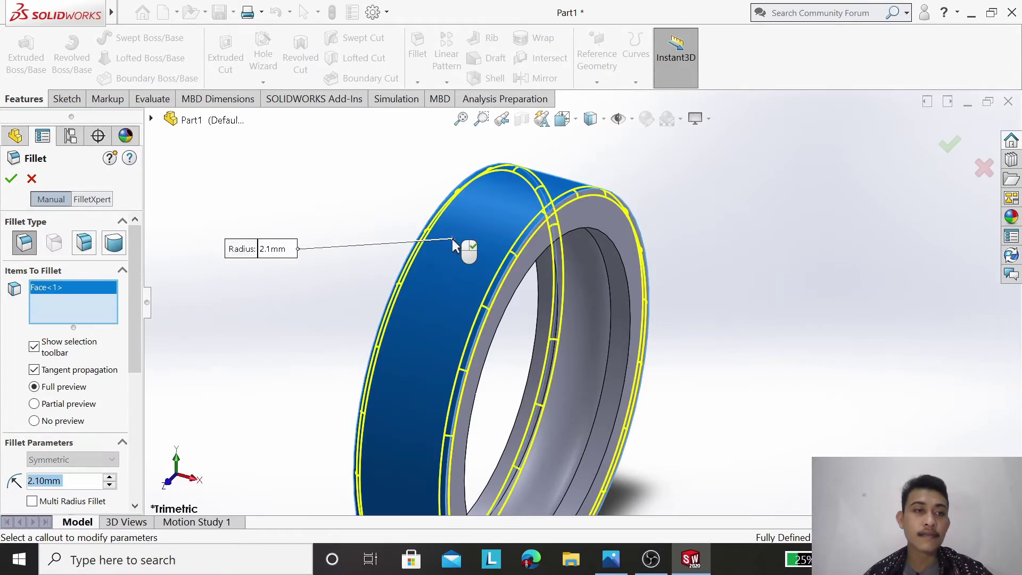
{"action": "left_click", "coordinate": [10, 179]}
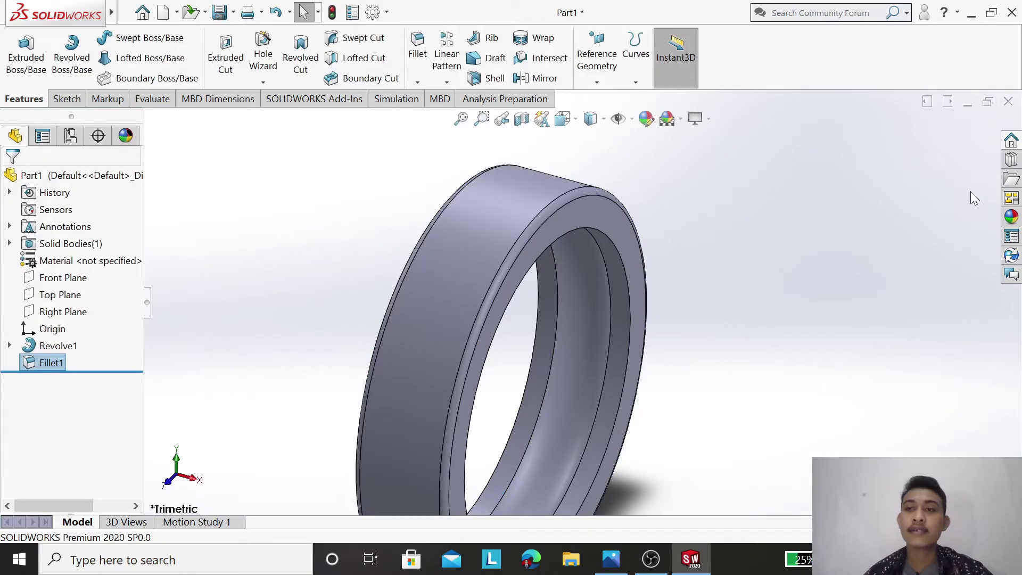
Step: Apply the polished copper metal appearance to the filleted face
{"action": "left_click", "coordinate": [1010, 218]}
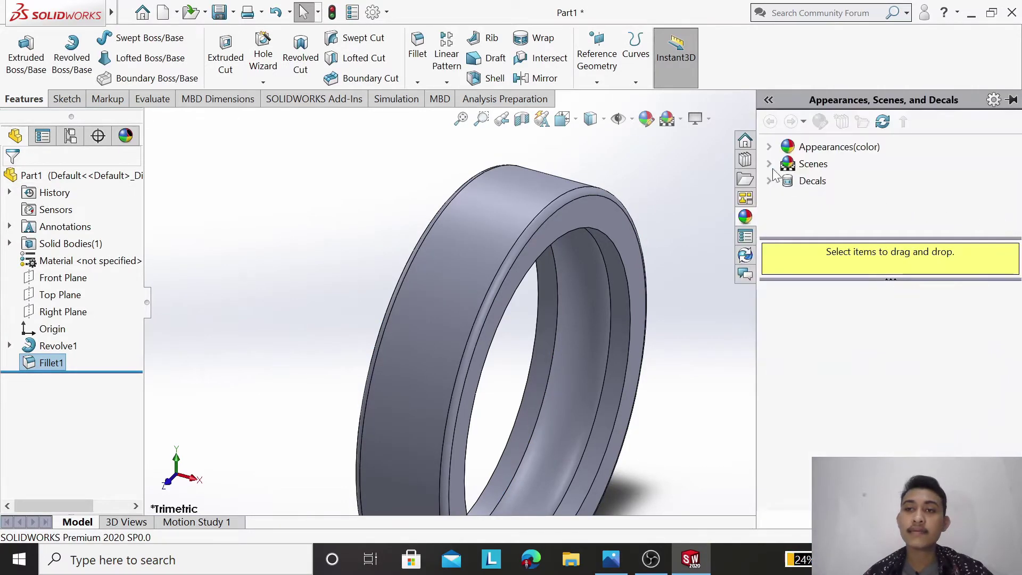
{"action": "left_click", "coordinate": [782, 149]}
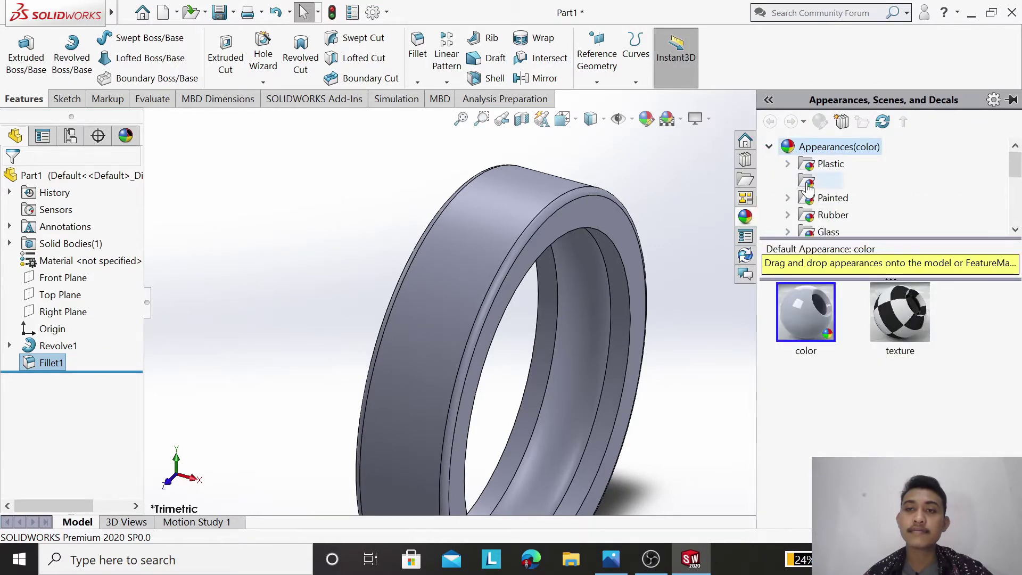
{"action": "left_click", "coordinate": [809, 184]}
{"action": "scroll", "coordinate": [873, 423], "scroll_direction": "down", "scroll_amount": 2}
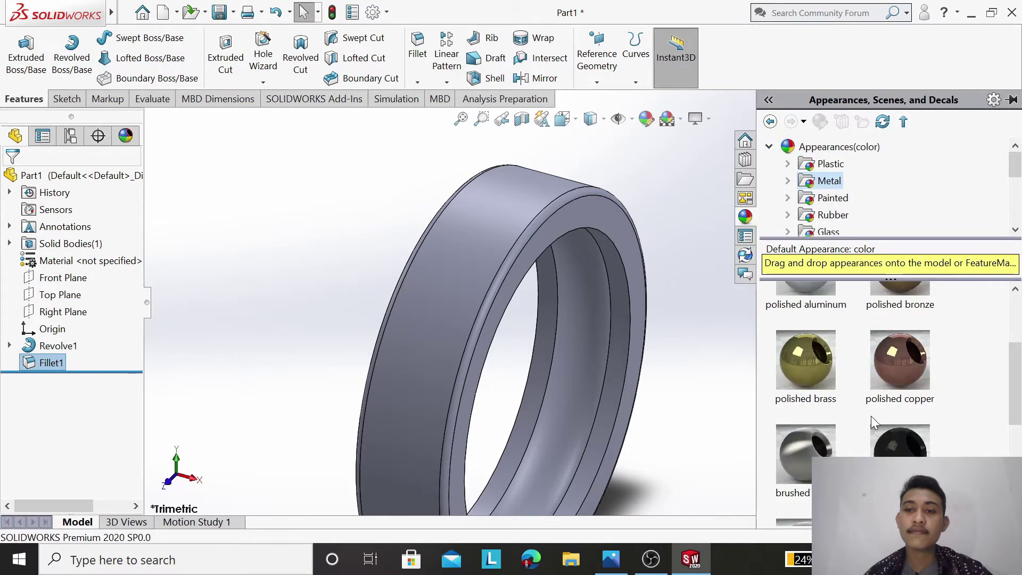
{"action": "right_click", "coordinate": [894, 365]}
{"action": "left_click", "coordinate": [915, 372]}
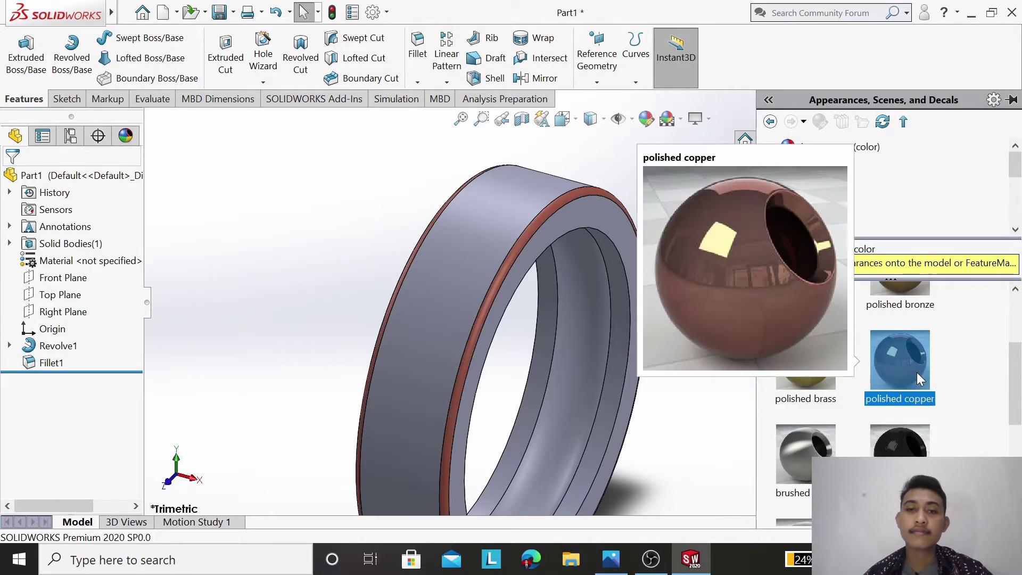
Step: Apply polished copper to the entire Part1 body
{"action": "left_click", "coordinate": [90, 180]}
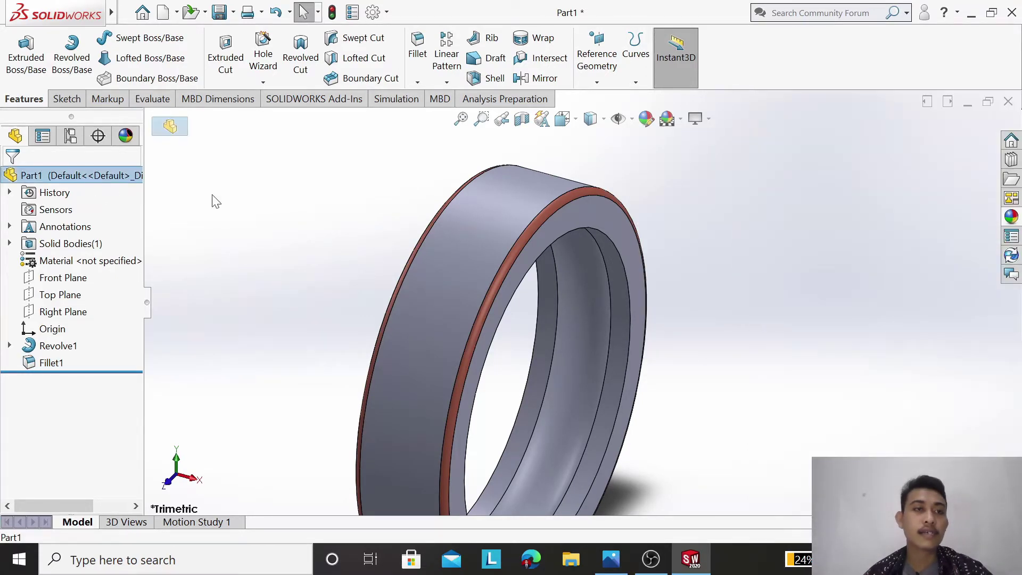
{"action": "left_click", "coordinate": [1009, 217]}
{"action": "right_click", "coordinate": [914, 367]}
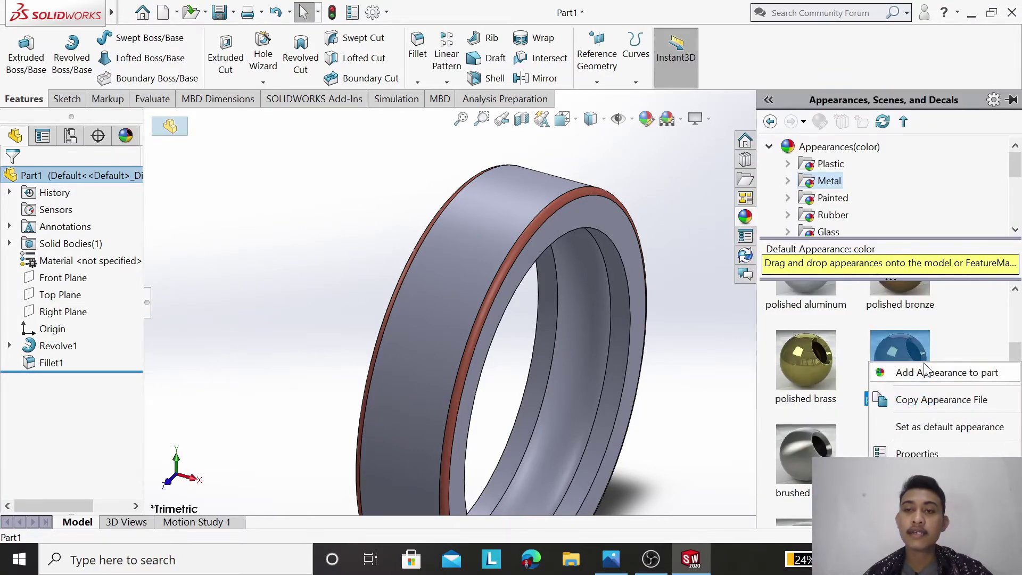
{"action": "left_click", "coordinate": [927, 371]}
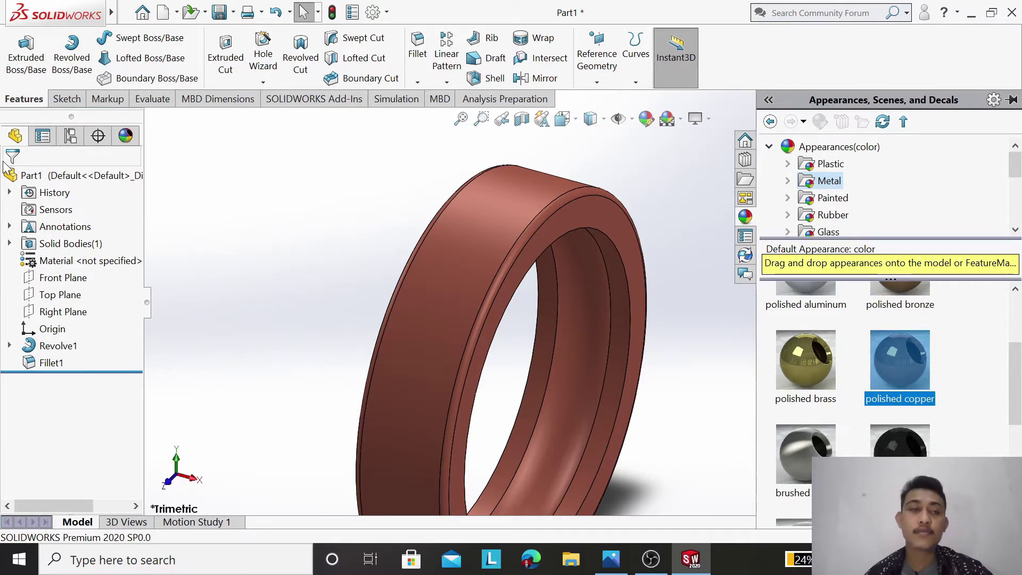
{"action": "left_click", "coordinate": [323, 181]}
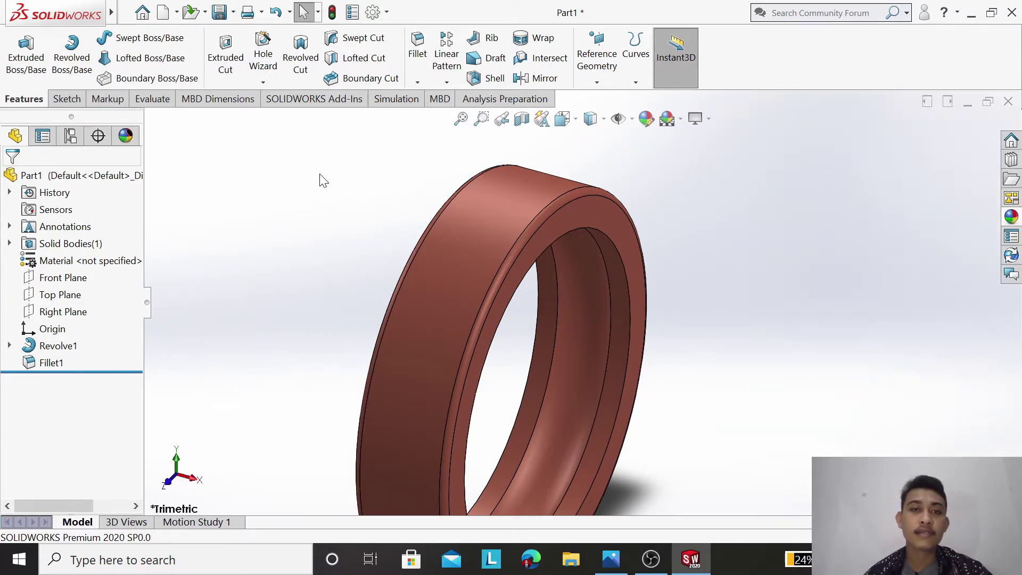
Step: Zoom out and rotate the view to show the whole copper ring
{"action": "key", "text": "z"}
{"action": "key", "text": "z"}
{"action": "right_click", "coordinate": [333, 225]}
{"action": "left_click", "coordinate": [380, 292]}
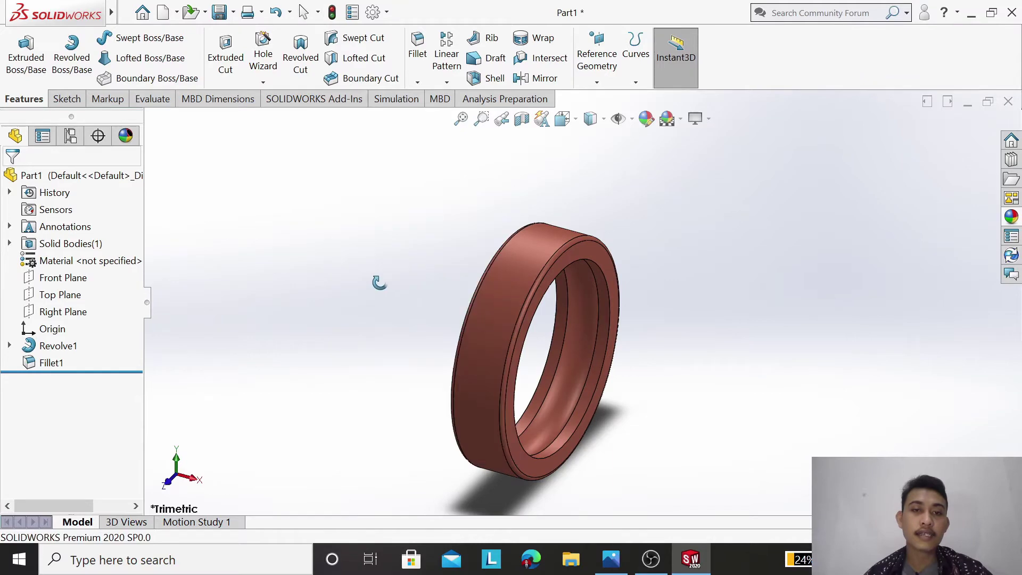
{"action": "mouse_move", "coordinate": [379, 282]}
{"action": "left_mouse_down"}
{"action": "mouse_move", "coordinate": [643, 267]}
{"action": "mouse_move", "coordinate": [720, 197]}
{"action": "mouse_move", "coordinate": [529, 283]}
{"action": "mouse_move", "coordinate": [518, 269]}
{"action": "left_mouse_up"}
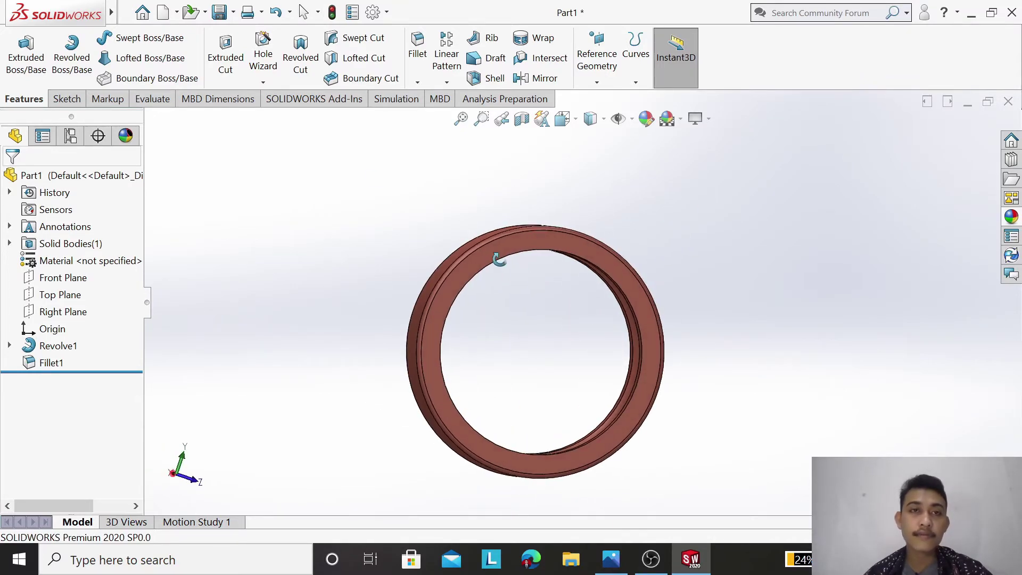
Step: Save the ring part under the file name '1. OUTER RING'
{"action": "left_click", "coordinate": [220, 13]}
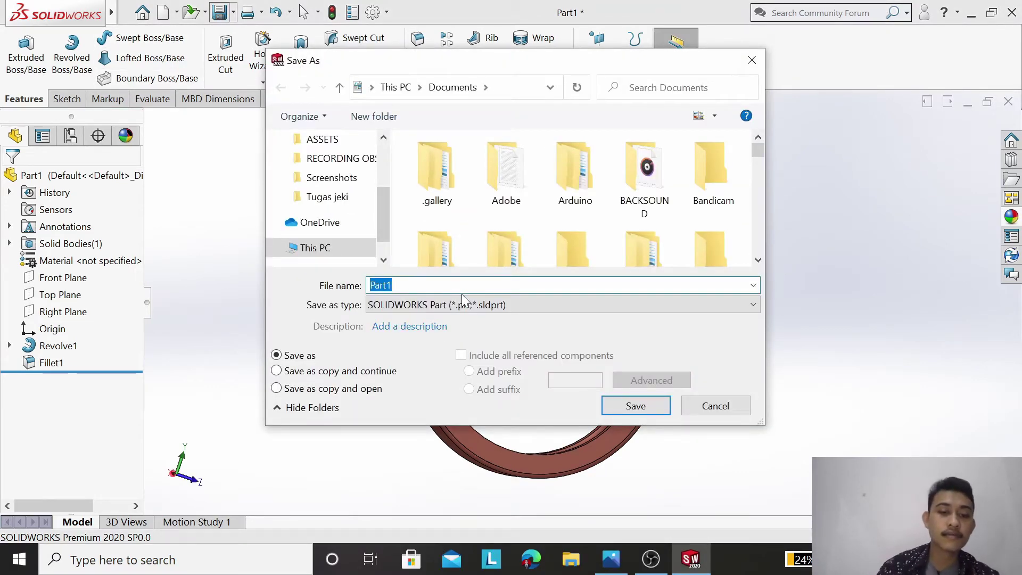
{"action": "type", "text": "1."}
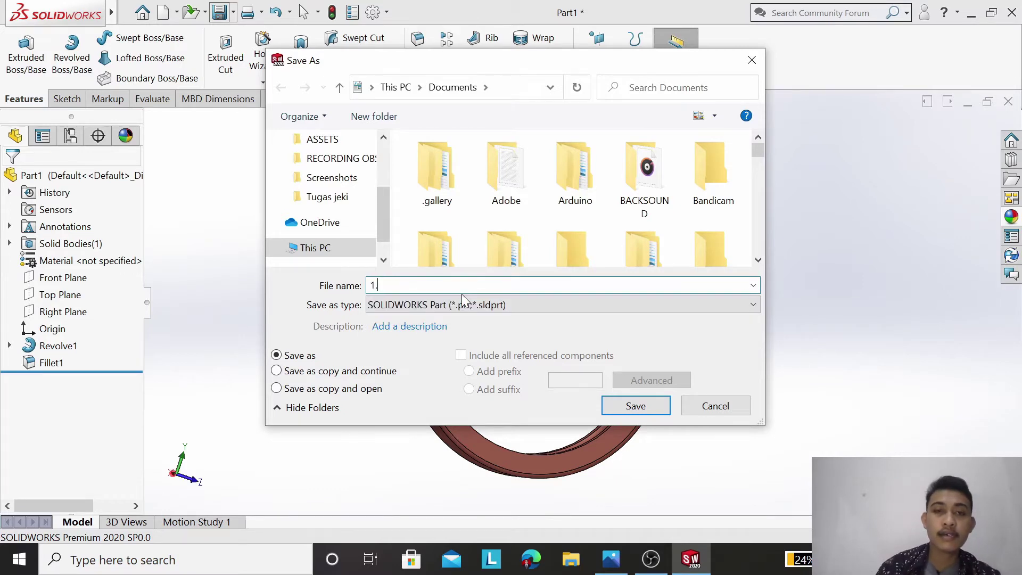
{"action": "type", "text": " OU"}
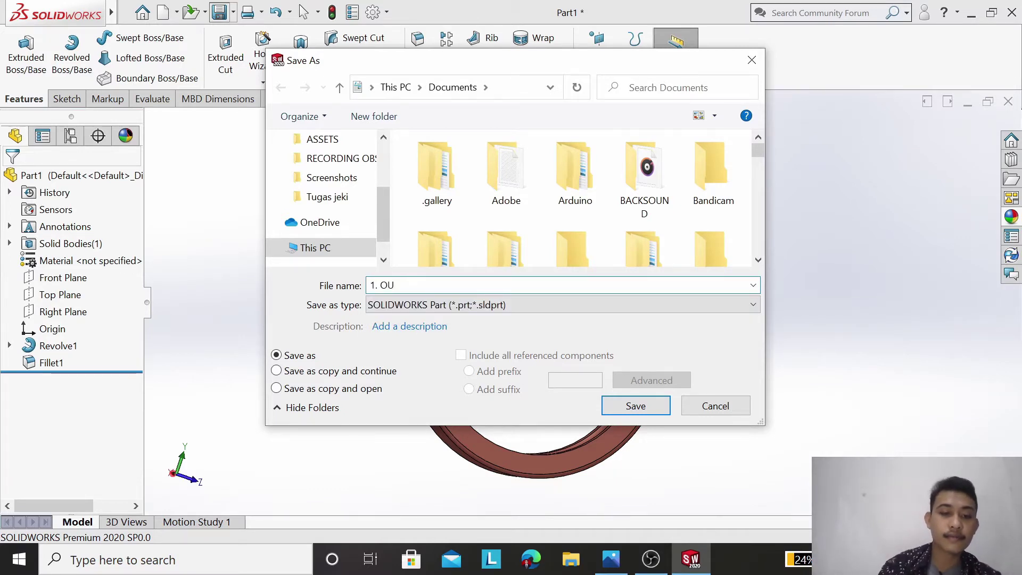
{"action": "type", "text": "t"}
{"action": "key", "text": "BackSpace"}
{"action": "type", "text": "TER R"}
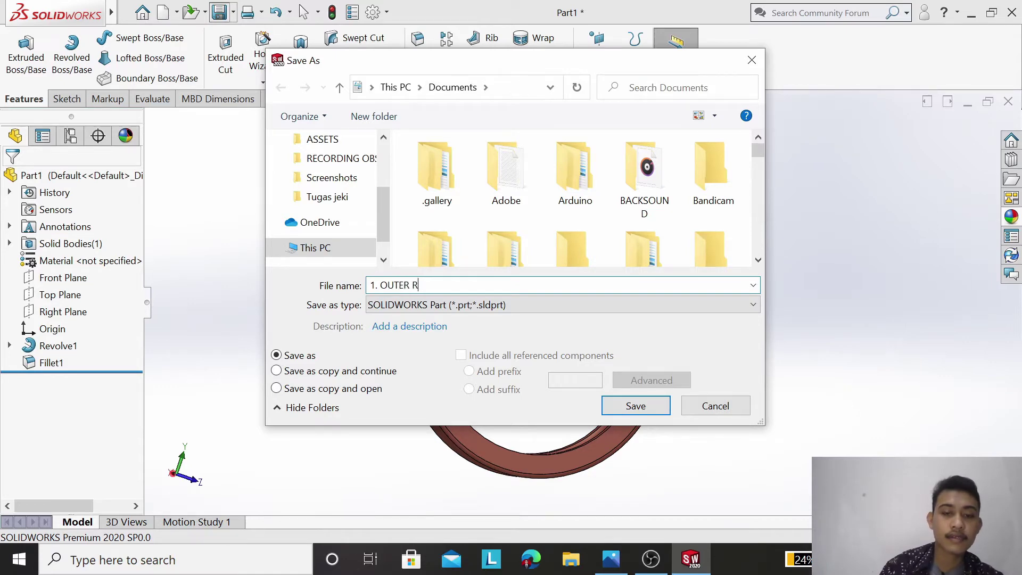
{"action": "type", "text": "ING"}
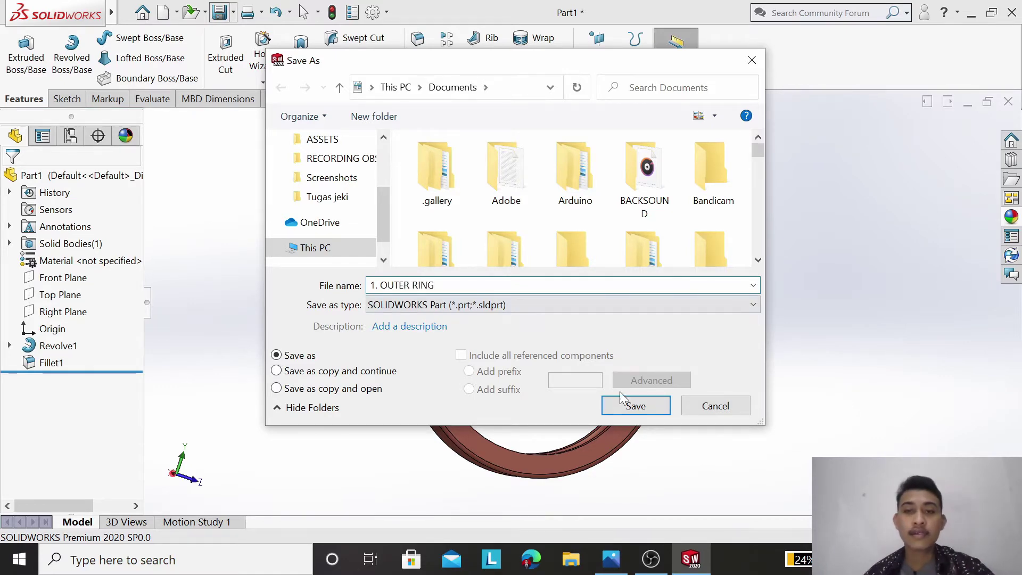
{"action": "left_click", "coordinate": [631, 406]}
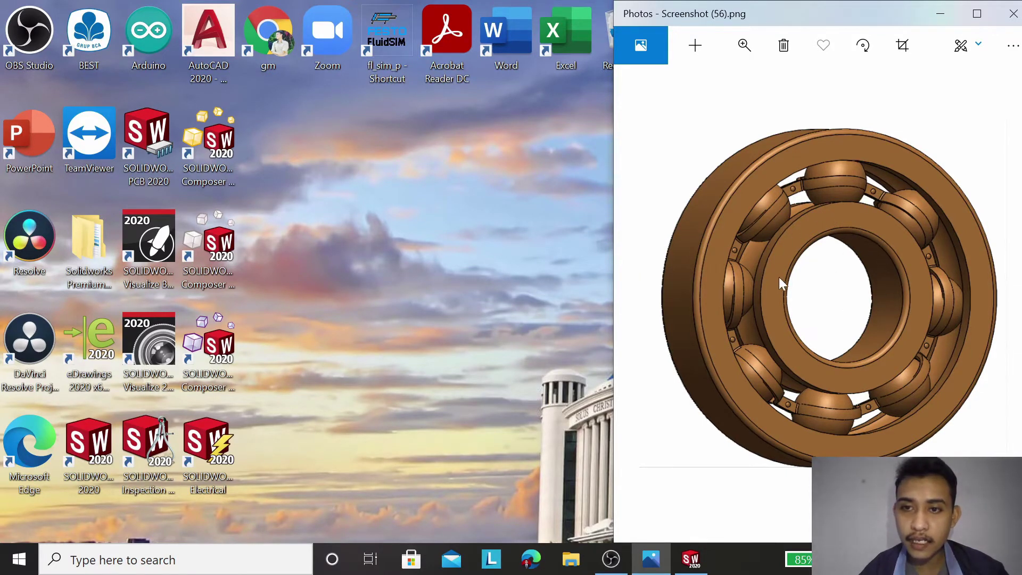
Step: Back in SOLIDWORKS, sketch a horizontal centerline through the origin on the Front Plane
{"action": "left_click", "coordinate": [690, 557]}
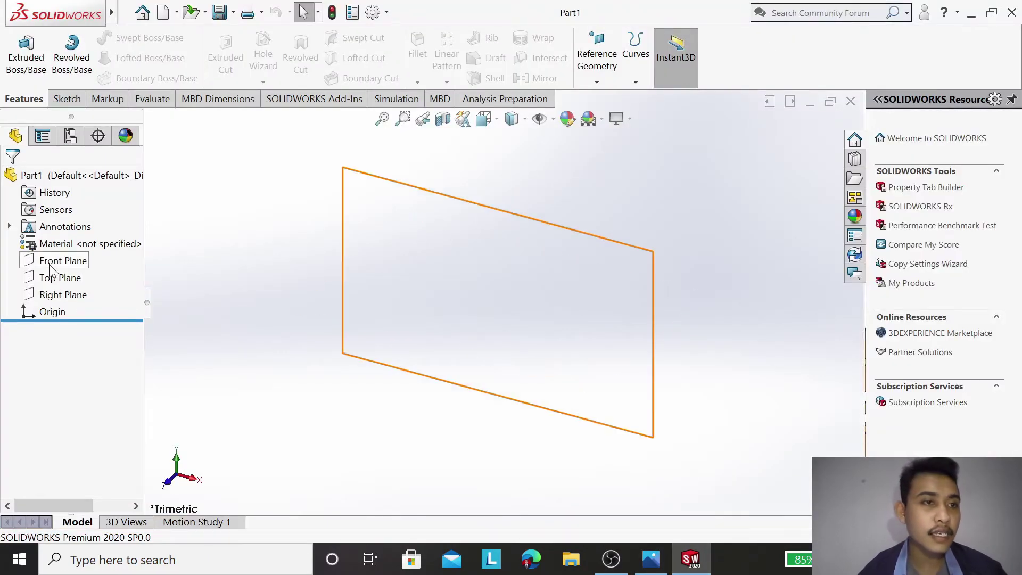
{"action": "left_click", "coordinate": [50, 266]}
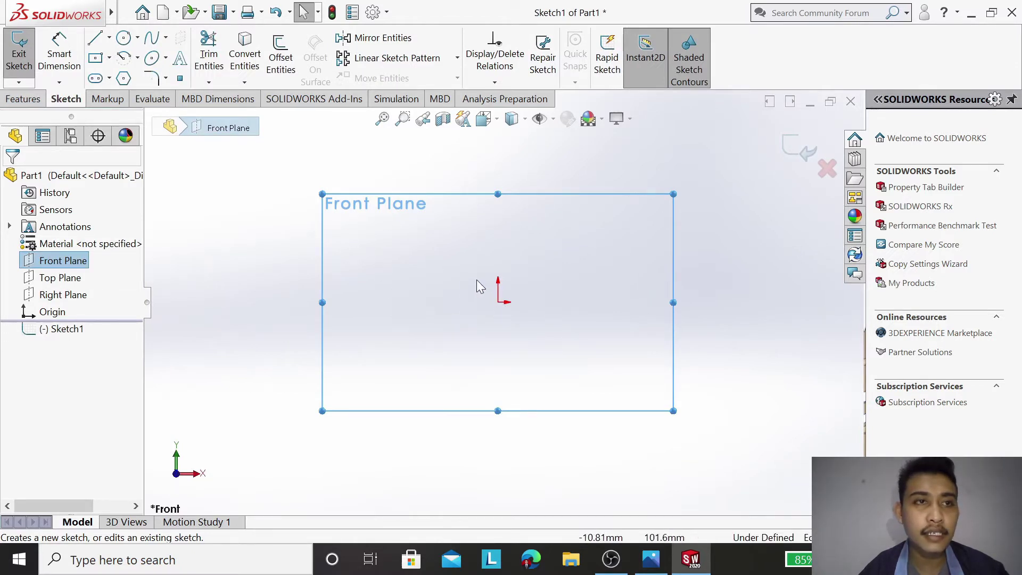
{"action": "left_click", "coordinate": [109, 38]}
{"action": "left_click", "coordinate": [133, 75]}
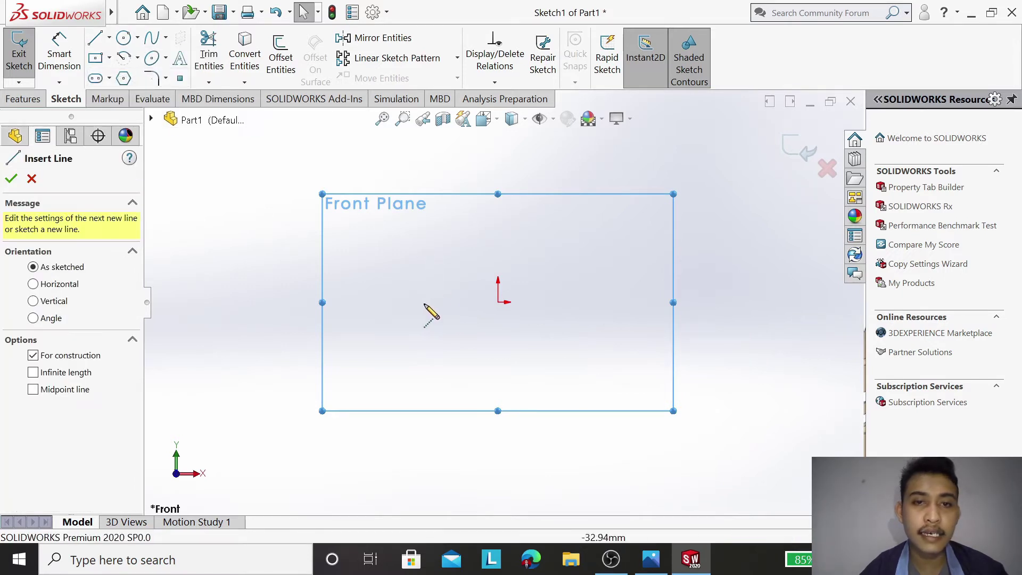
{"action": "left_click", "coordinate": [391, 302]}
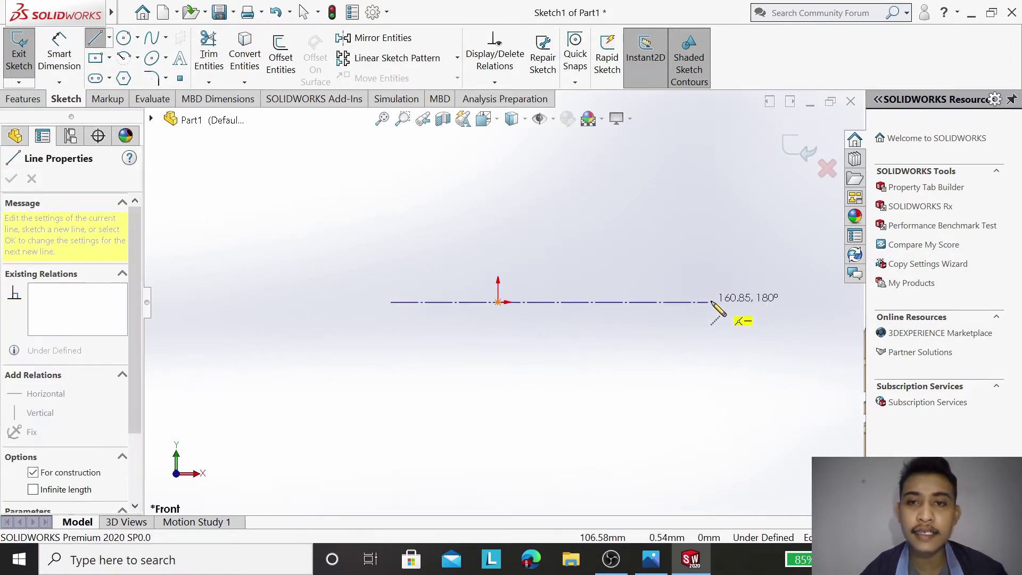
{"action": "left_click_drag", "start_coordinate": [710, 302], "coordinate": [740, 302]}
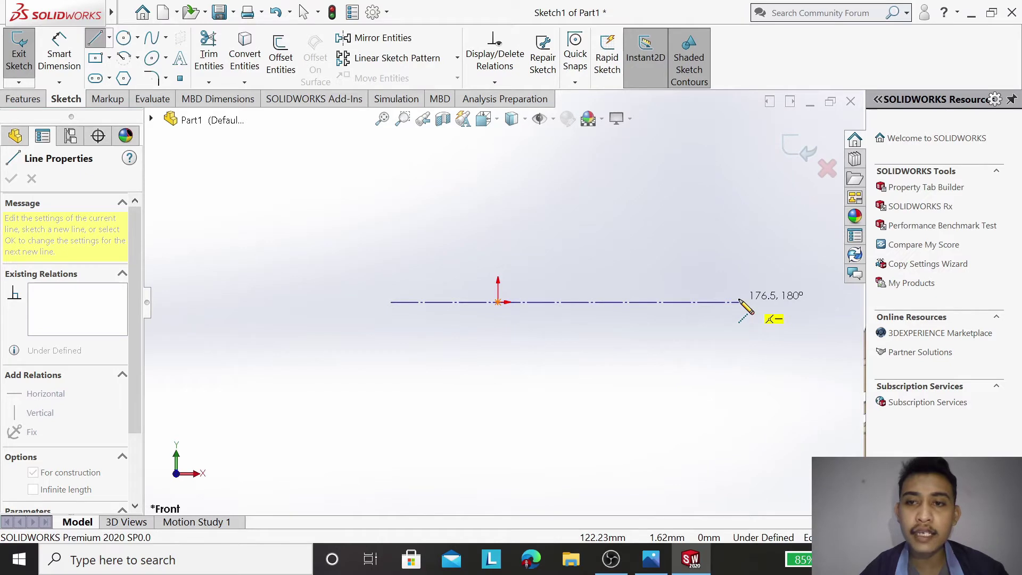
{"action": "left_click", "coordinate": [739, 302]}
{"action": "right_click", "coordinate": [753, 274]}
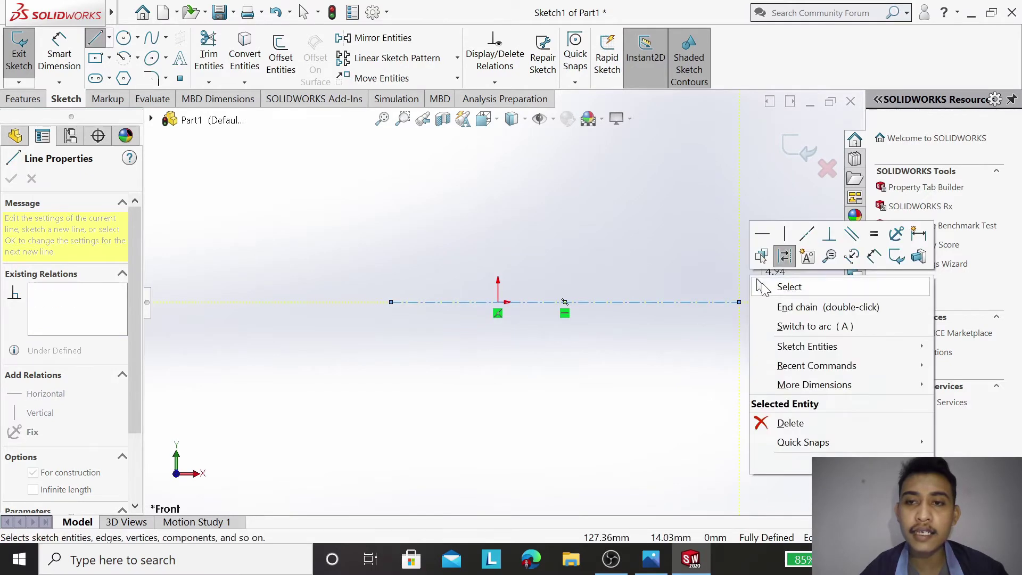
{"action": "left_click", "coordinate": [764, 288]}
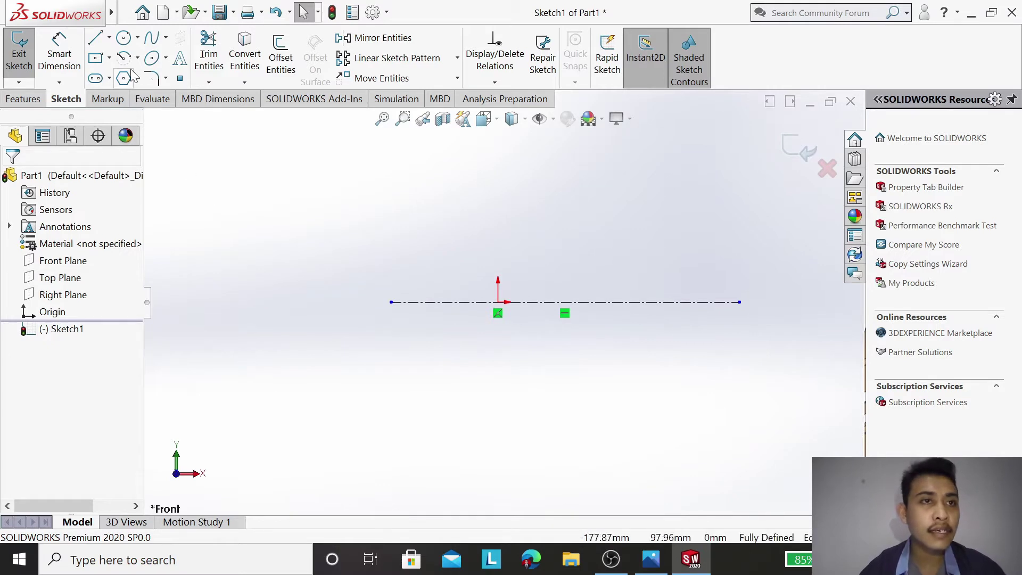
Step: Draw a center rectangle above the origin and centerline
{"action": "left_click", "coordinate": [110, 58]}
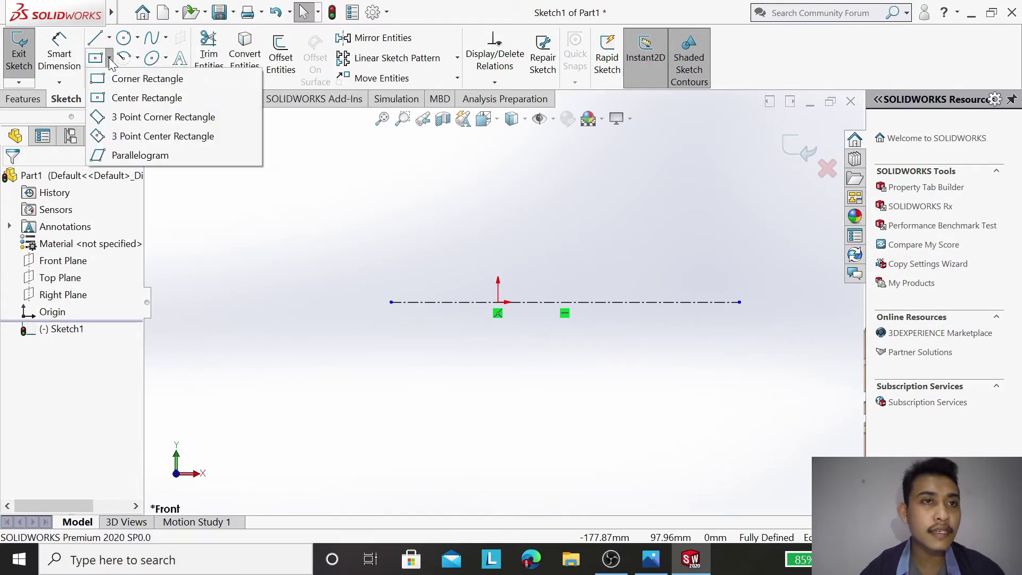
{"action": "left_click", "coordinate": [142, 98]}
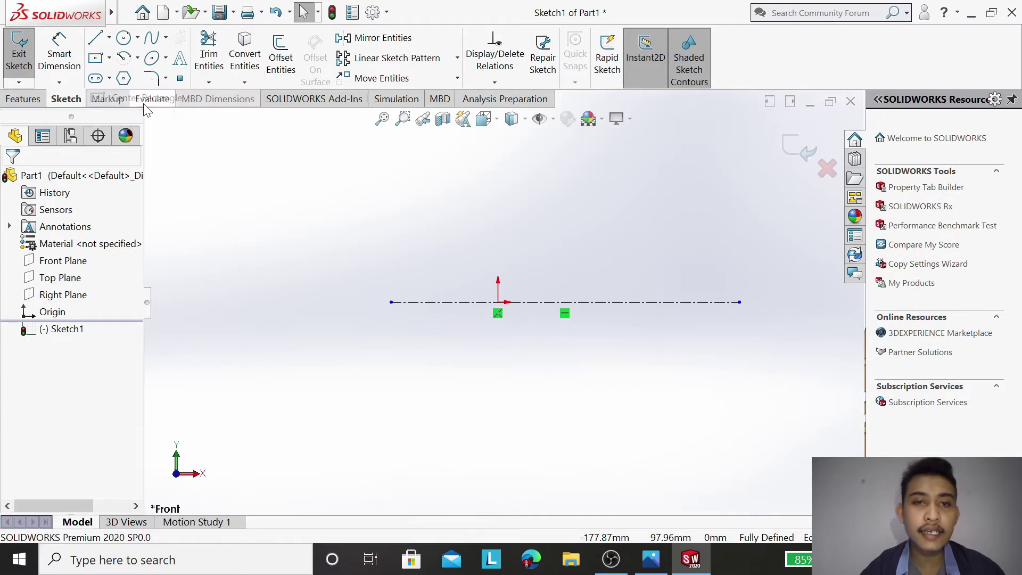
{"action": "left_click", "coordinate": [498, 172]}
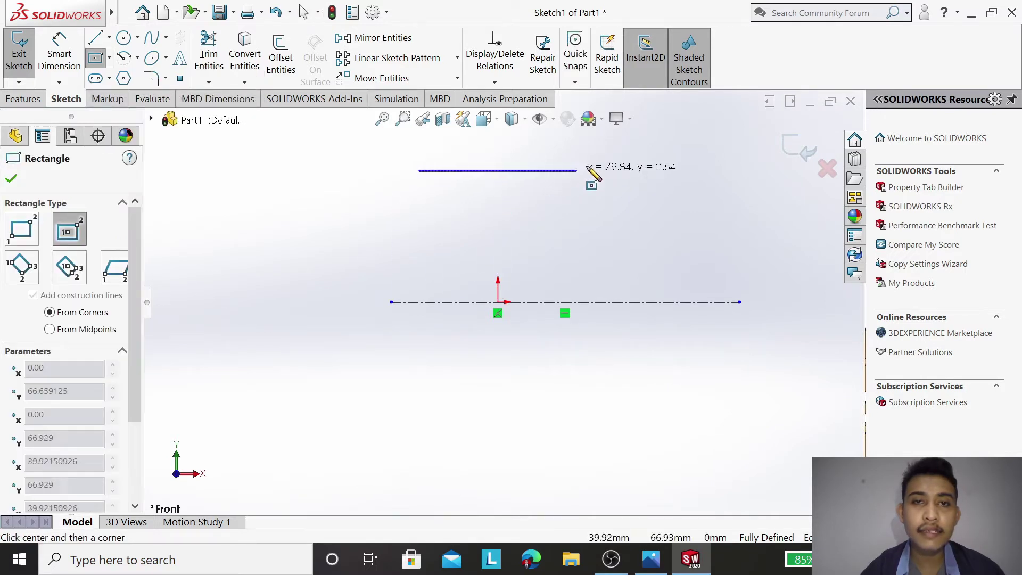
{"action": "left_click", "coordinate": [612, 150]}
{"action": "left_click", "coordinate": [11, 181]}
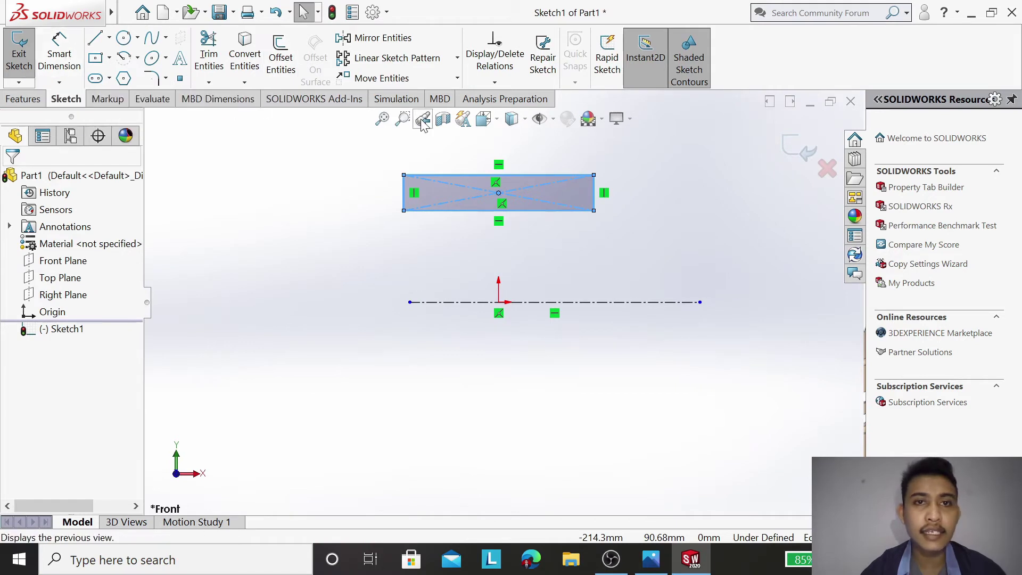
Step: Dimension the rectangle 31 wide and 12 tall
{"action": "left_click", "coordinate": [67, 69]}
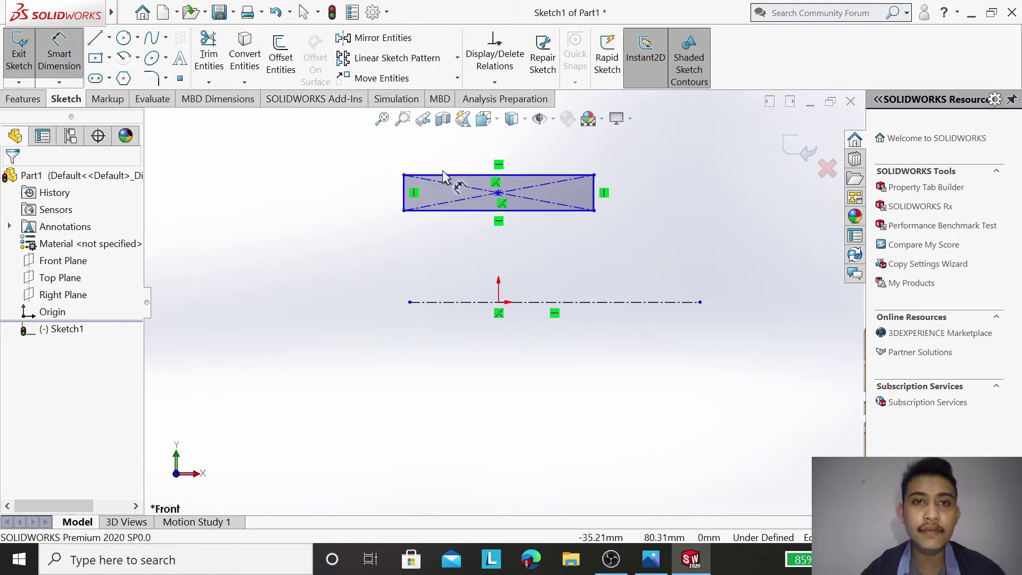
{"action": "left_click", "coordinate": [457, 176]}
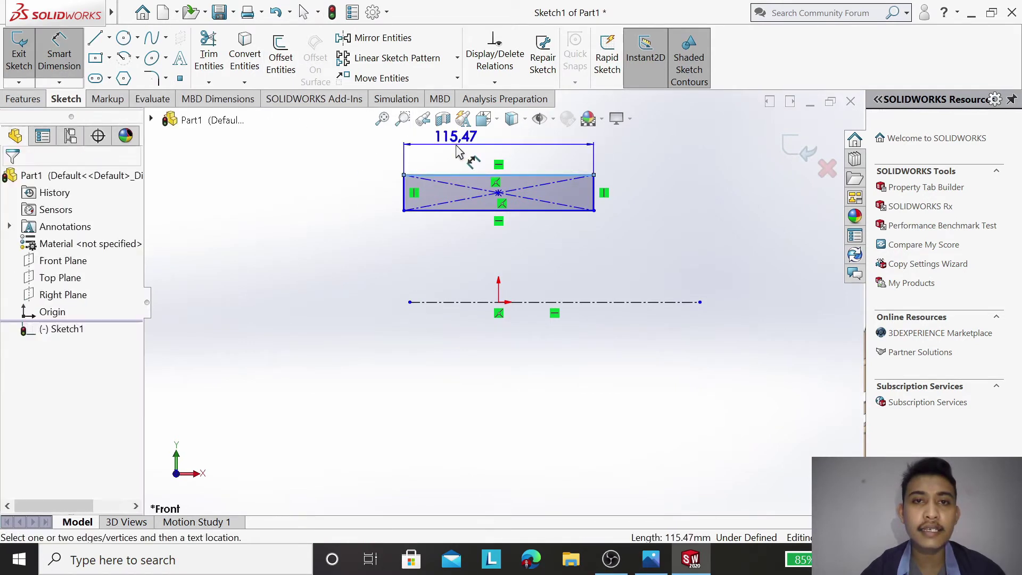
{"action": "left_click", "coordinate": [458, 152]}
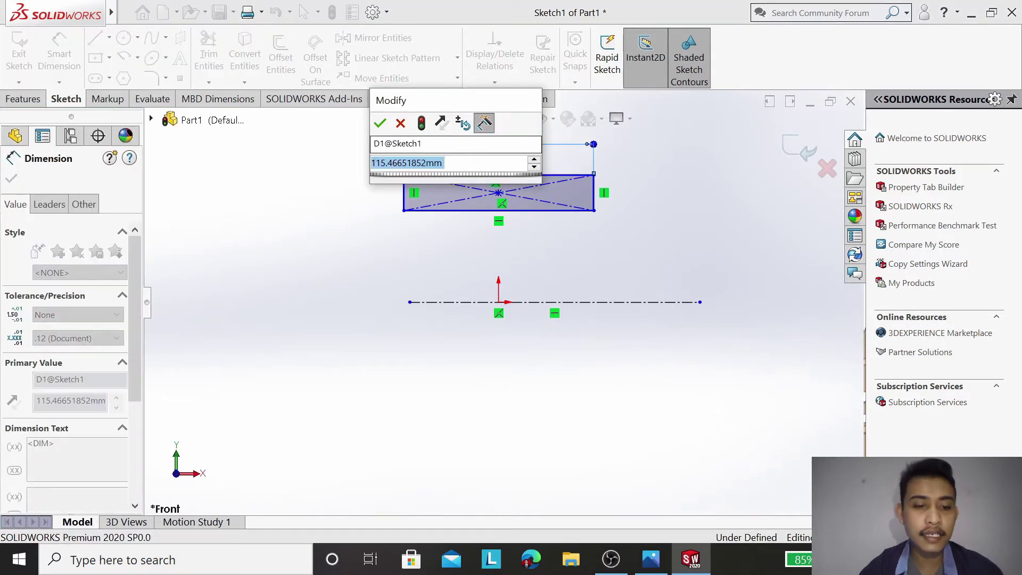
{"action": "type", "text": "3"}
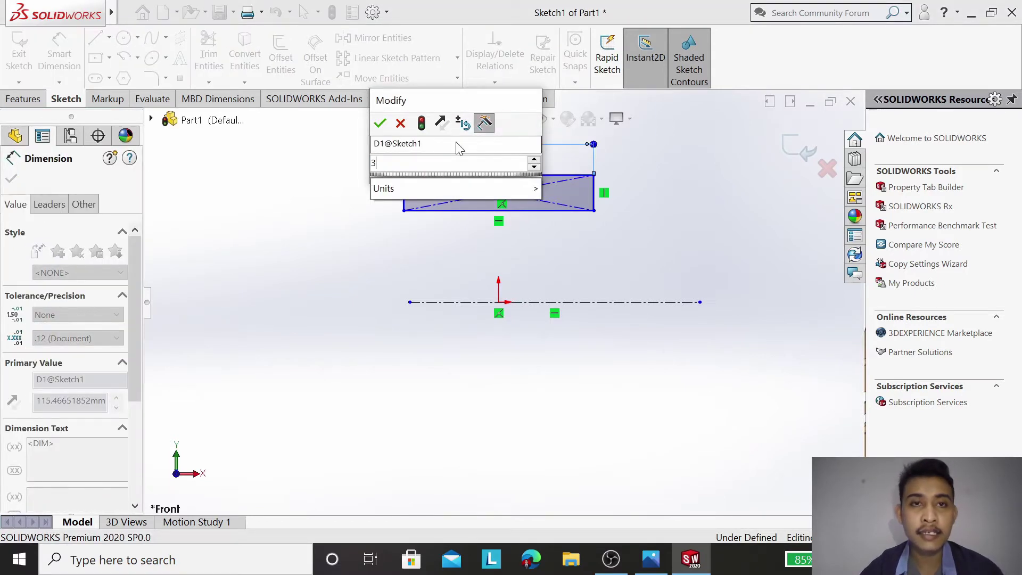
{"action": "type", "text": "1"}
{"action": "left_click", "coordinate": [380, 124]}
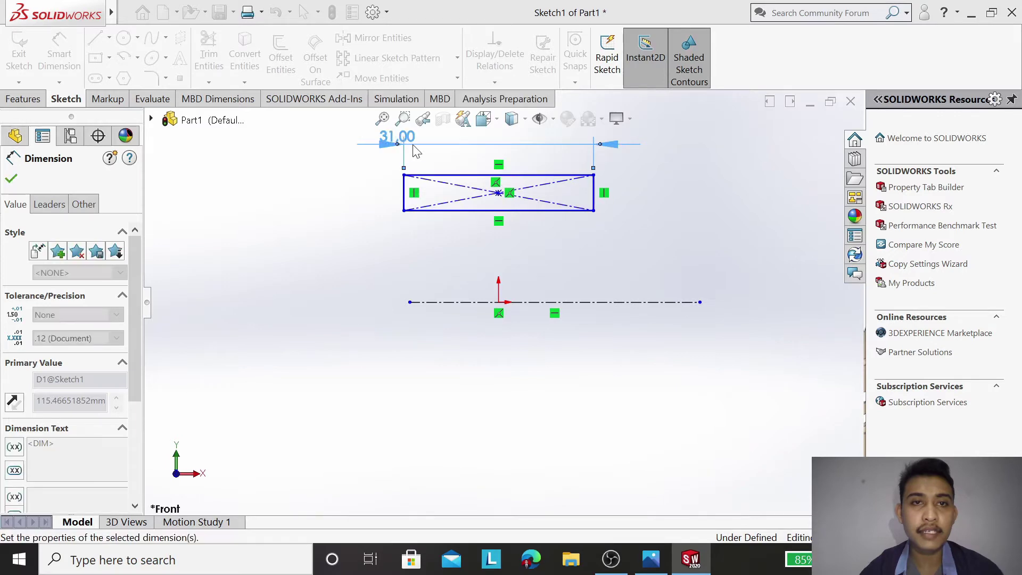
{"action": "left_click", "coordinate": [401, 189]}
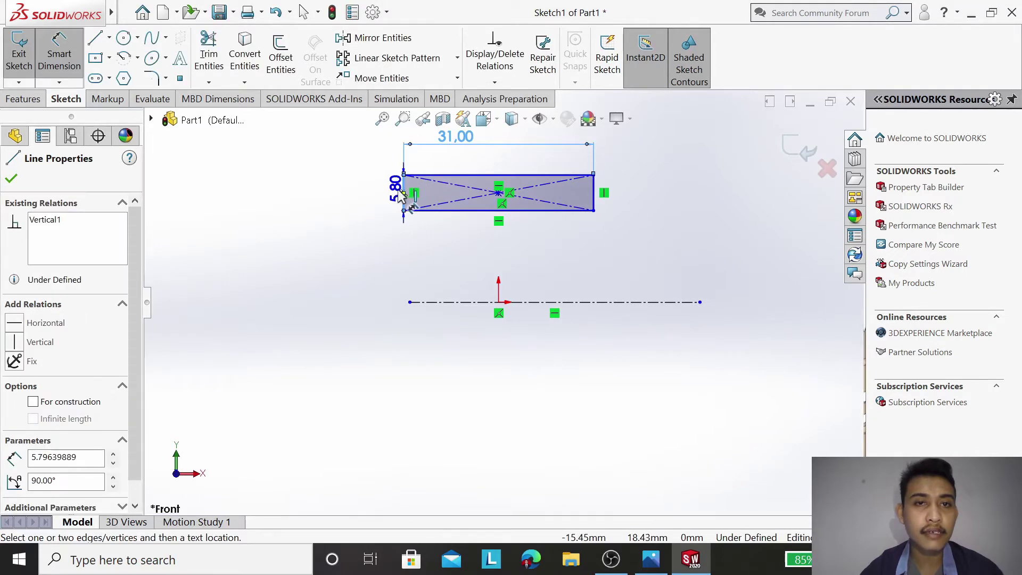
{"action": "left_click", "coordinate": [367, 190]}
{"action": "type", "text": "1"}
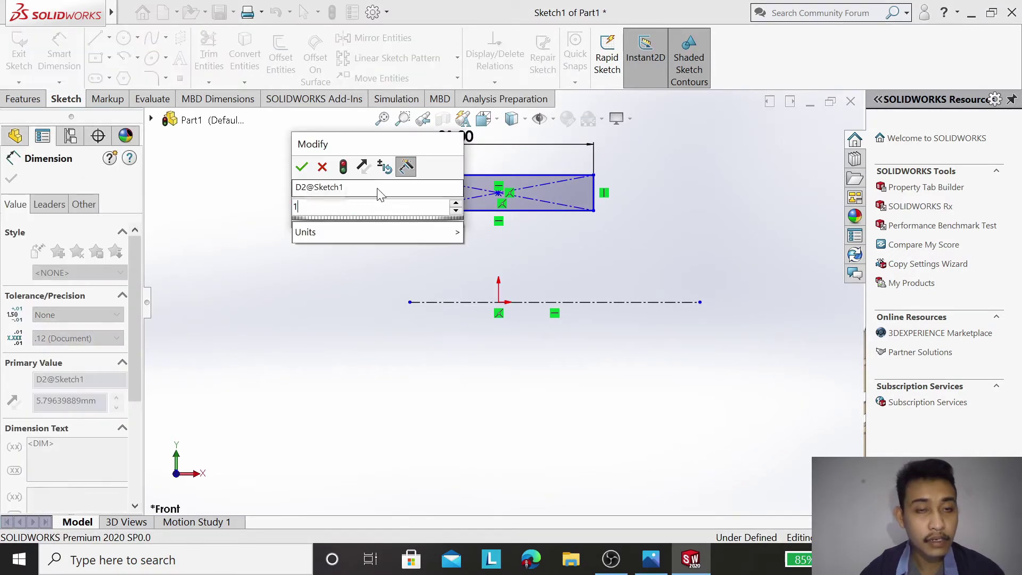
{"action": "type", "text": "5,8"}
{"action": "left_click", "coordinate": [300, 168]}
{"action": "type", "text": "12"}
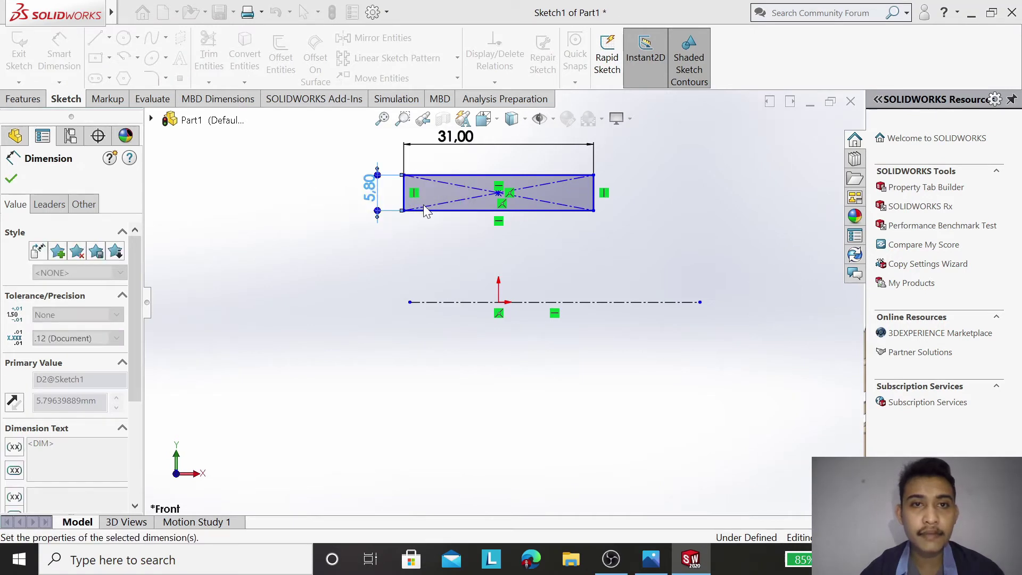
{"action": "key", "text": "Return"}
Step: Dimension the rectangle's bottom edge 25 from the centerline
{"action": "left_click", "coordinate": [444, 248]}
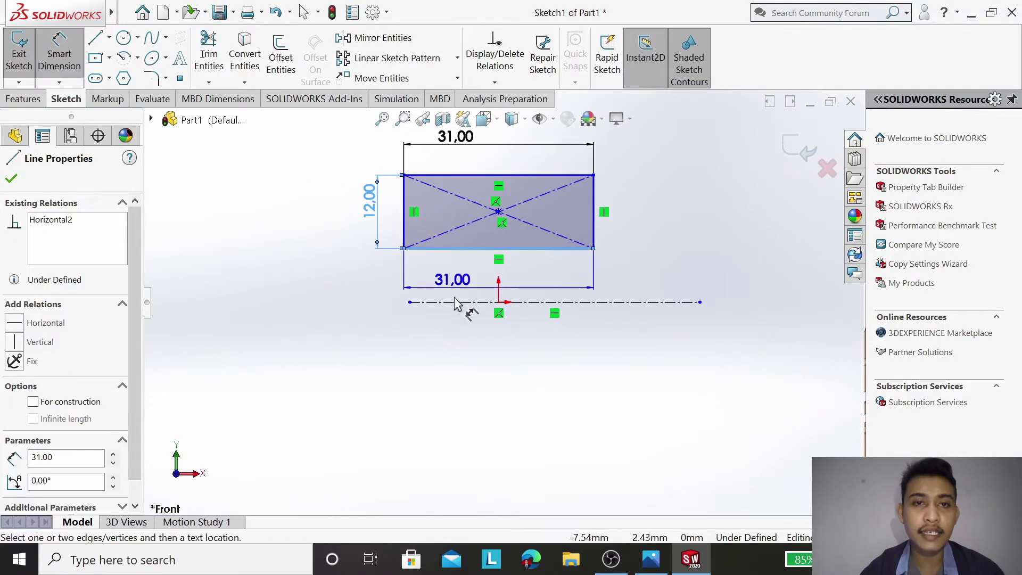
{"action": "left_click", "coordinate": [460, 302]}
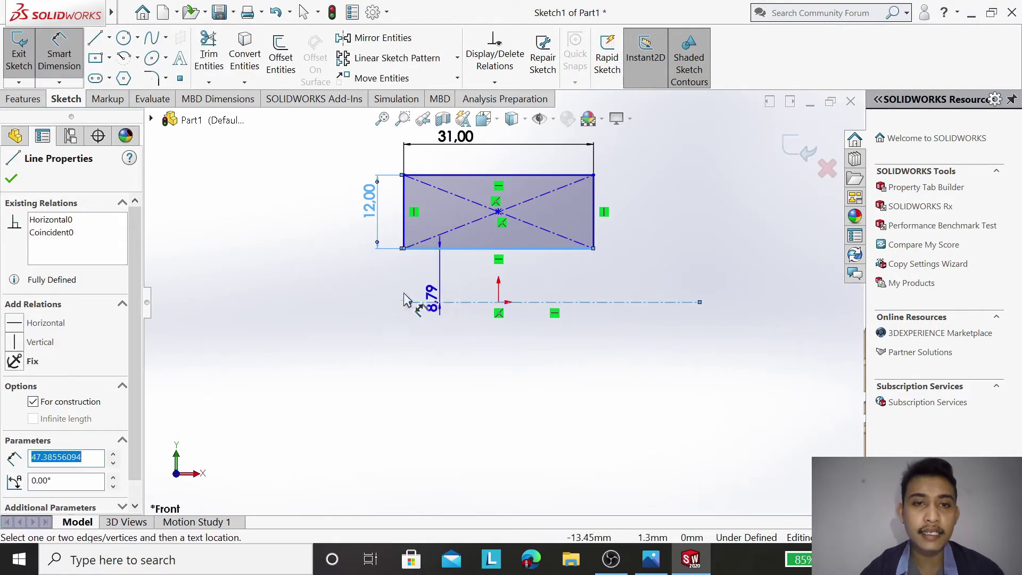
{"action": "left_click", "coordinate": [375, 301]}
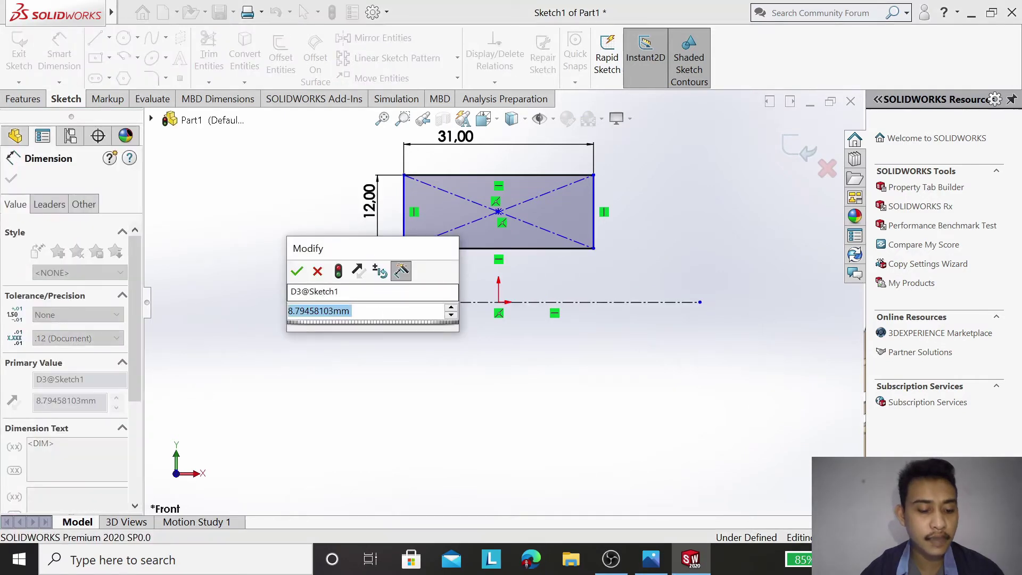
{"action": "key", "text": "BackSpace"}
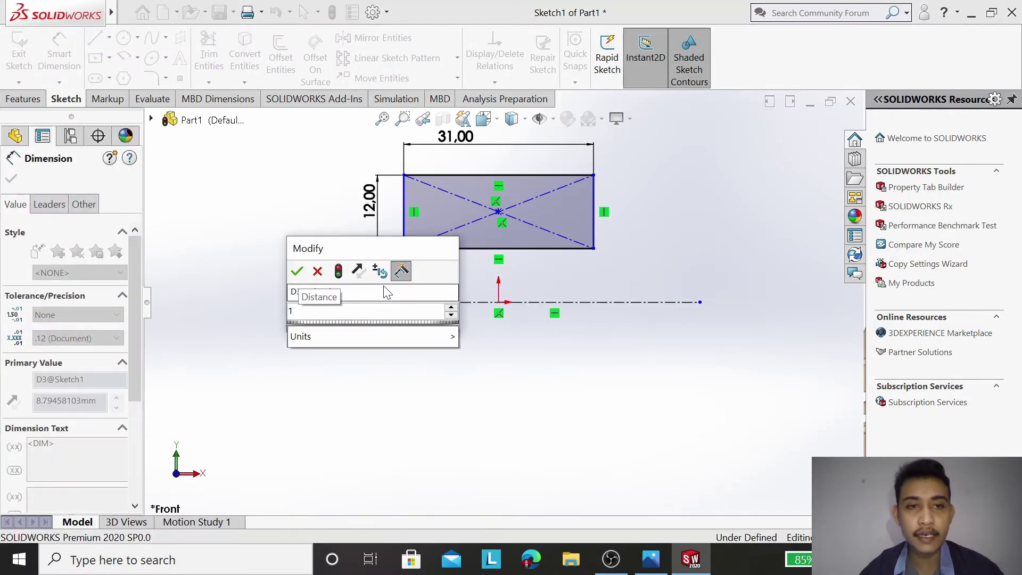
{"action": "type", "text": "25"}
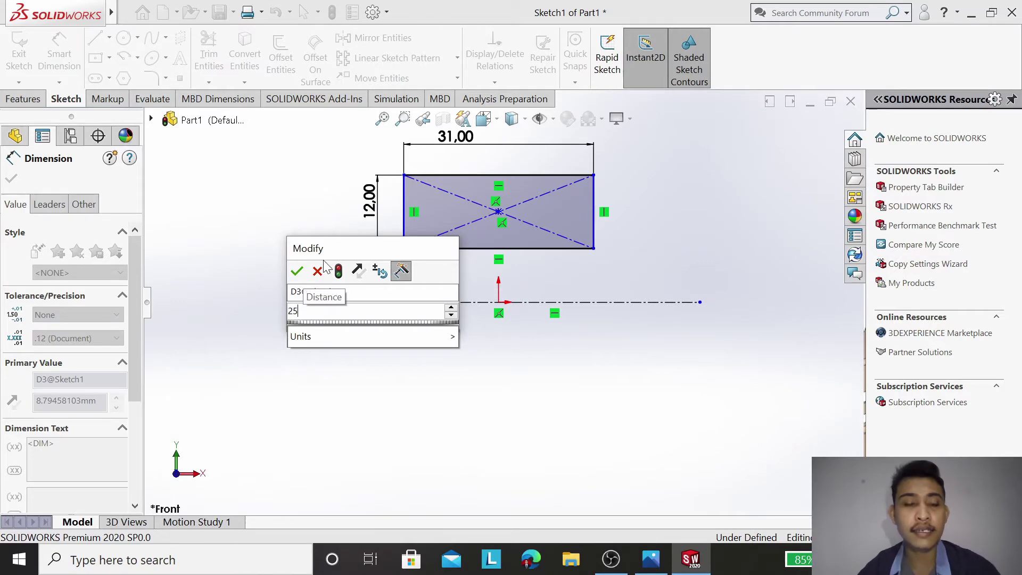
{"action": "left_click", "coordinate": [301, 270]}
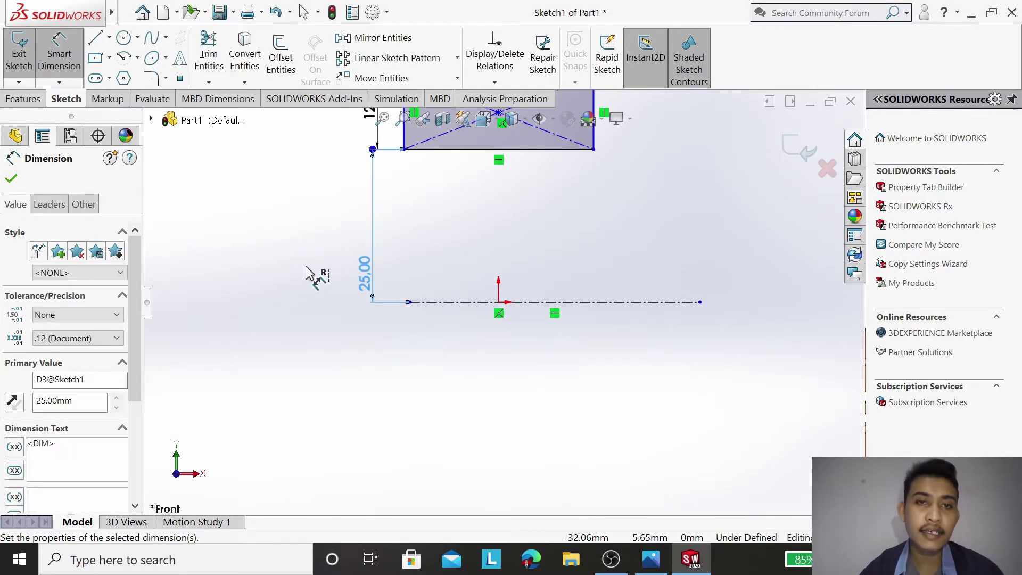
{"action": "scroll", "coordinate": [456, 218], "scroll_direction": "up", "scroll_amount": 1}
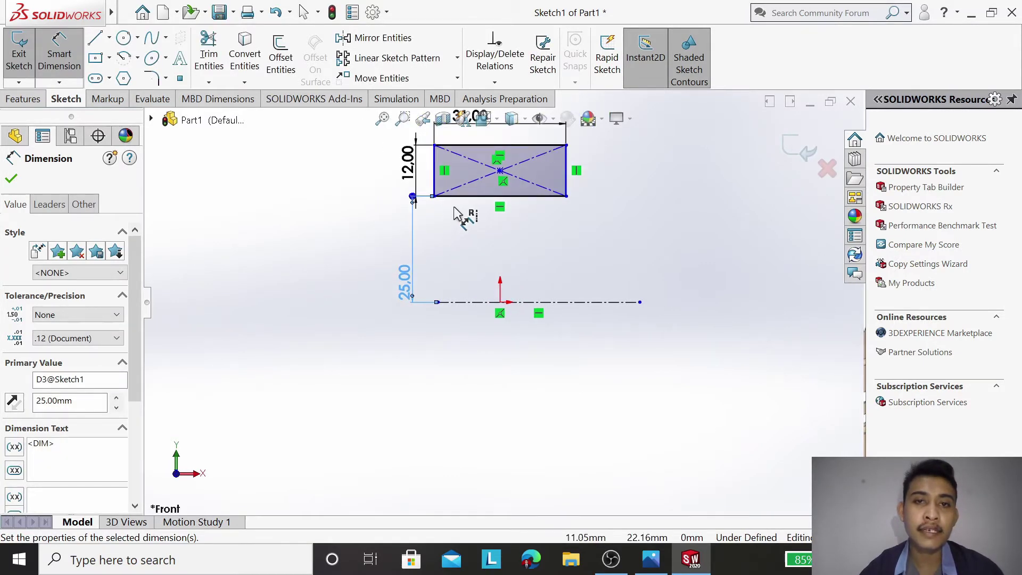
{"action": "scroll", "coordinate": [456, 213], "scroll_direction": "up", "scroll_amount": 1}
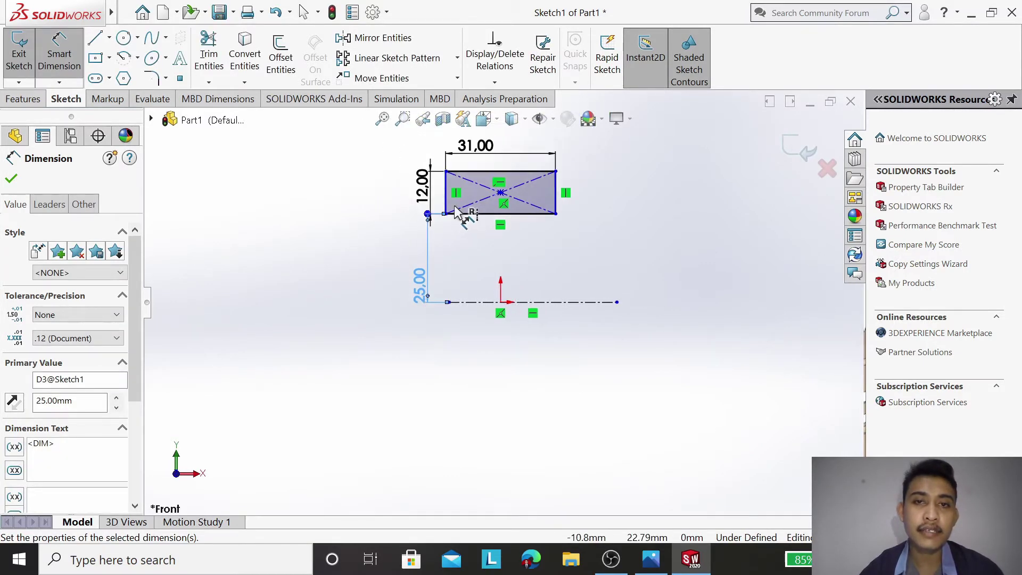
{"action": "left_click", "coordinate": [11, 178]}
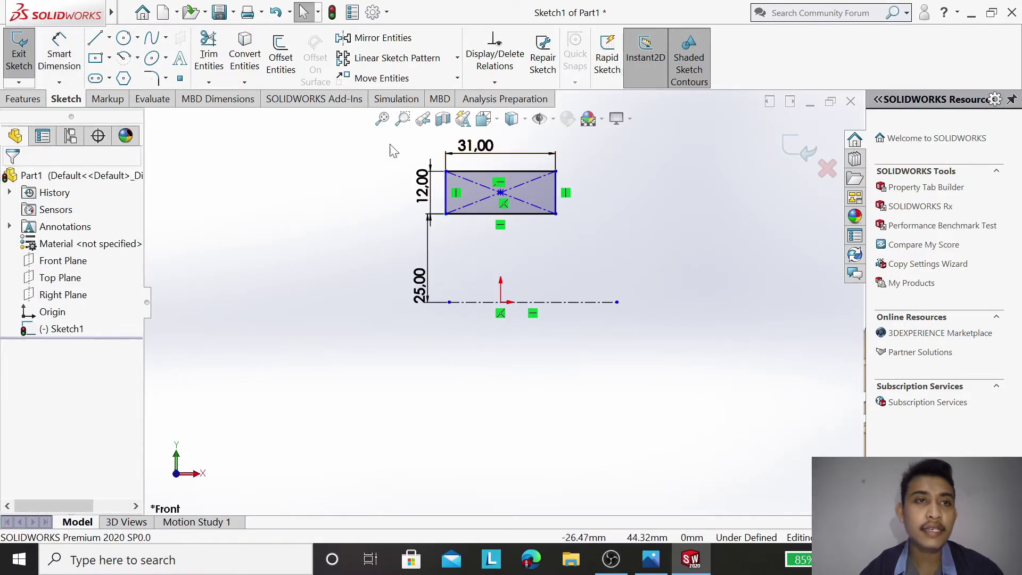
Step: Start a centrepoint arc above the rectangle, then cancel the unfinished attempt
{"action": "left_click", "coordinate": [138, 59]}
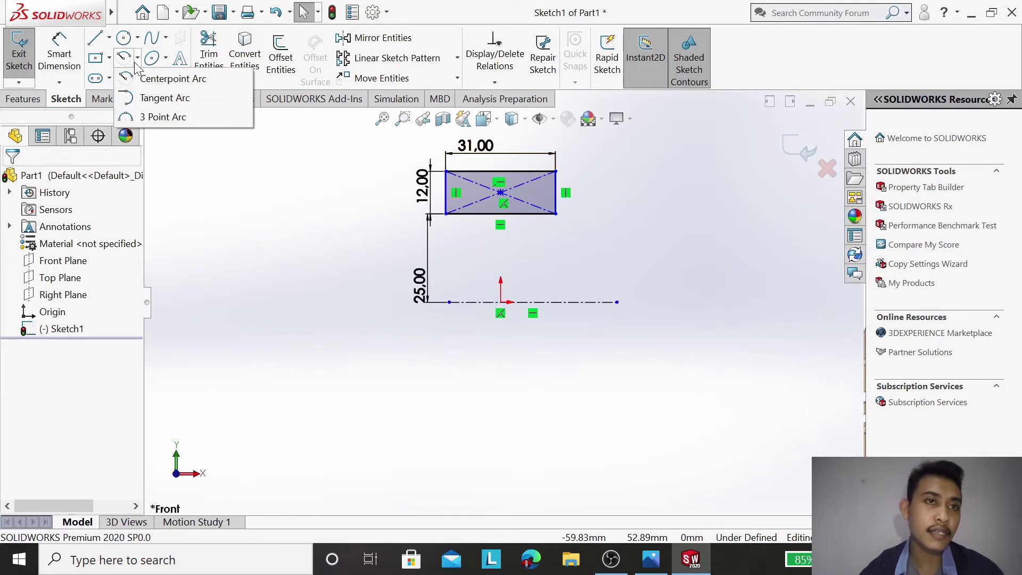
{"action": "left_click", "coordinate": [160, 78]}
{"action": "scroll", "coordinate": [502, 299], "scroll_direction": "up", "scroll_amount": 3}
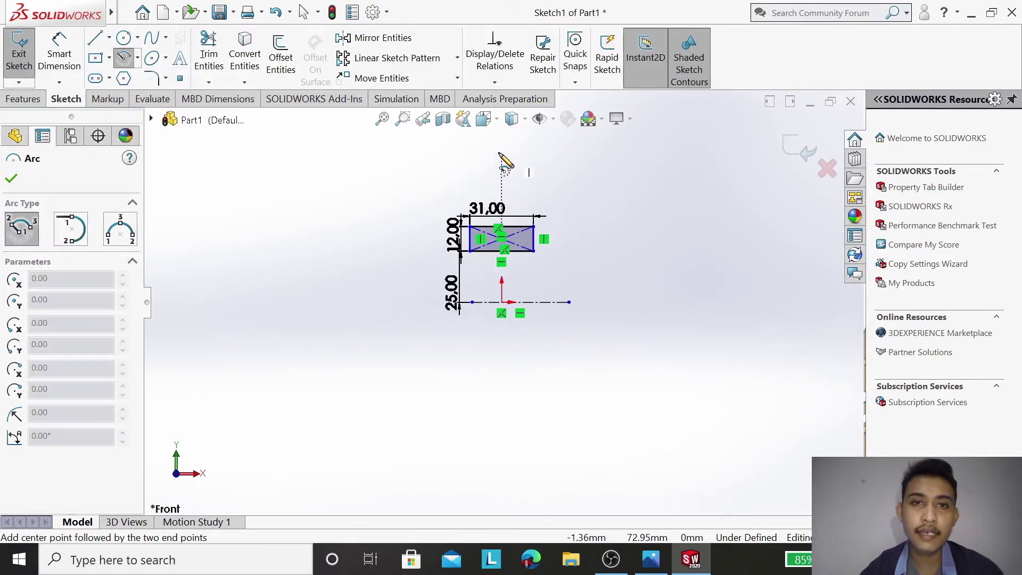
{"action": "left_click", "coordinate": [502, 168]}
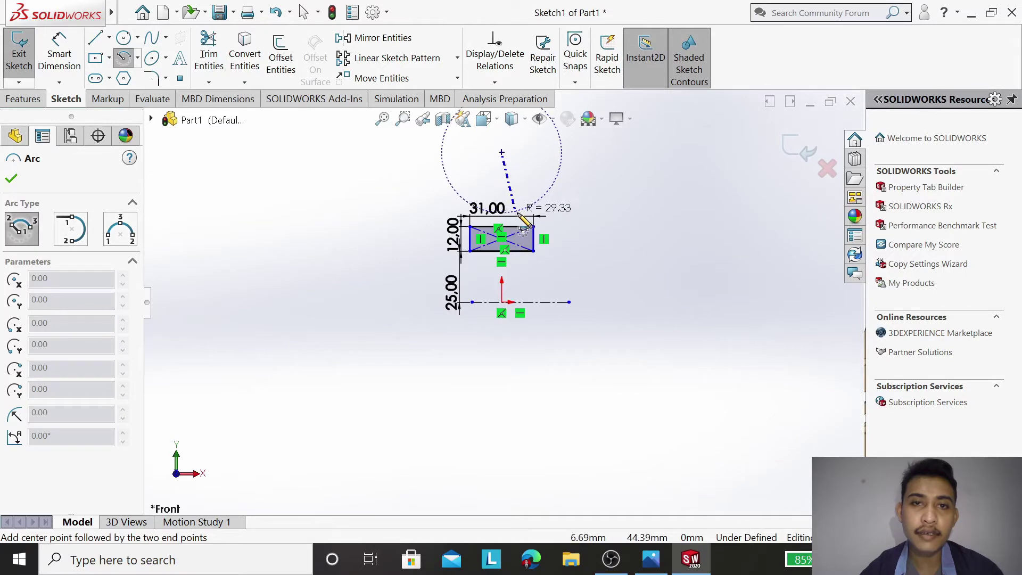
{"action": "scroll", "coordinate": [523, 202], "scroll_direction": "up", "scroll_amount": 1}
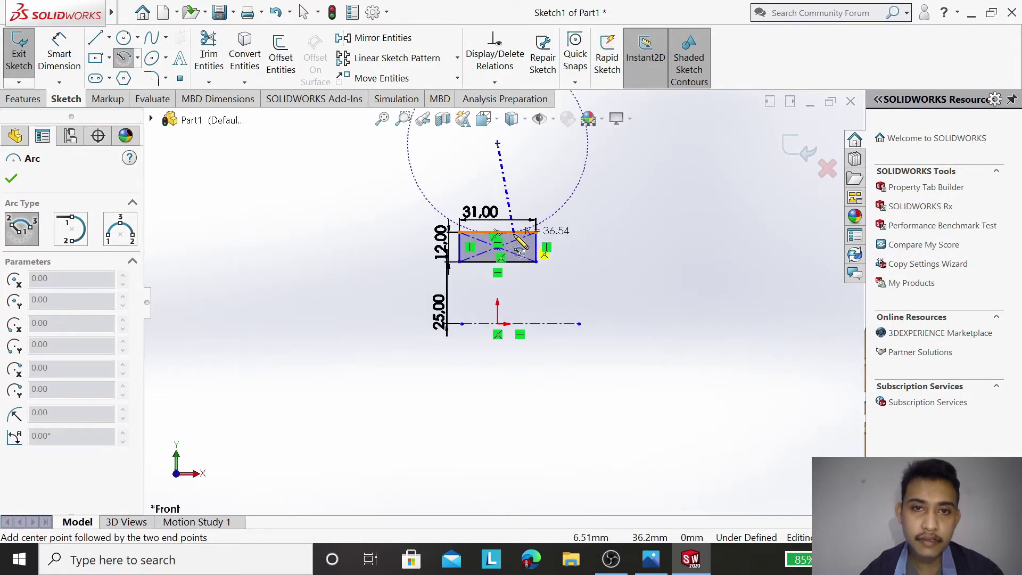
{"action": "left_click", "coordinate": [519, 253]}
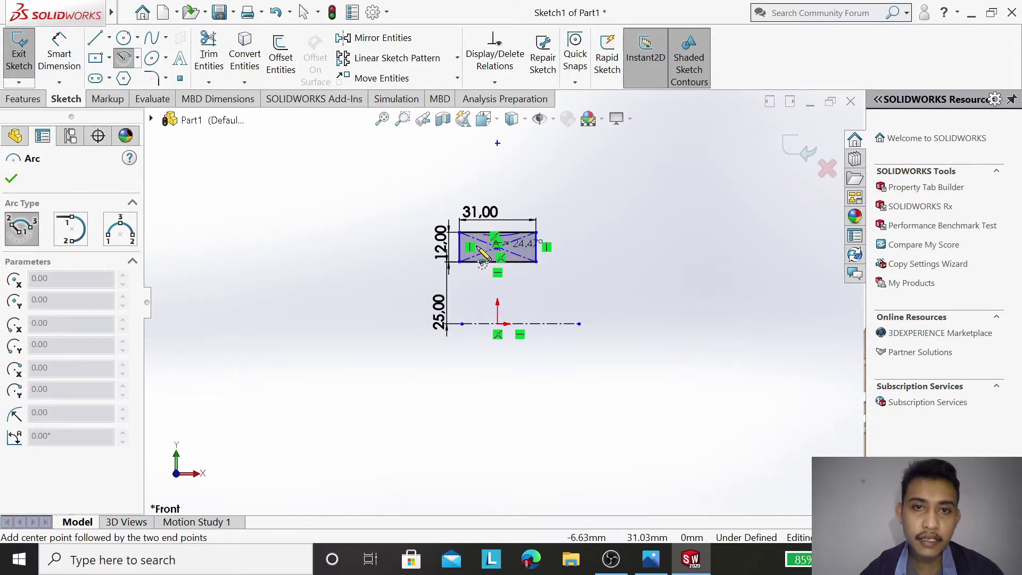
{"action": "scroll", "coordinate": [481, 258], "scroll_direction": "up", "scroll_amount": 2}
{"action": "scroll", "coordinate": [485, 259], "scroll_direction": "up", "scroll_amount": 2}
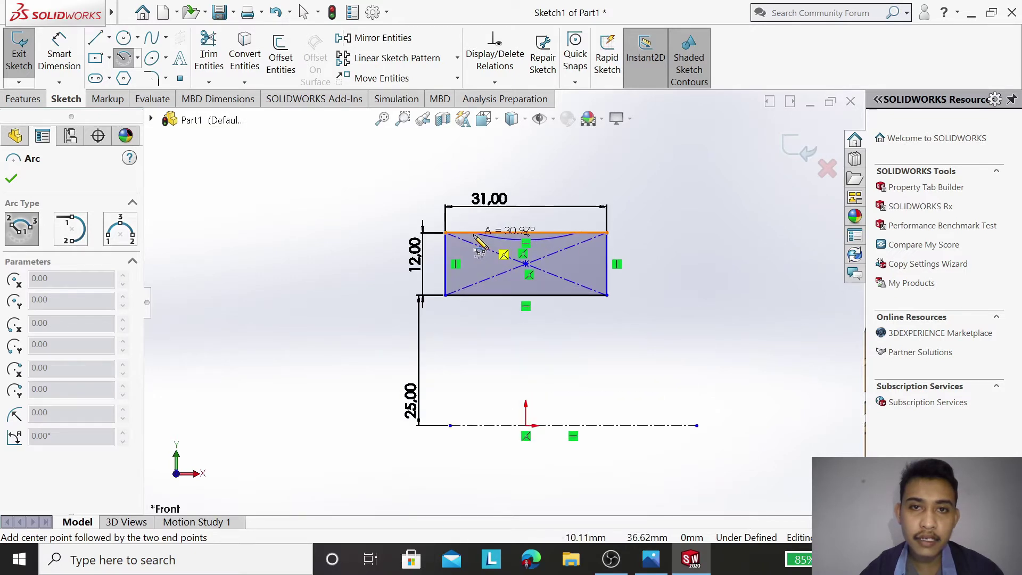
{"action": "key", "text": "Escape"}
{"action": "scroll", "coordinate": [486, 213], "scroll_direction": "down", "scroll_amount": 2}
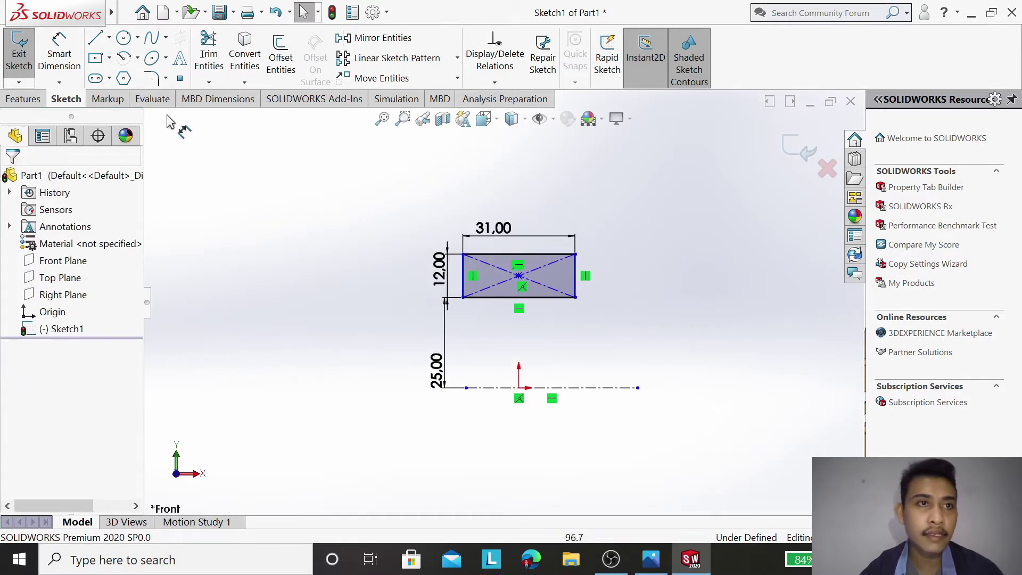
Step: Draw a centrepoint arc centred above the rectangle, its ends on the top edge
{"action": "left_click", "coordinate": [124, 57]}
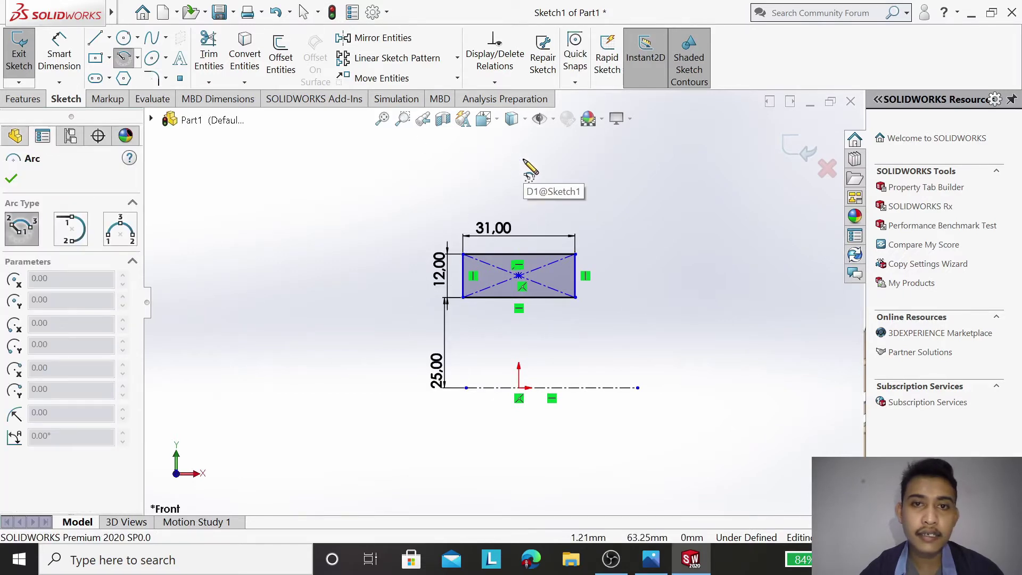
{"action": "left_click", "coordinate": [519, 158]}
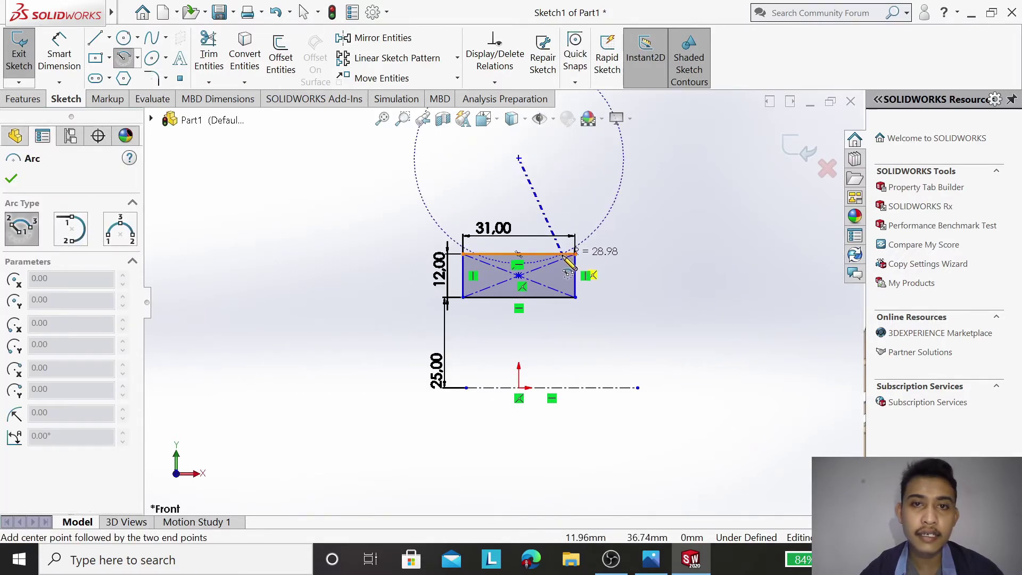
{"action": "left_click", "coordinate": [549, 265]}
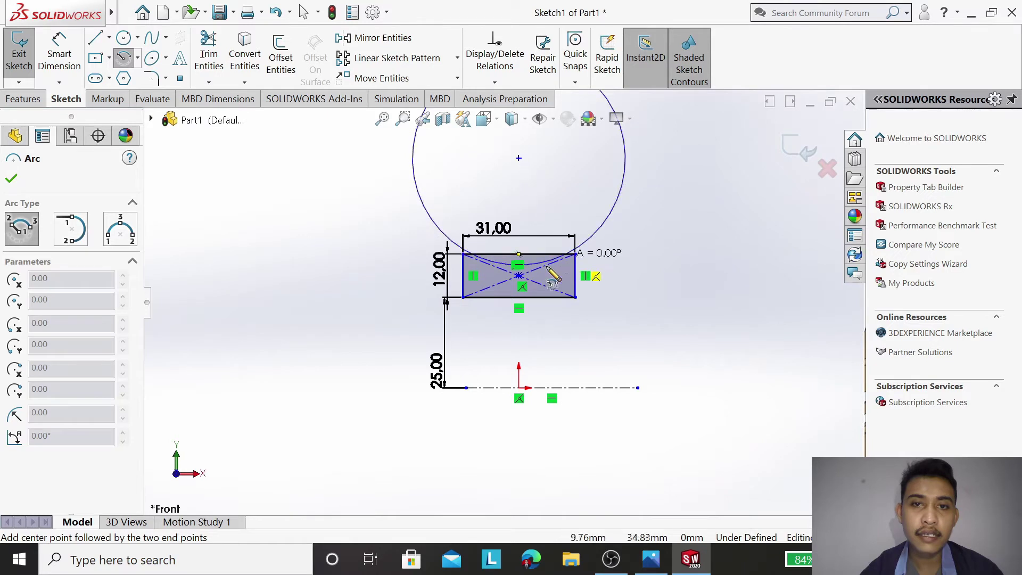
{"action": "left_click", "coordinate": [475, 258]}
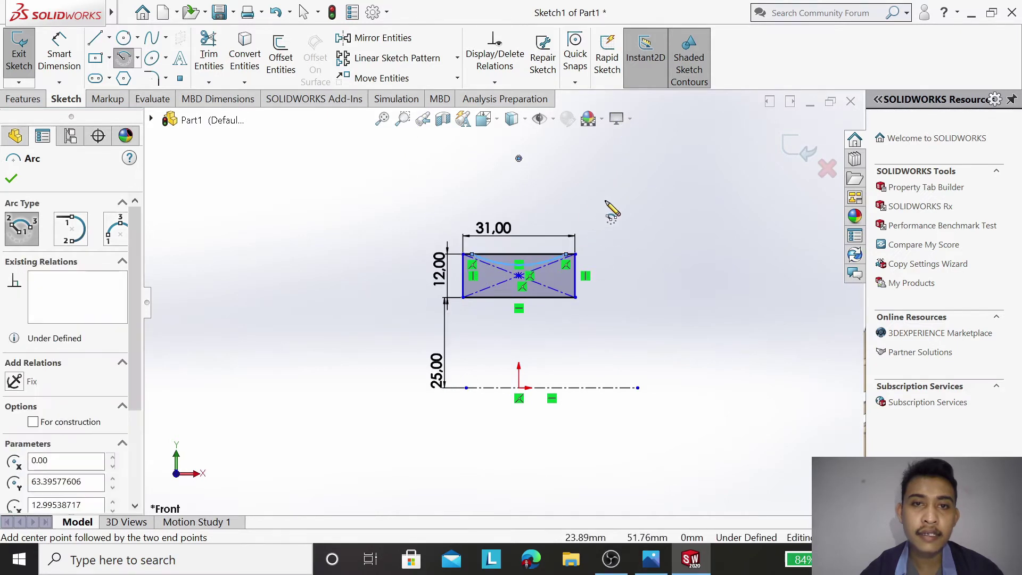
{"action": "right_click", "coordinate": [607, 205]}
{"action": "left_click", "coordinate": [626, 207]}
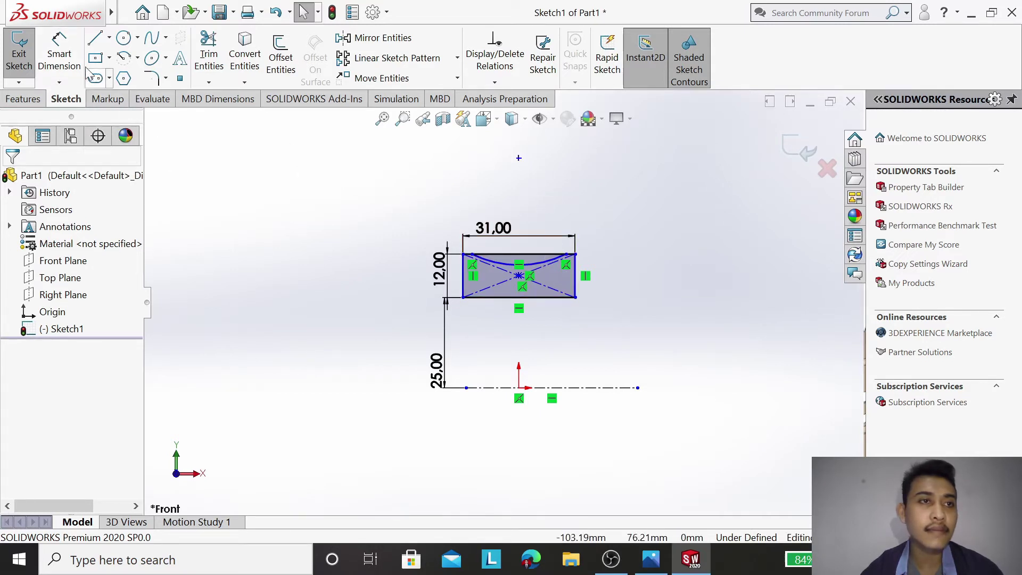
Step: Dimension the arc's centre 8 mm above the rectangle's top edge
{"action": "left_click", "coordinate": [60, 53]}
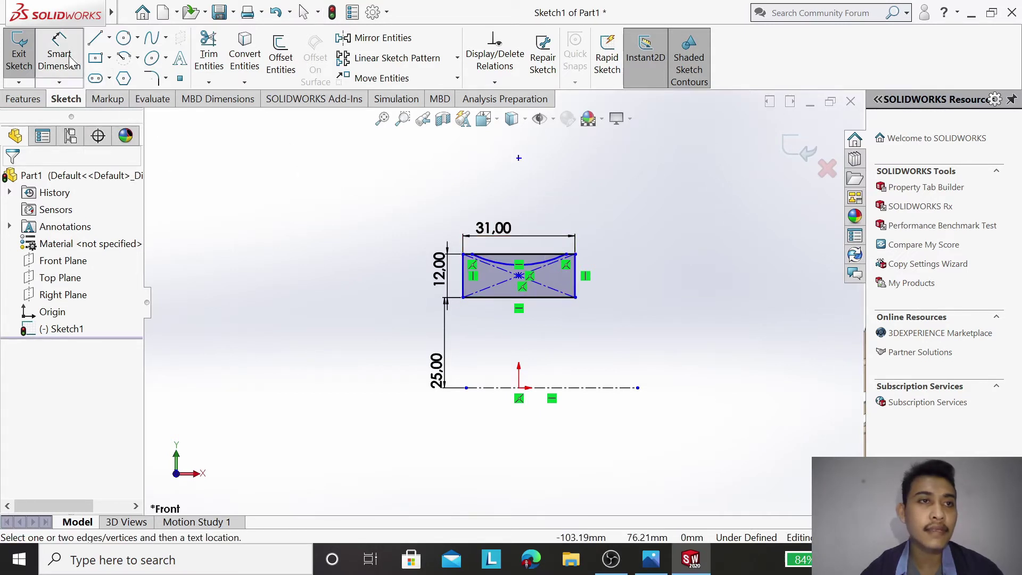
{"action": "left_click", "coordinate": [519, 158]}
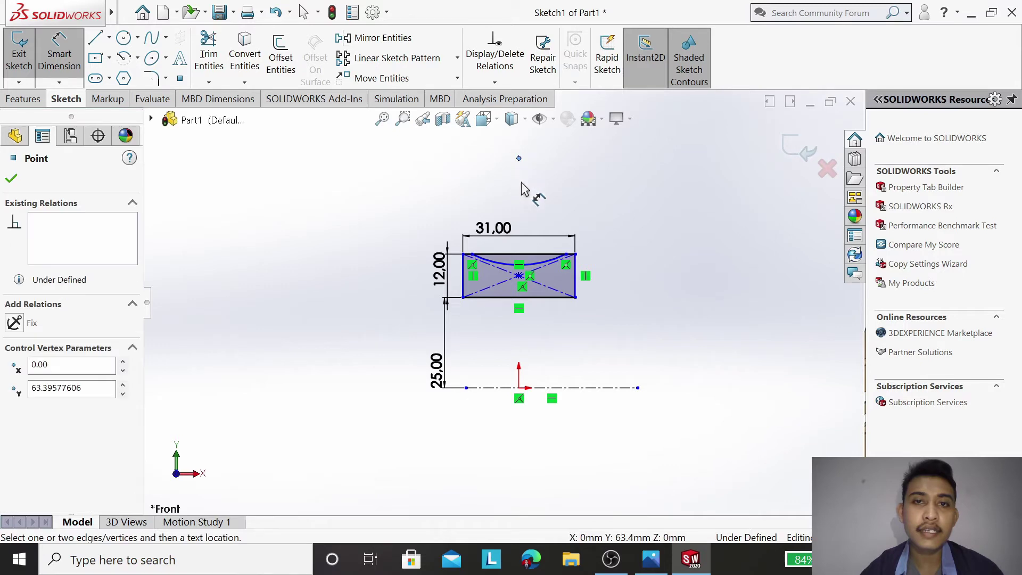
{"action": "left_click", "coordinate": [535, 259]}
{"action": "left_click", "coordinate": [671, 256]}
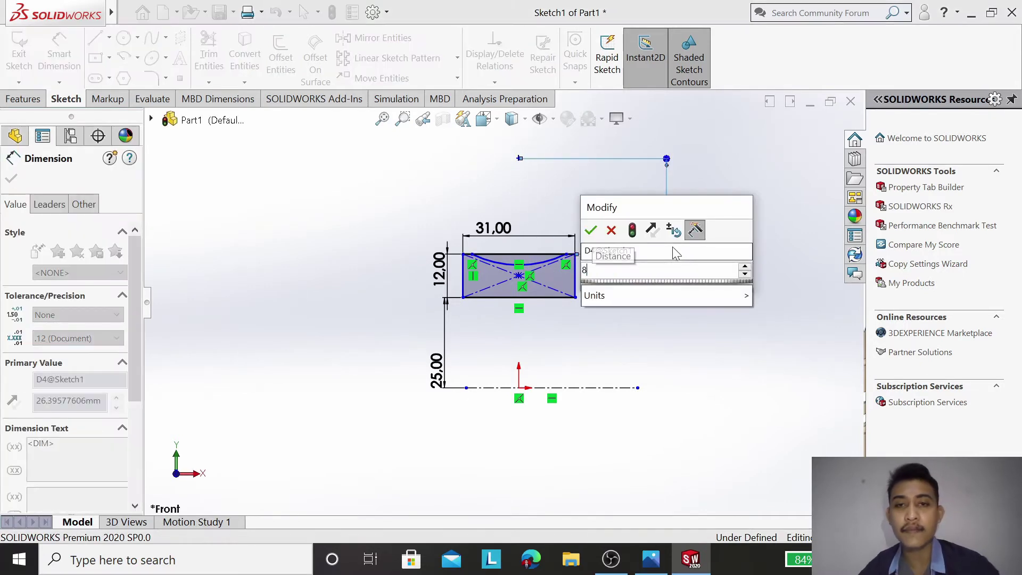
{"action": "type", "text": "8"}
{"action": "key", "text": "Return"}
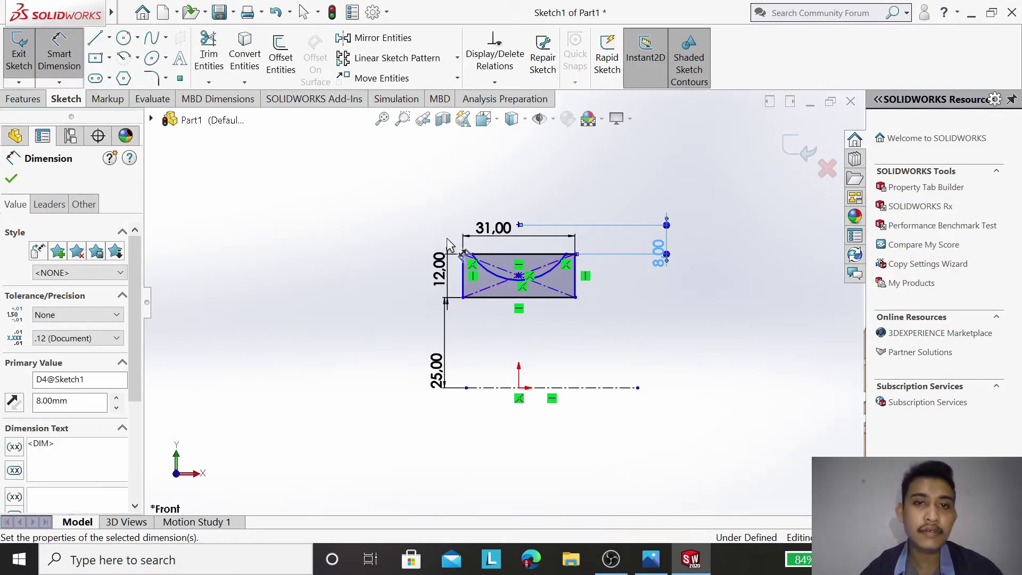
{"action": "left_click", "coordinate": [549, 273]}
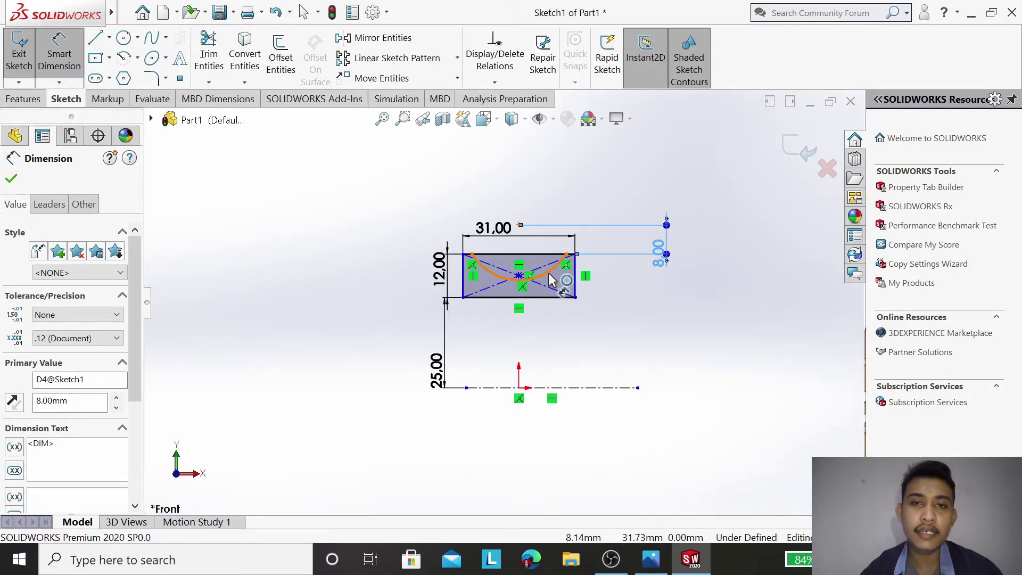
Step: Give the groove arc an R12 radius dimension
{"action": "left_click", "coordinate": [604, 329]}
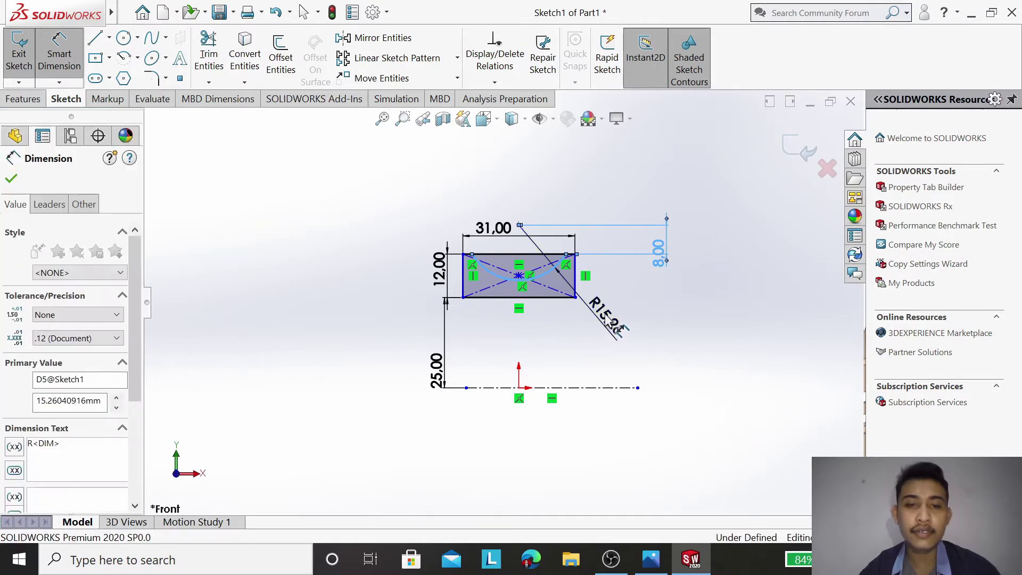
{"action": "type", "text": "12"}
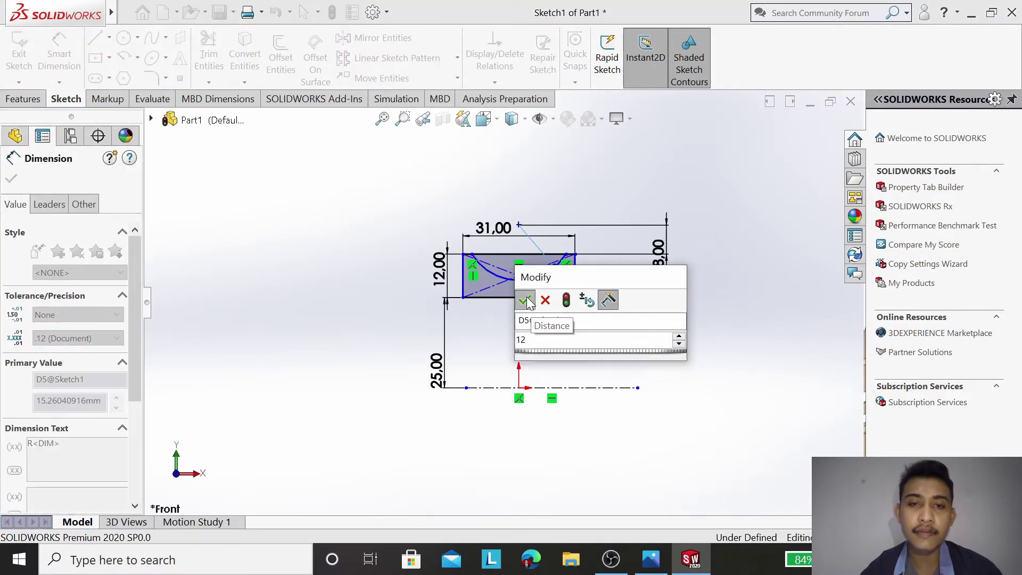
{"action": "left_click", "coordinate": [525, 300]}
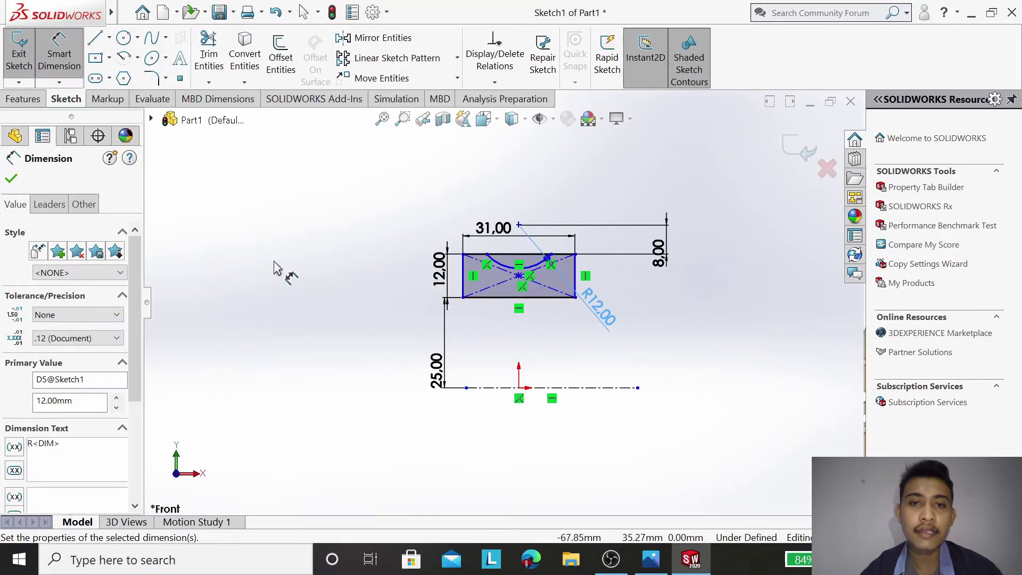
{"action": "left_click", "coordinate": [11, 180]}
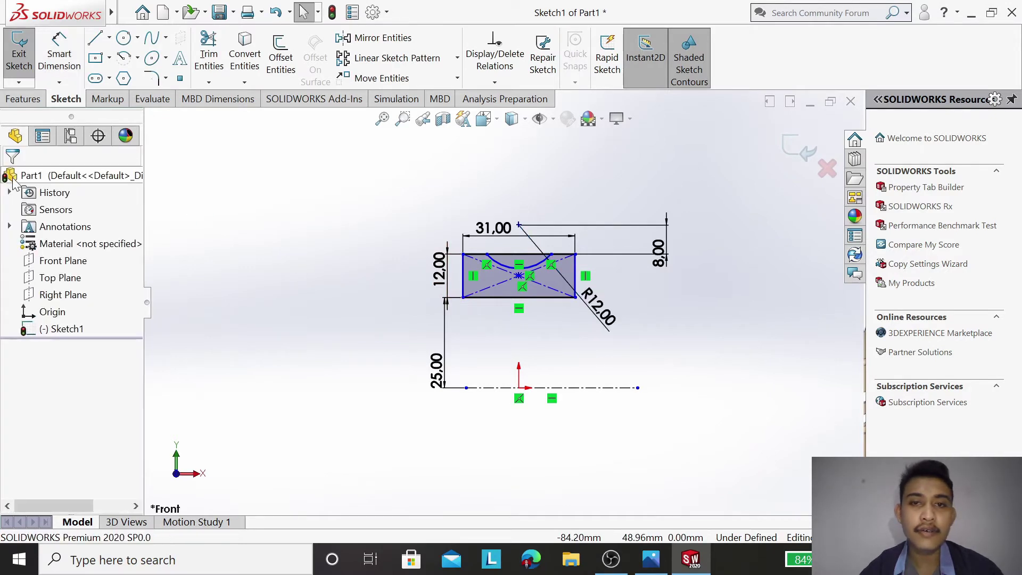
Step: Draw a centerline from the origin to the midpoint of the rectangle's bottom edge
{"action": "left_click", "coordinate": [104, 39]}
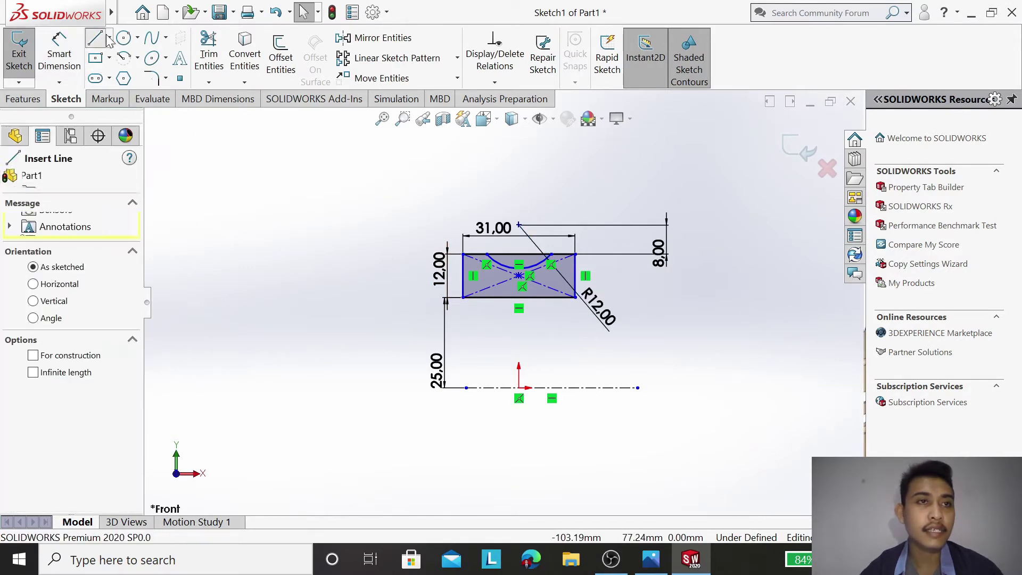
{"action": "left_click", "coordinate": [109, 39]}
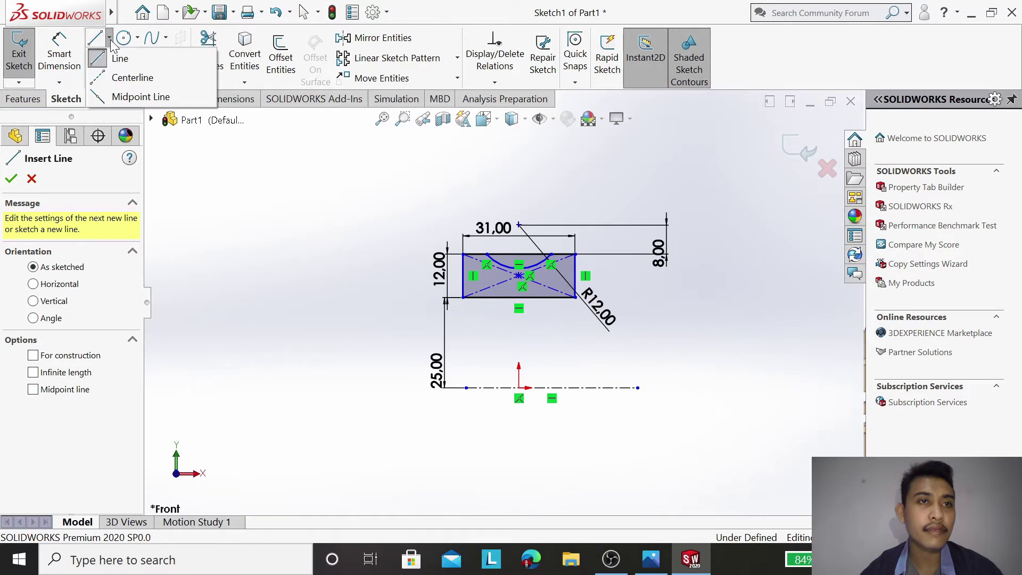
{"action": "left_click", "coordinate": [130, 75]}
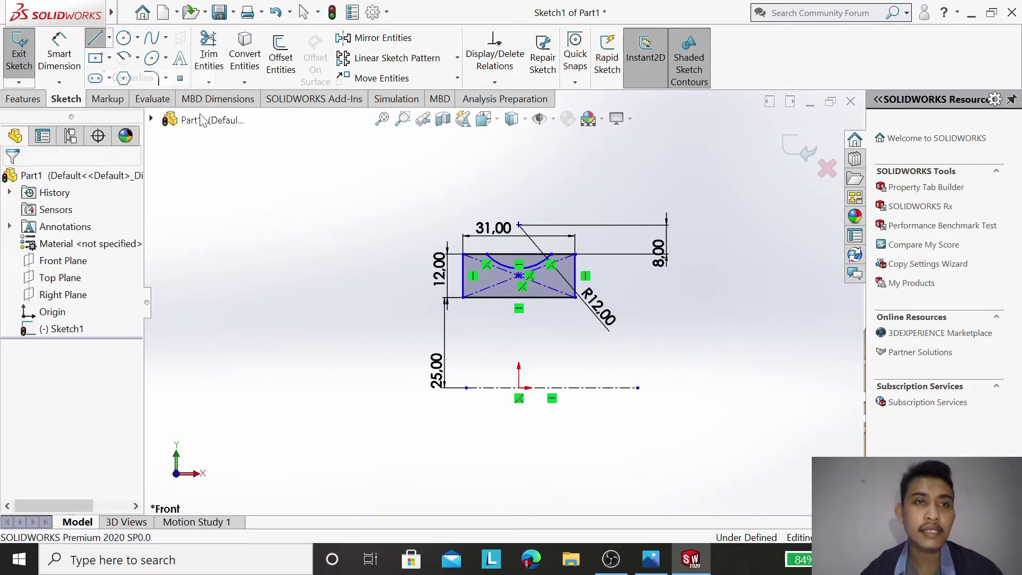
{"action": "left_click", "coordinate": [519, 388]}
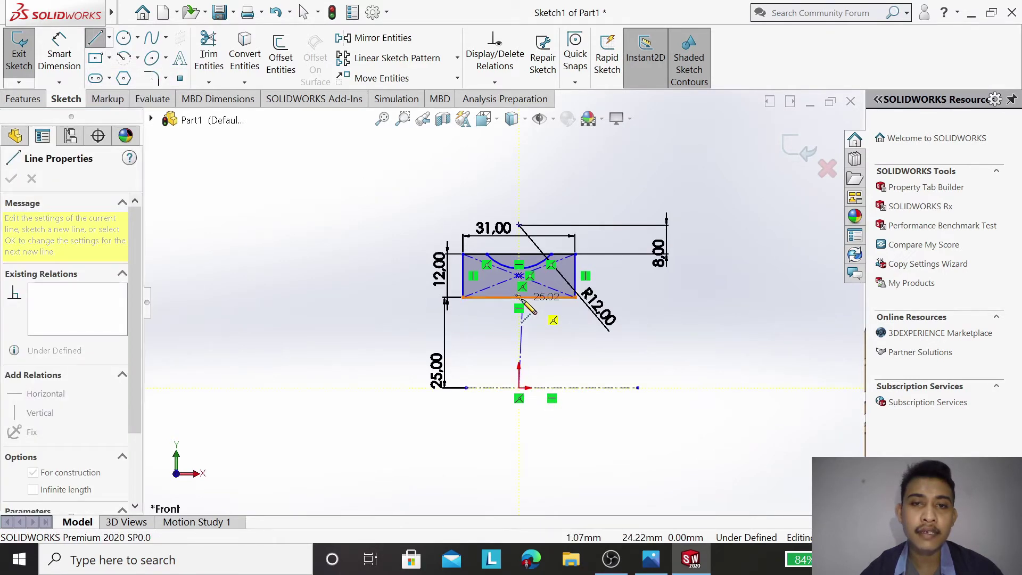
{"action": "left_click", "coordinate": [519, 299]}
{"action": "right_click", "coordinate": [671, 298]}
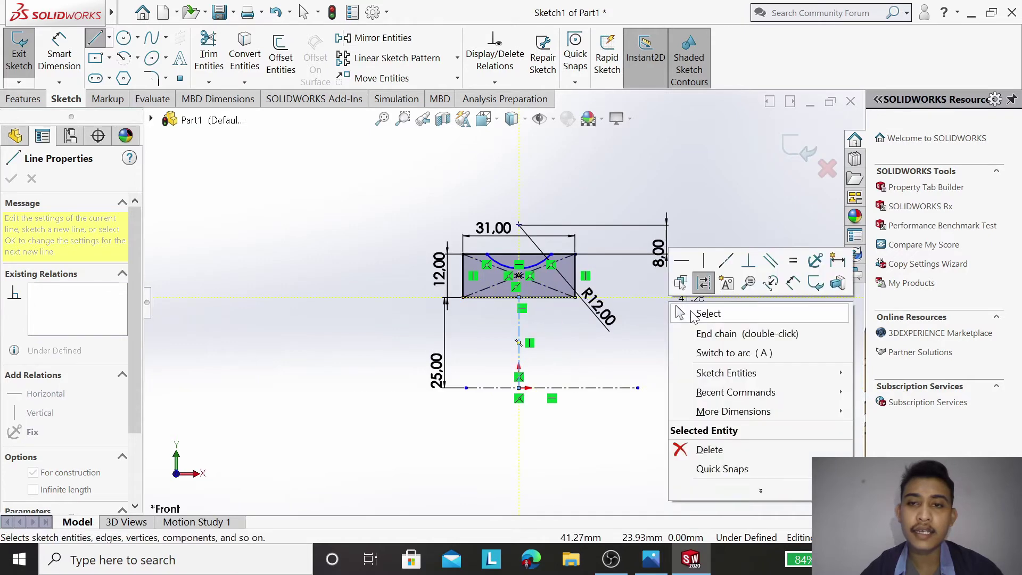
{"action": "left_click", "coordinate": [692, 313]}
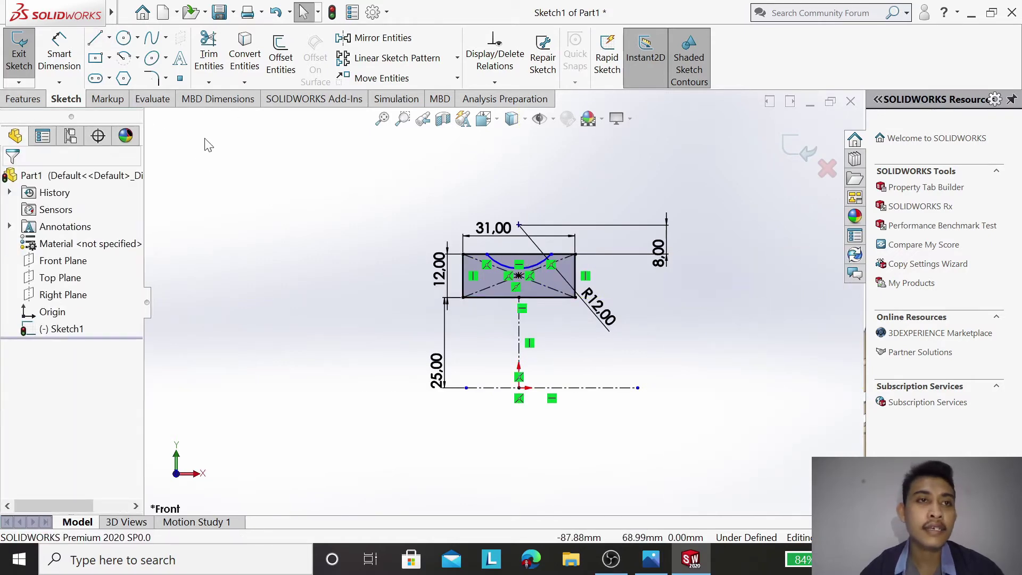
{"action": "scroll", "coordinate": [529, 244], "scroll_direction": "down", "scroll_amount": 3}
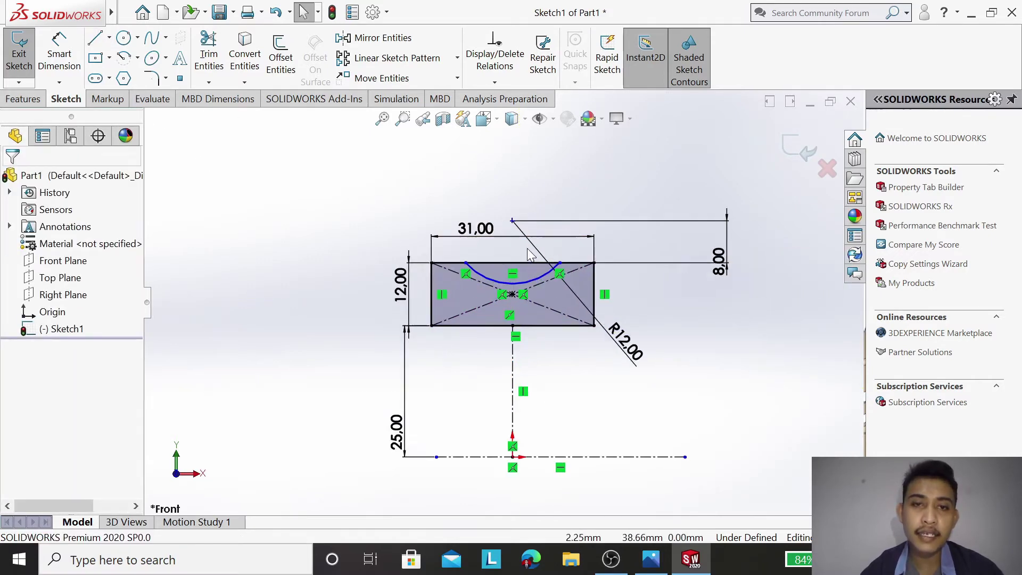
Step: Trim away the top-edge segment lying between the arc's endpoints
{"action": "left_click", "coordinate": [210, 56]}
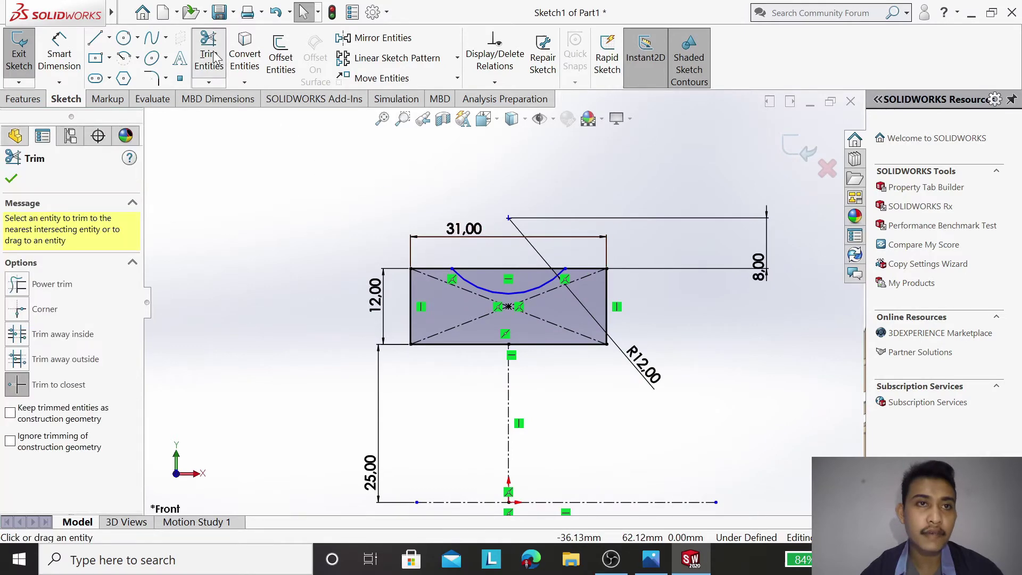
{"action": "left_click", "coordinate": [498, 269]}
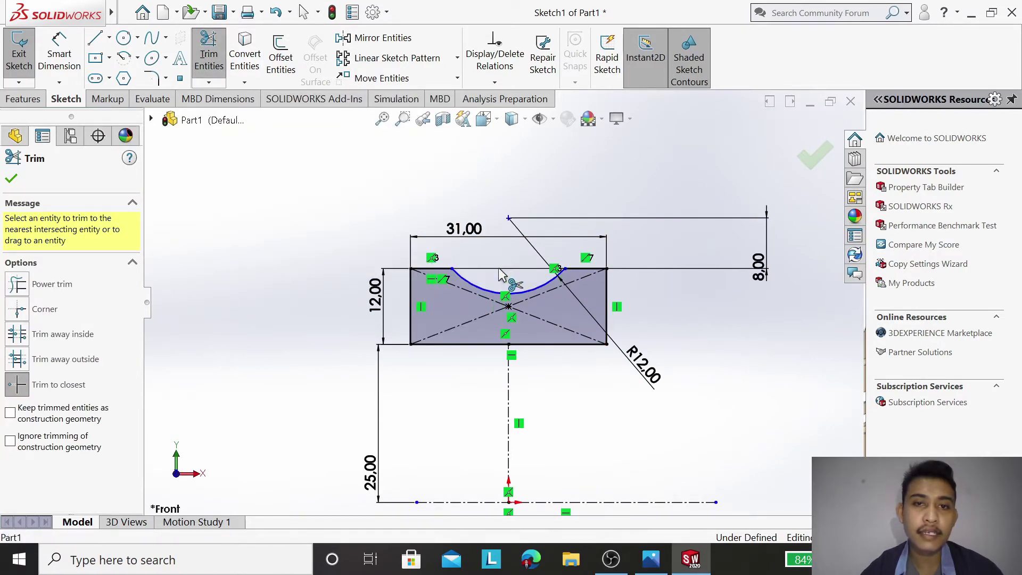
{"action": "left_click", "coordinate": [10, 181]}
{"action": "key", "text": "f"}
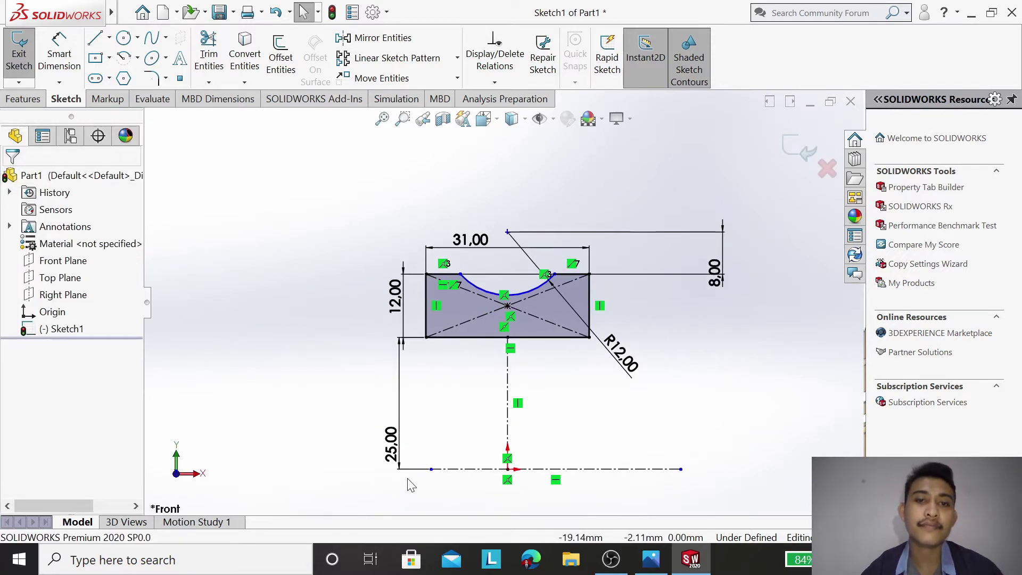
{"action": "scroll", "coordinate": [447, 412], "scroll_direction": "down", "scroll_amount": 1}
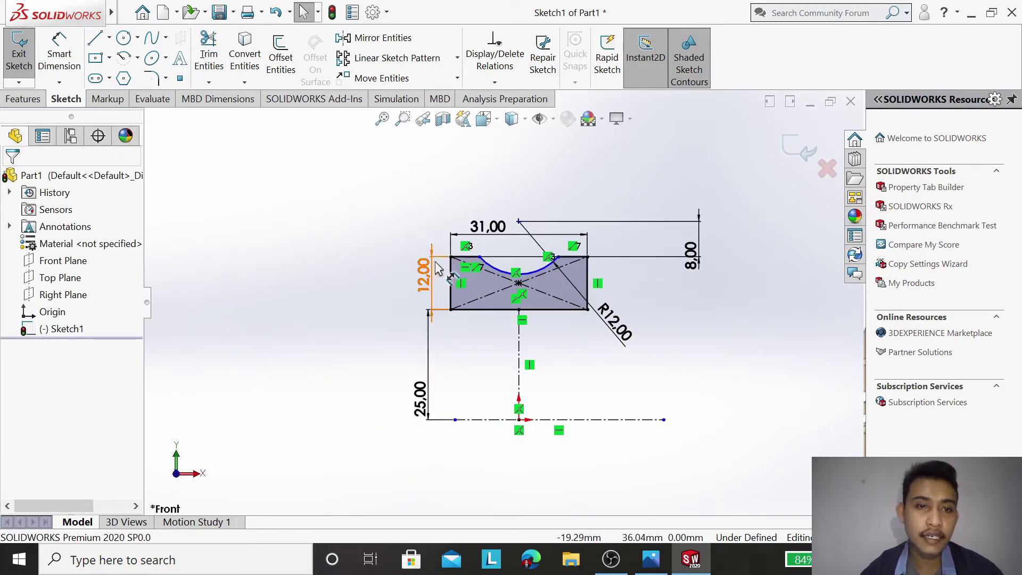
Step: Add an Equal relation between the short top lines Line4 and Line9
{"action": "left_click", "coordinate": [463, 259]}
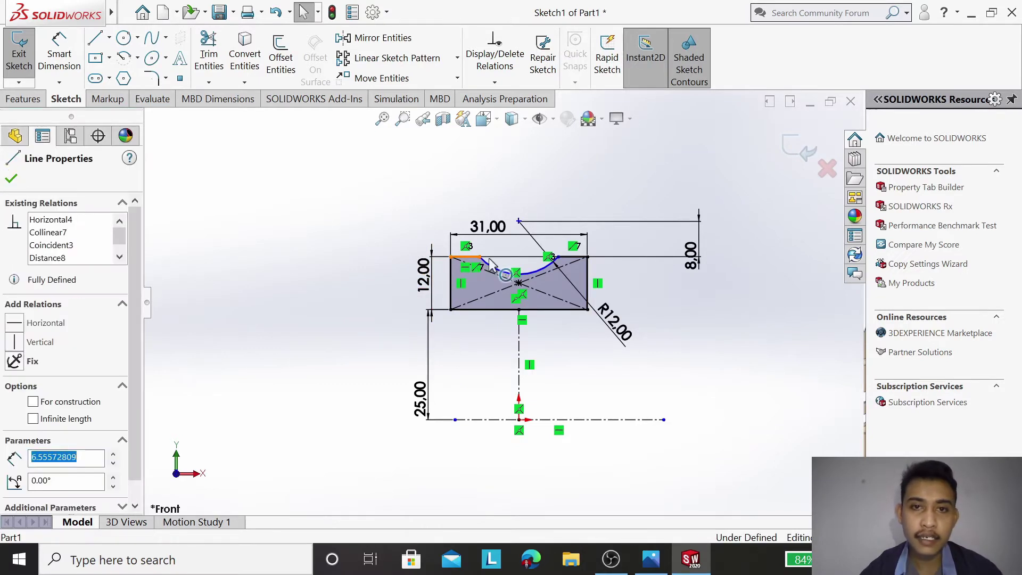
{"action": "left_click", "coordinate": [570, 260], "text": "ctrl"}
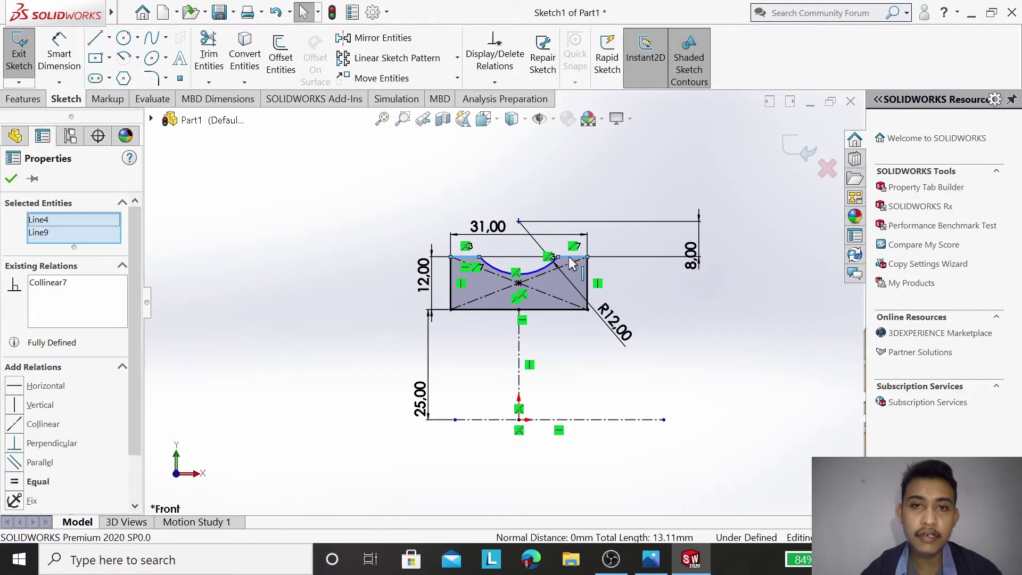
{"action": "left_click", "coordinate": [16, 481]}
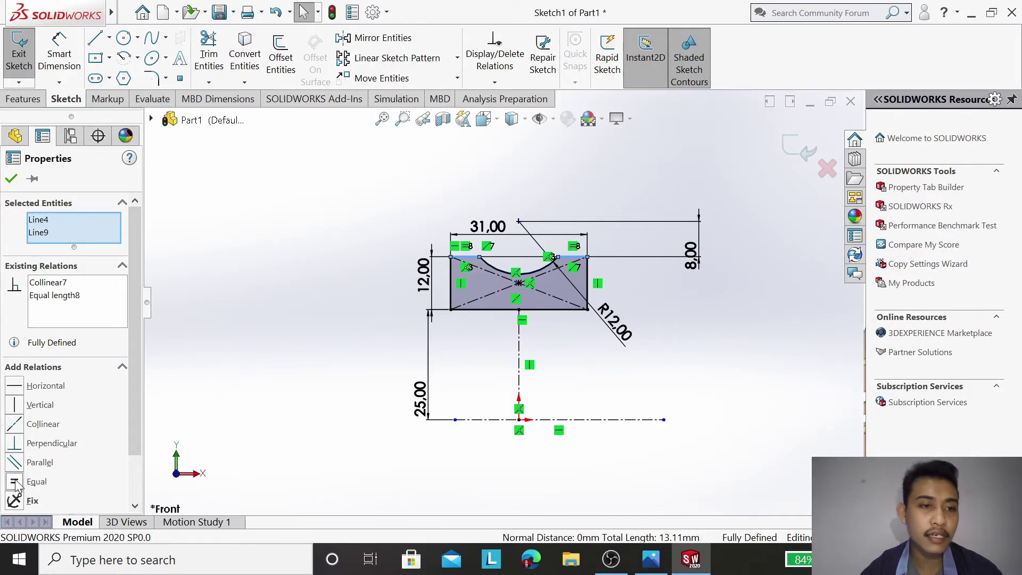
{"action": "left_click", "coordinate": [11, 180]}
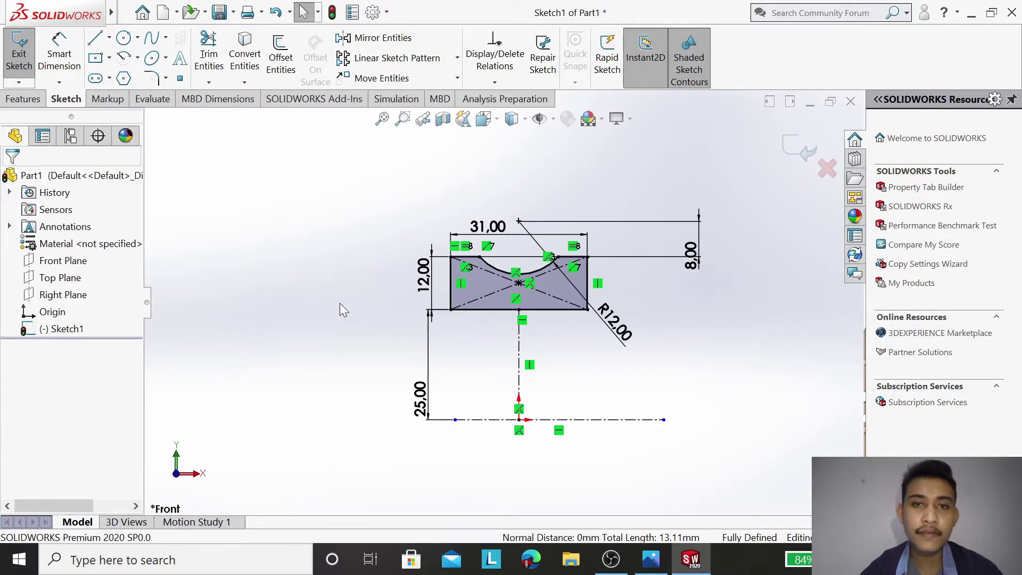
{"action": "scroll", "coordinate": [416, 318], "scroll_direction": "down", "scroll_amount": 2}
{"action": "scroll", "coordinate": [437, 320], "scroll_direction": "down", "scroll_amount": 2}
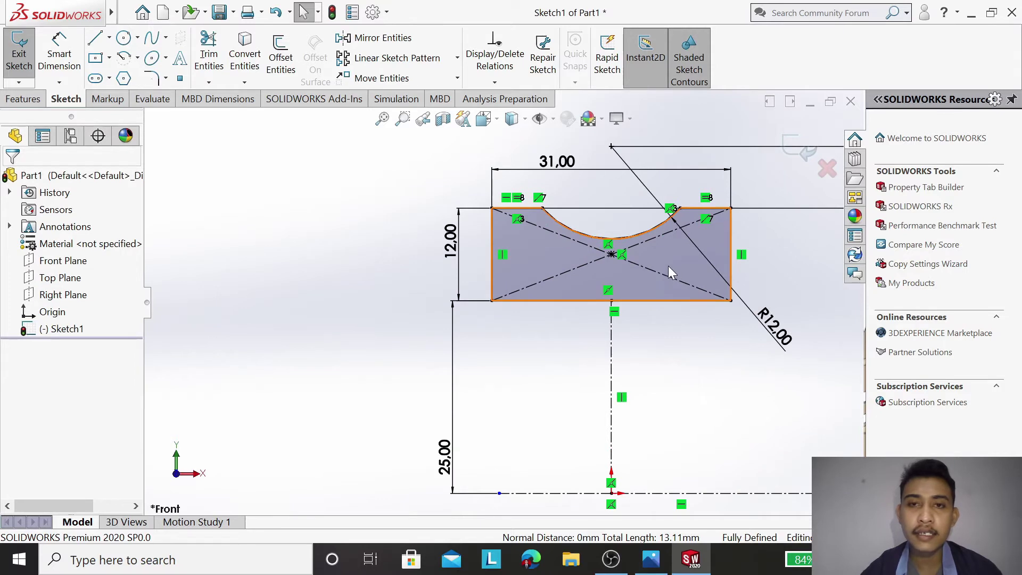
{"action": "scroll", "coordinate": [668, 269], "scroll_direction": "up", "scroll_amount": 2}
{"action": "scroll", "coordinate": [668, 269], "scroll_direction": "up", "scroll_amount": 1}
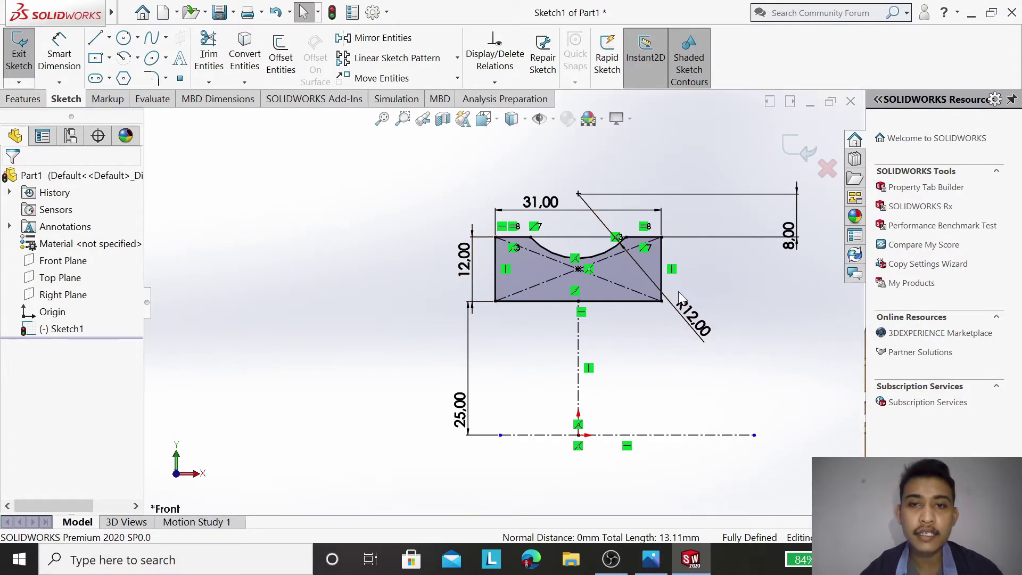
Step: Fillet the bottom-left and bottom-right corners at 2.1 mm, accepting the relation warnings
{"action": "left_click", "coordinate": [151, 79]}
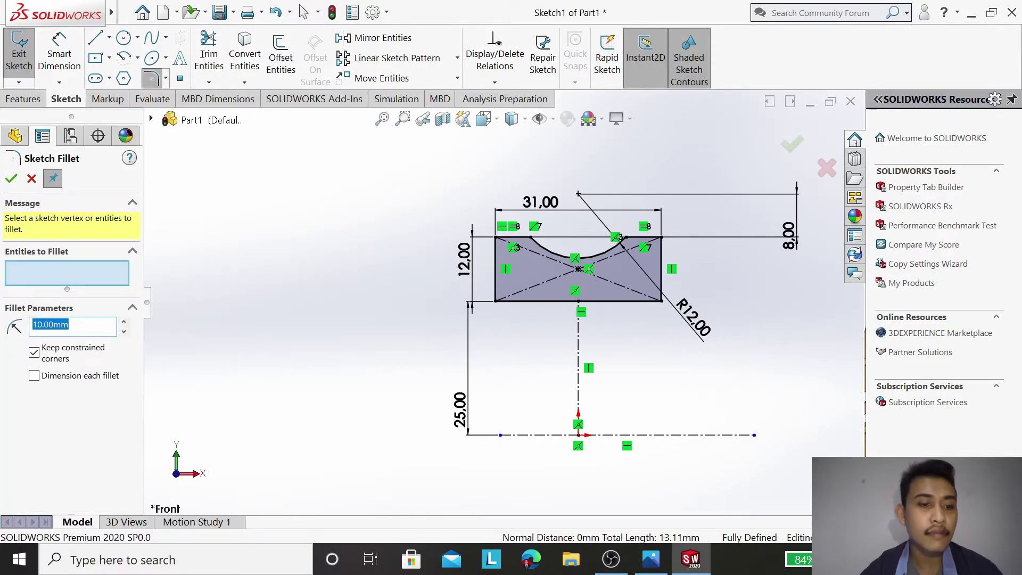
{"action": "type", "text": "2.1"}
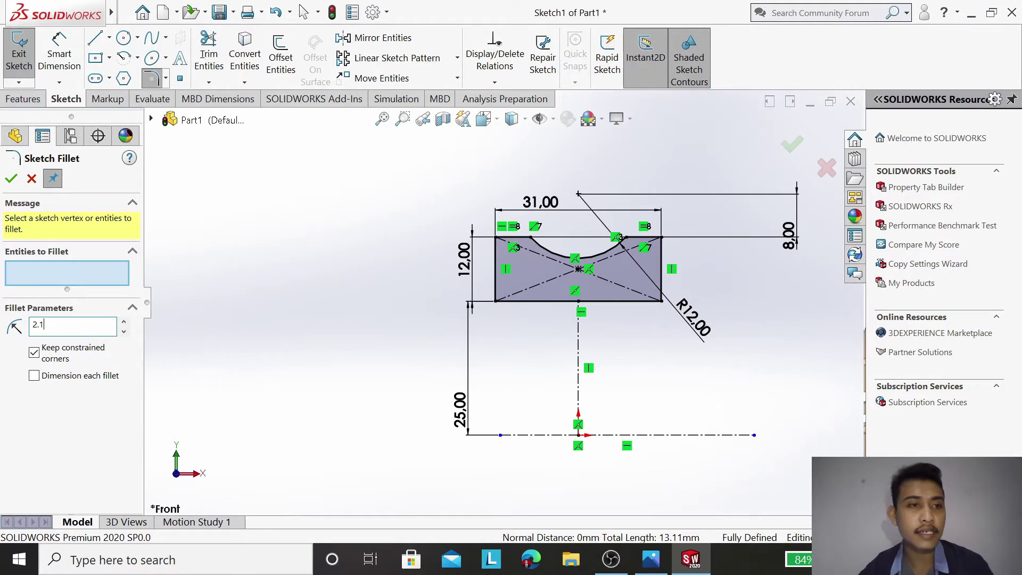
{"action": "key", "text": "Return"}
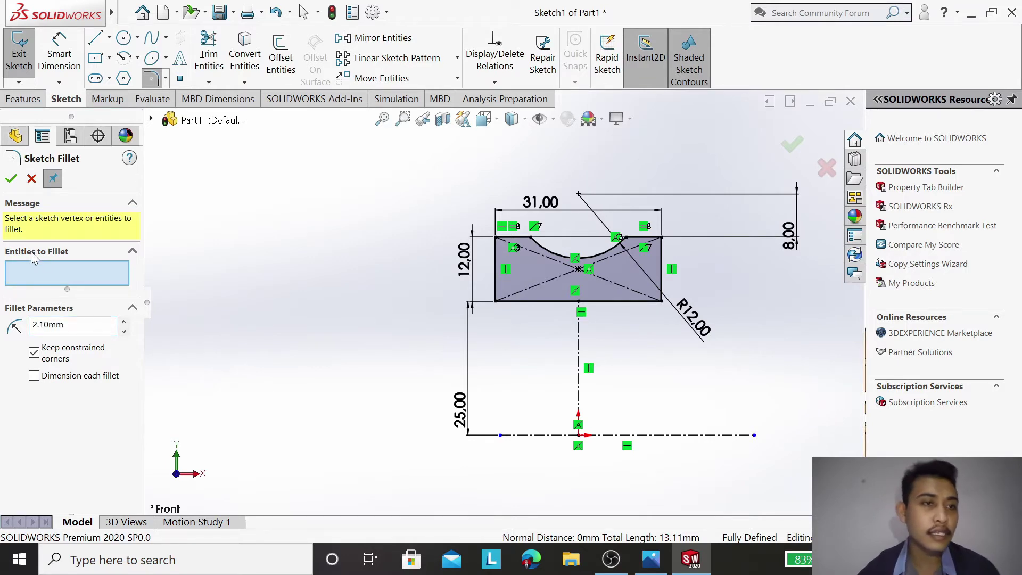
{"action": "left_click", "coordinate": [498, 301]}
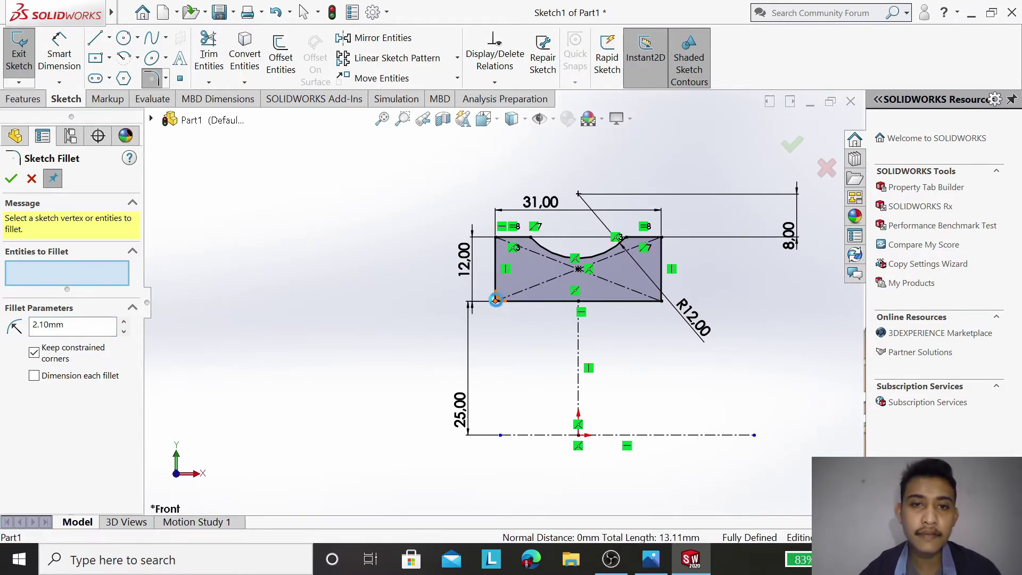
{"action": "left_click", "coordinate": [545, 294]}
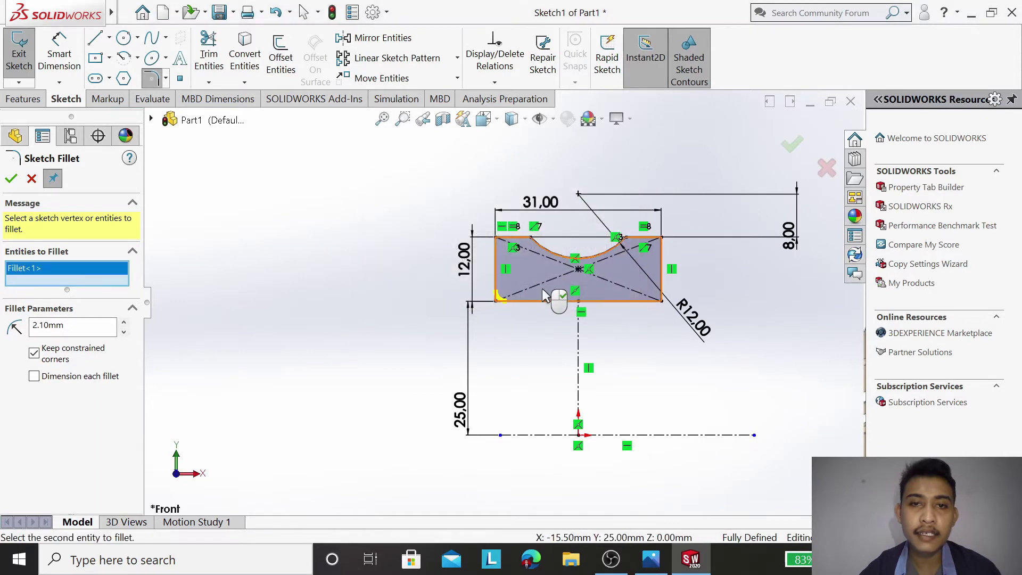
{"action": "left_click", "coordinate": [661, 302]}
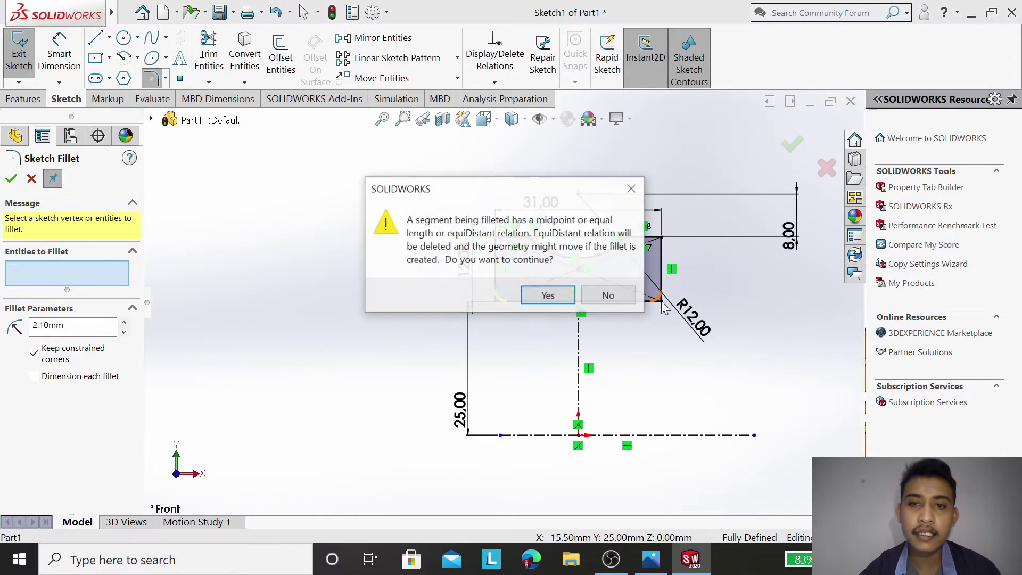
{"action": "left_click", "coordinate": [546, 295]}
{"action": "left_click", "coordinate": [10, 179]}
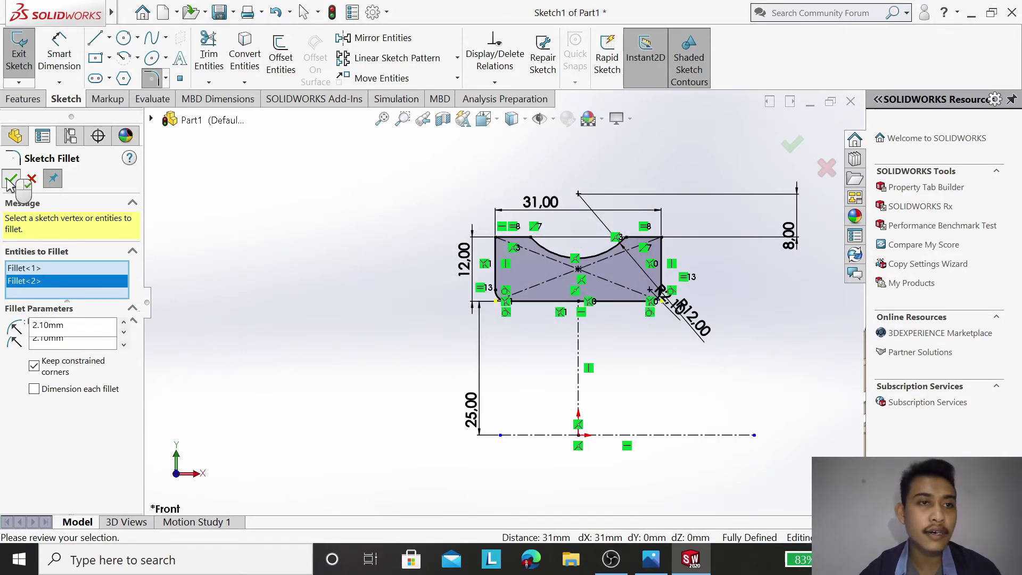
{"action": "scroll", "coordinate": [551, 374], "scroll_direction": "down", "scroll_amount": 2}
{"action": "scroll", "coordinate": [548, 370], "scroll_direction": "down", "scroll_amount": 2}
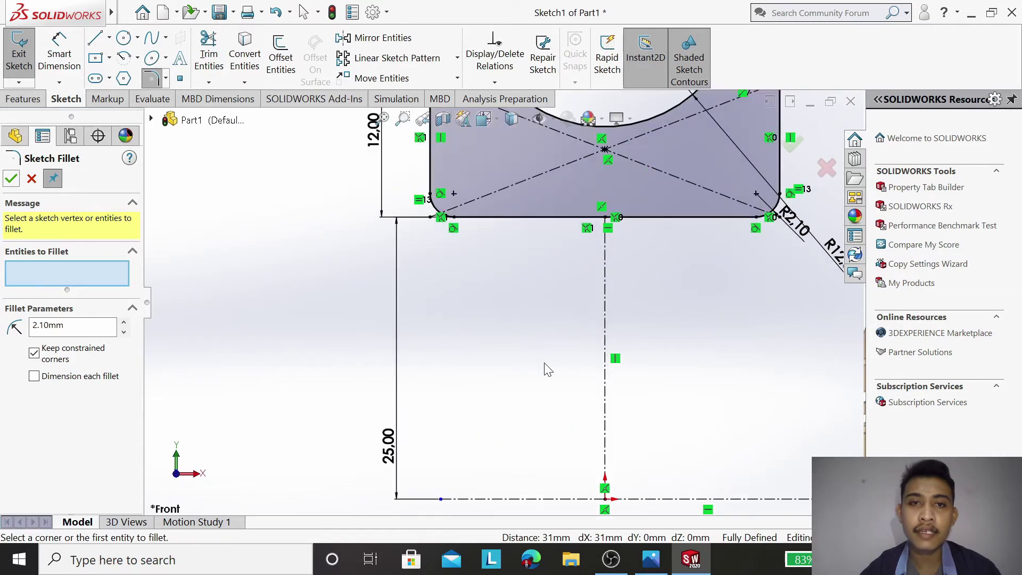
{"action": "scroll", "coordinate": [548, 369], "scroll_direction": "up", "scroll_amount": 2}
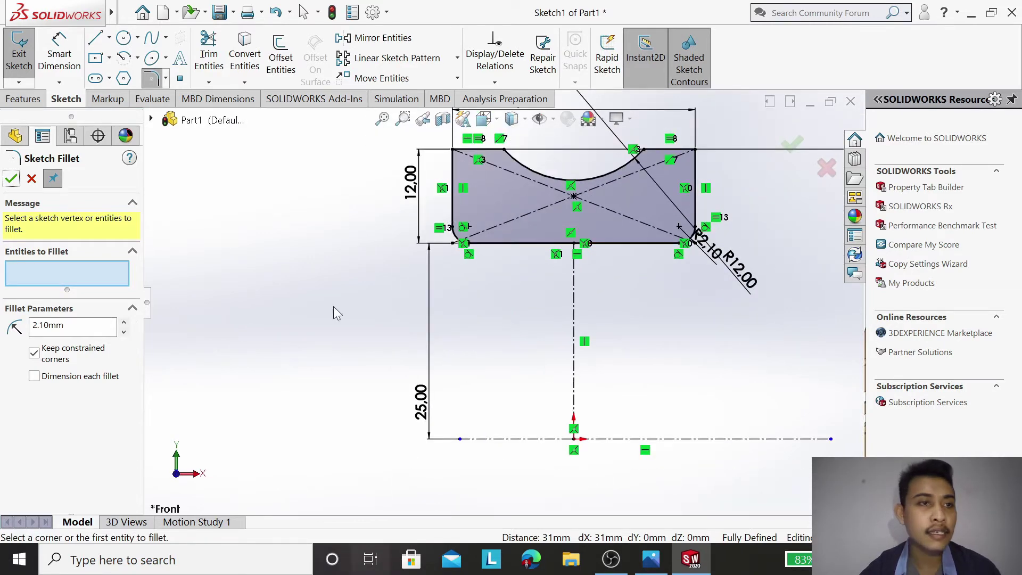
{"action": "left_click", "coordinate": [32, 179]}
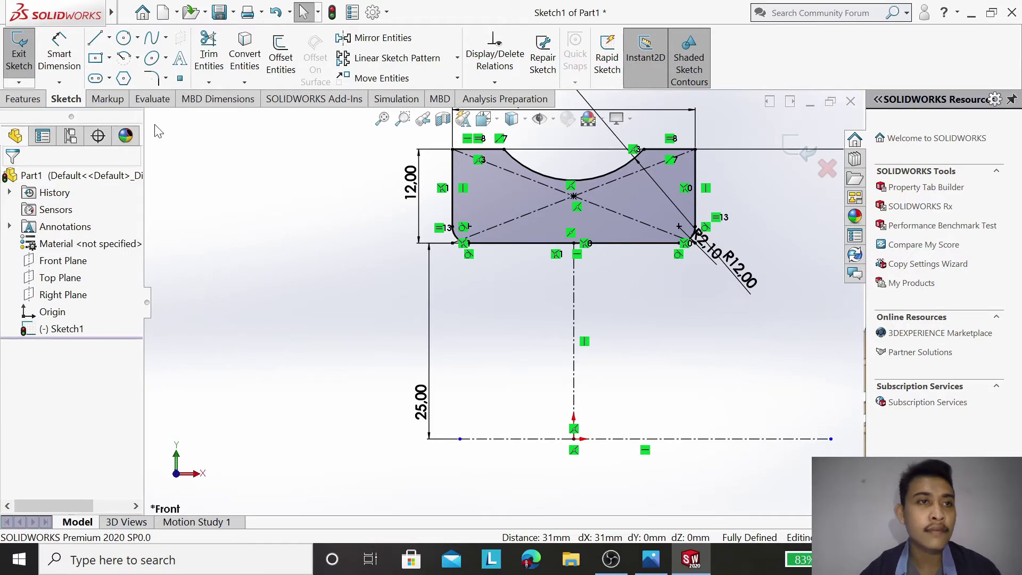
Step: Revolve the profile 360° Blind about centreline Line1 to create Revolve1
{"action": "left_click", "coordinate": [23, 99]}
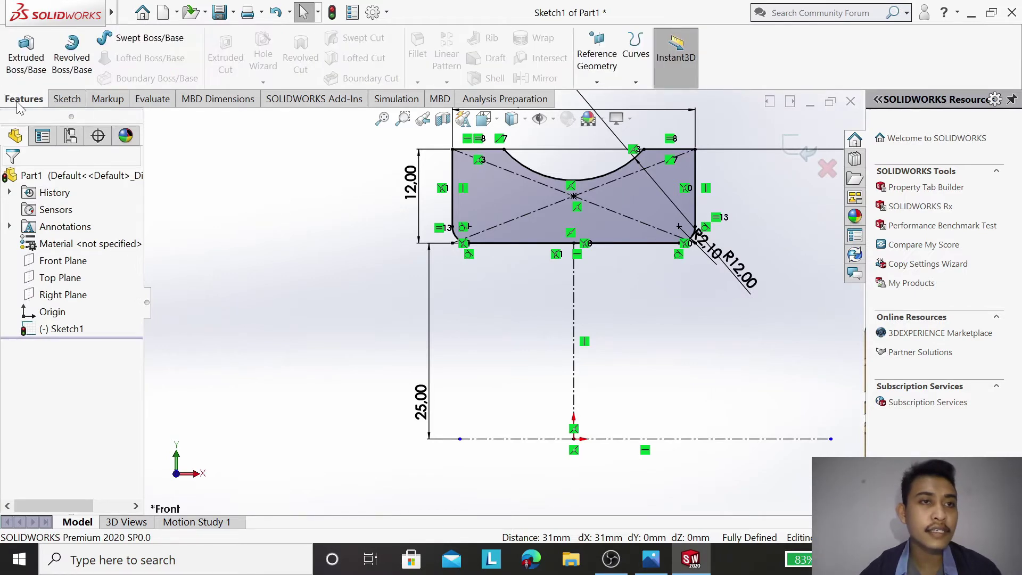
{"action": "left_click", "coordinate": [70, 70]}
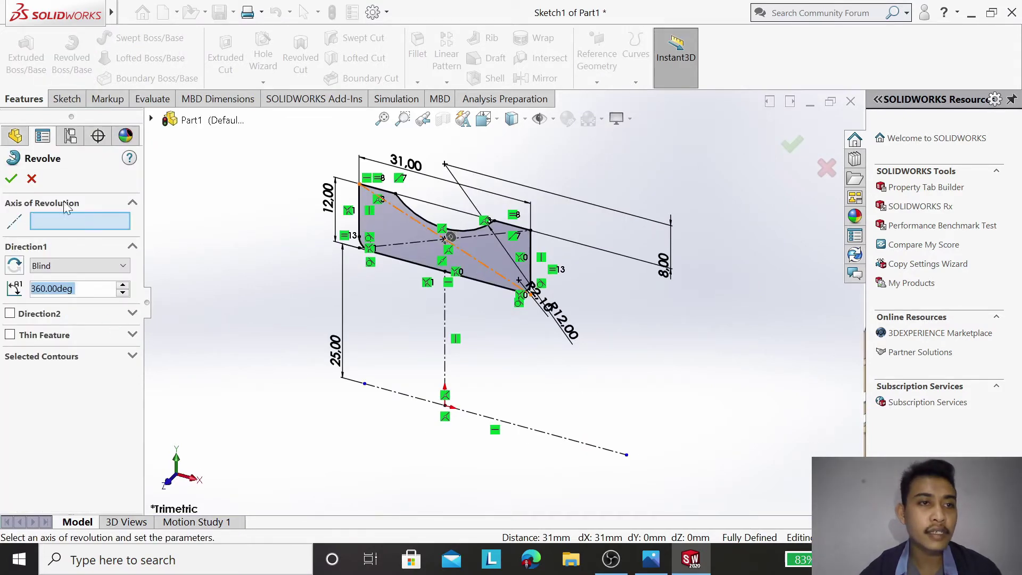
{"action": "left_click", "coordinate": [482, 417]}
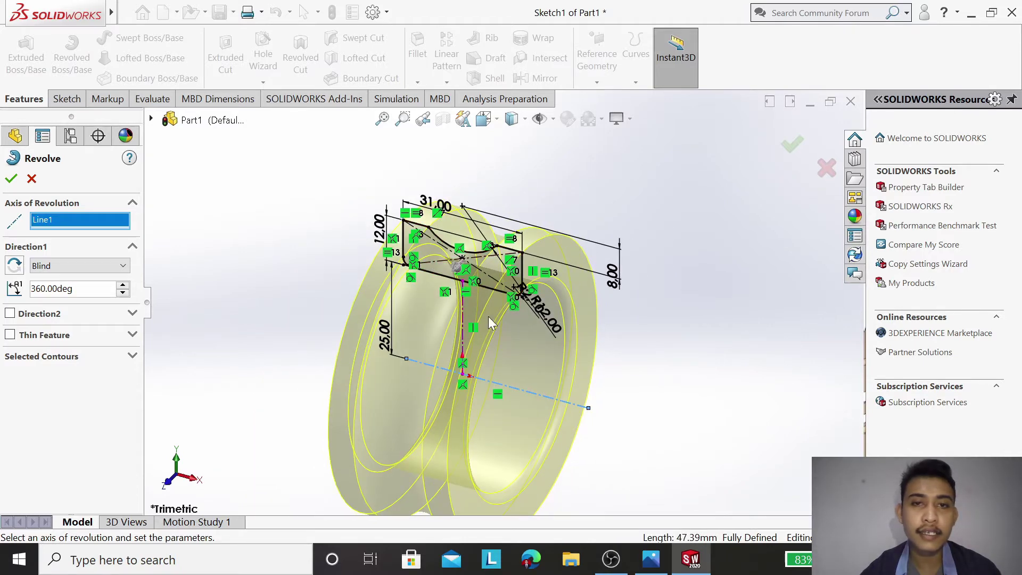
{"action": "left_click", "coordinate": [12, 180]}
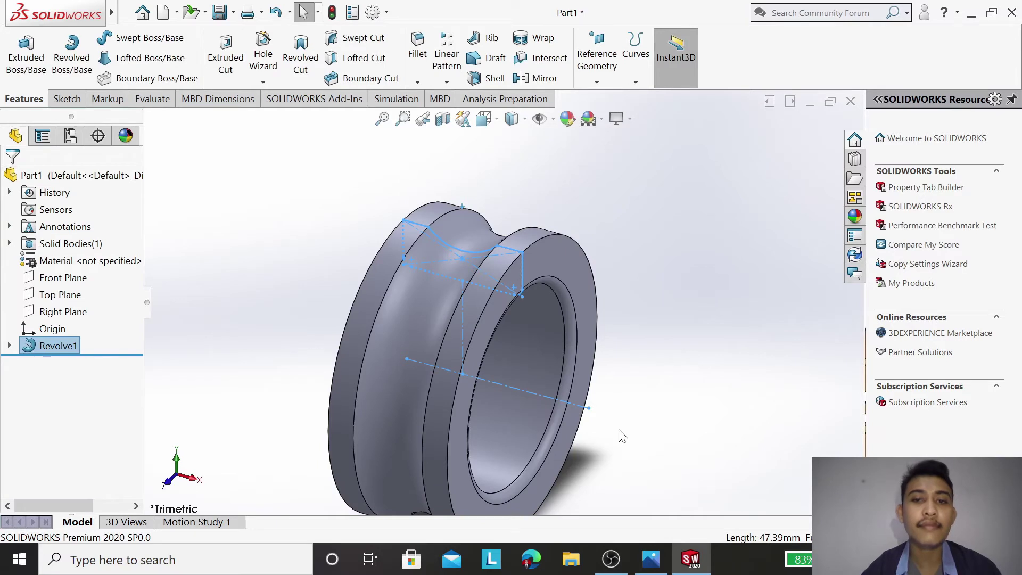
{"action": "scroll", "coordinate": [612, 423], "scroll_direction": "up", "scroll_amount": 2}
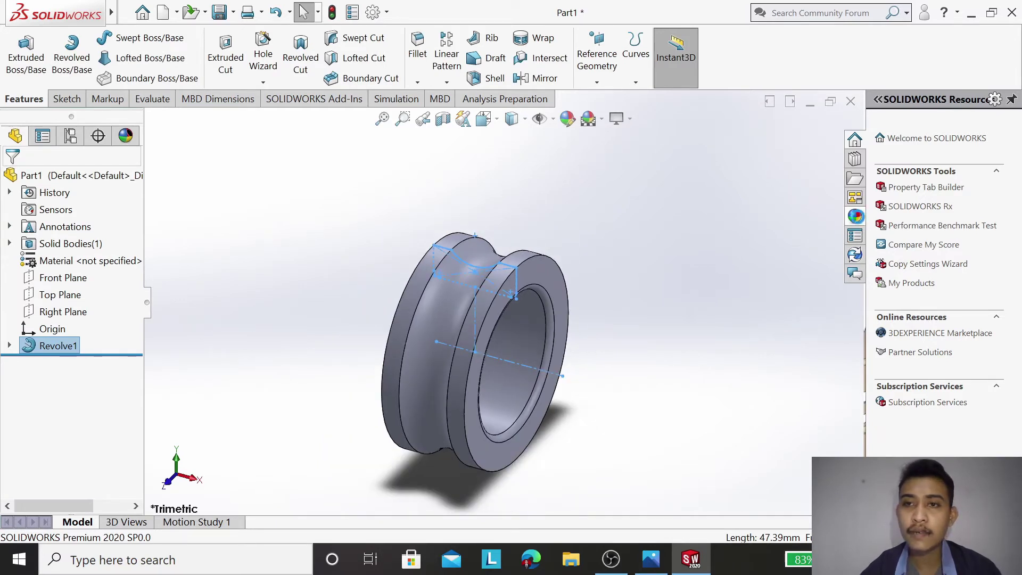
Step: Apply the Metal > polished copper appearance to the ring and rotate the view
{"action": "left_click", "coordinate": [856, 217]}
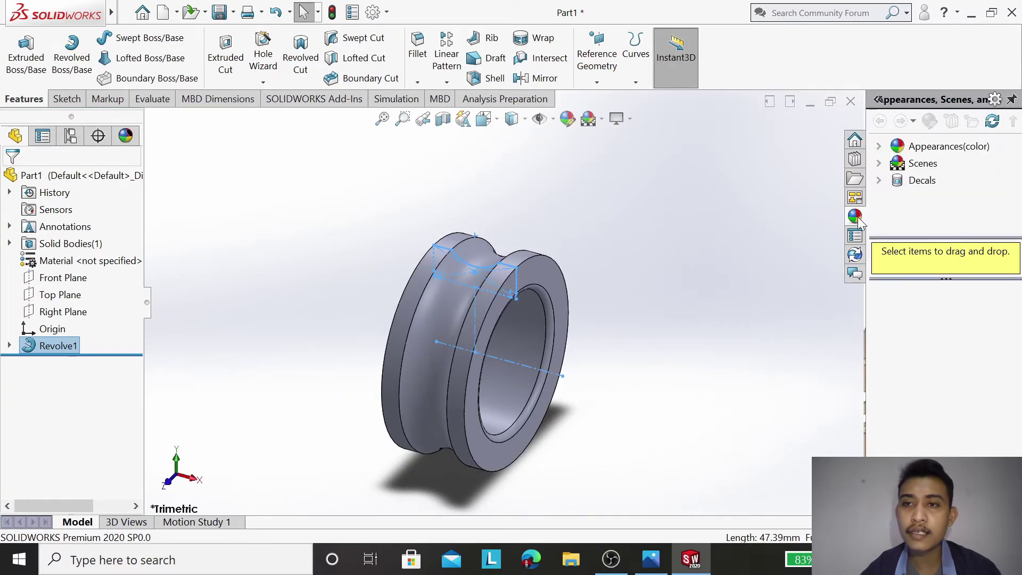
{"action": "left_click", "coordinate": [879, 148]}
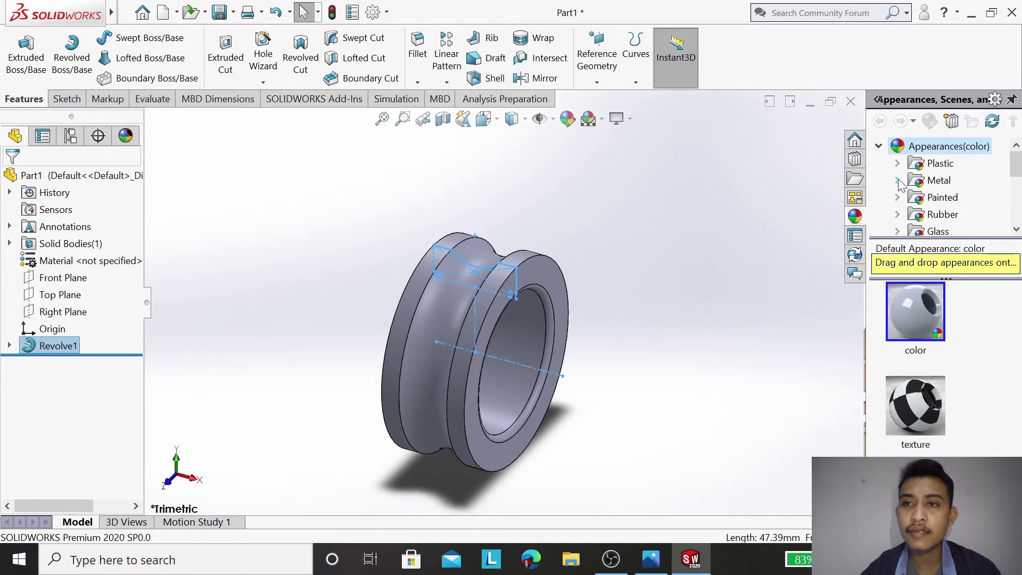
{"action": "left_click", "coordinate": [916, 188]}
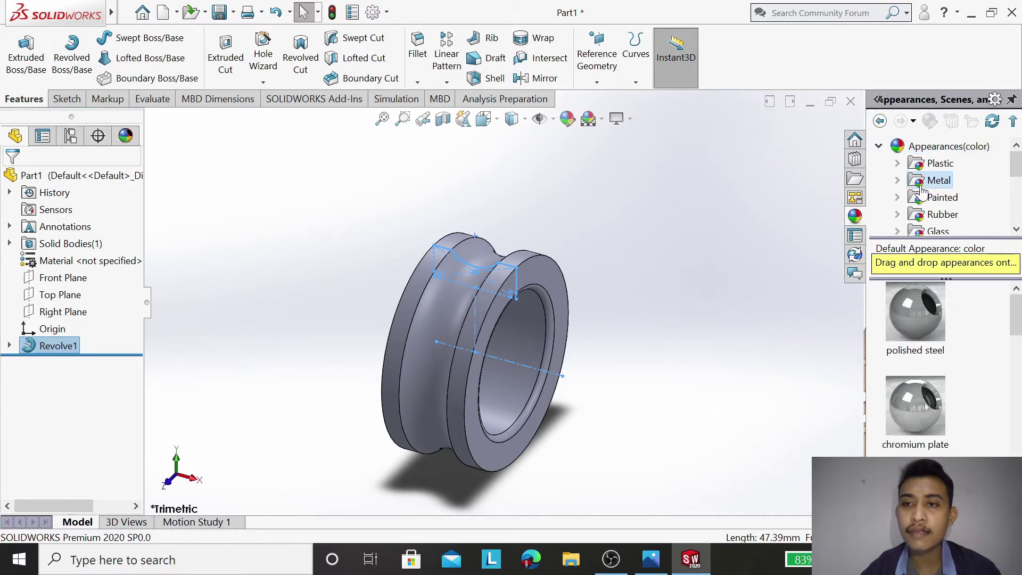
{"action": "scroll", "coordinate": [934, 396], "scroll_direction": "down", "scroll_amount": 3}
{"action": "mouse_move", "coordinate": [915, 361]}
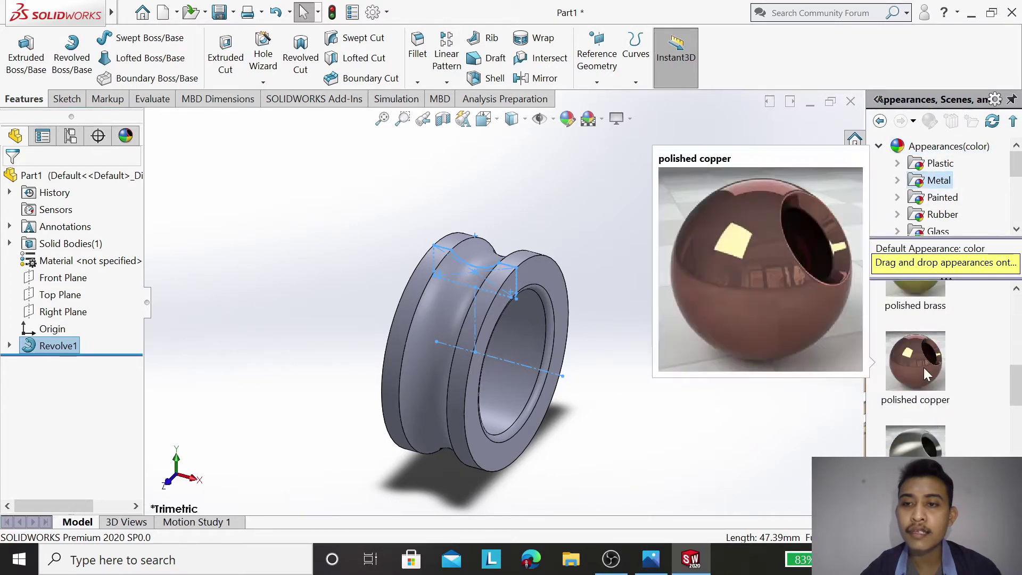
{"action": "left_click", "coordinate": [922, 355]}
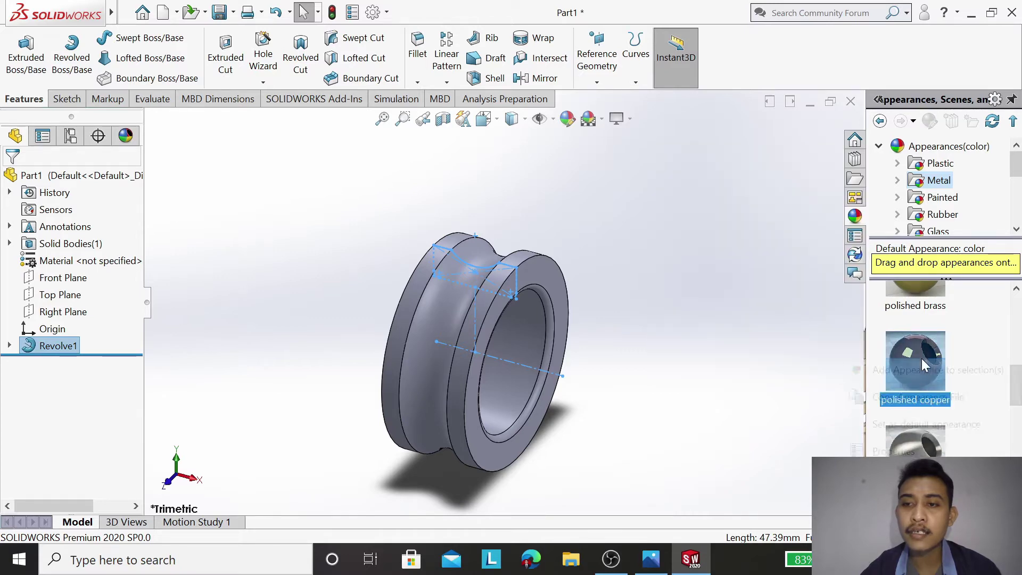
{"action": "right_click", "coordinate": [921, 358]}
{"action": "left_click", "coordinate": [932, 370]}
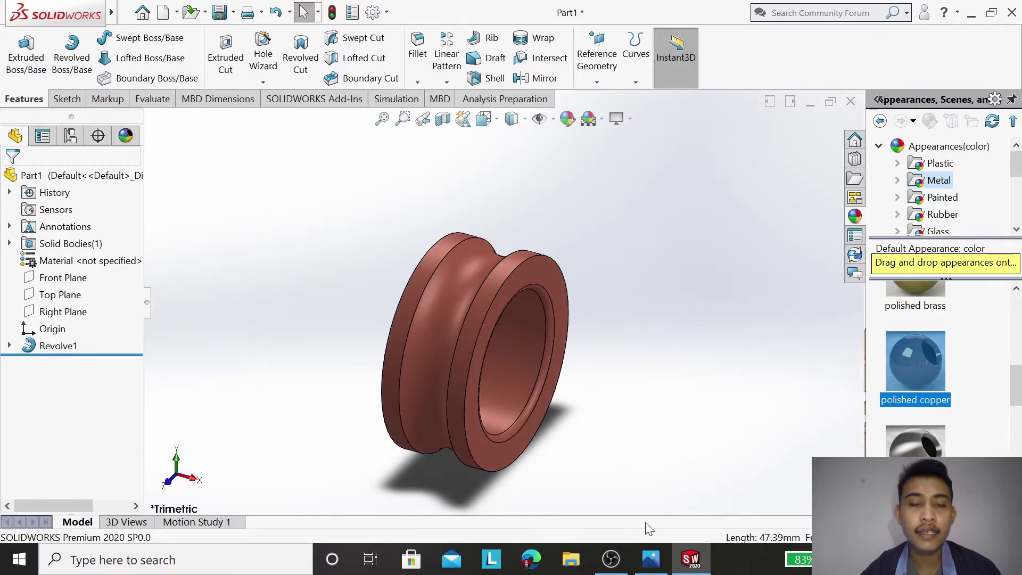
{"action": "right_click", "coordinate": [288, 295]}
{"action": "left_click", "coordinate": [327, 360]}
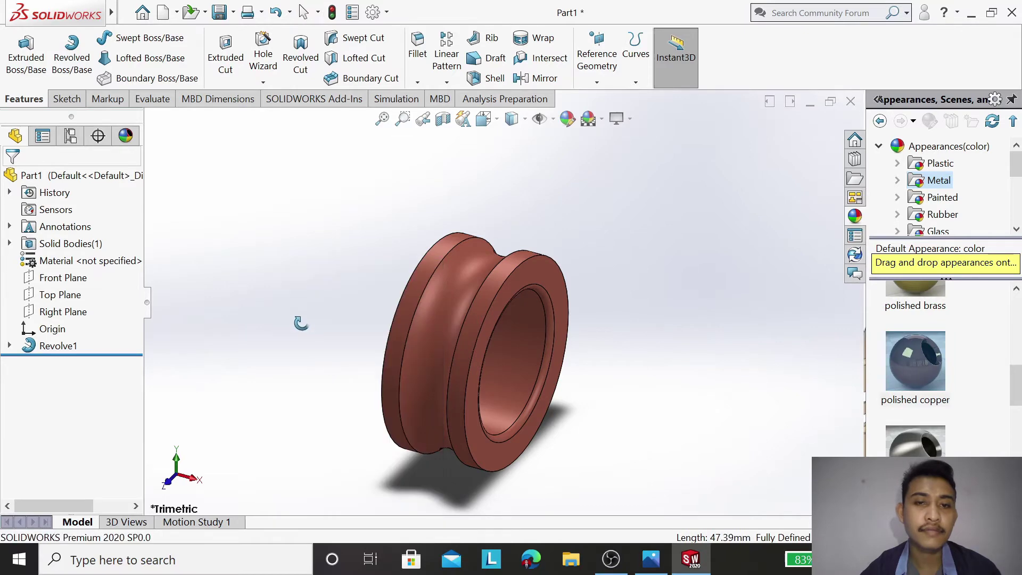
{"action": "mouse_move", "coordinate": [321, 354]}
{"action": "left_mouse_down"}
{"action": "mouse_move", "coordinate": [421, 334]}
{"action": "mouse_move", "coordinate": [290, 335]}
{"action": "left_mouse_up"}
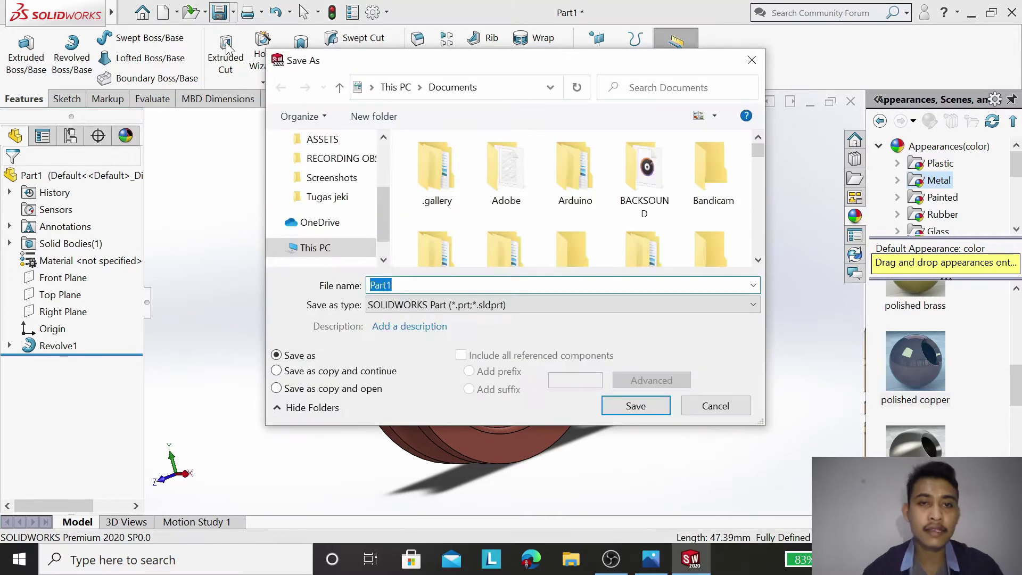
Step: Enter the file name 'Part 2 INNER RING' and save the part
{"action": "type", "text": "P"}
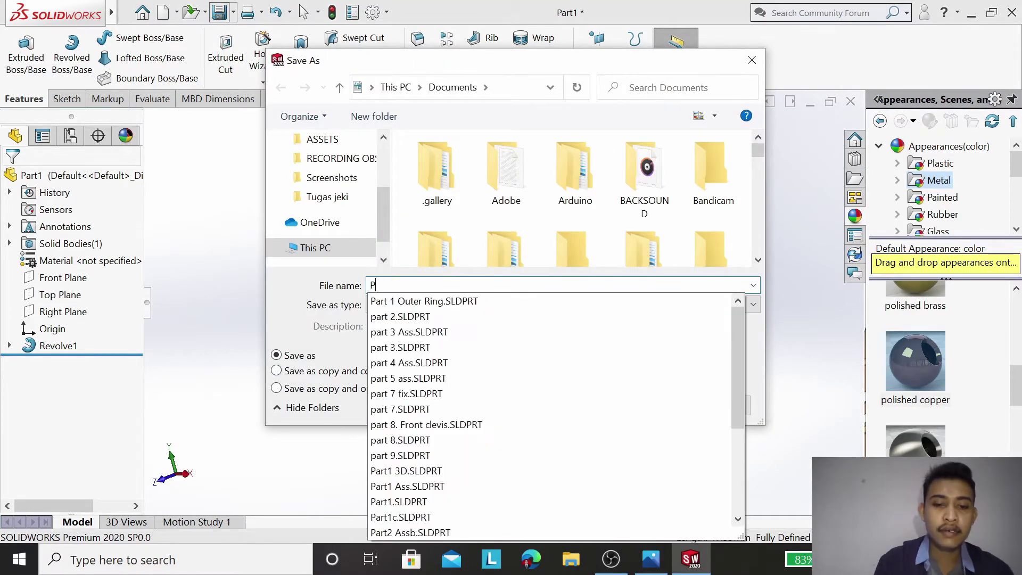
{"action": "type", "text": "a"}
{"action": "key", "text": "BackSpace"}
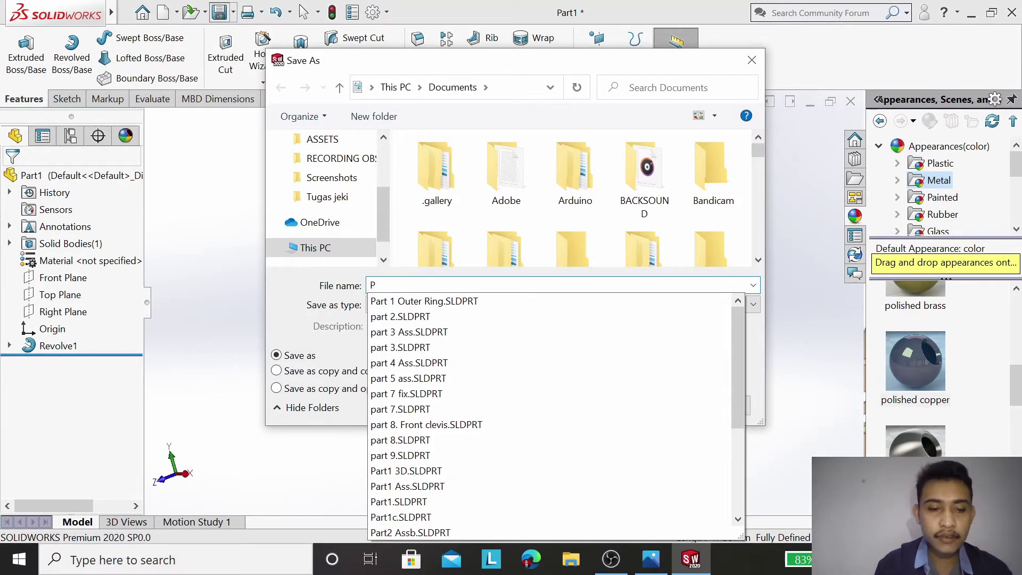
{"action": "type", "text": "art"}
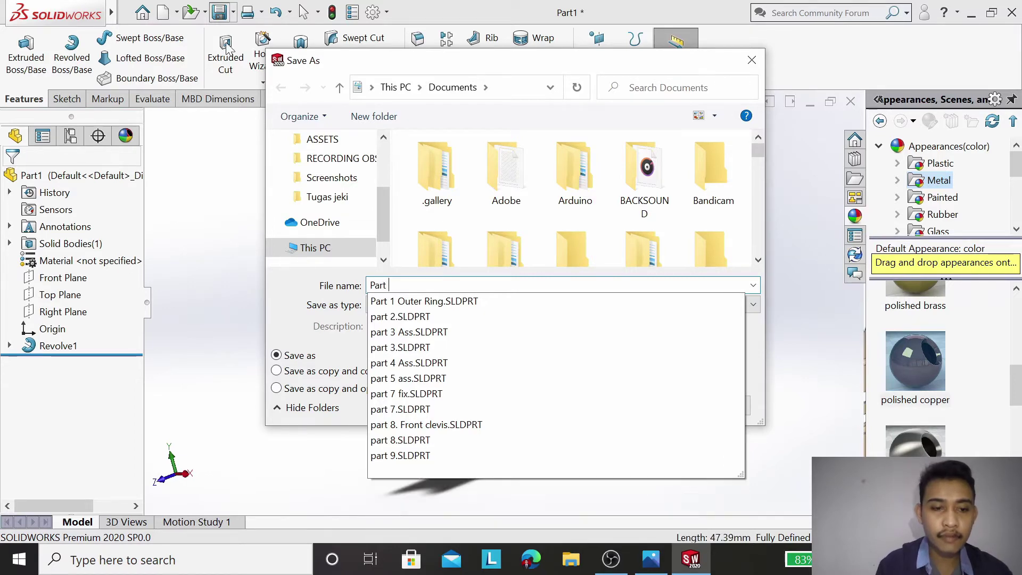
{"action": "type", "text": "0"}
{"action": "key", "text": "BackSpace"}
{"action": "type", "text": "2"}
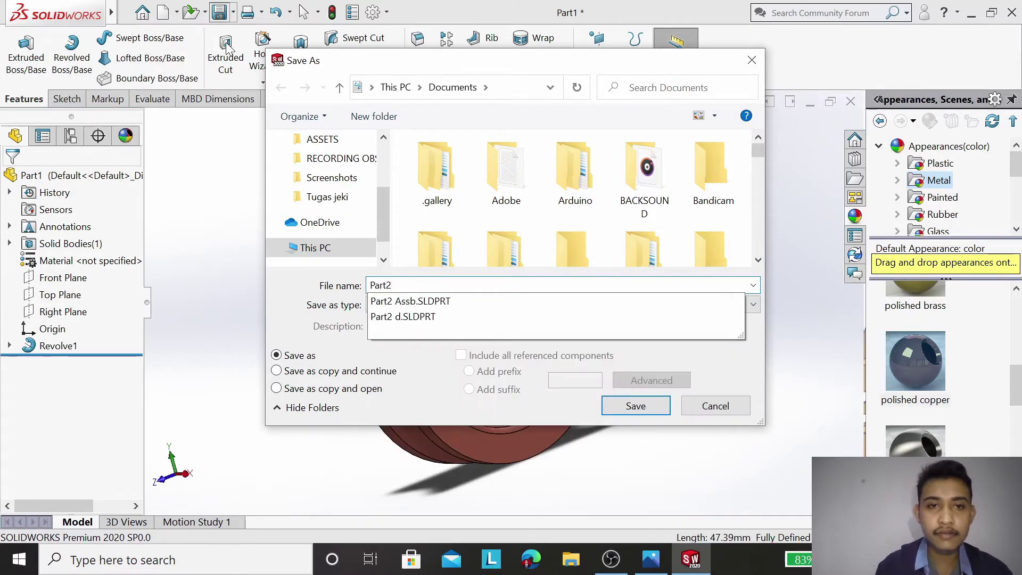
{"action": "key", "text": "BackSpace"}
{"action": "type", "text": "2>"}
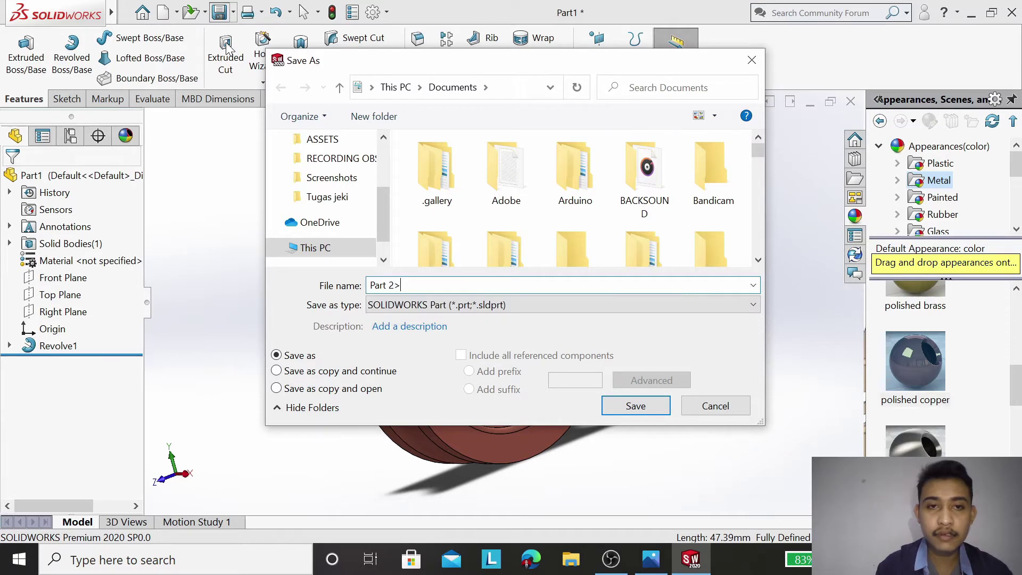
{"action": "key", "text": "BackSpace"}
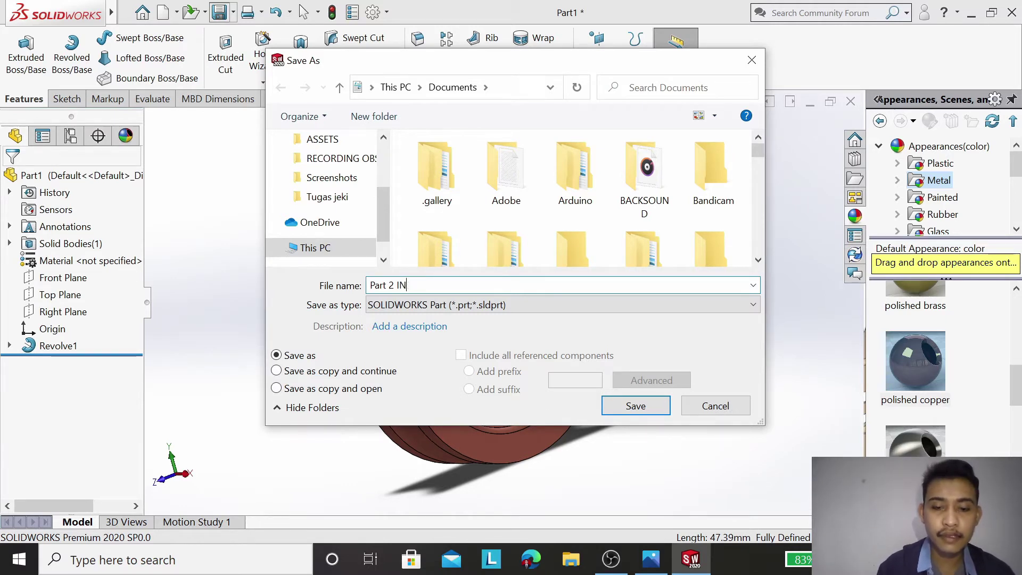
{"action": "type", "text": "r "}
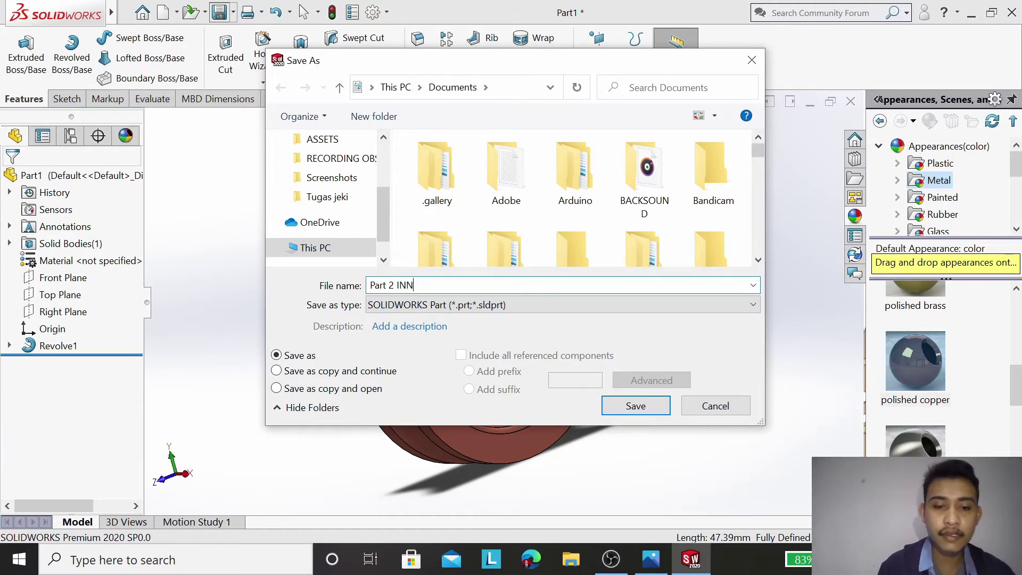
{"action": "type", "text": "R"}
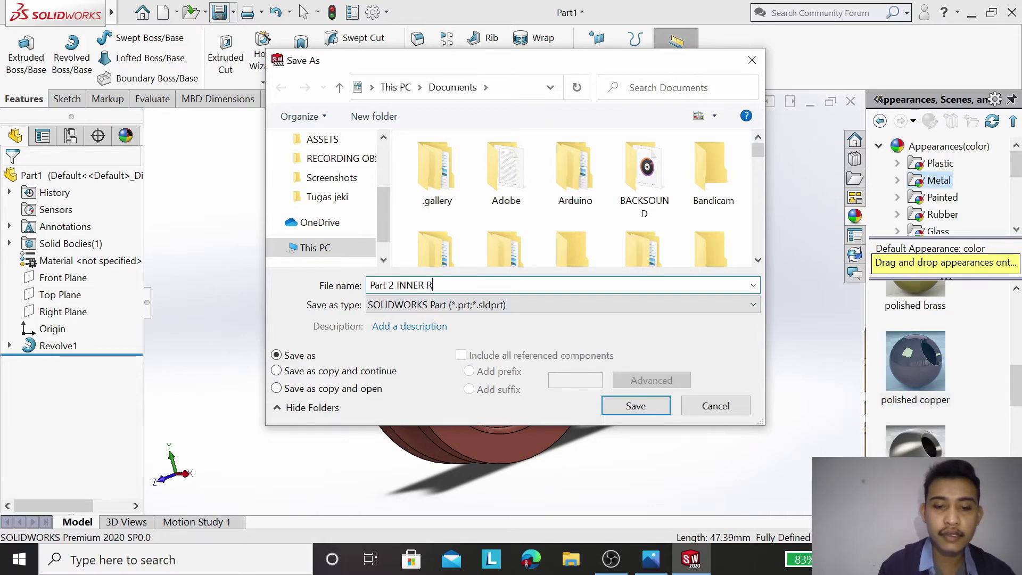
{"action": "type", "text": "ING"}
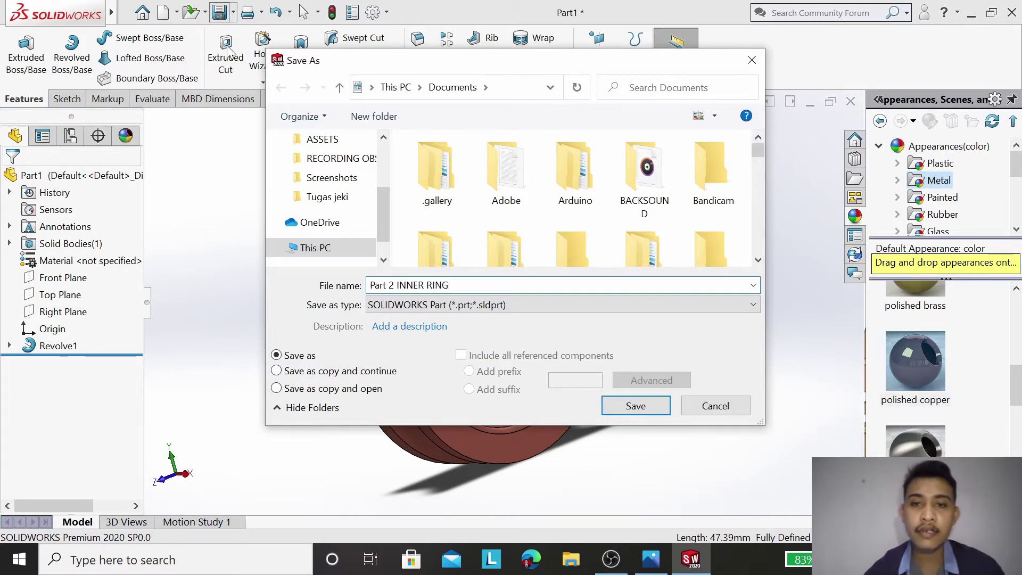
{"action": "left_click", "coordinate": [631, 406]}
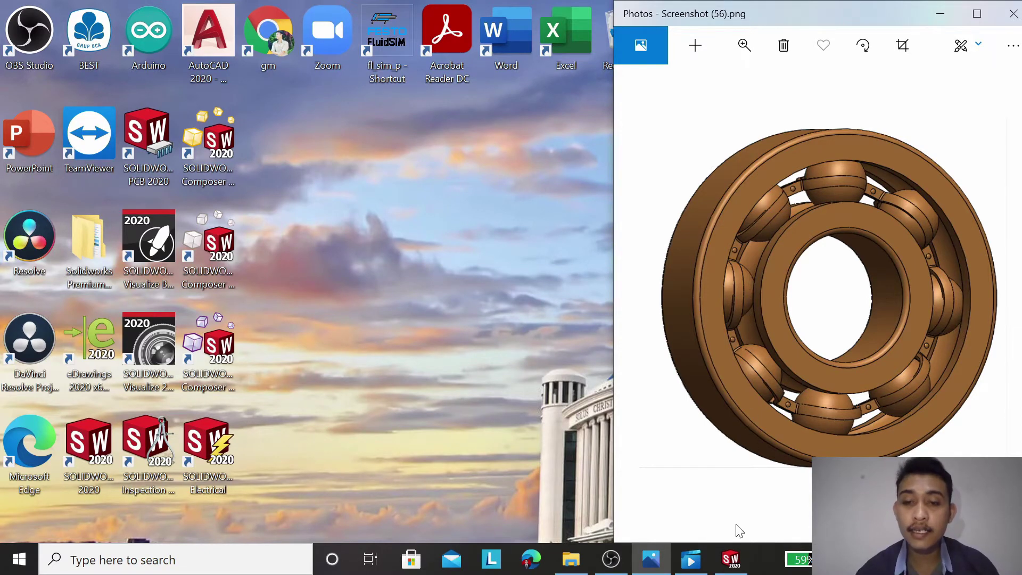
Step: Return from the bearing screenshot in Photos to the SOLIDWORKS Part2 window
{"action": "left_click", "coordinate": [733, 548]}
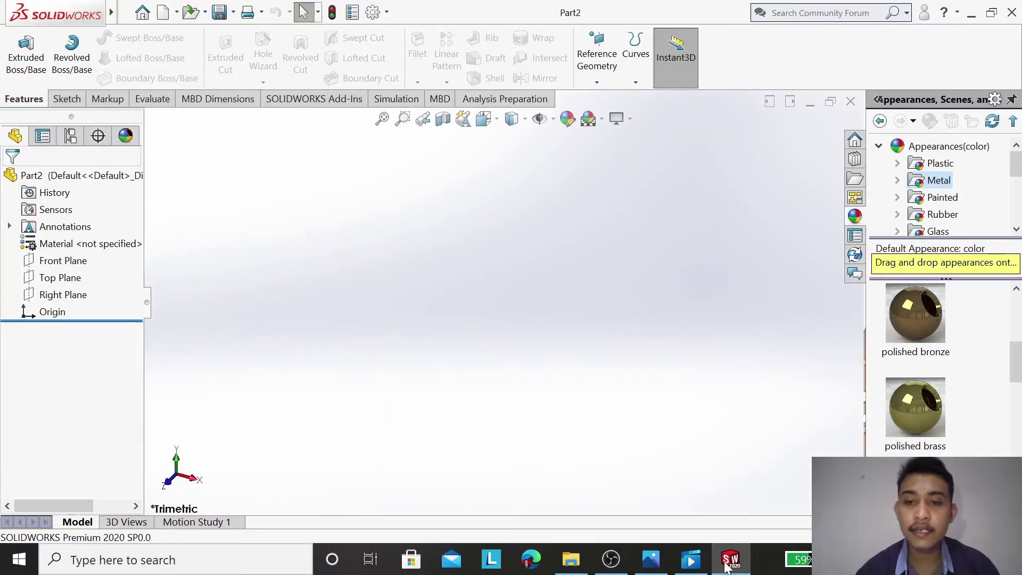
Step: Start a Front Plane sketch with two circles centred on the origin
{"action": "left_click", "coordinate": [88, 266]}
{"action": "left_click", "coordinate": [105, 251]}
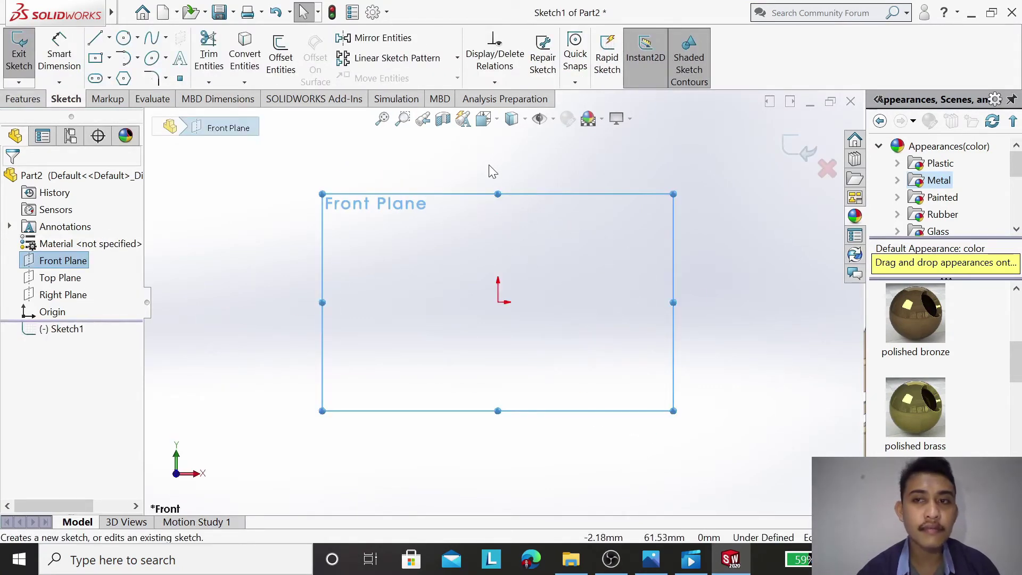
{"action": "left_click", "coordinate": [130, 41]}
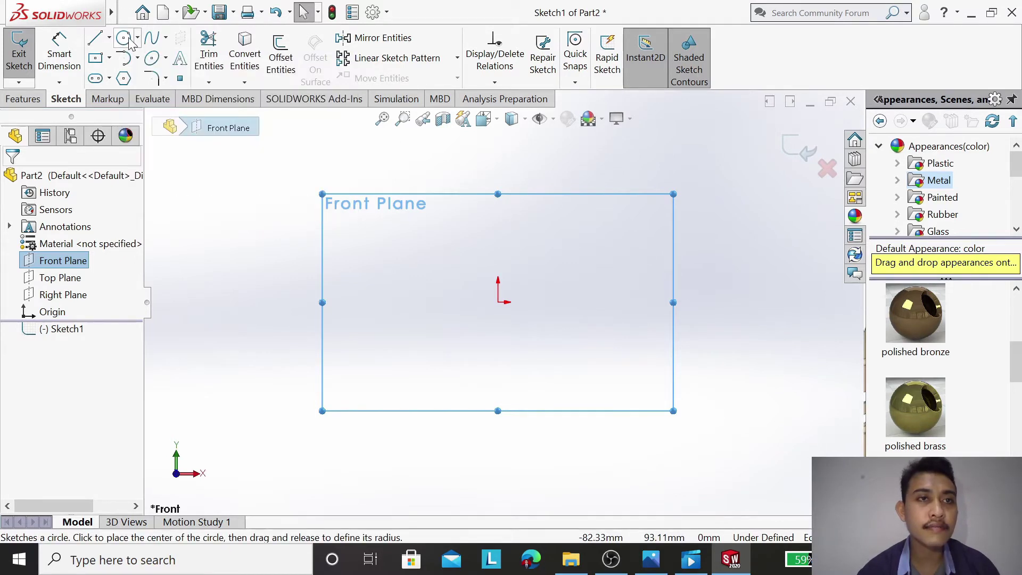
{"action": "left_click", "coordinate": [497, 302]}
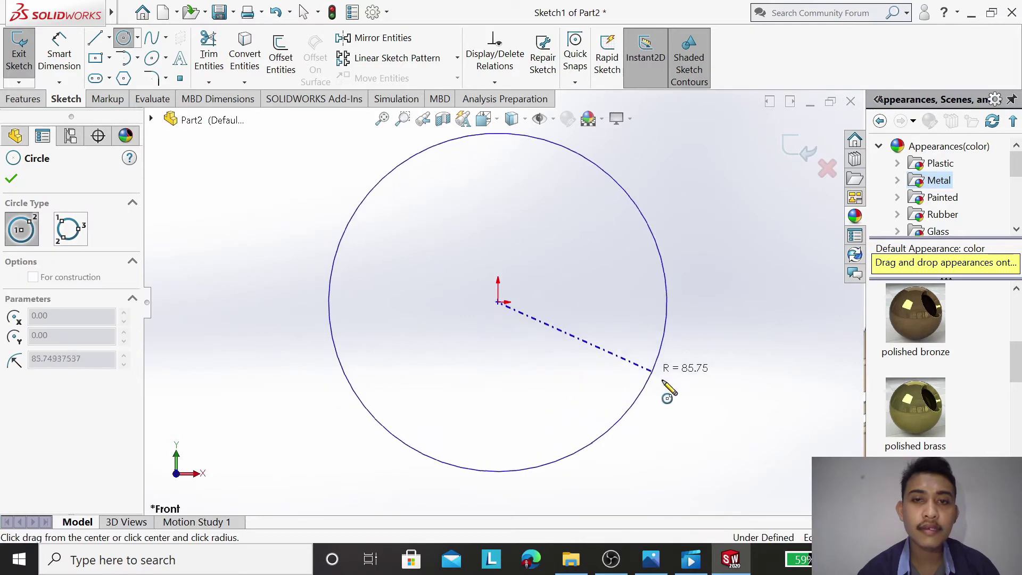
{"action": "left_click", "coordinate": [667, 390]}
{"action": "left_click", "coordinate": [498, 303]}
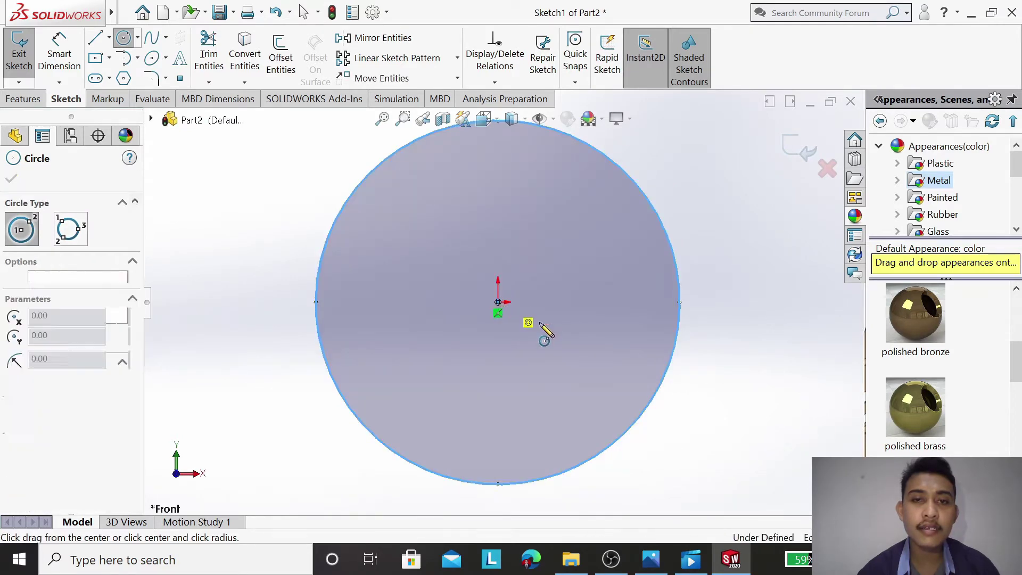
{"action": "left_click", "coordinate": [650, 377]}
{"action": "left_click", "coordinate": [12, 179]}
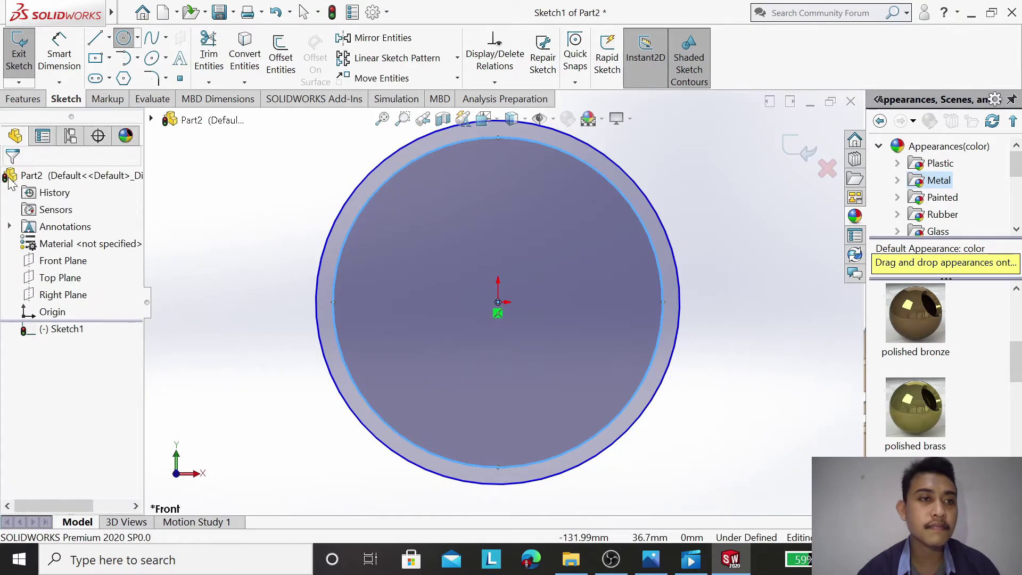
Step: Dimension the outer circle to Ø94 mm and the inner circle to Ø86 mm
{"action": "left_click", "coordinate": [70, 52]}
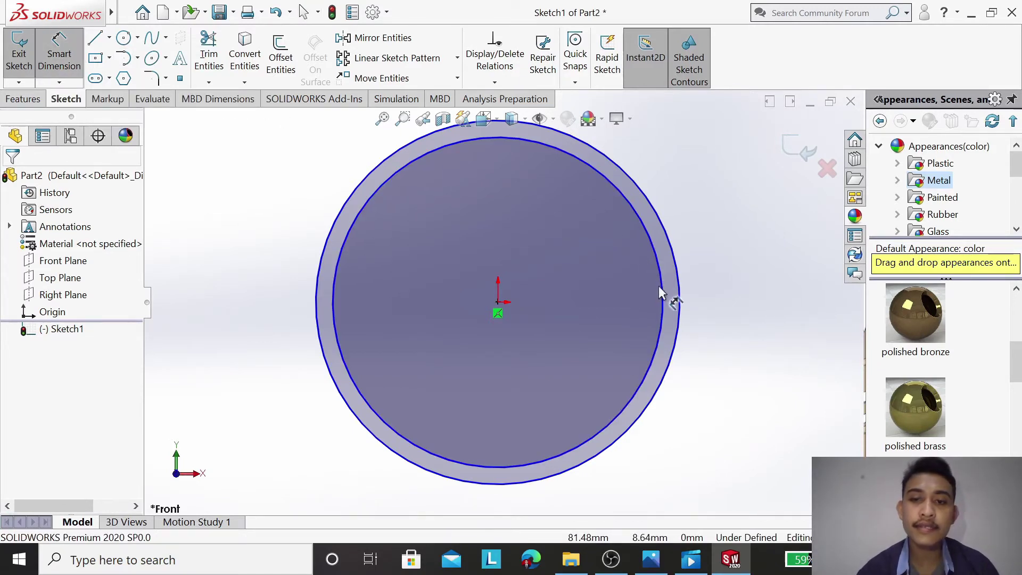
{"action": "left_click", "coordinate": [689, 303]}
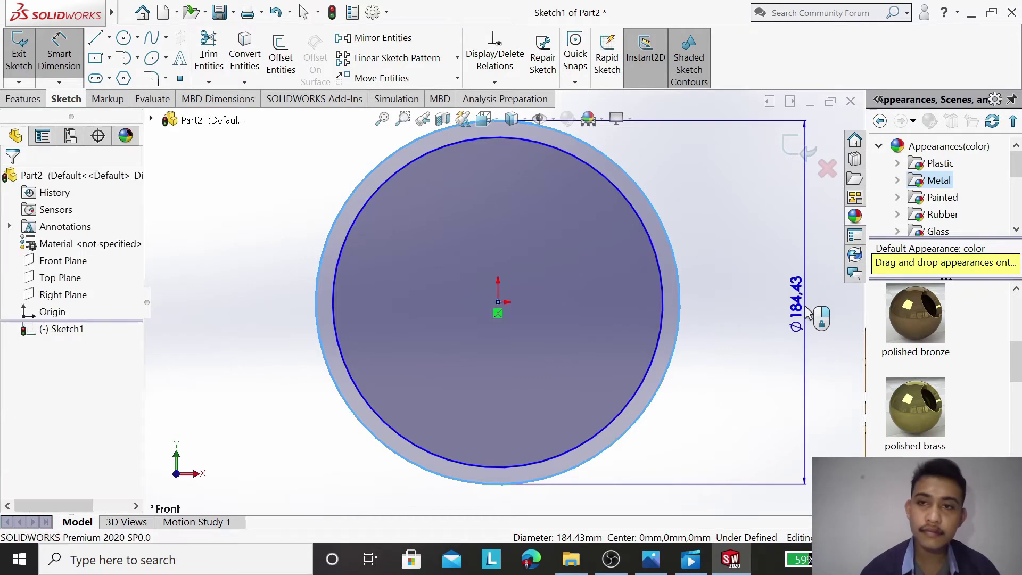
{"action": "left_click", "coordinate": [806, 306]}
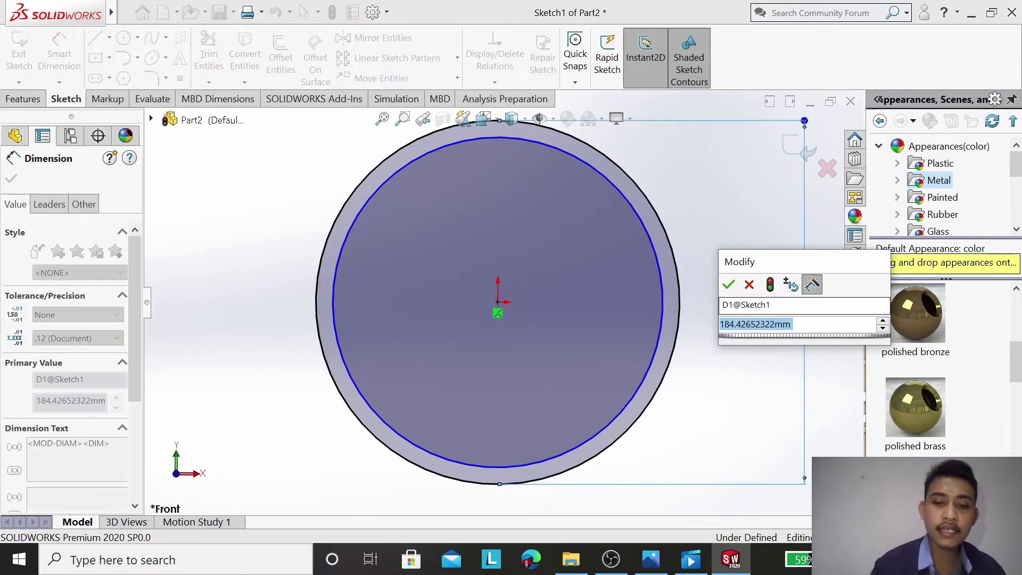
{"action": "type", "text": "94"}
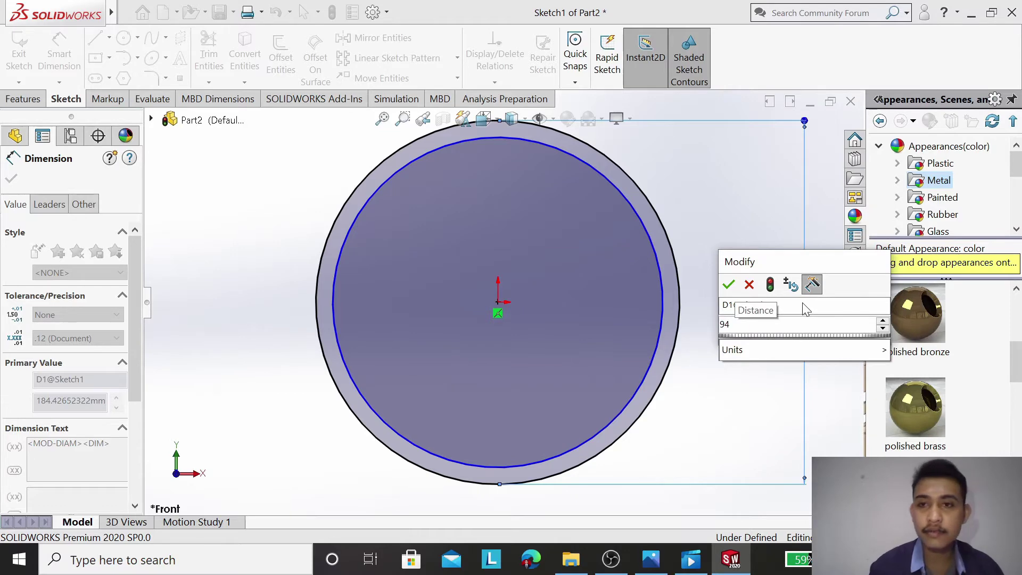
{"action": "key", "text": "Return"}
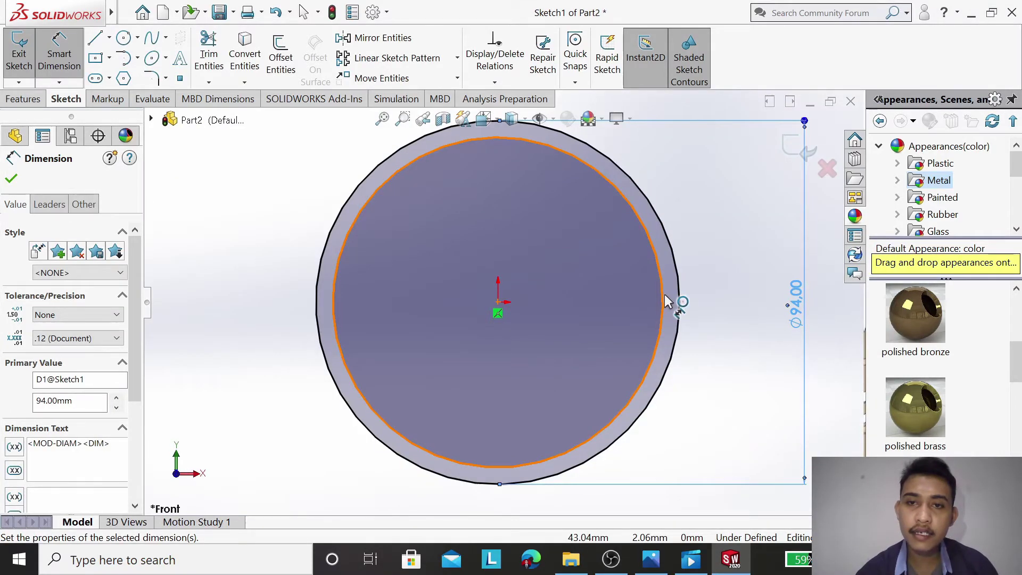
{"action": "left_click", "coordinate": [663, 294]}
{"action": "left_click", "coordinate": [741, 298]}
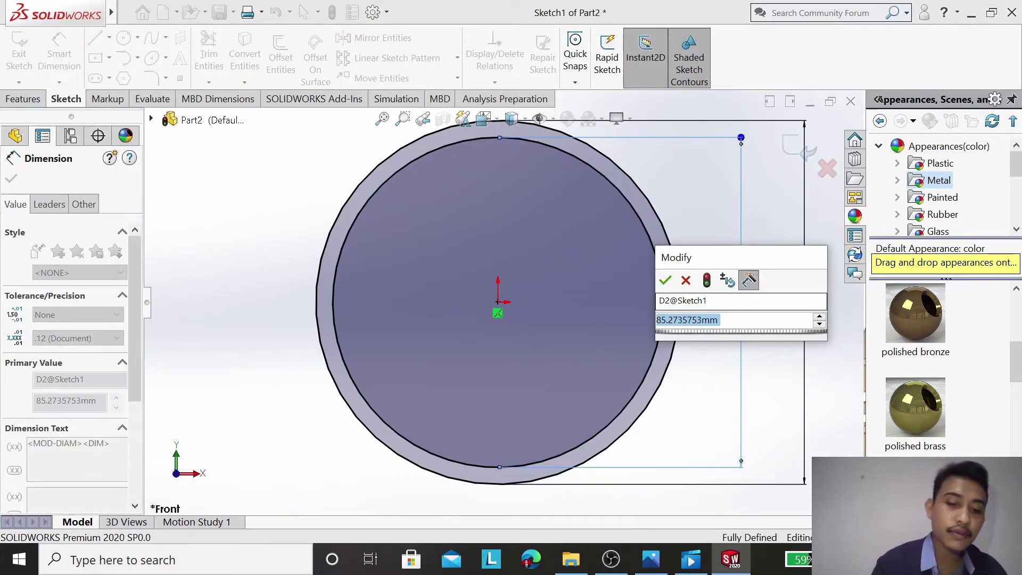
{"action": "type", "text": "86"}
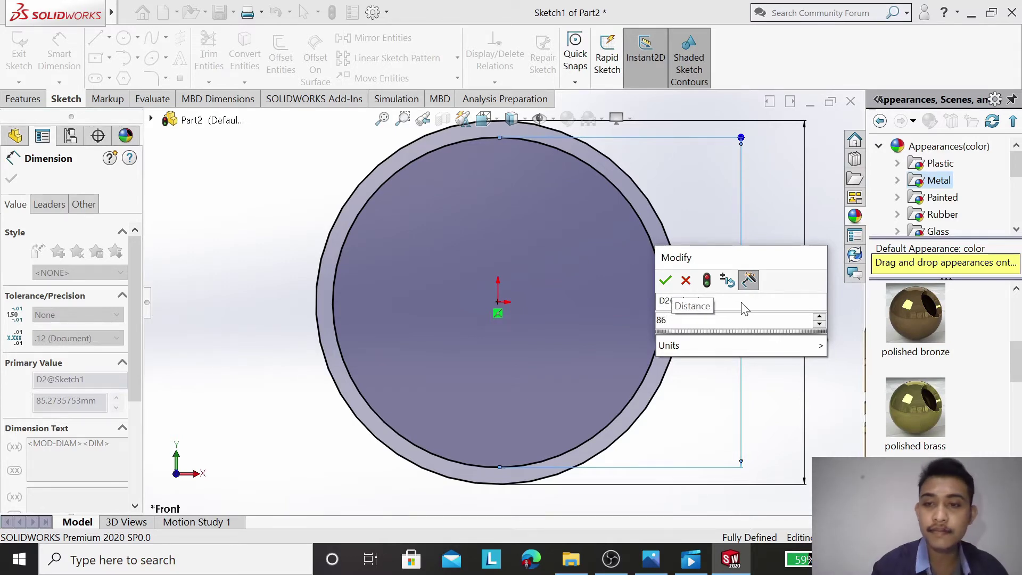
{"action": "key", "text": "Escape"}
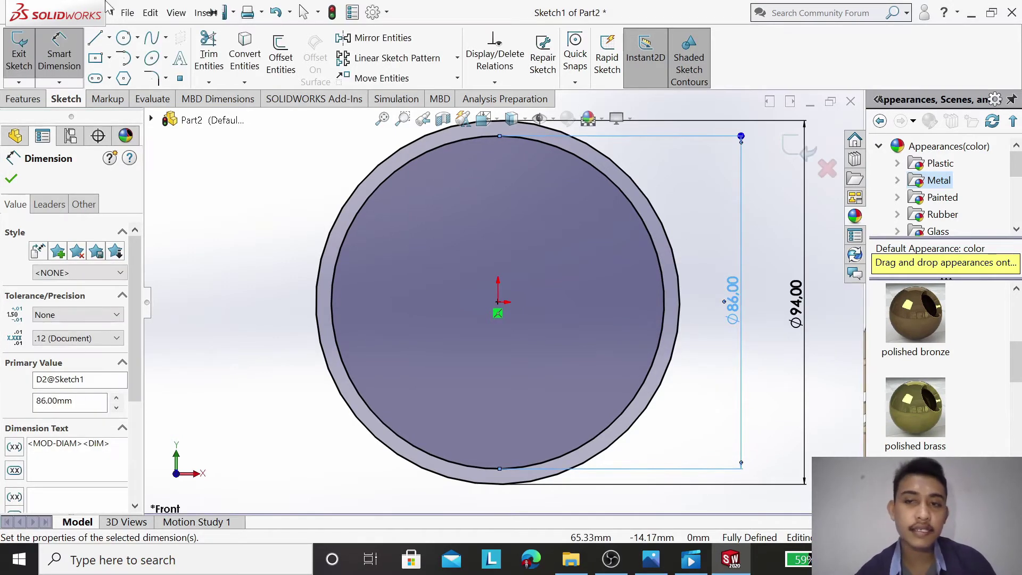
{"action": "left_click", "coordinate": [123, 10]}
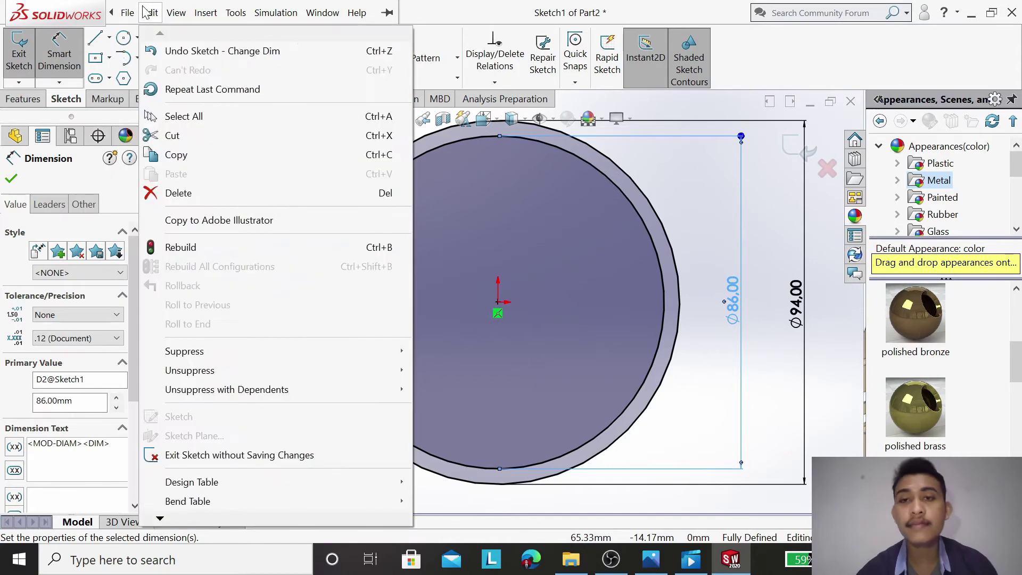
{"action": "left_click", "coordinate": [11, 178]}
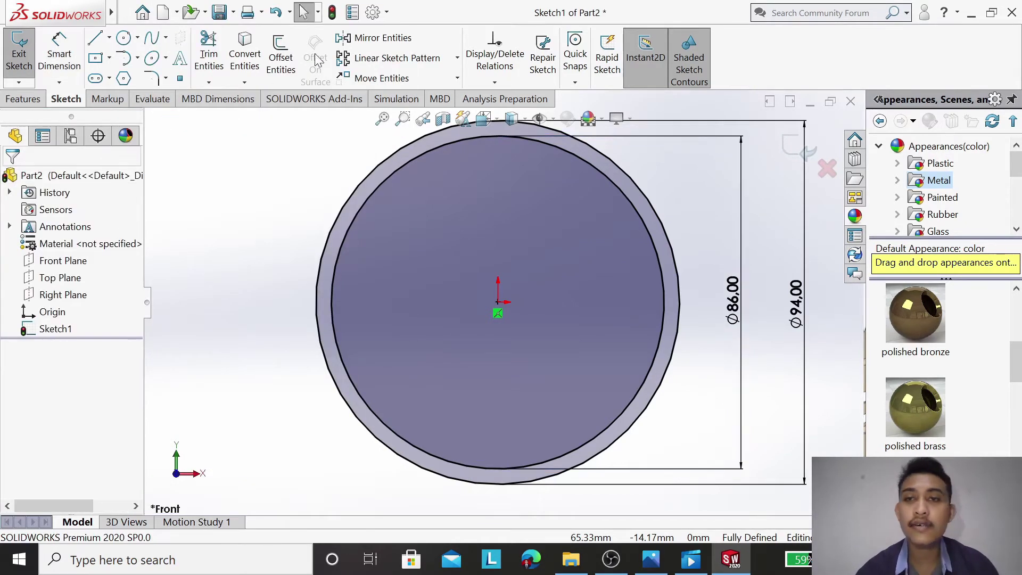
Step: Extrude the Ø94/Ø86 circle sketch 16 mm Mid Plane into a thin ring
{"action": "left_click", "coordinate": [25, 101]}
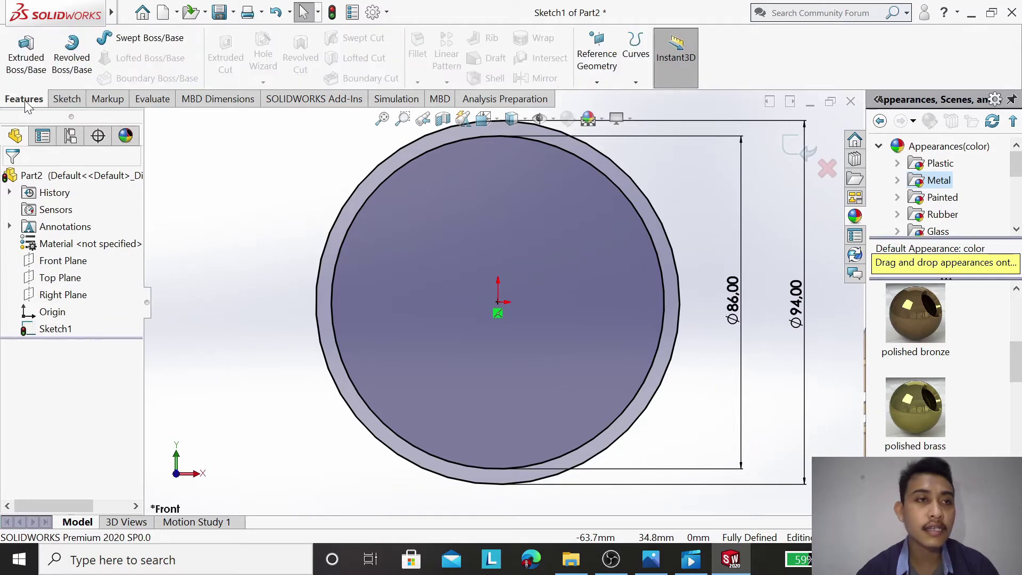
{"action": "left_click", "coordinate": [33, 72]}
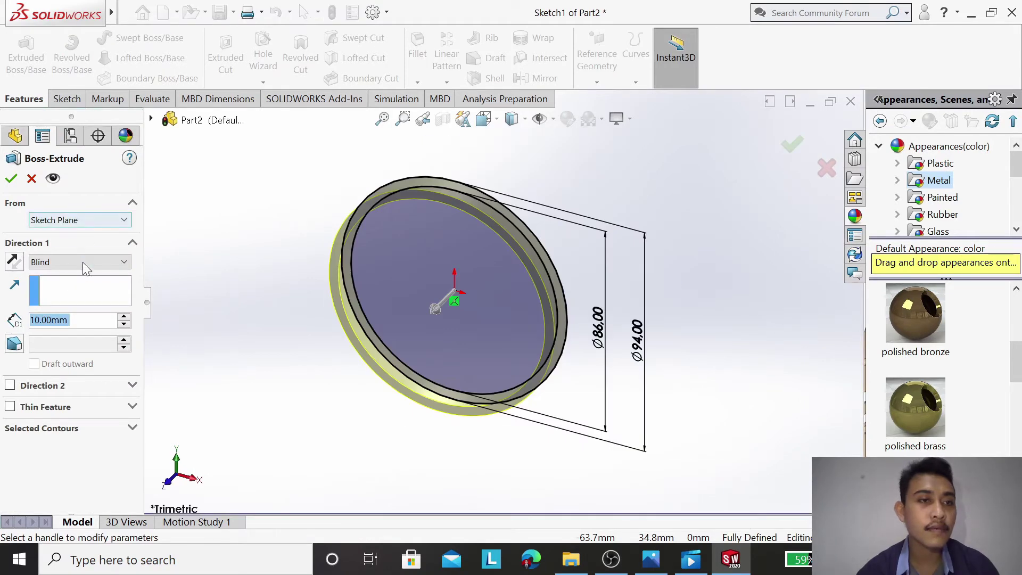
{"action": "left_click", "coordinate": [82, 261]}
{"action": "left_click", "coordinate": [79, 331]}
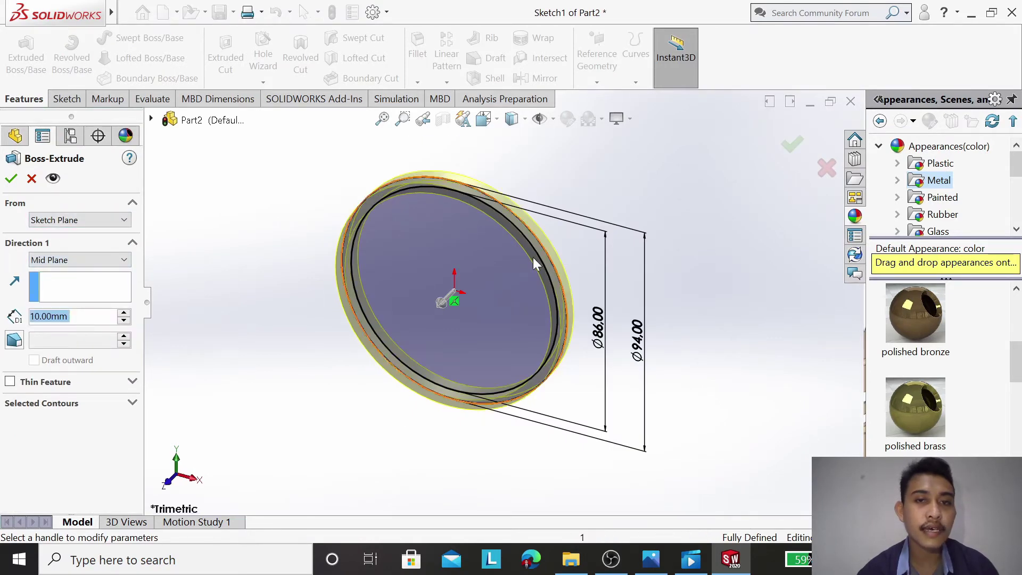
{"action": "type", "text": "1"}
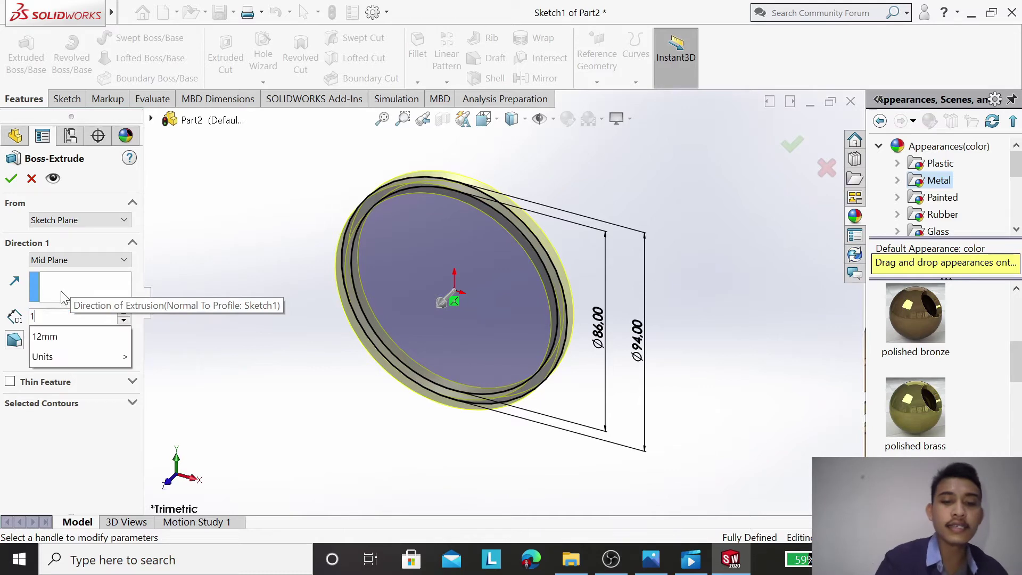
{"action": "type", "text": "6"}
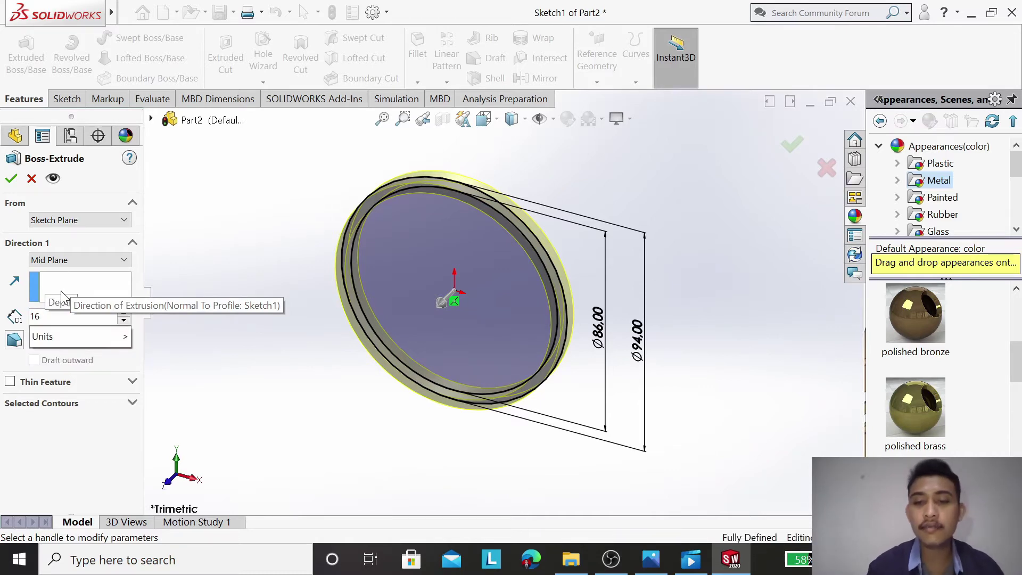
{"action": "key", "text": "Return"}
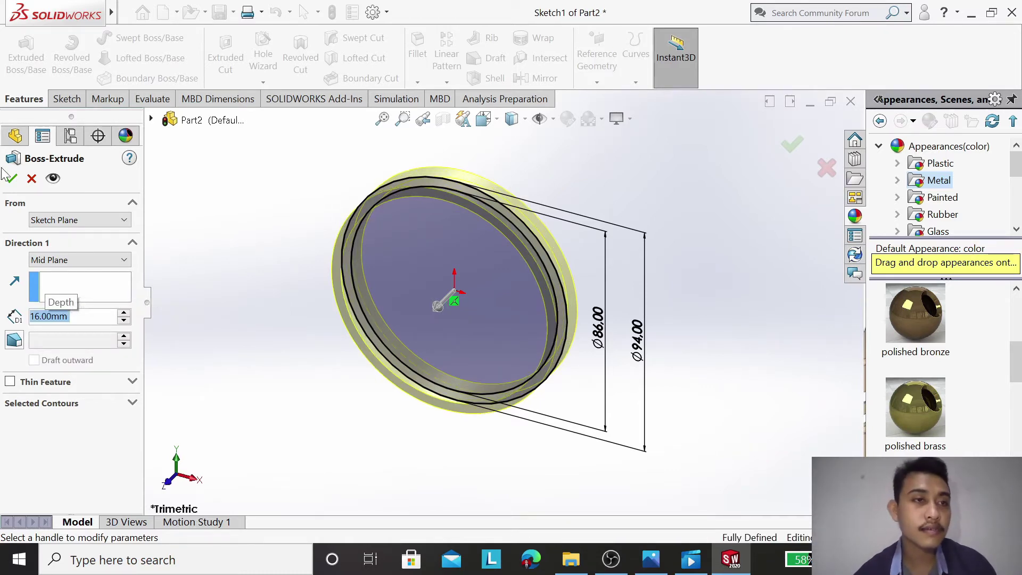
{"action": "left_click", "coordinate": [12, 179]}
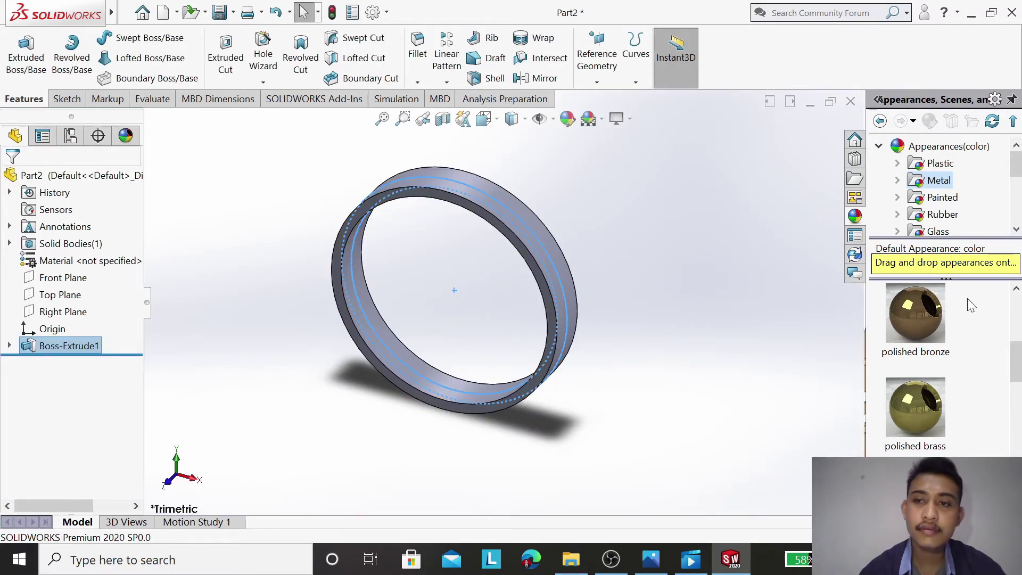
{"action": "scroll", "coordinate": [921, 413], "scroll_direction": "down", "scroll_amount": 2}
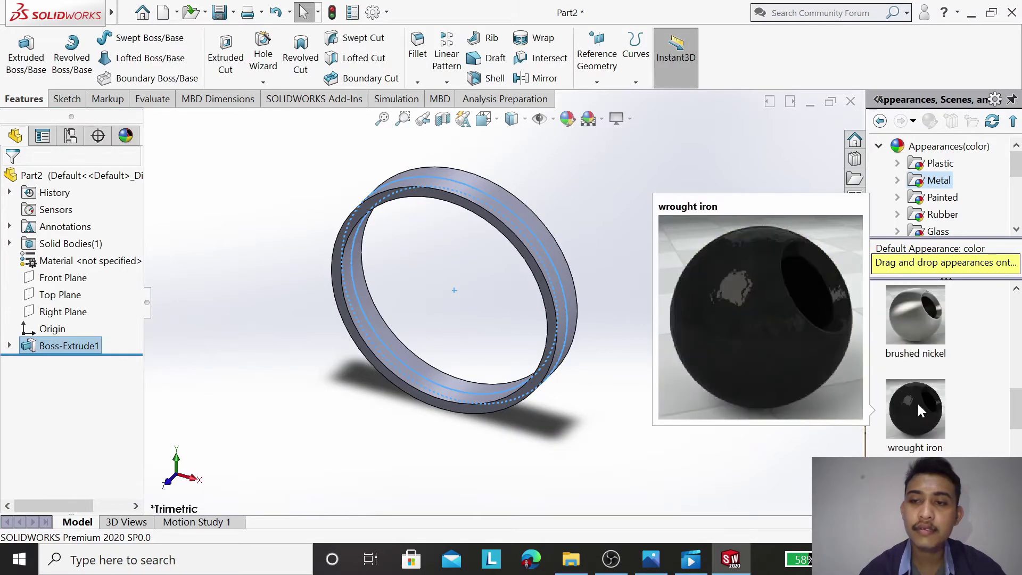
{"action": "scroll", "coordinate": [922, 409], "scroll_direction": "up", "scroll_amount": 2}
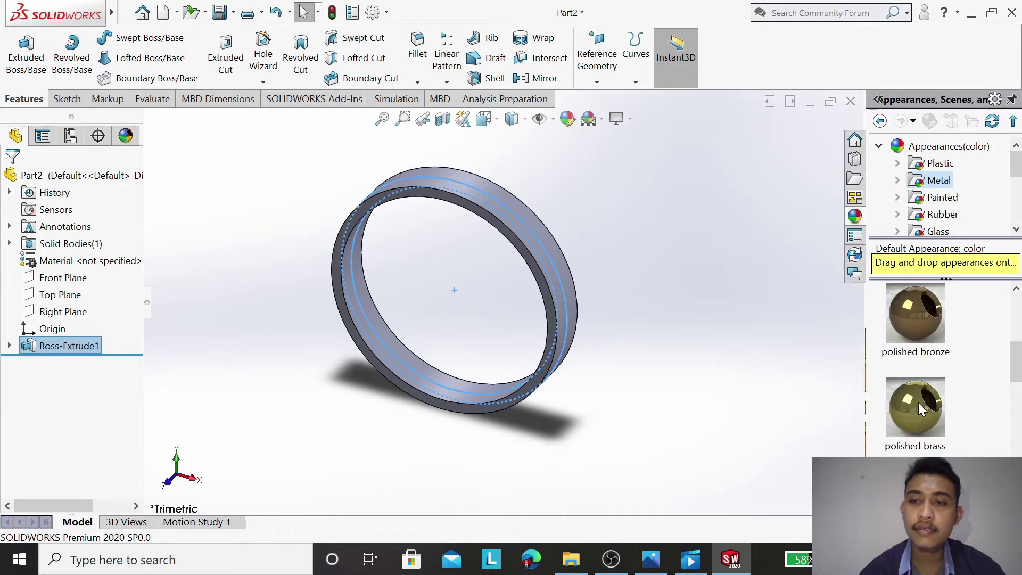
Step: Start a sketch on the ring's front face, viewed Normal To, with a construction circle at the origin
{"action": "left_click", "coordinate": [507, 234]}
{"action": "left_click", "coordinate": [562, 198]}
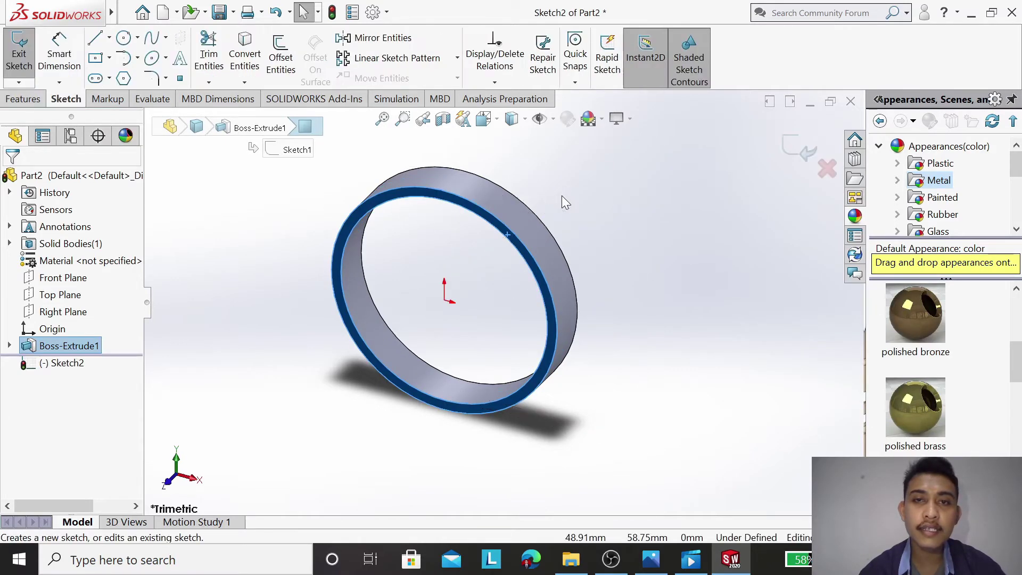
{"action": "left_click", "coordinate": [500, 121]}
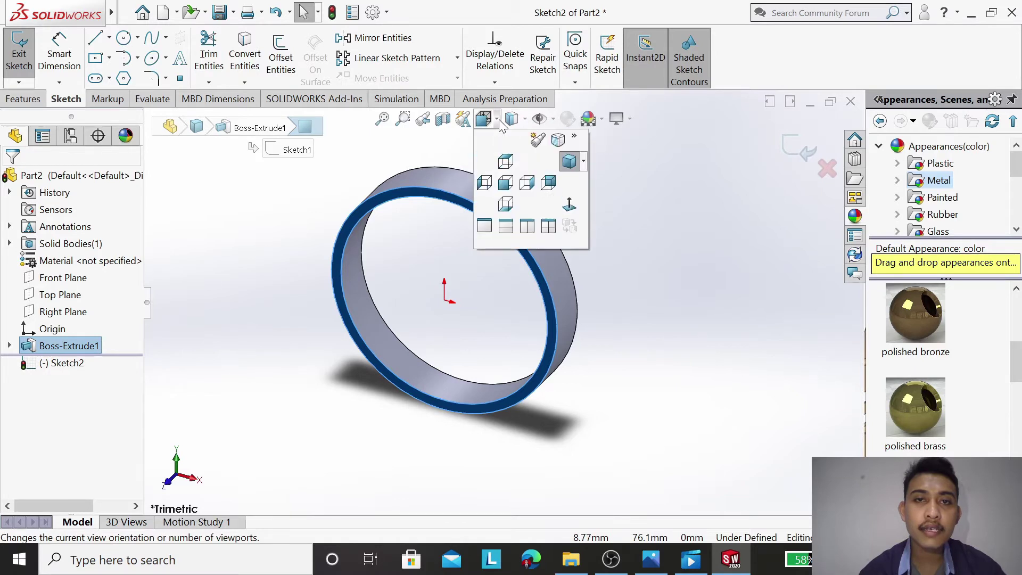
{"action": "left_click", "coordinate": [563, 209]}
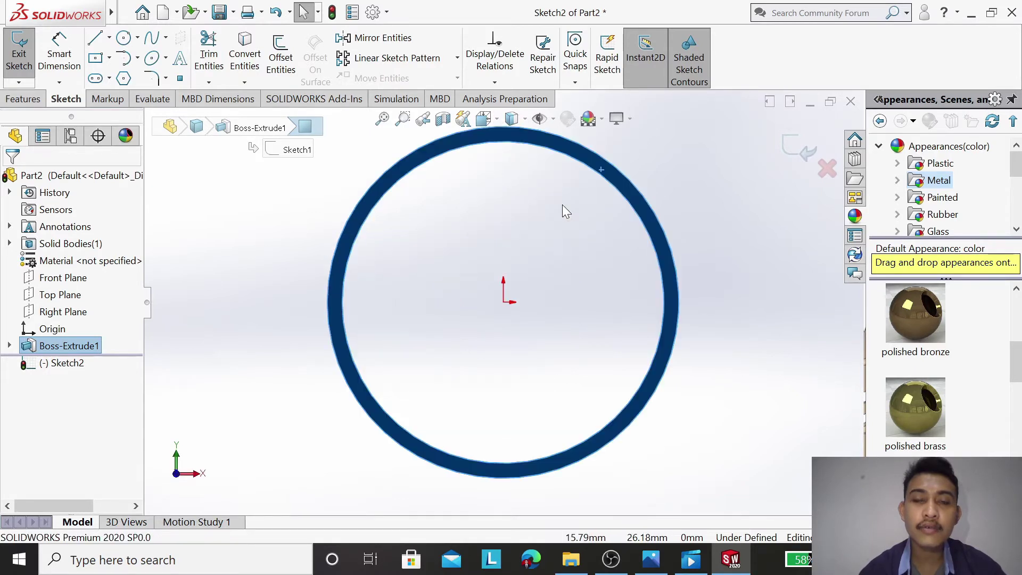
{"action": "left_click", "coordinate": [124, 39]}
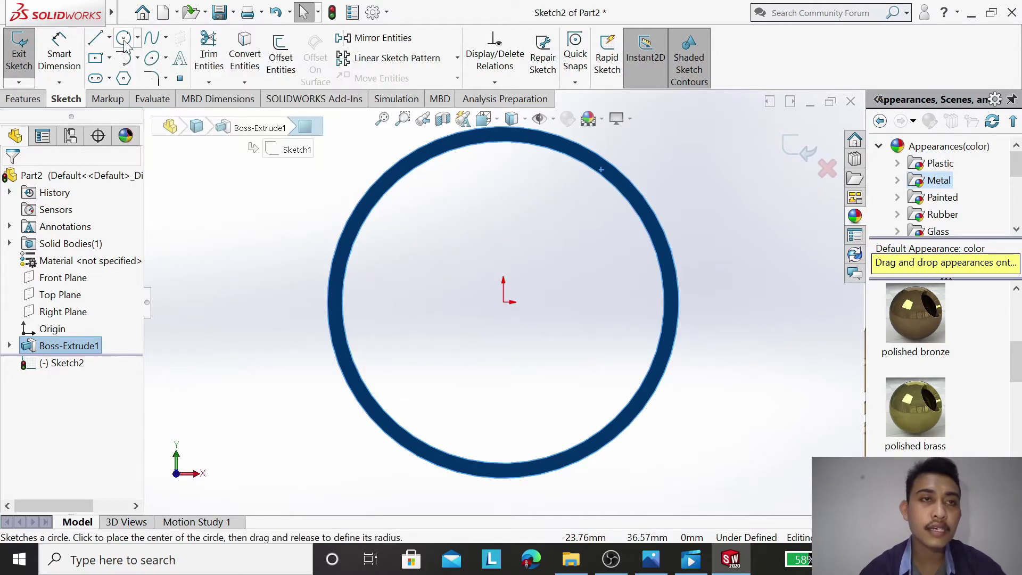
{"action": "left_click", "coordinate": [503, 303]}
{"action": "left_click", "coordinate": [654, 375]}
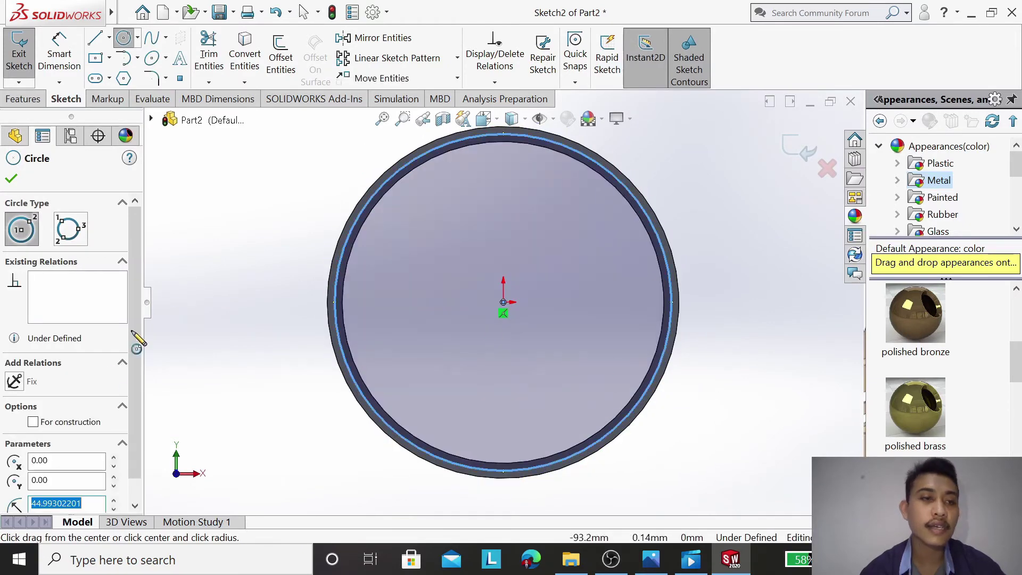
{"action": "left_click", "coordinate": [33, 422]}
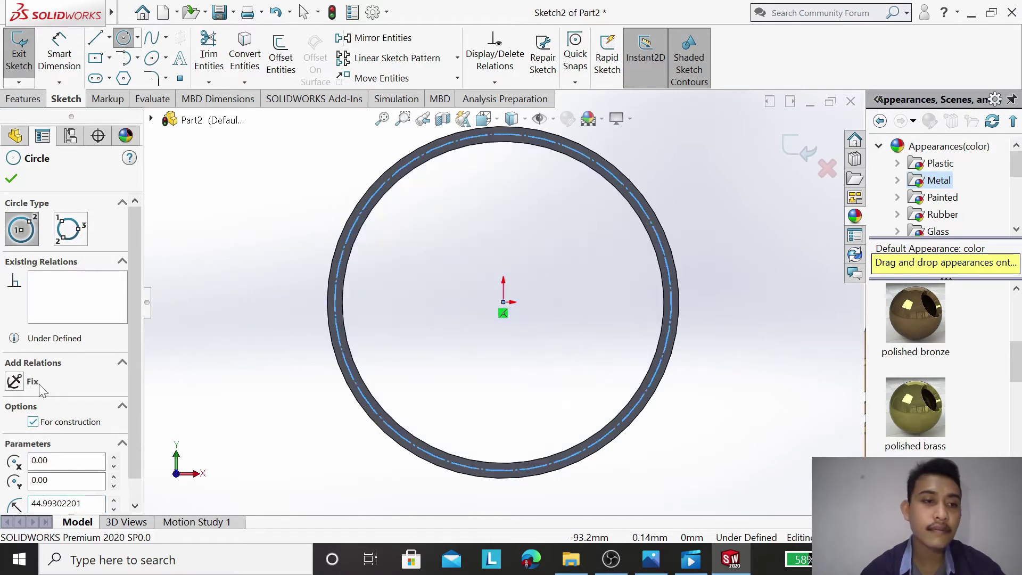
{"action": "left_click", "coordinate": [11, 179]}
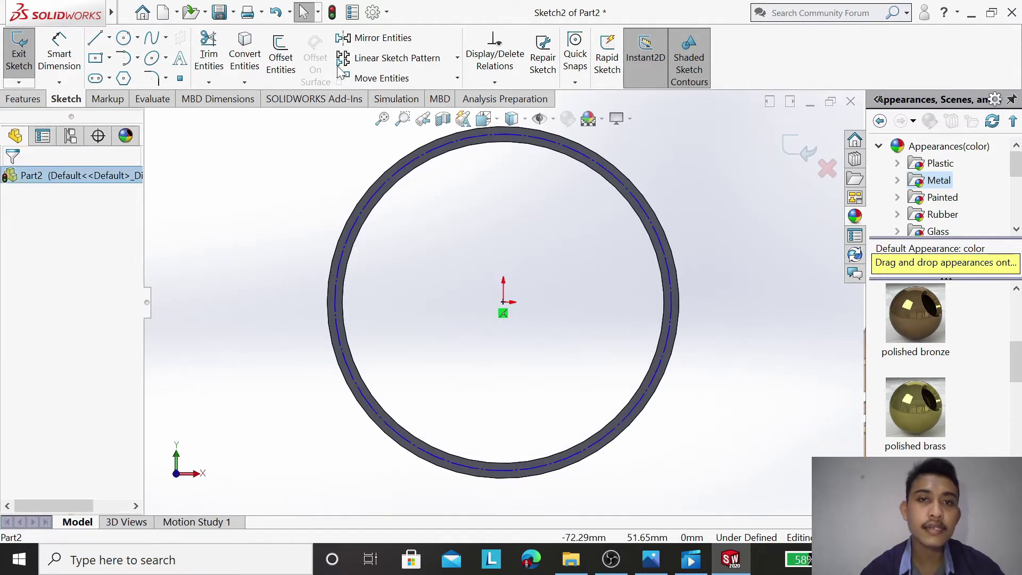
Step: Dimension the construction circle to Ø90 mm
{"action": "left_click", "coordinate": [59, 53]}
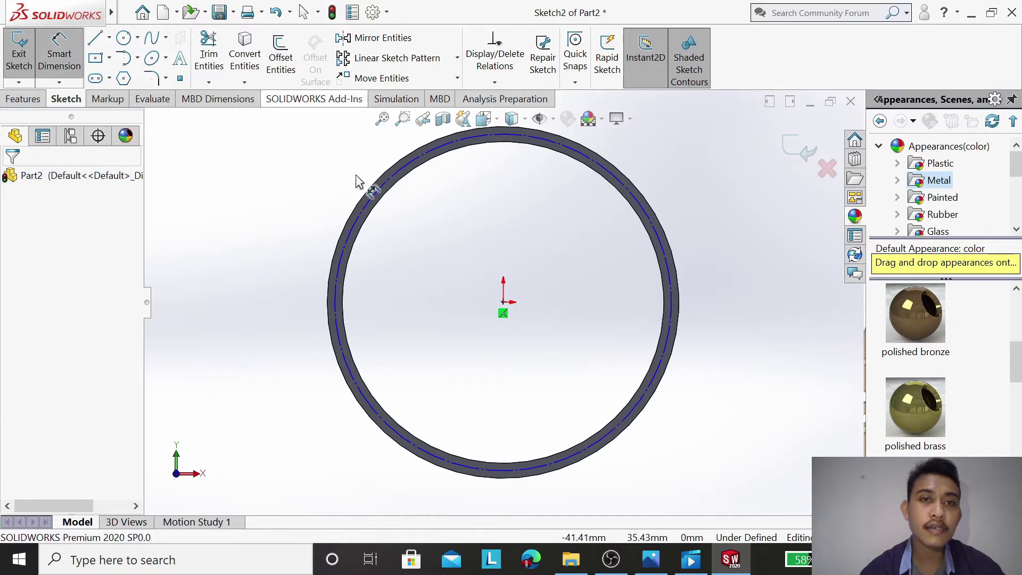
{"action": "left_click", "coordinate": [351, 199]}
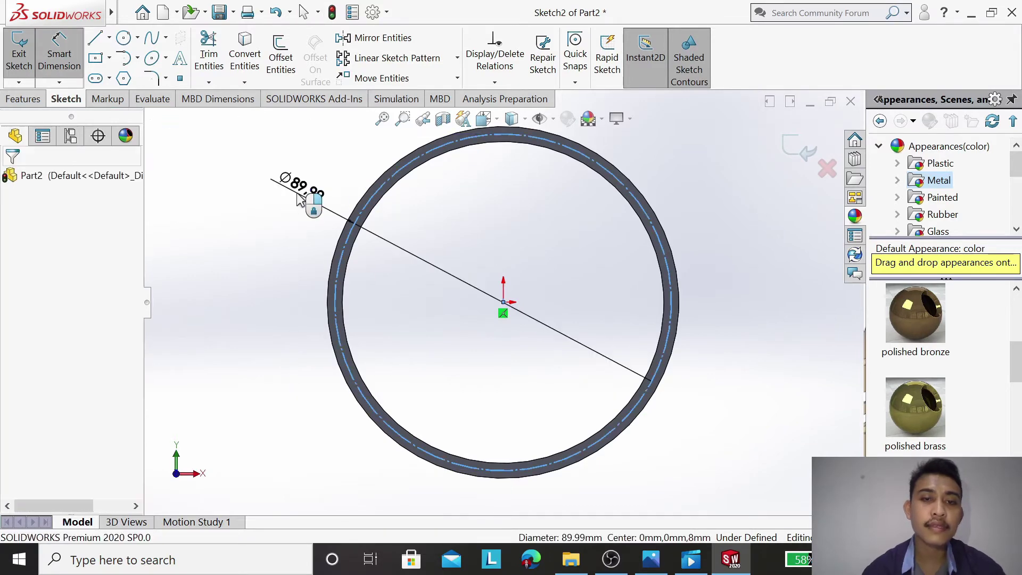
{"action": "left_click", "coordinate": [298, 192]}
{"action": "type", "text": "90"}
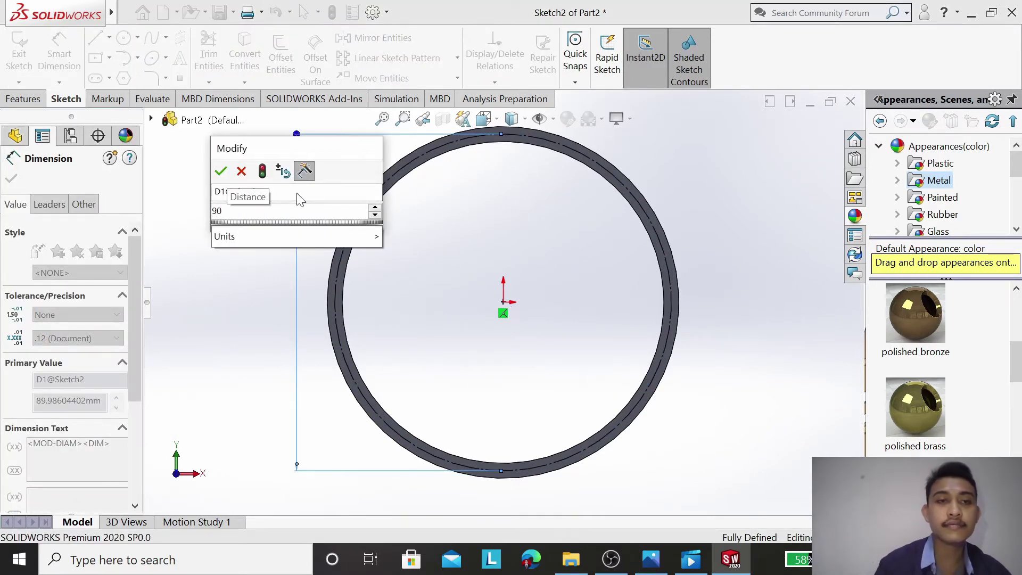
{"action": "key", "text": "Return"}
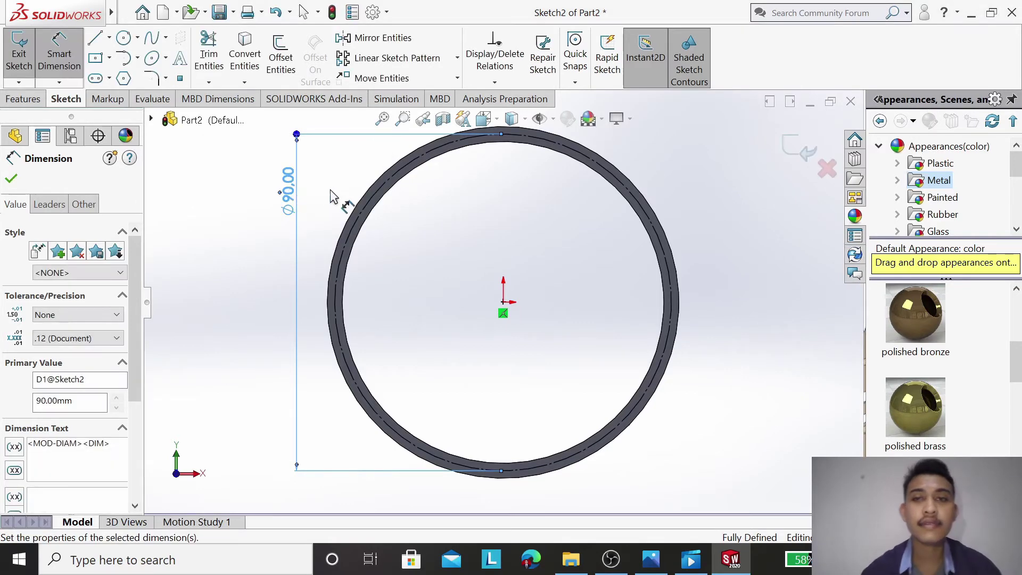
{"action": "key", "text": "Escape"}
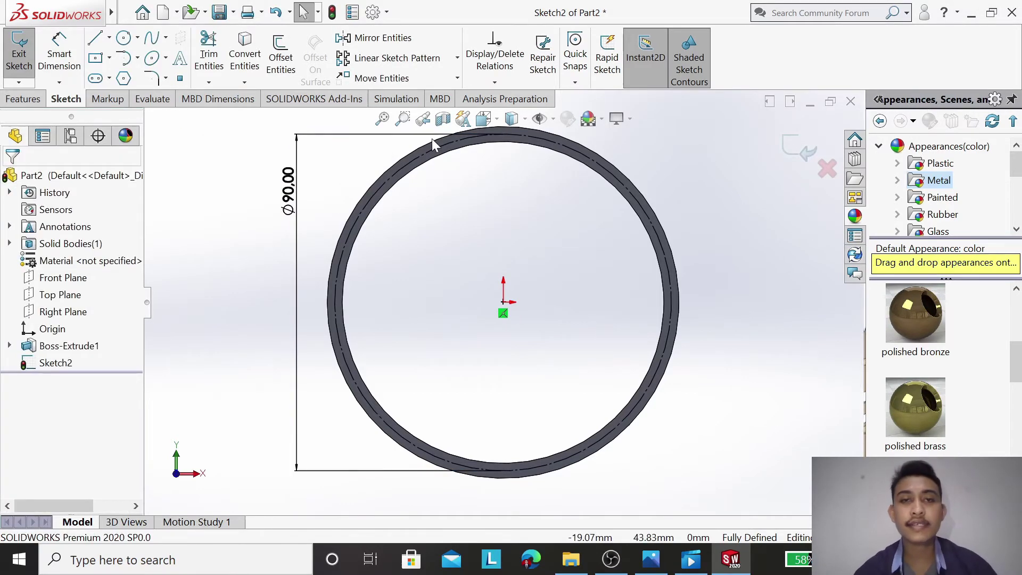
{"action": "scroll", "coordinate": [473, 202], "scroll_direction": "up", "scroll_amount": 1}
{"action": "scroll", "coordinate": [473, 203], "scroll_direction": "down", "scroll_amount": 2}
{"action": "scroll", "coordinate": [479, 197], "scroll_direction": "down", "scroll_amount": 3}
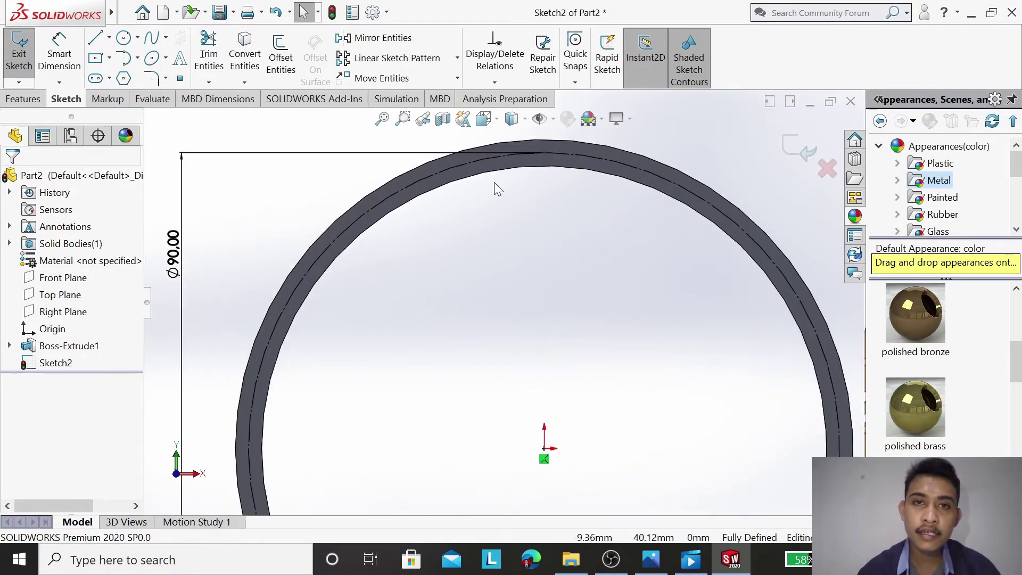
{"action": "left_click", "coordinate": [120, 40]}
Step: Draw a vertical centerline from the origin up past the ring's top rim
{"action": "left_click", "coordinate": [134, 78]}
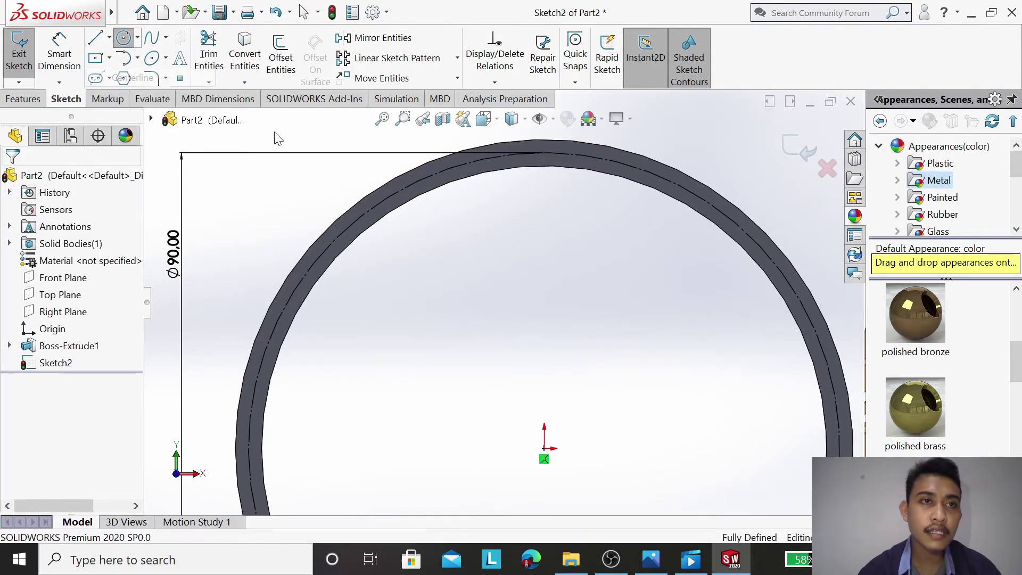
{"action": "left_click", "coordinate": [544, 449]}
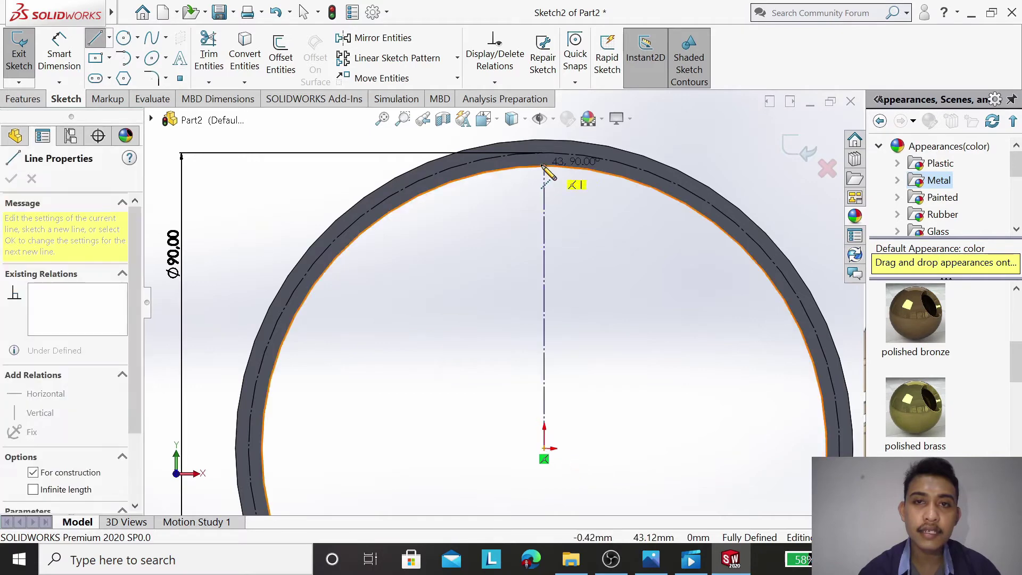
{"action": "scroll", "coordinate": [554, 178], "scroll_direction": "up", "scroll_amount": 3}
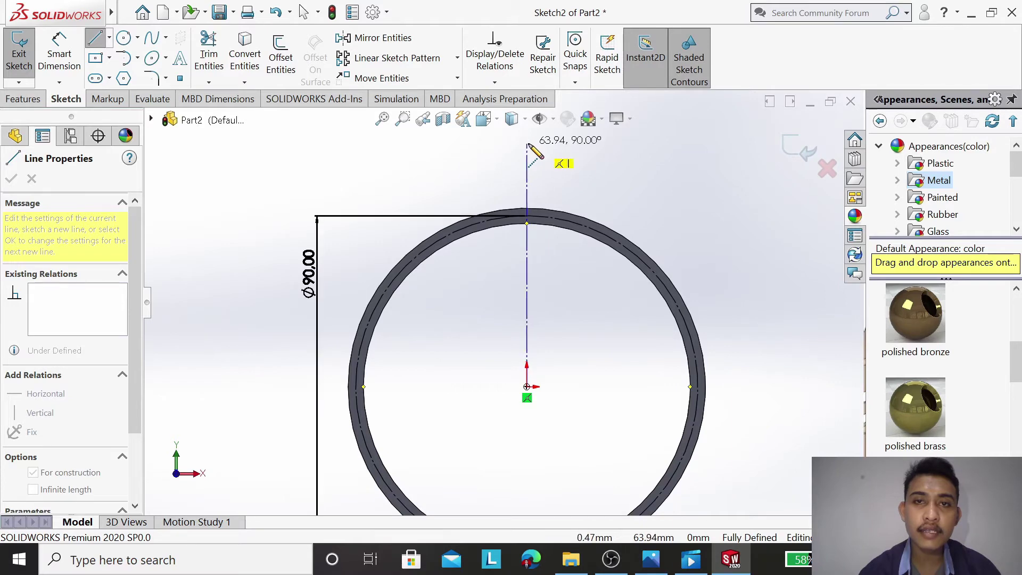
{"action": "left_click", "coordinate": [527, 144]}
{"action": "right_click", "coordinate": [704, 179]}
{"action": "left_click", "coordinate": [704, 180]}
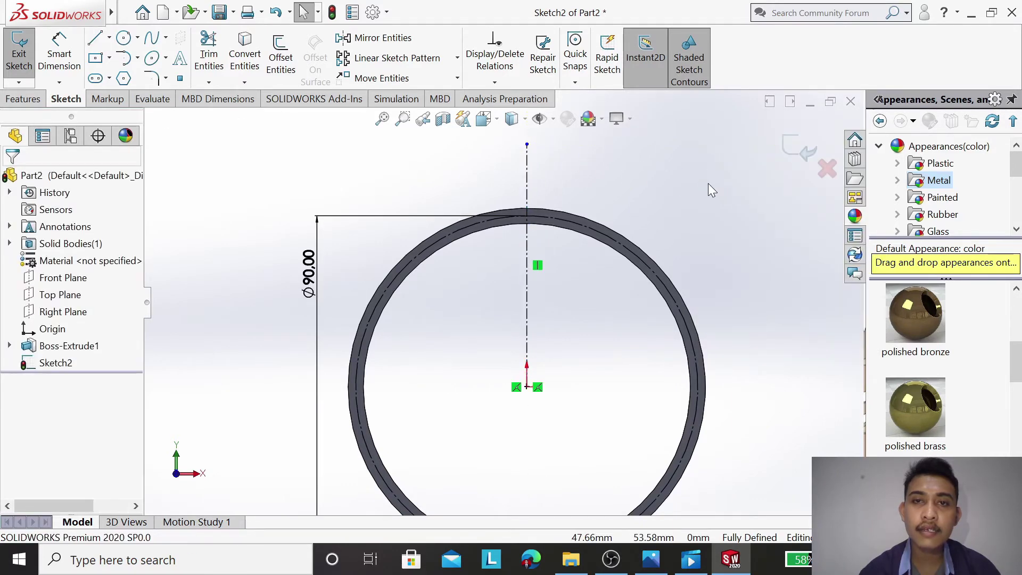
Step: Draw a short vertical line on the centerline across the ring's top rim
{"action": "left_click", "coordinate": [109, 38]}
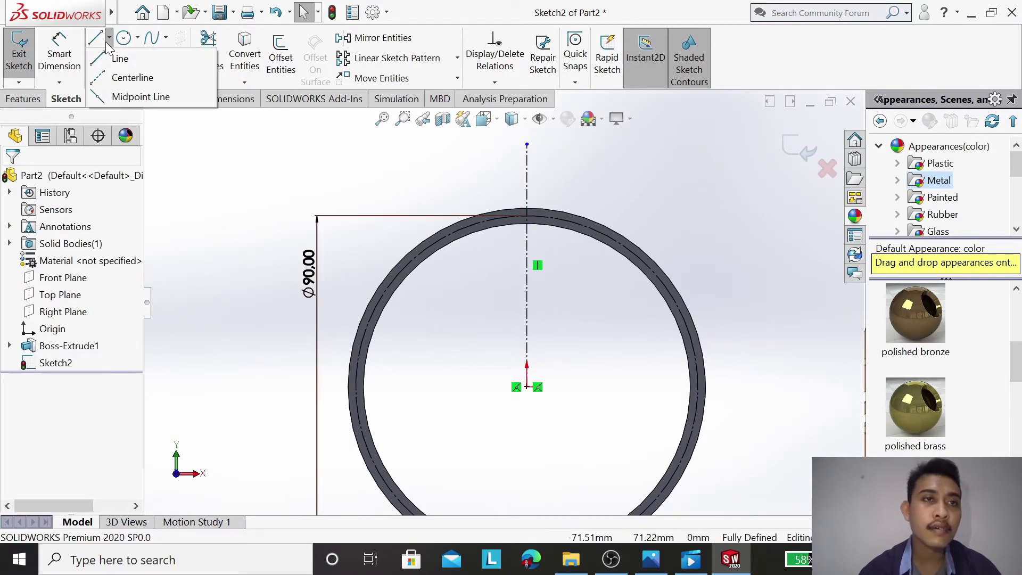
{"action": "left_click", "coordinate": [118, 56]}
{"action": "scroll", "coordinate": [533, 197], "scroll_direction": "down", "scroll_amount": 1}
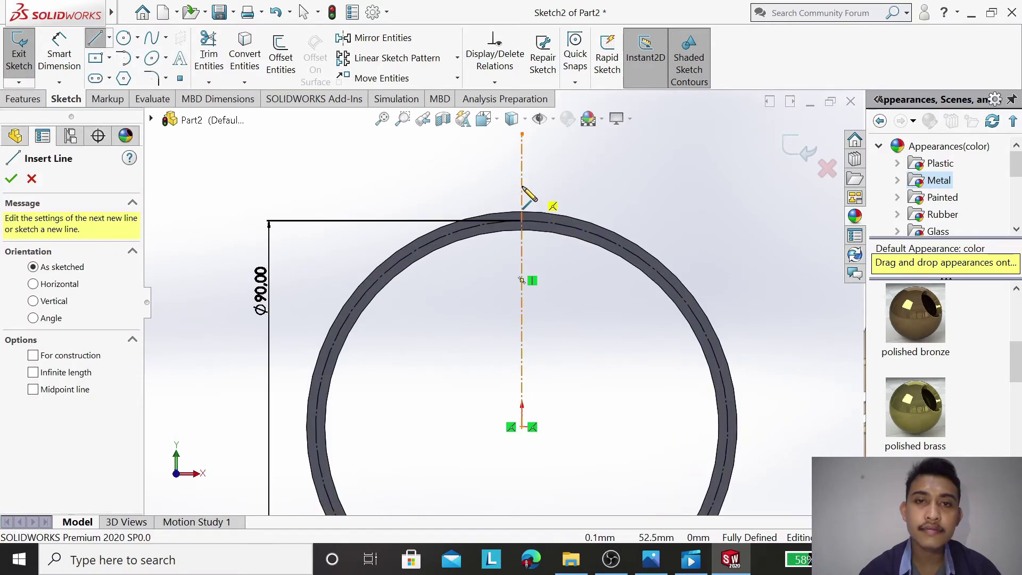
{"action": "left_click", "coordinate": [522, 186]}
{"action": "left_click", "coordinate": [523, 251]}
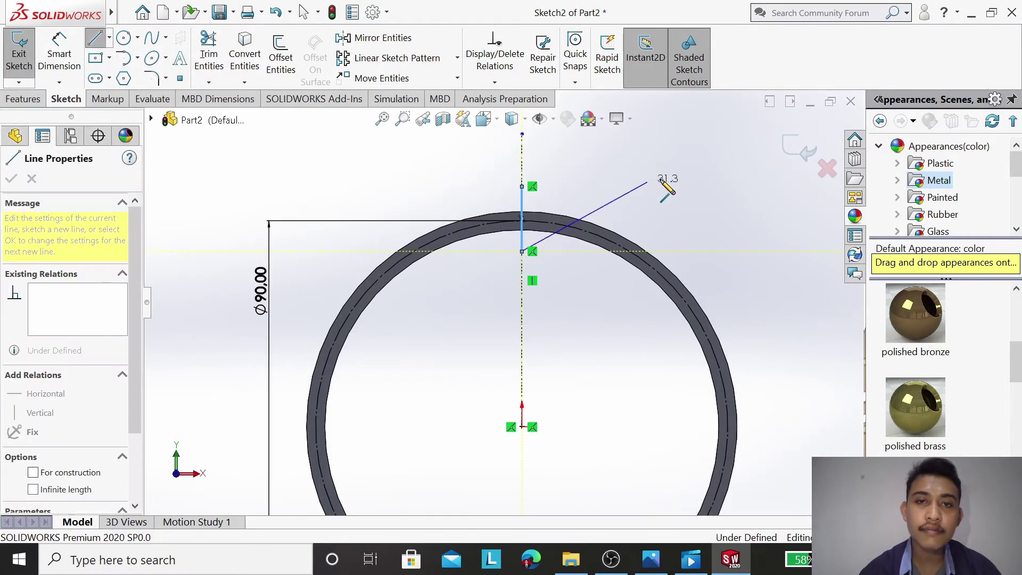
{"action": "right_click", "coordinate": [660, 181]}
{"action": "left_click", "coordinate": [686, 190]}
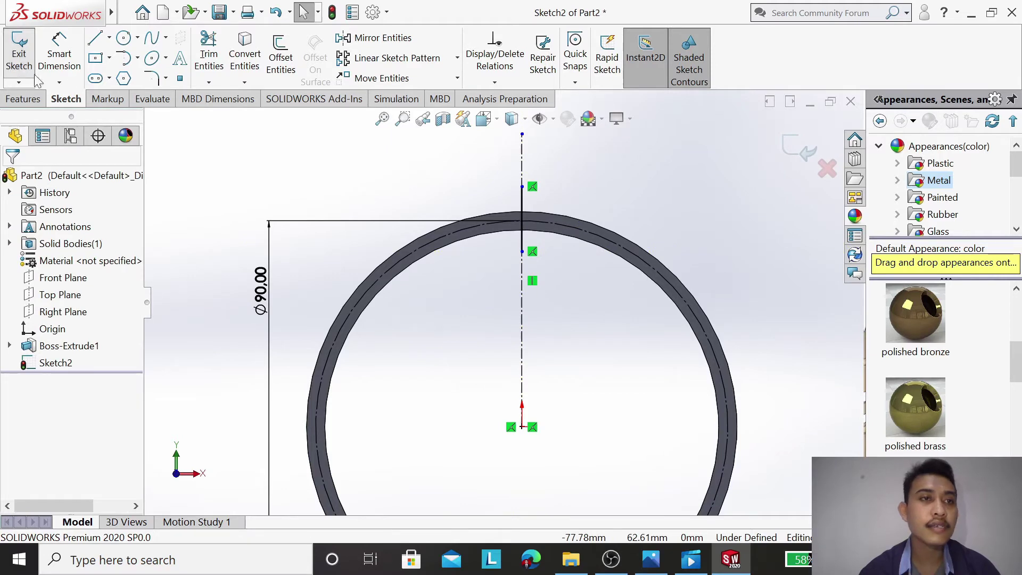
Step: Close the short line with a tangent arc to form a half-circle
{"action": "left_click", "coordinate": [138, 58]}
{"action": "left_click", "coordinate": [163, 105]}
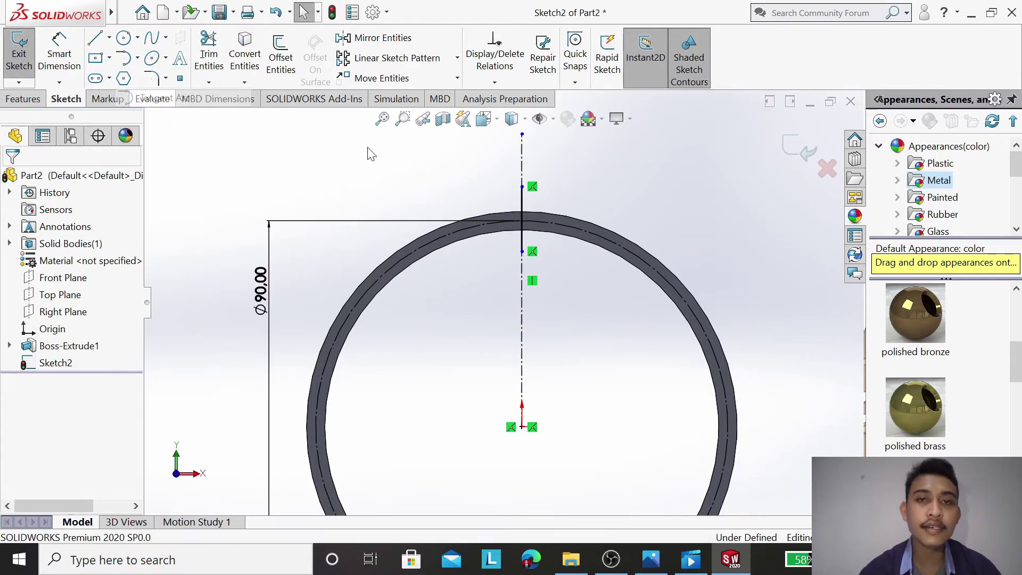
{"action": "left_click", "coordinate": [521, 186]}
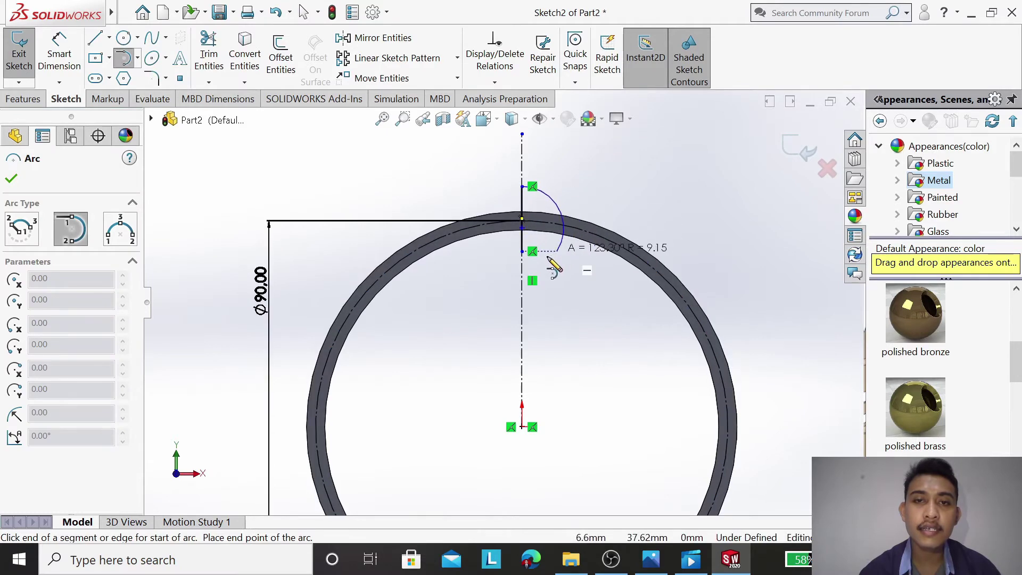
{"action": "left_click", "coordinate": [522, 251]}
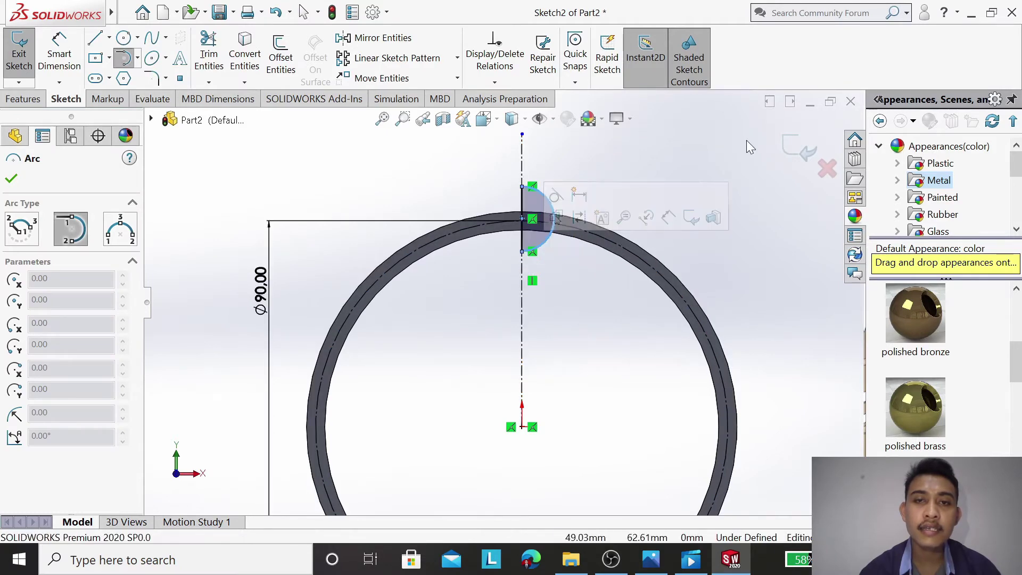
{"action": "right_click", "coordinate": [695, 156]}
{"action": "left_click", "coordinate": [716, 168]}
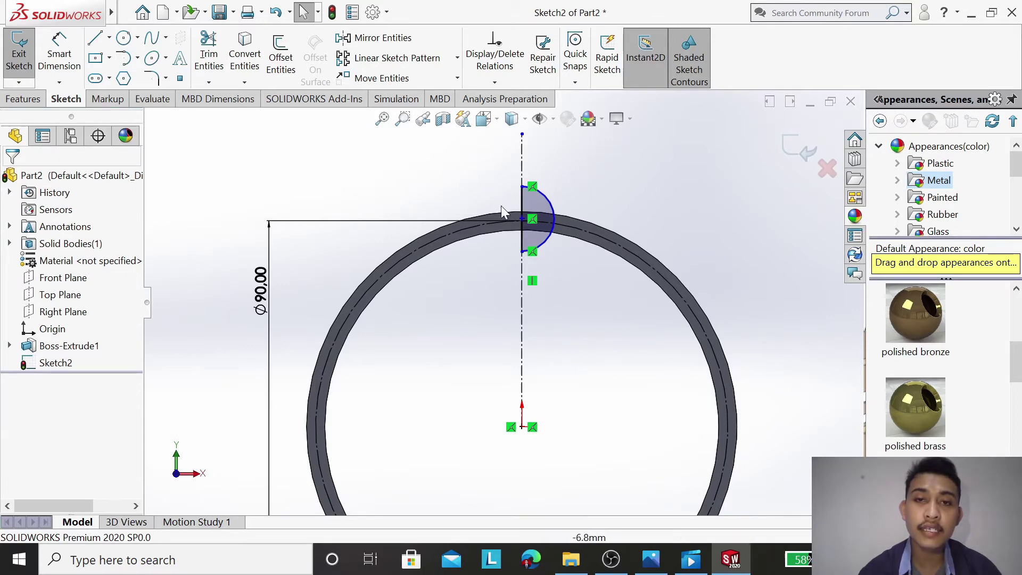
{"action": "scroll", "coordinate": [502, 205], "scroll_direction": "up", "scroll_amount": 3}
{"action": "scroll", "coordinate": [554, 241], "scroll_direction": "up", "scroll_amount": 1}
{"action": "scroll", "coordinate": [616, 394], "scroll_direction": "up", "scroll_amount": 1}
{"action": "scroll", "coordinate": [564, 315], "scroll_direction": "down", "scroll_amount": 2}
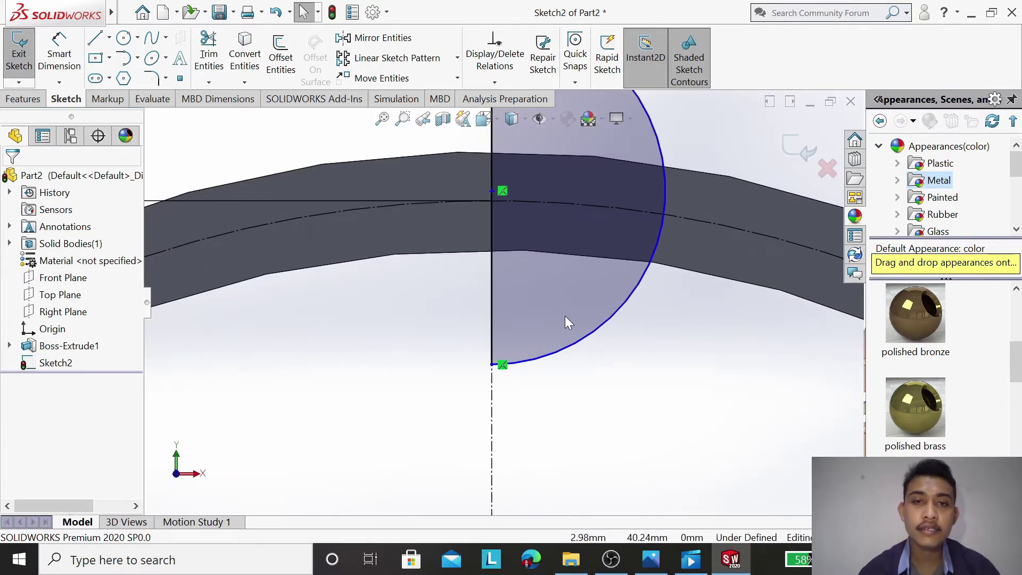
{"action": "scroll", "coordinate": [567, 302], "scroll_direction": "up", "scroll_amount": 2}
{"action": "scroll", "coordinate": [440, 214], "scroll_direction": "up", "scroll_amount": 1}
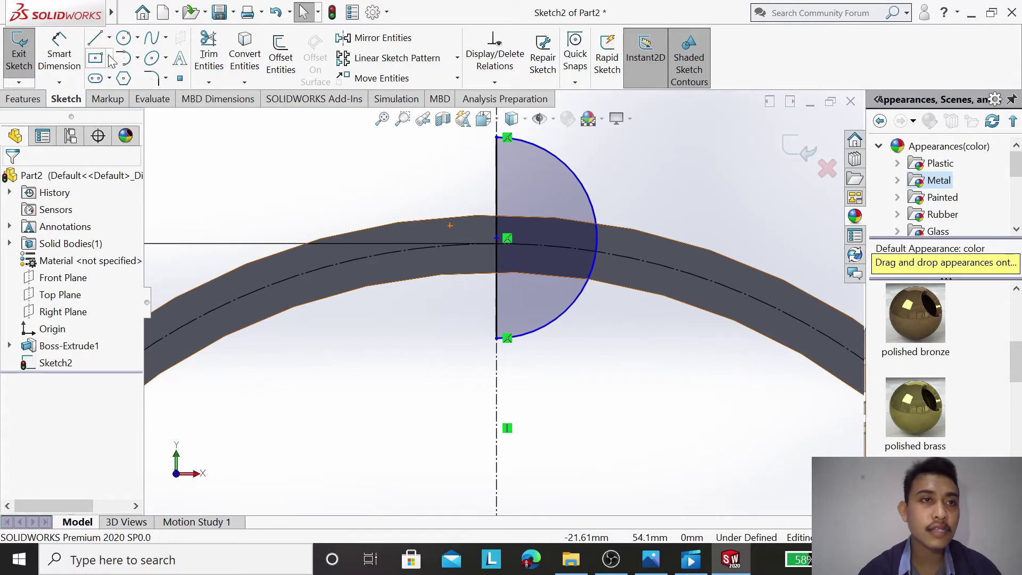
Step: Dimension the half-circle arc to a 12 mm radius
{"action": "left_click", "coordinate": [63, 54]}
{"action": "left_click", "coordinate": [581, 183]}
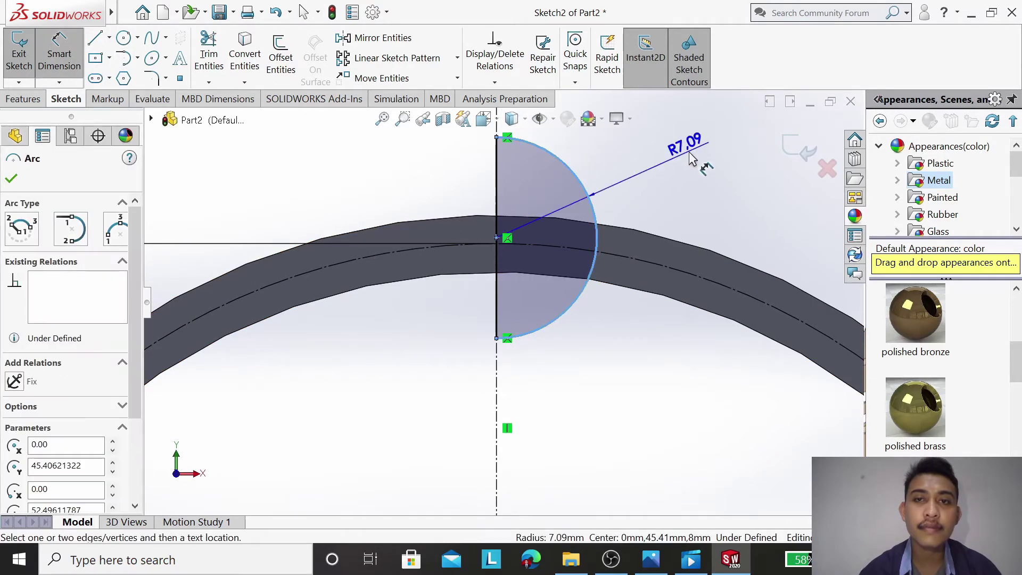
{"action": "left_click", "coordinate": [692, 157]}
{"action": "type", "text": "12"}
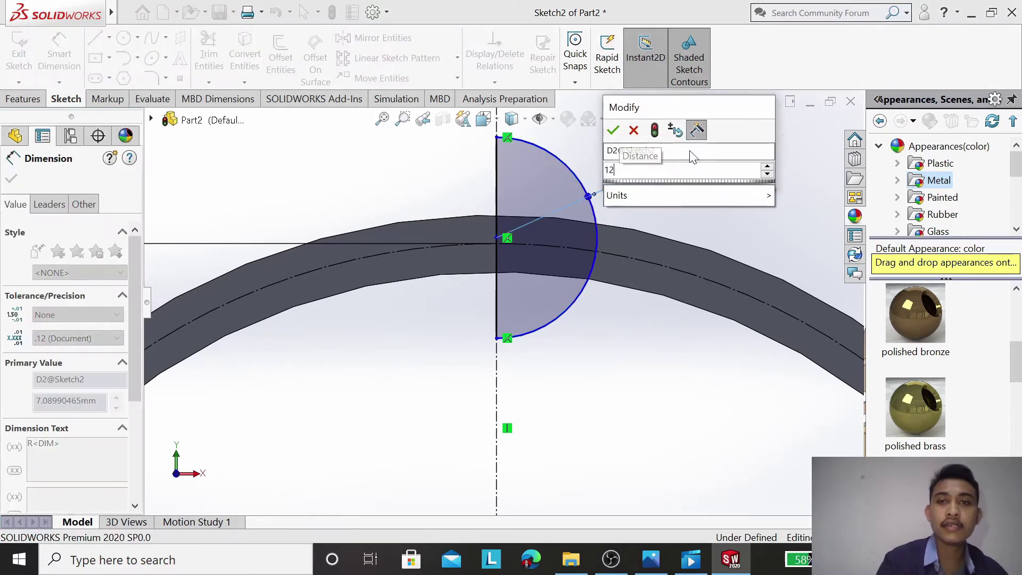
{"action": "key", "text": "Return"}
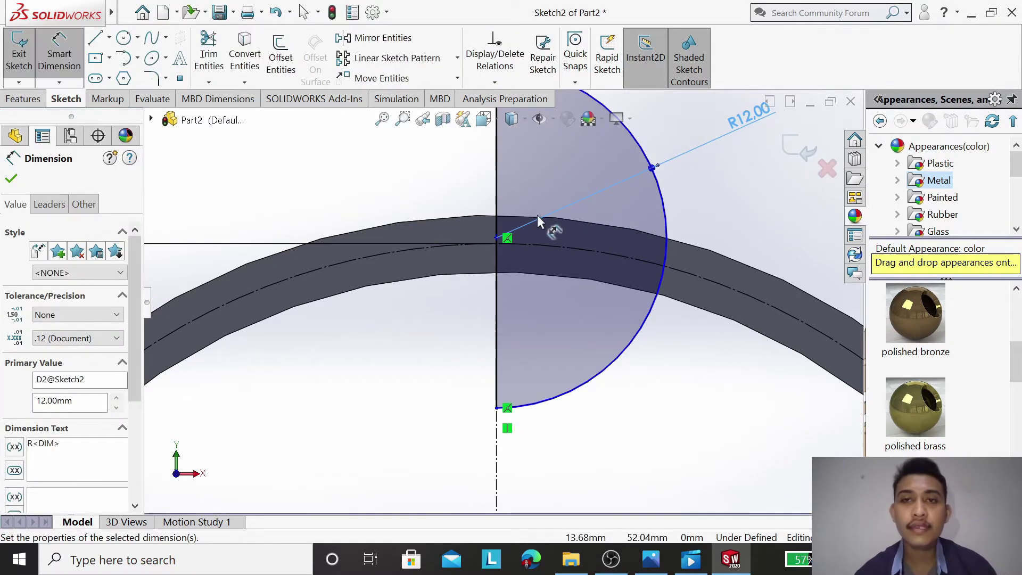
{"action": "scroll", "coordinate": [547, 228], "scroll_direction": "up", "scroll_amount": 1}
{"action": "scroll", "coordinate": [524, 234], "scroll_direction": "up", "scroll_amount": 1}
{"action": "scroll", "coordinate": [516, 261], "scroll_direction": "down", "scroll_amount": 2}
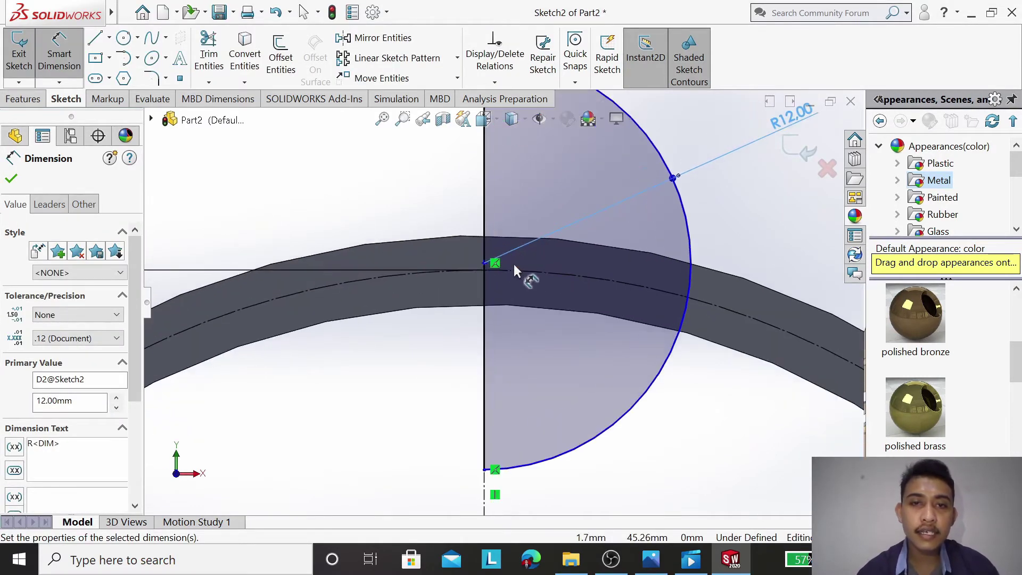
{"action": "scroll", "coordinate": [513, 271], "scroll_direction": "down", "scroll_amount": 2}
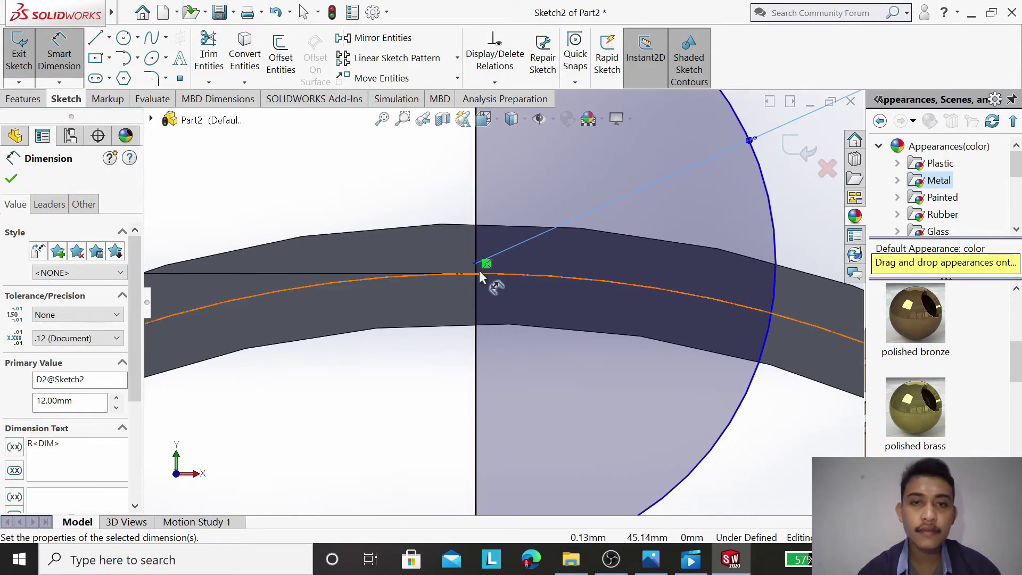
{"action": "left_click", "coordinate": [11, 181]}
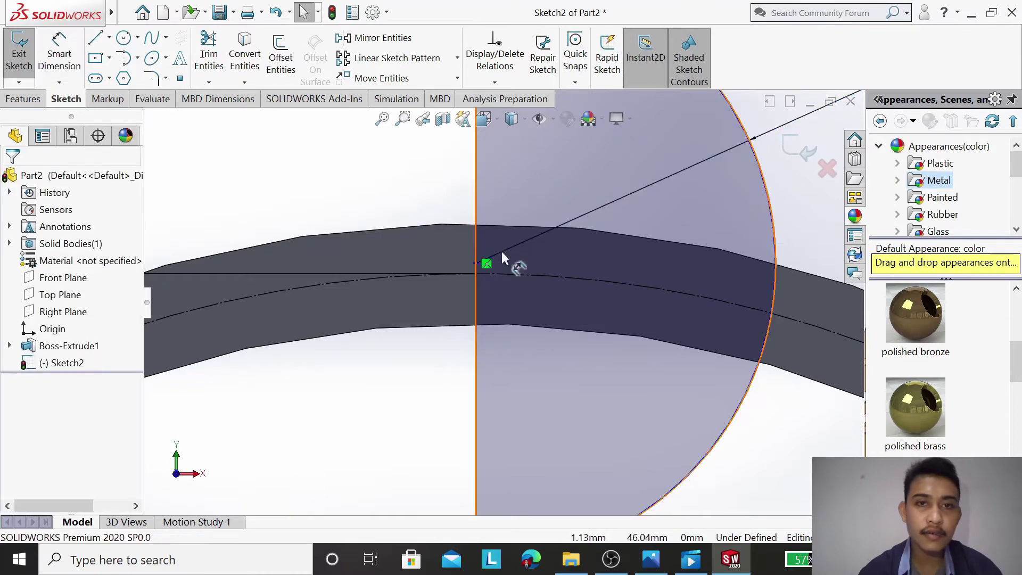
Step: Make the arc's centre point coincident with the Ø90 construction circle
{"action": "left_click", "coordinate": [475, 263]}
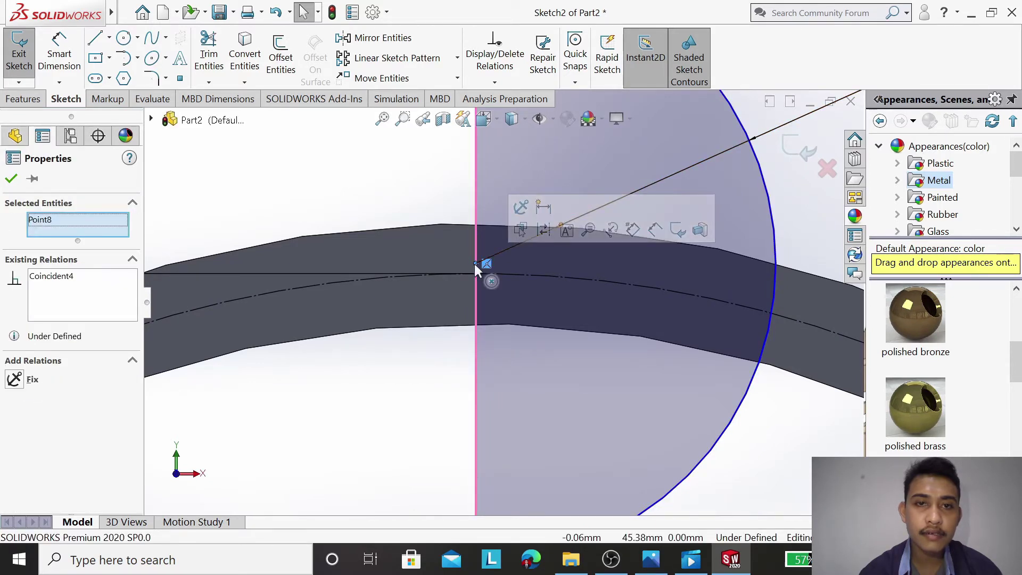
{"action": "left_click", "coordinate": [474, 263]}
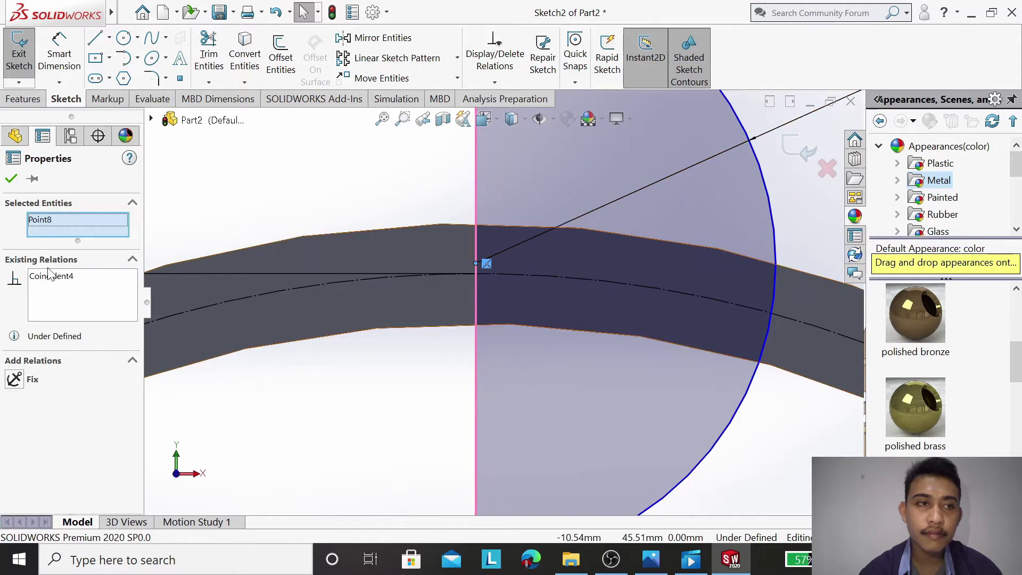
{"action": "key", "text": "Escape"}
{"action": "scroll", "coordinate": [489, 288], "scroll_direction": "up", "scroll_amount": 2}
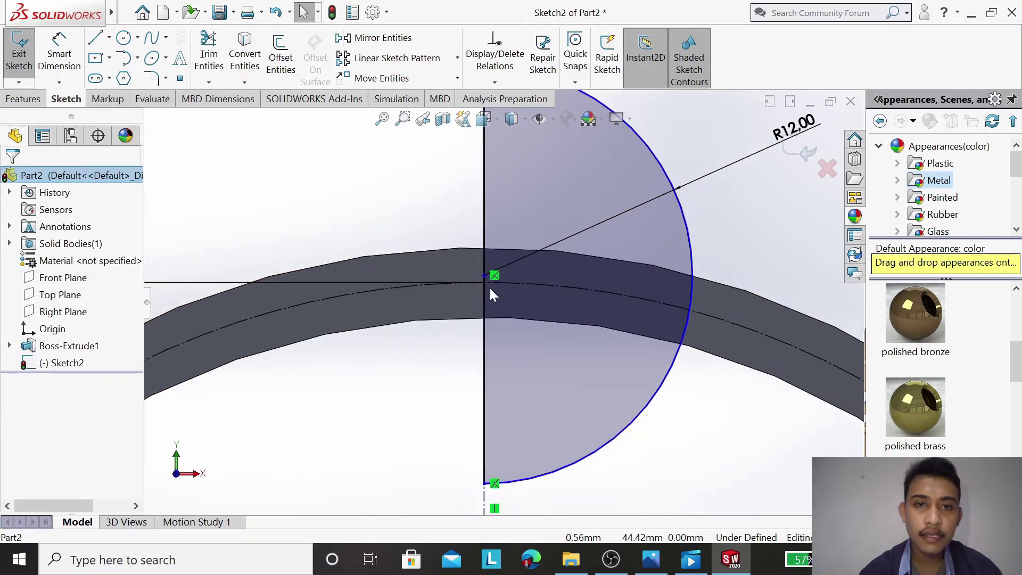
{"action": "scroll", "coordinate": [490, 289], "scroll_direction": "down", "scroll_amount": 3}
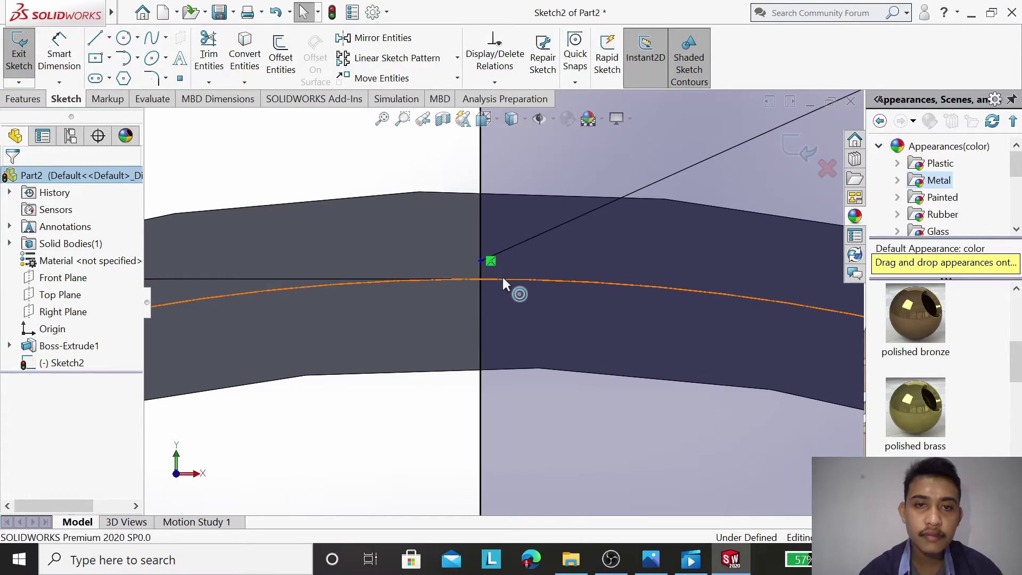
{"action": "left_click", "coordinate": [503, 279]}
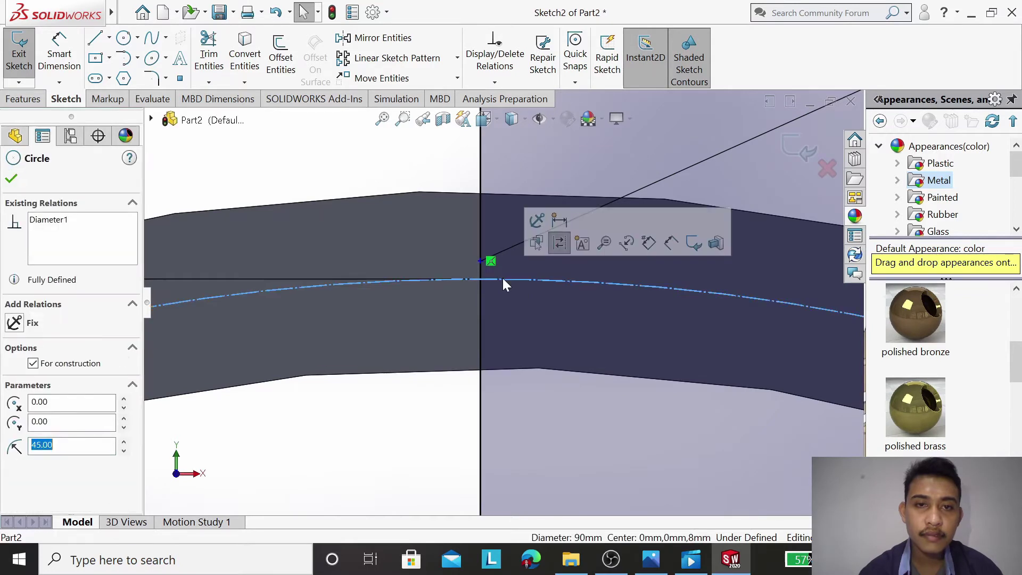
{"action": "left_click", "coordinate": [480, 260], "text": "ctrl"}
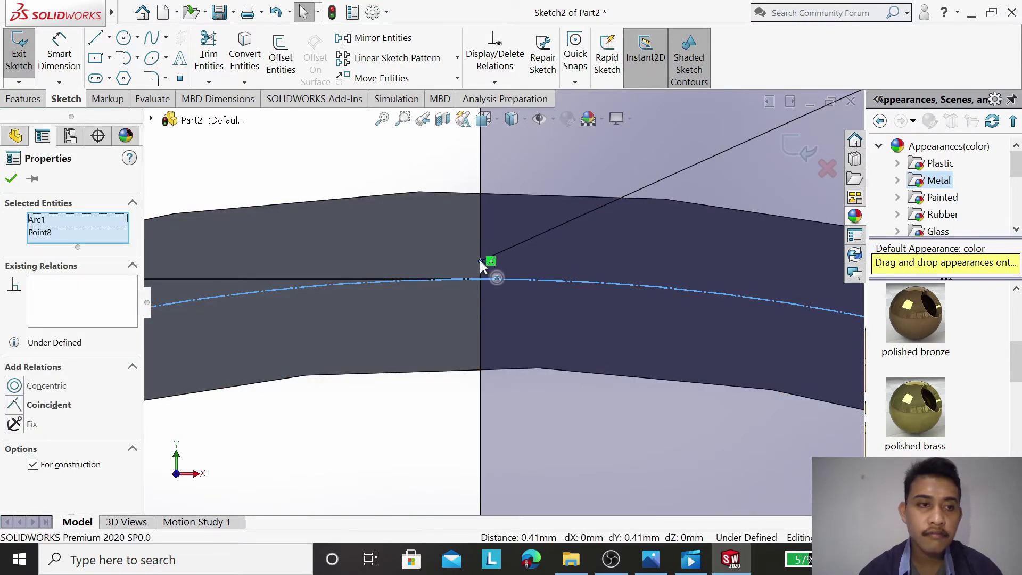
{"action": "left_click", "coordinate": [16, 410]}
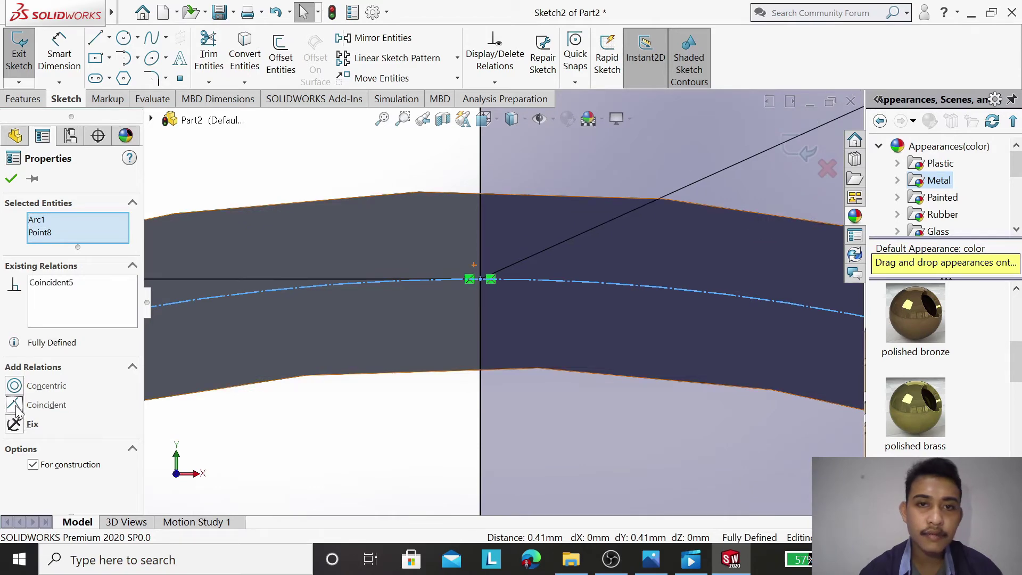
{"action": "left_click", "coordinate": [12, 179]}
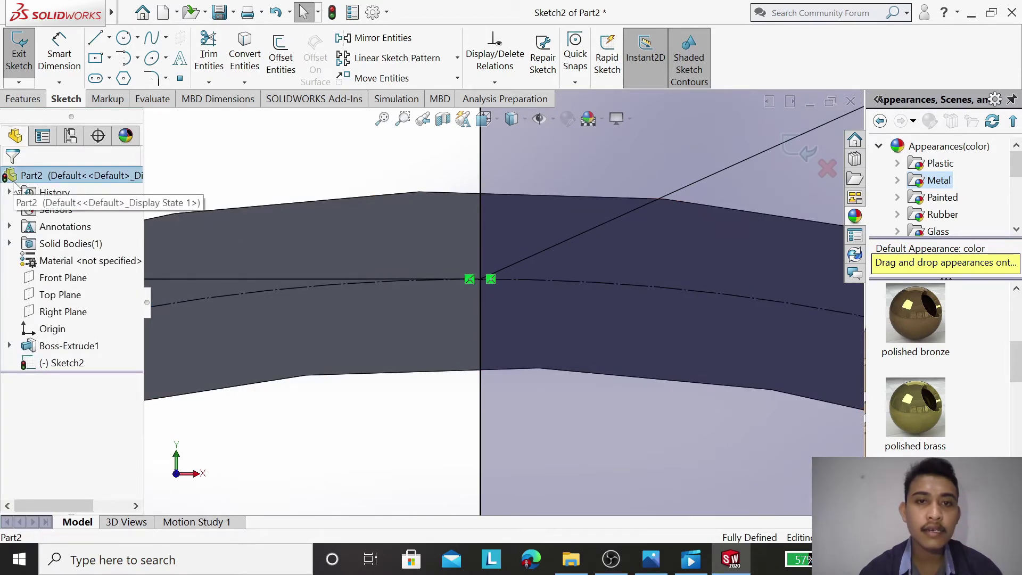
Step: Orbit the ring to an oblique viewing angle
{"action": "scroll", "coordinate": [573, 319], "scroll_direction": "up", "scroll_amount": 2}
{"action": "scroll", "coordinate": [573, 318], "scroll_direction": "up", "scroll_amount": 2}
{"action": "scroll", "coordinate": [574, 319], "scroll_direction": "up", "scroll_amount": 2}
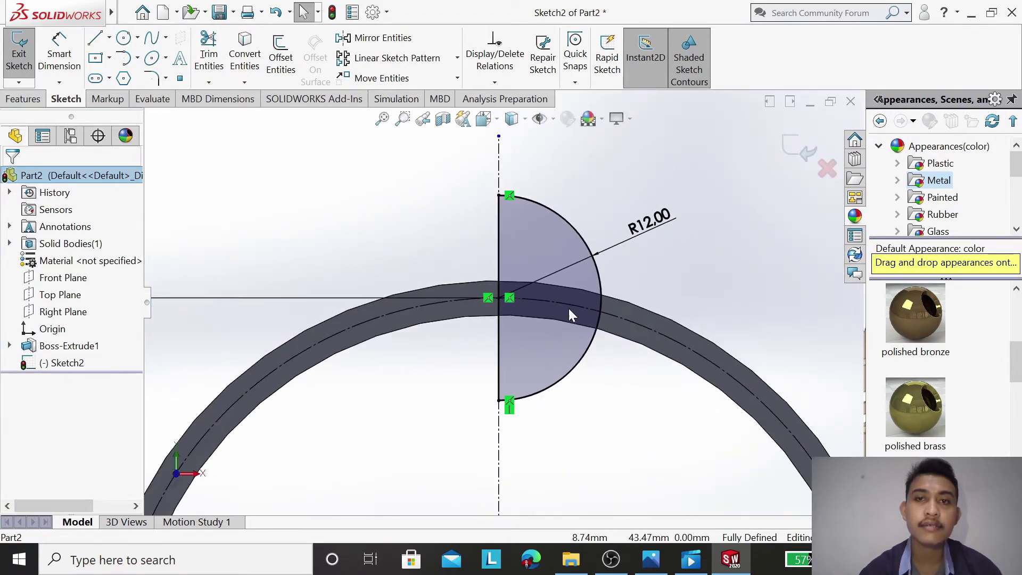
{"action": "scroll", "coordinate": [567, 306], "scroll_direction": "up", "scroll_amount": 2}
{"action": "scroll", "coordinate": [566, 302], "scroll_direction": "up", "scroll_amount": 2}
{"action": "scroll", "coordinate": [566, 302], "scroll_direction": "up", "scroll_amount": 1}
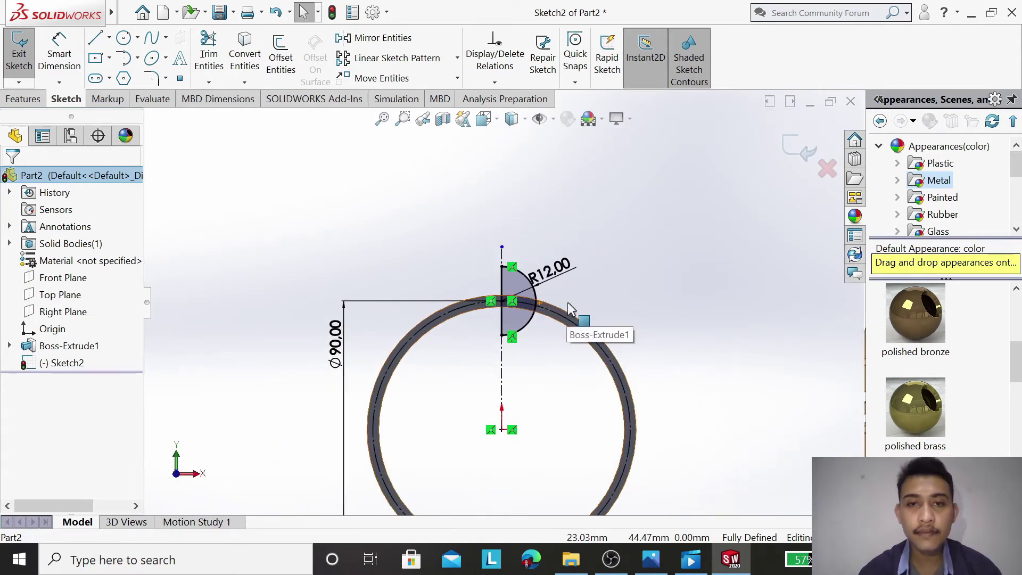
{"action": "scroll", "coordinate": [554, 335], "scroll_direction": "down", "scroll_amount": 2}
{"action": "scroll", "coordinate": [499, 332], "scroll_direction": "up", "scroll_amount": 3}
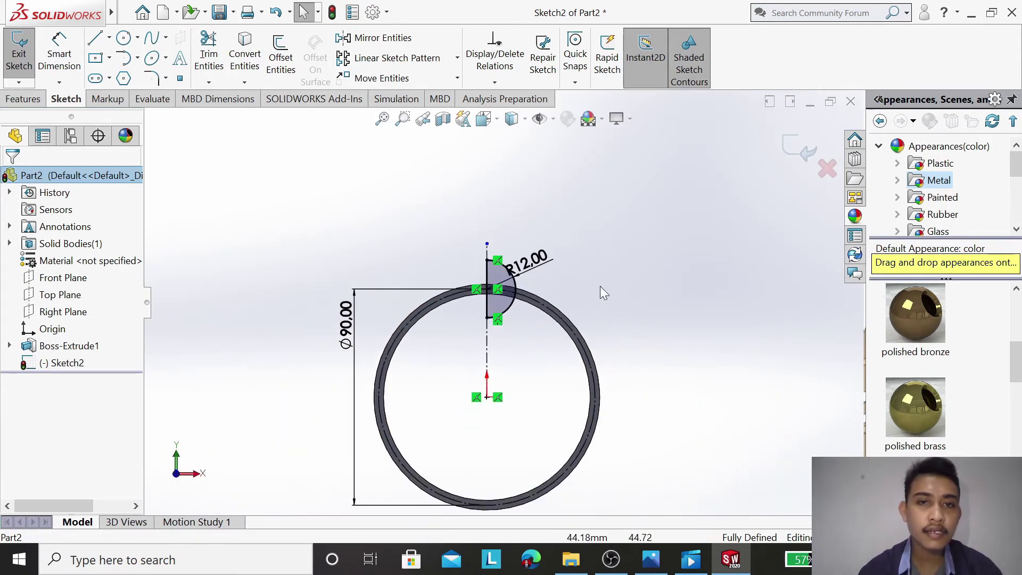
{"action": "right_click", "coordinate": [671, 290]}
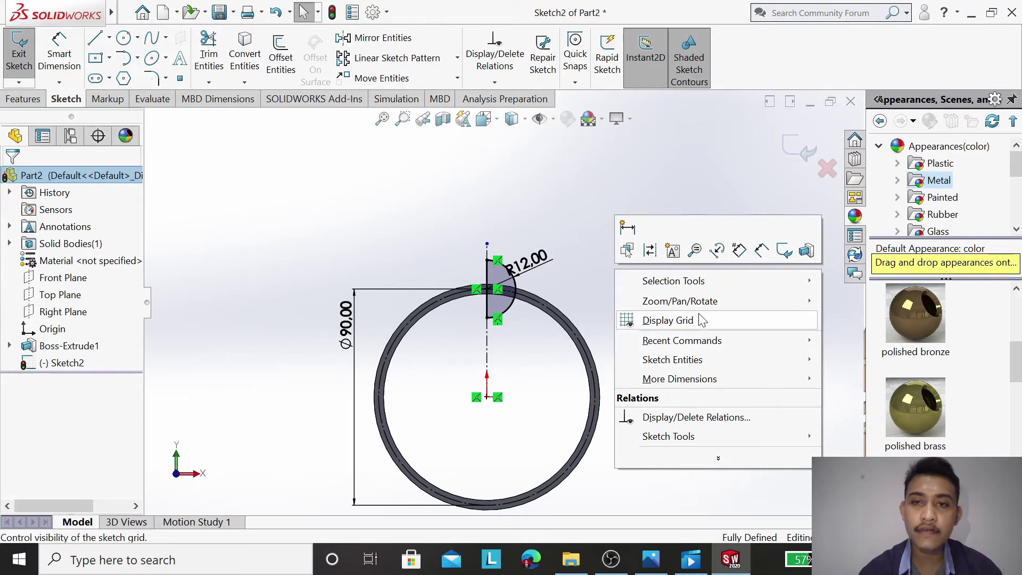
{"action": "mouse_move", "coordinate": [679, 301]}
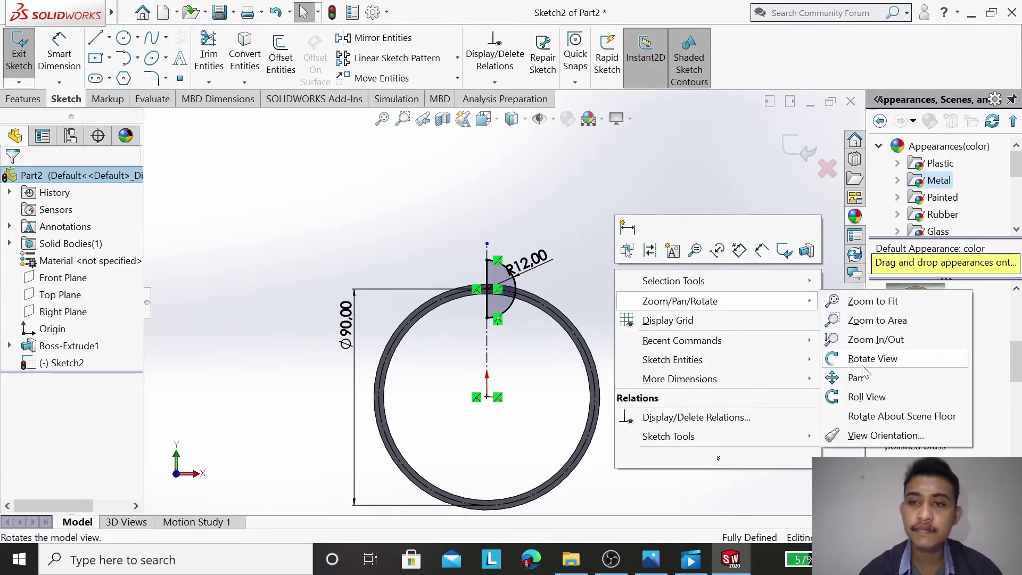
{"action": "left_click", "coordinate": [862, 366]}
{"action": "left_click_drag", "start_coordinate": [728, 300], "coordinate": [587, 240]}
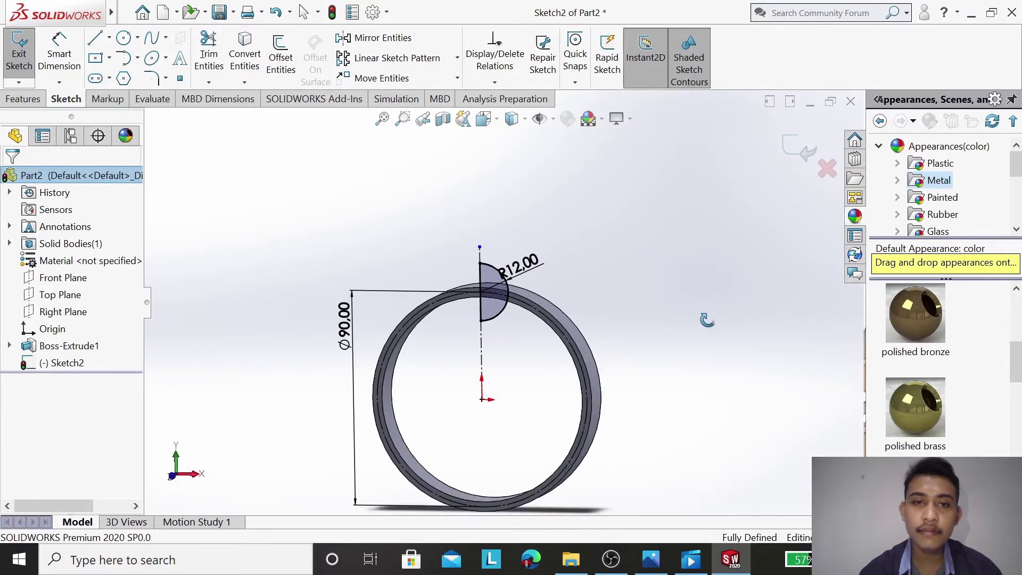
{"action": "right_click", "coordinate": [587, 240]}
{"action": "left_click", "coordinate": [618, 251]}
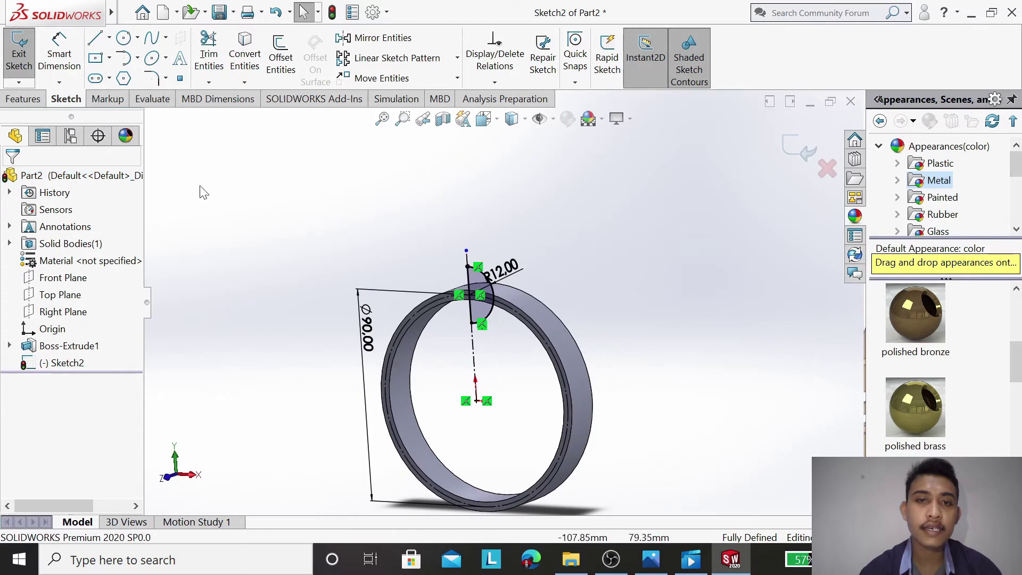
Step: Revolve-cut the R12 half-circle 360° about the centerline to groove the rim
{"action": "left_click", "coordinate": [21, 99]}
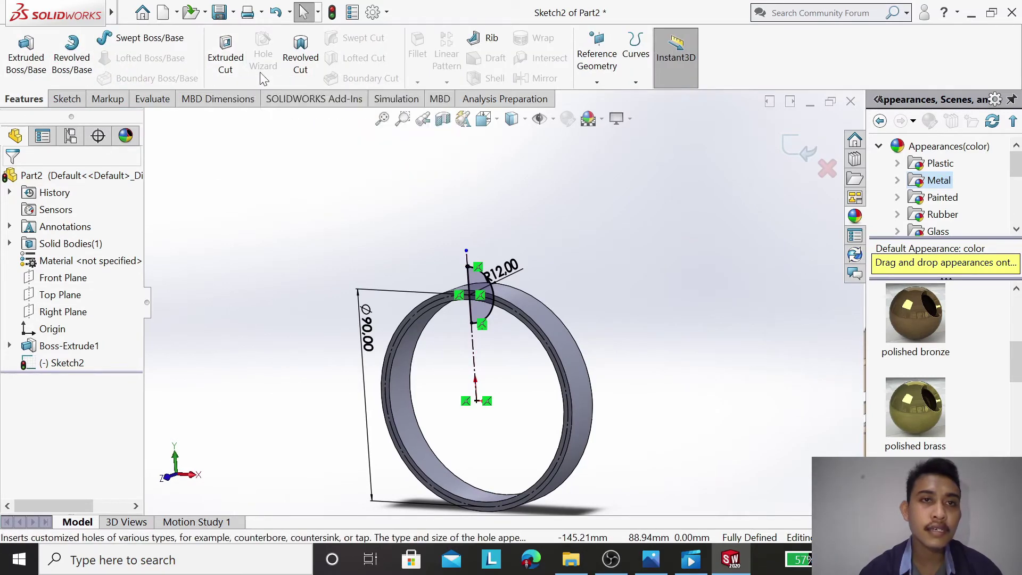
{"action": "left_click", "coordinate": [300, 65]}
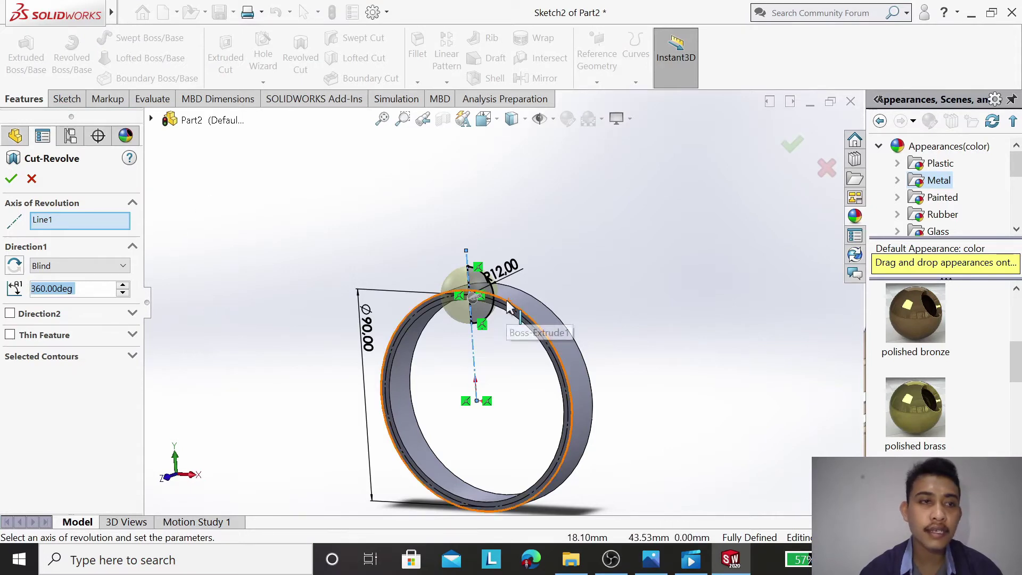
{"action": "left_click", "coordinate": [11, 180]}
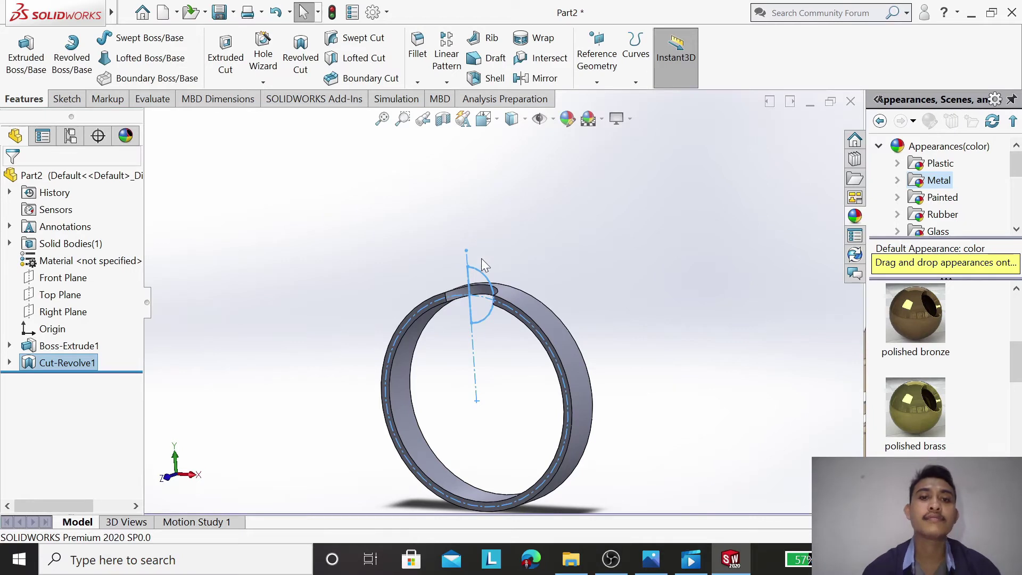
Step: Start a Circular Pattern of the groove cut, then cancel it
{"action": "scroll", "coordinate": [434, 392], "scroll_direction": "down", "scroll_amount": 1}
{"action": "scroll", "coordinate": [443, 379], "scroll_direction": "down", "scroll_amount": 1}
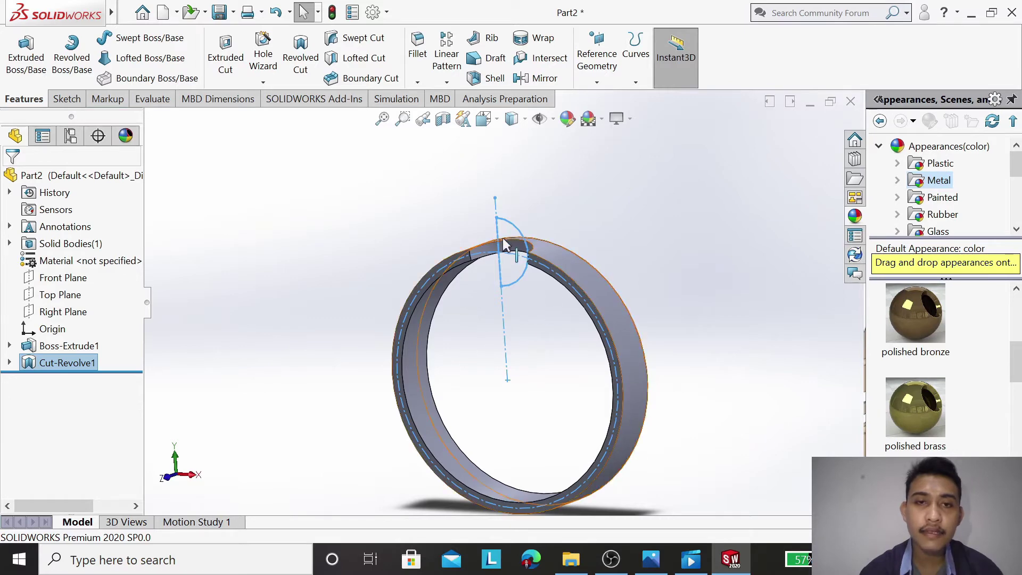
{"action": "left_click", "coordinate": [447, 87]}
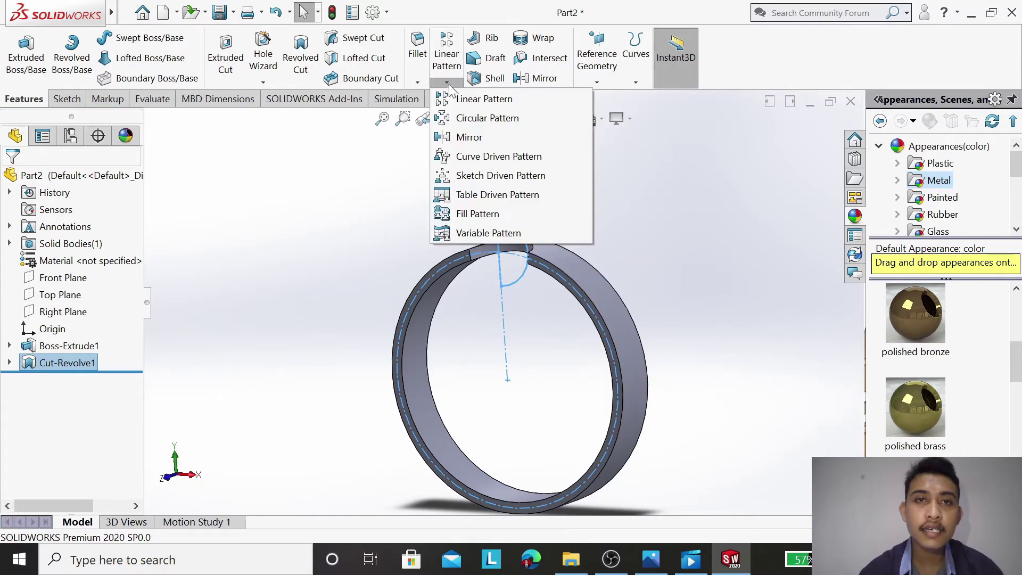
{"action": "left_click", "coordinate": [461, 120]}
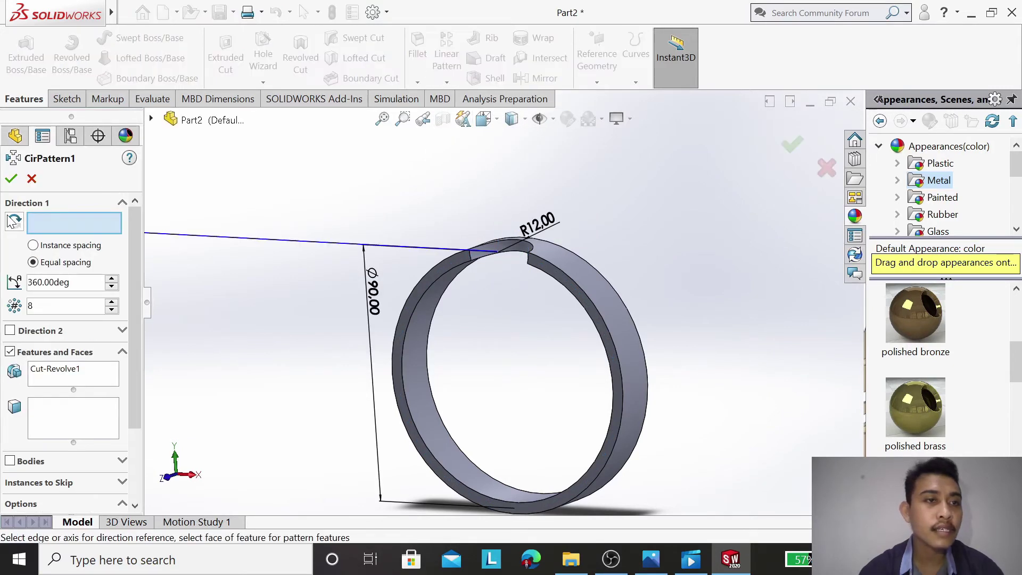
{"action": "left_click", "coordinate": [32, 179]}
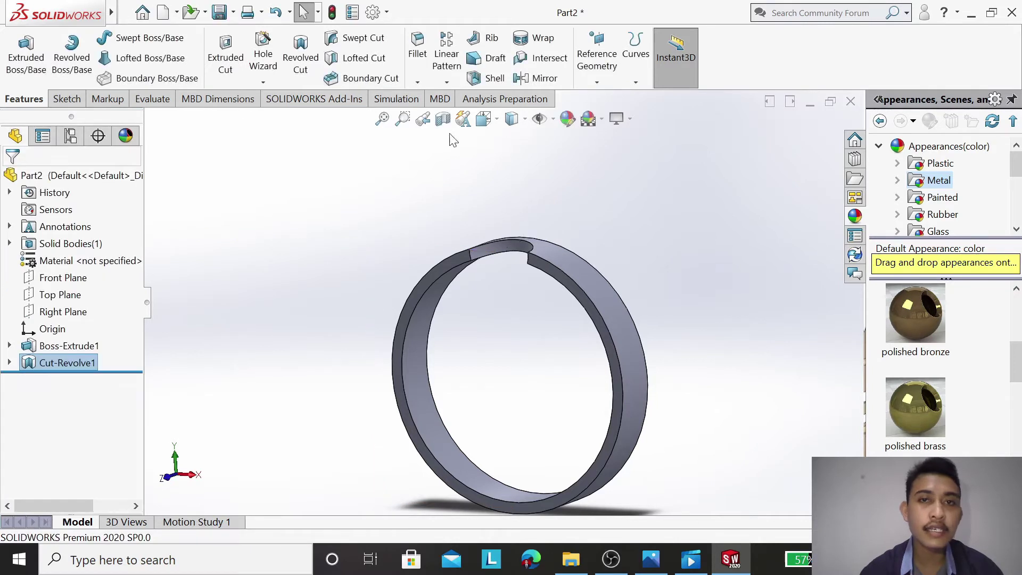
Step: Undo Cut-Revolve1, reopening the R12 groove sketch for editing
{"action": "left_click", "coordinate": [552, 121]}
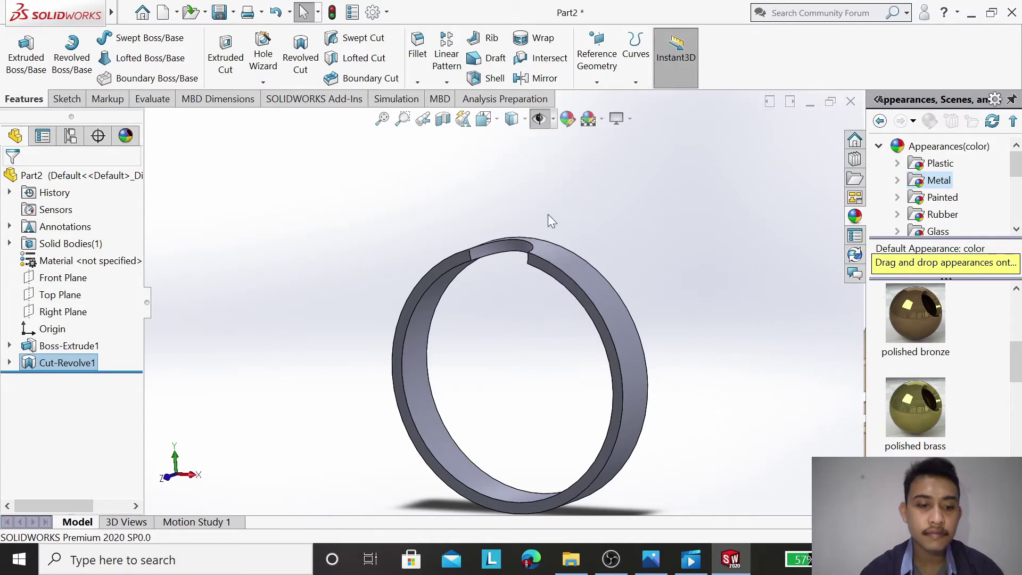
{"action": "key", "text": "ctrl+z"}
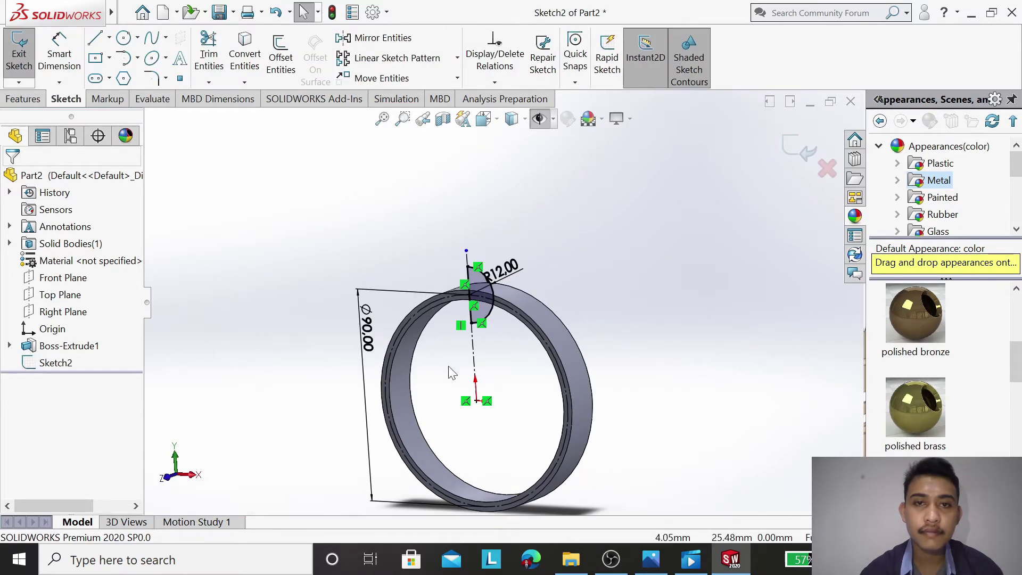
{"action": "scroll", "coordinate": [385, 411], "scroll_direction": "down", "scroll_amount": 2}
{"action": "left_click", "coordinate": [553, 118]}
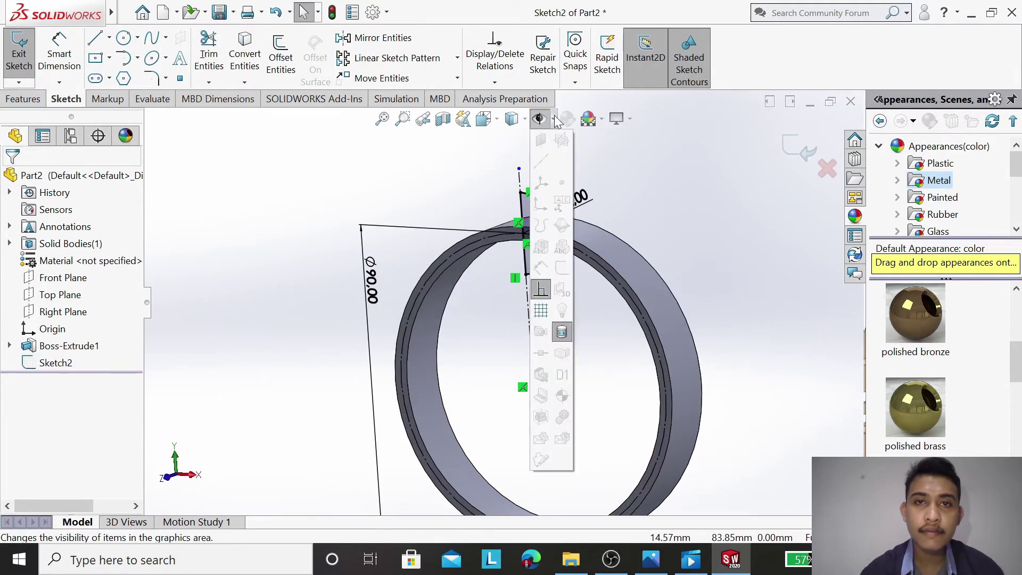
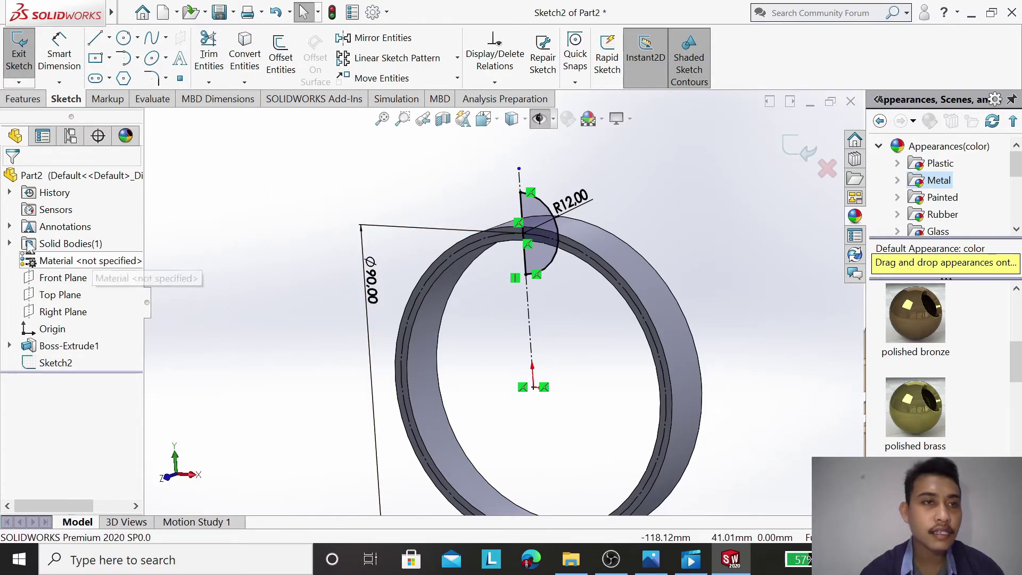
Step: Revolve-cut the R12 half-circle sketch 360° about Line1 to notch the ring's top
{"action": "left_click", "coordinate": [23, 99]}
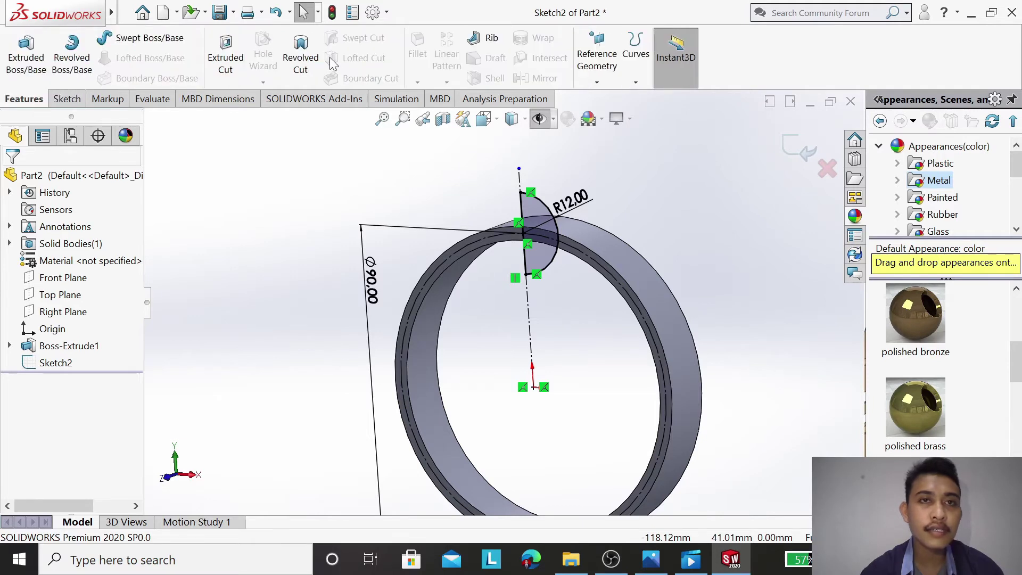
{"action": "left_click", "coordinate": [302, 56]}
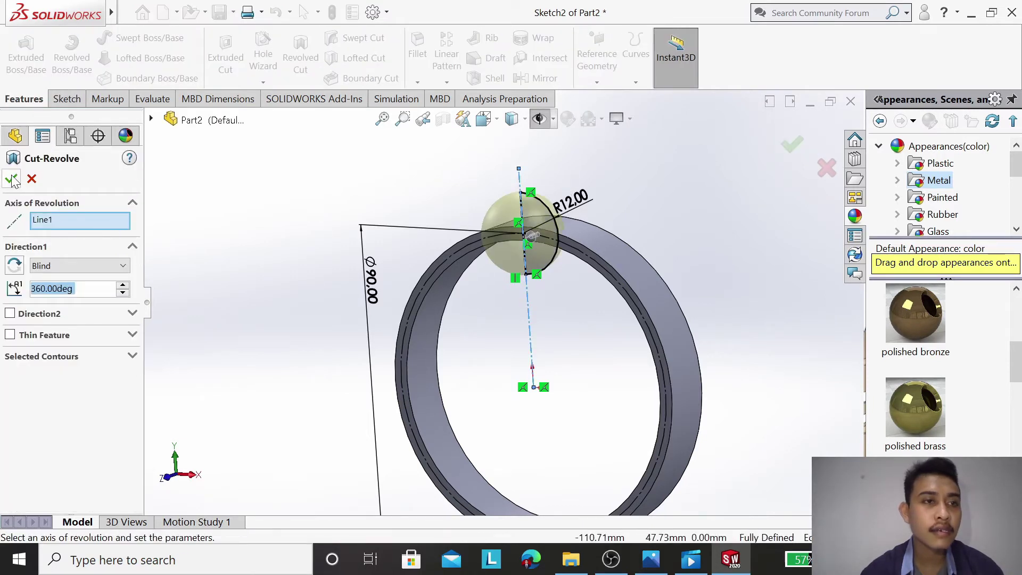
{"action": "left_click", "coordinate": [12, 179]}
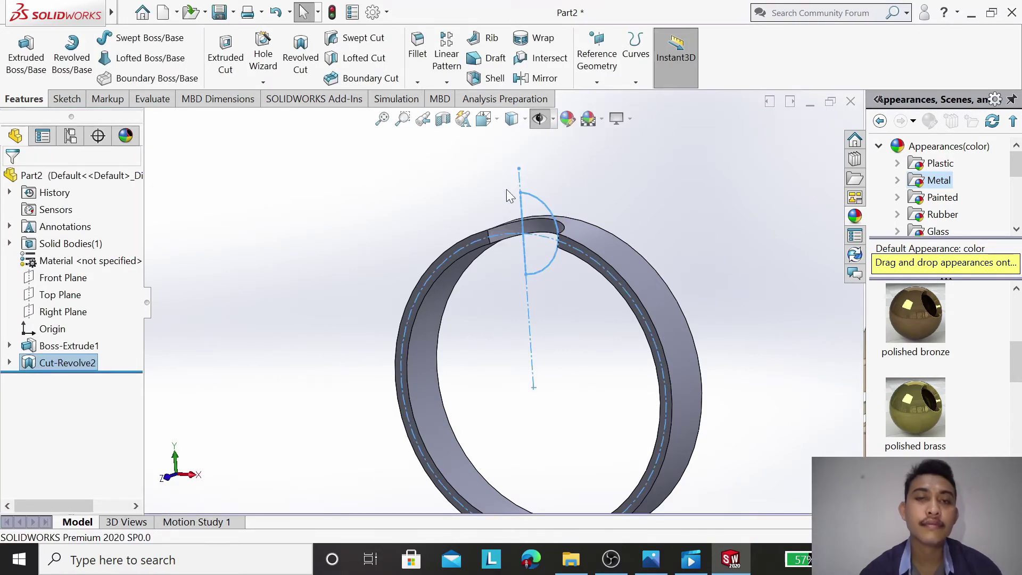
{"action": "left_click", "coordinate": [551, 124]}
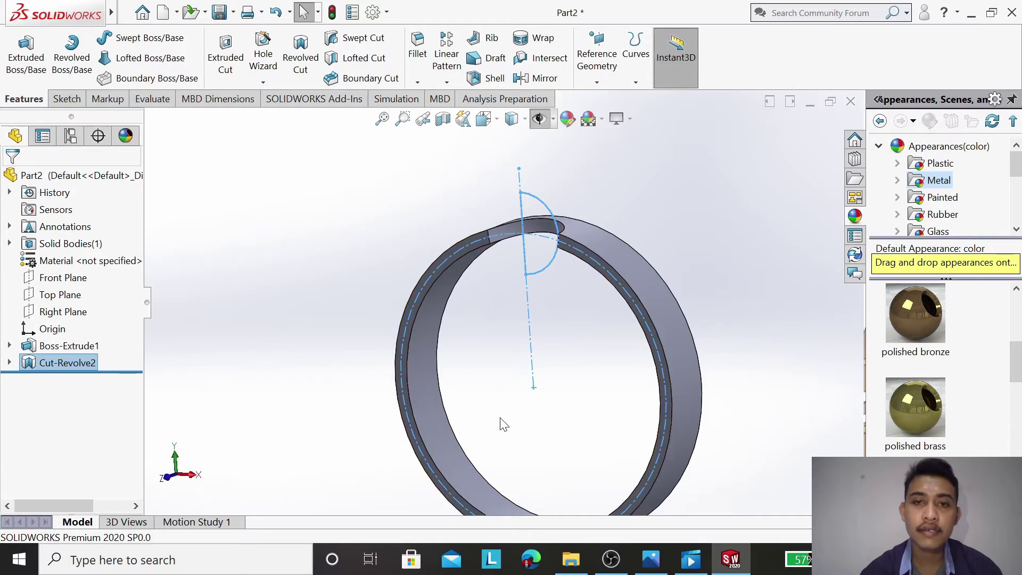
Step: Turn on View Temporary Axes from the Hide/Show Items menu
{"action": "key", "text": "Escape"}
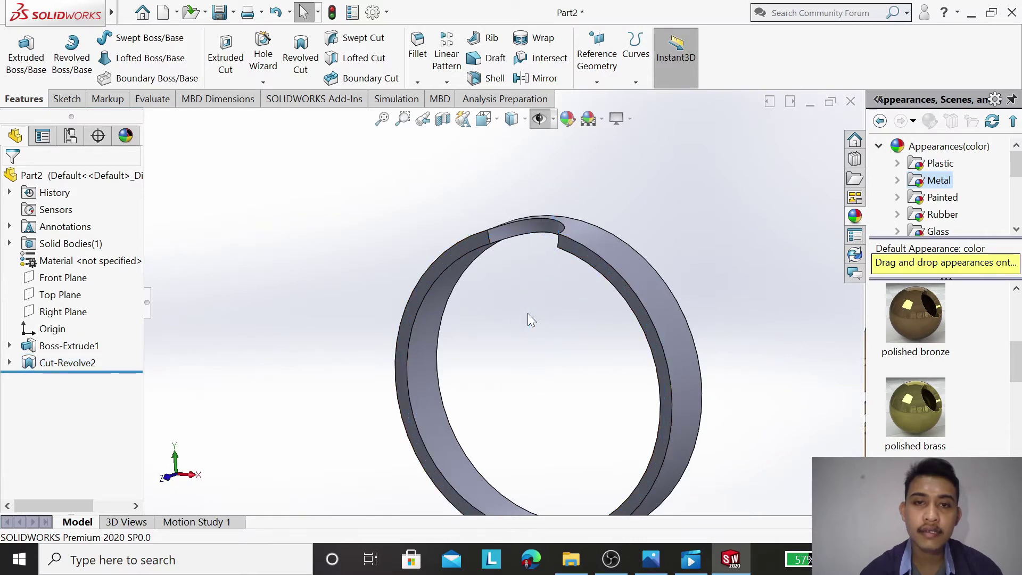
{"action": "left_click", "coordinate": [552, 120]}
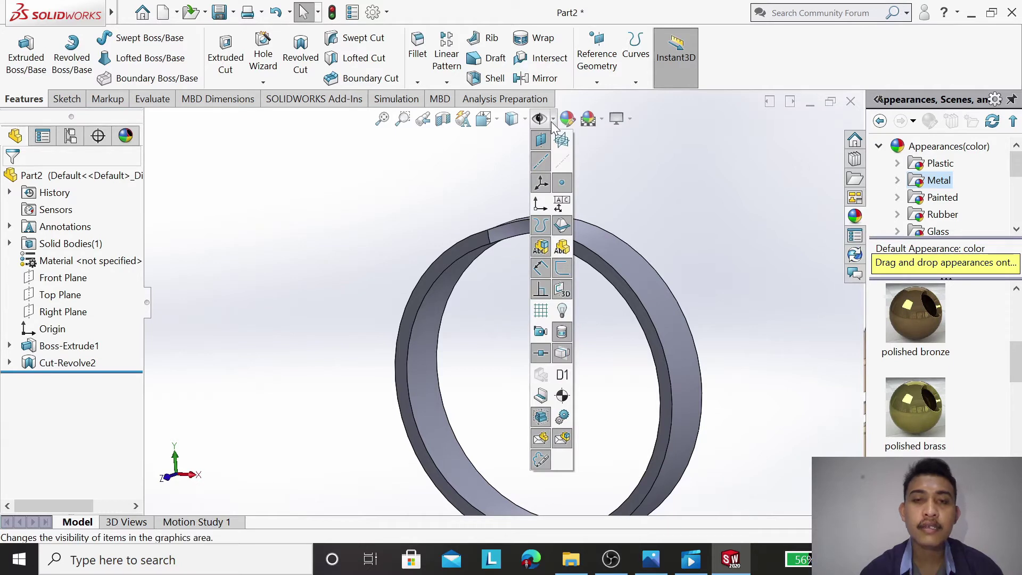
{"action": "left_click", "coordinate": [560, 170]}
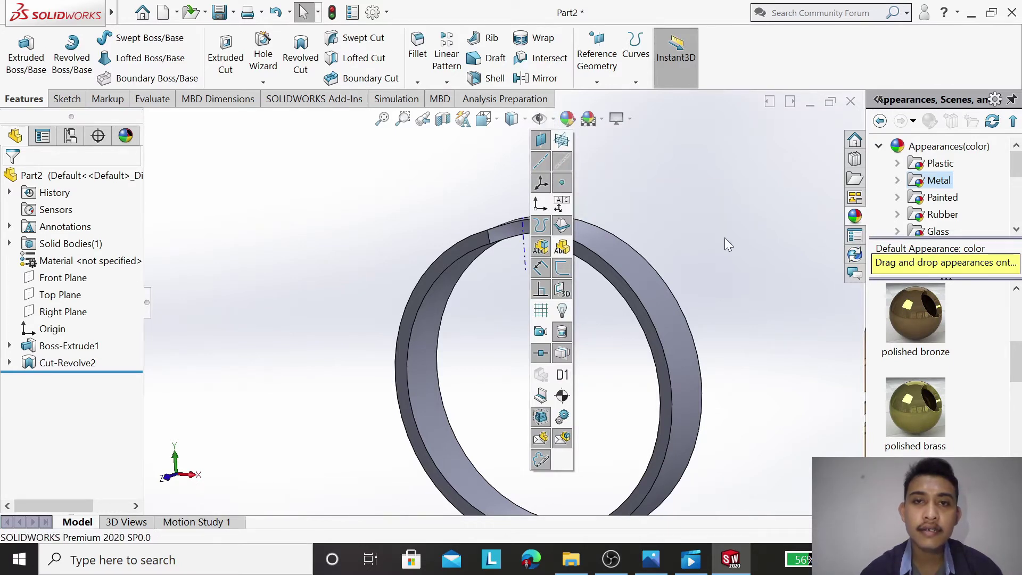
{"action": "left_click", "coordinate": [669, 226]}
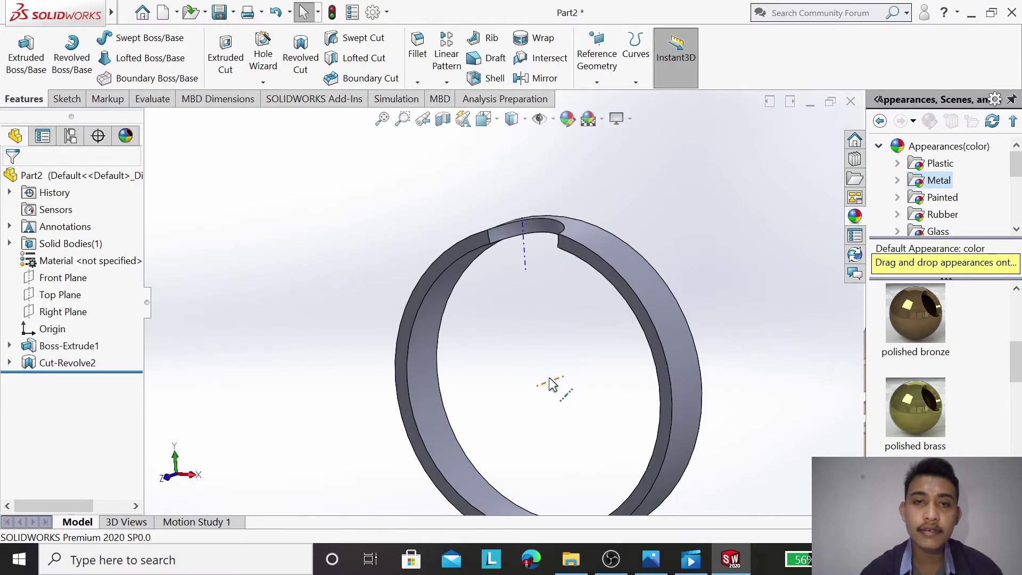
Step: Start a circular pattern, then cancel it for now
{"action": "left_click", "coordinate": [447, 82]}
{"action": "left_click", "coordinate": [482, 118]}
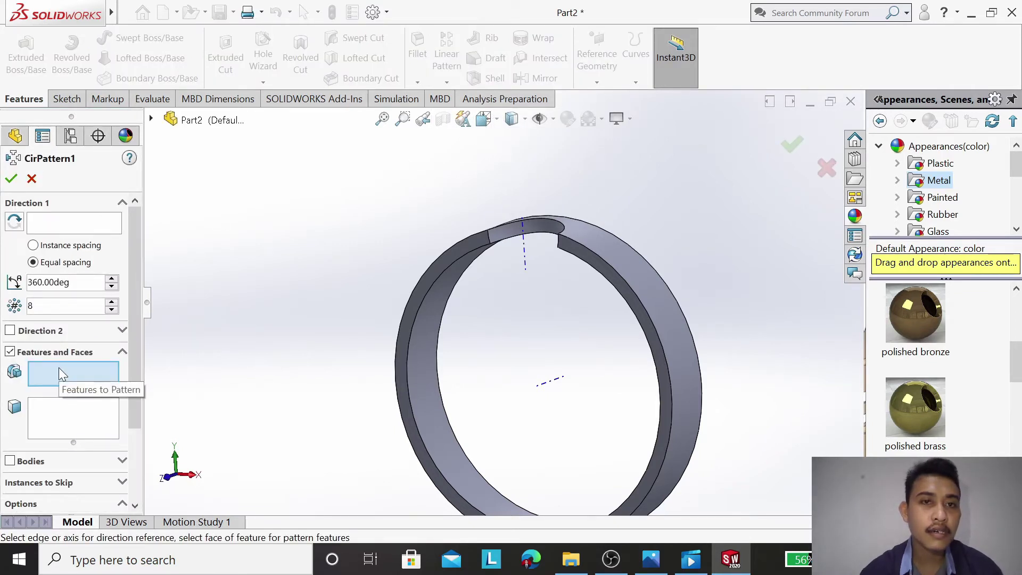
{"action": "left_click", "coordinate": [31, 178]}
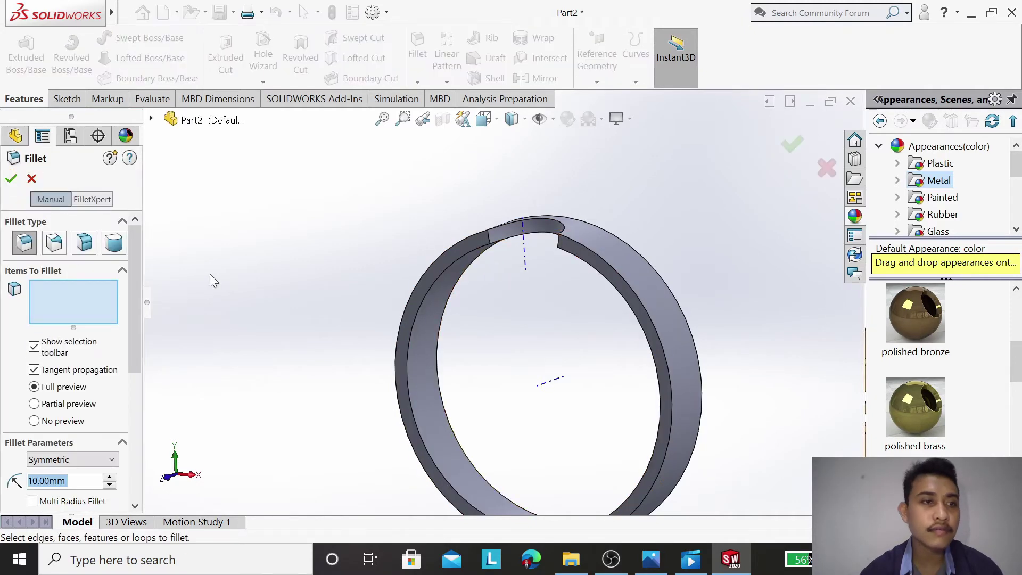
Step: Fillet both edges where the groove meets the ring with a 2.1 mm radius
{"action": "scroll", "coordinate": [540, 289], "scroll_direction": "down", "scroll_amount": 2}
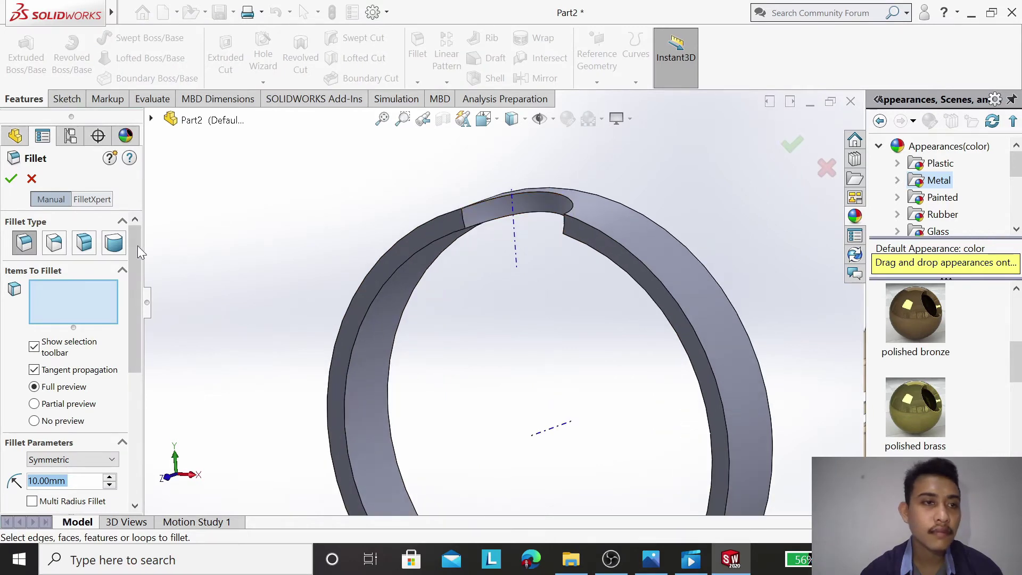
{"action": "type", "text": "2"}
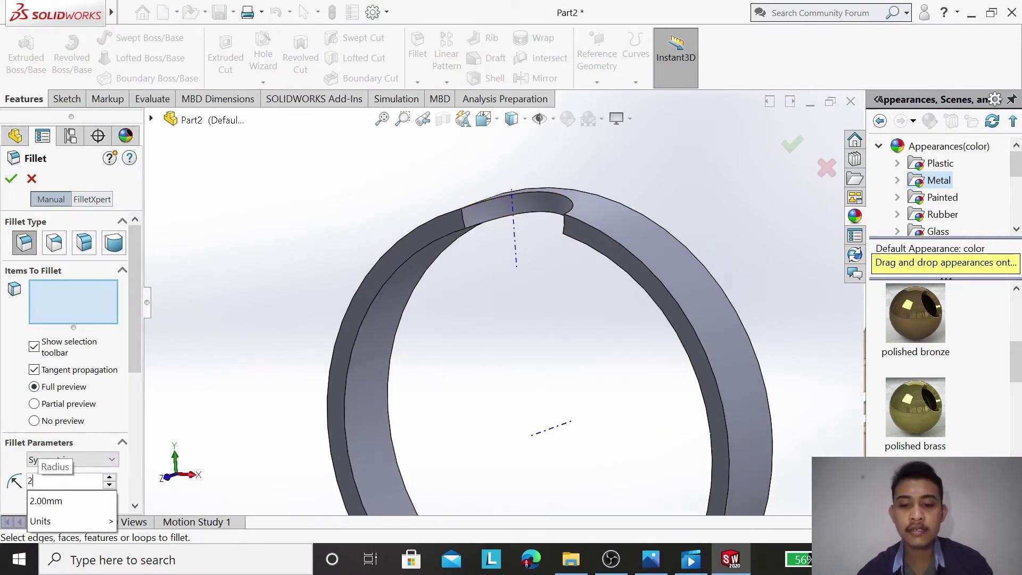
{"action": "type", "text": ".1"}
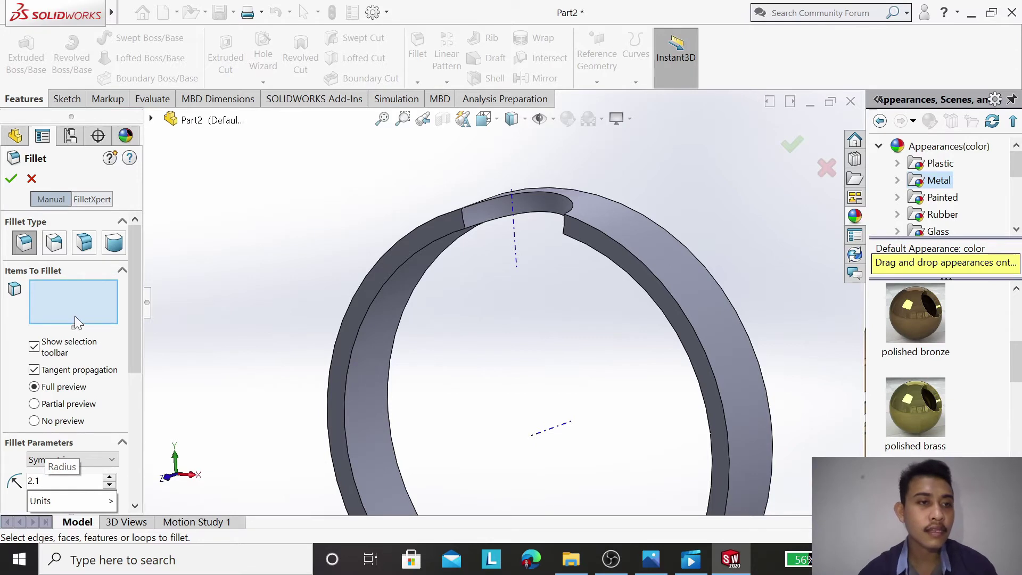
{"action": "left_click", "coordinate": [59, 302]}
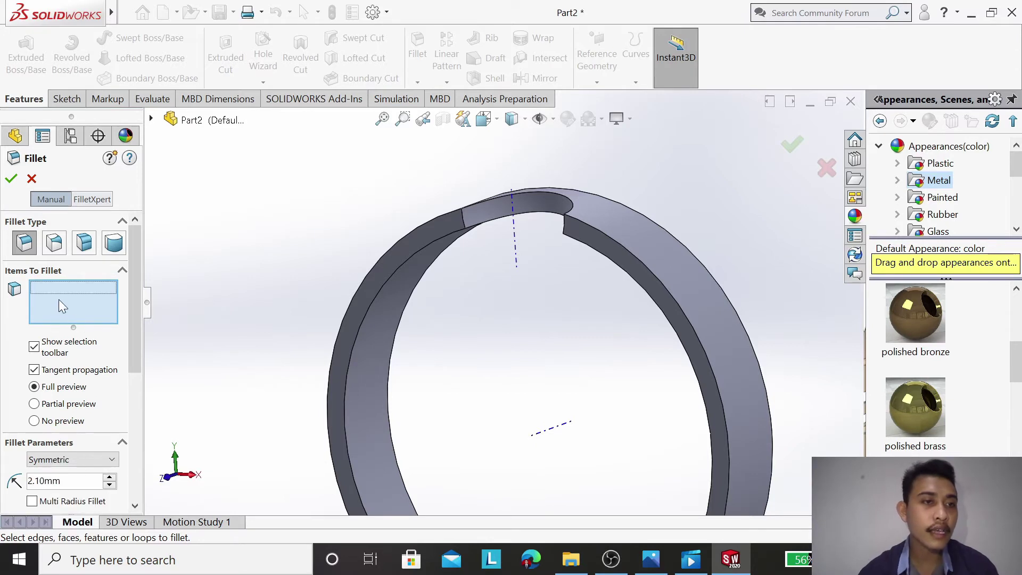
{"action": "left_click", "coordinate": [463, 216]}
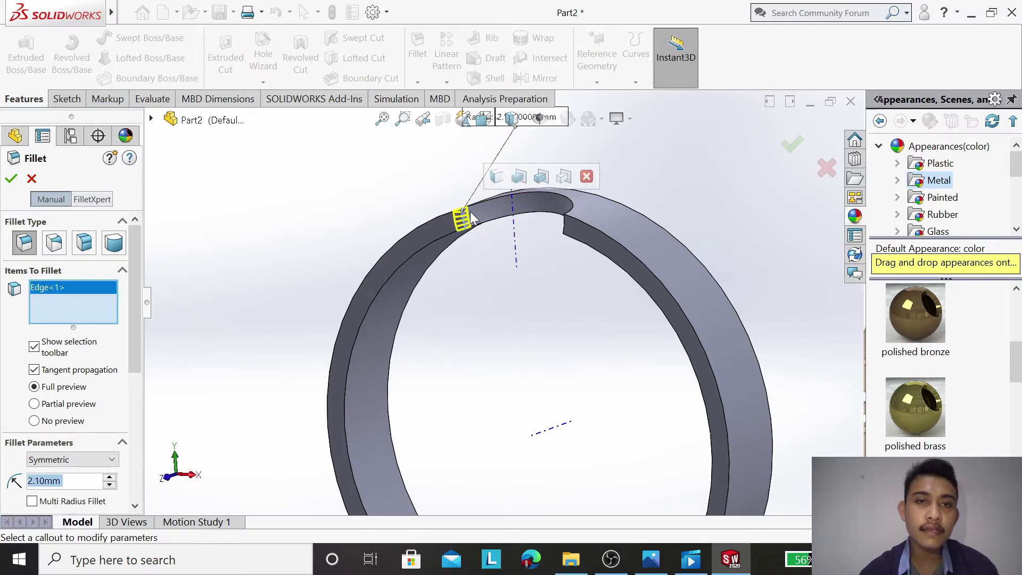
{"action": "left_click", "coordinate": [567, 230]}
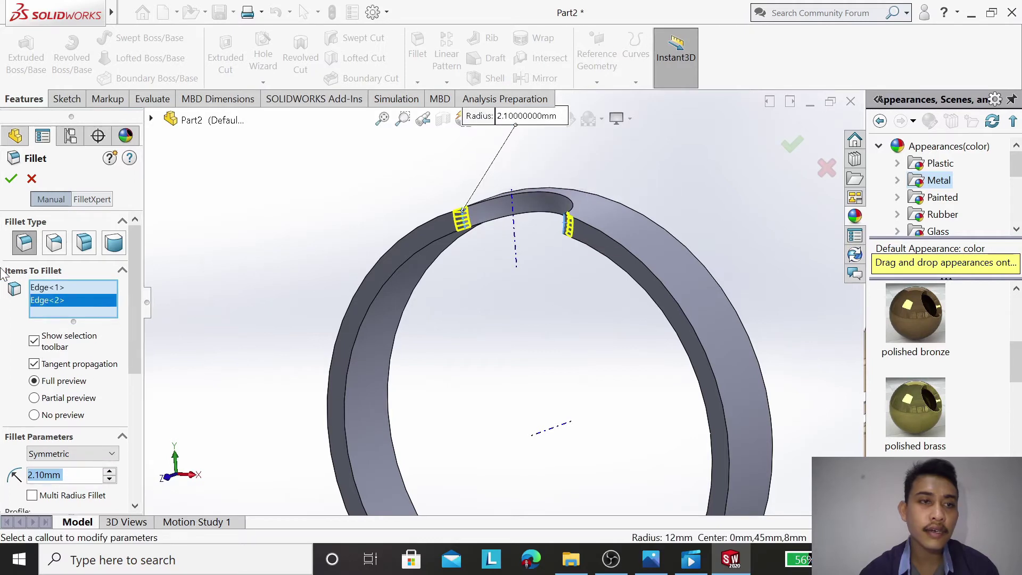
{"action": "left_click", "coordinate": [11, 179]}
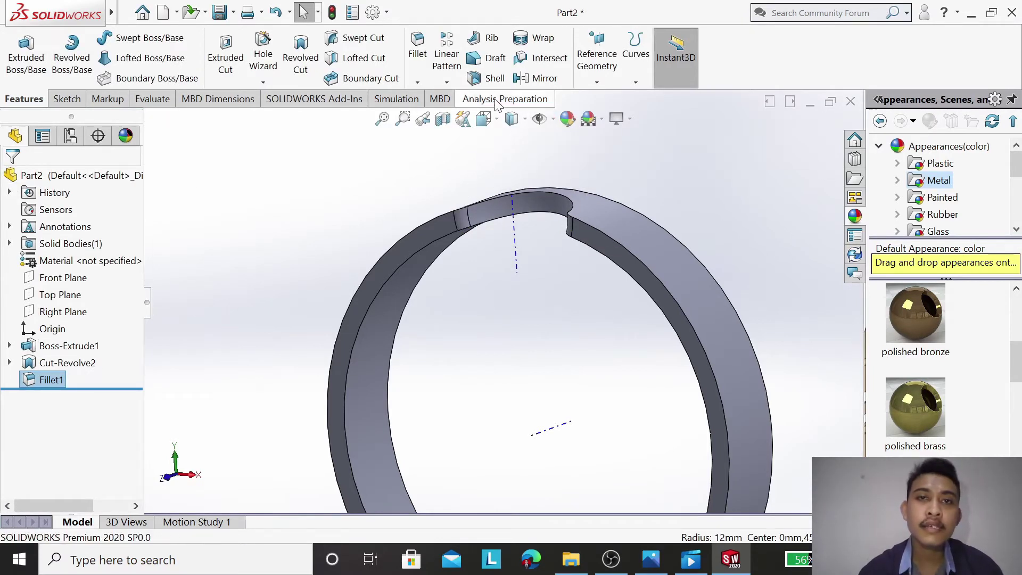
Step: Circularly pattern the groove cut and its fillet eight times about the ring's central axis
{"action": "left_click", "coordinate": [447, 82]}
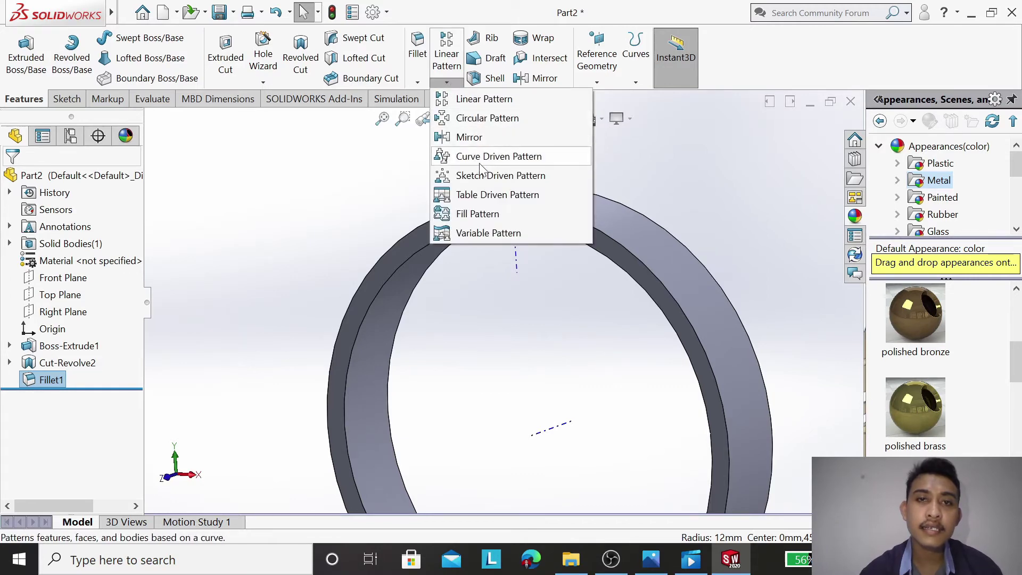
{"action": "left_click", "coordinate": [487, 118]}
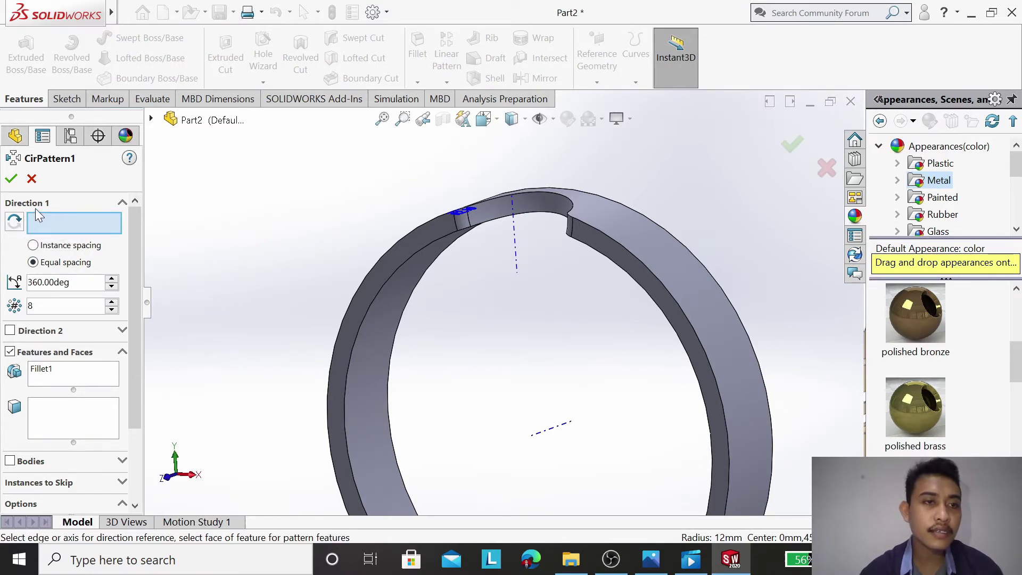
{"action": "left_click", "coordinate": [556, 432]}
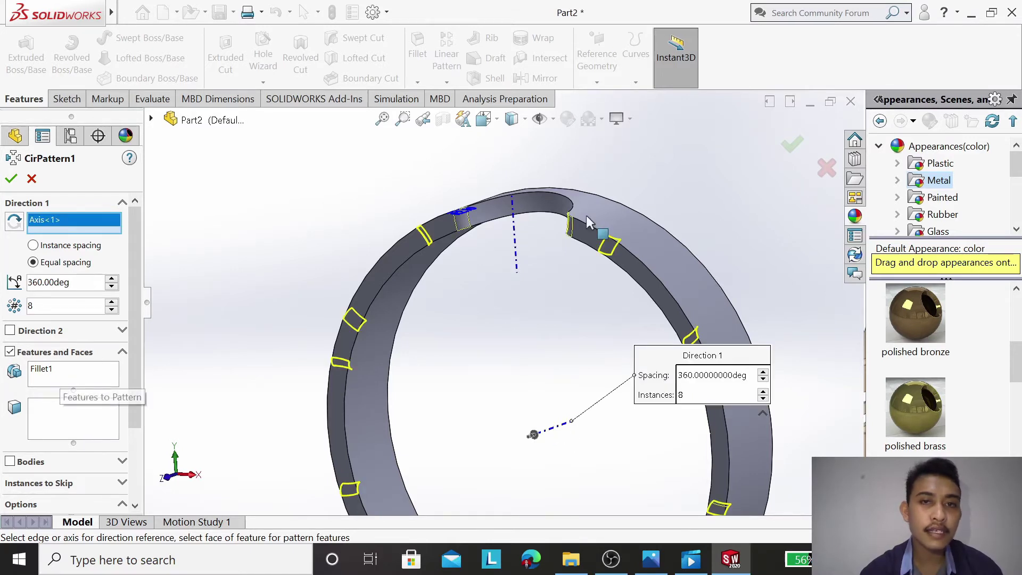
{"action": "left_click", "coordinate": [528, 200]}
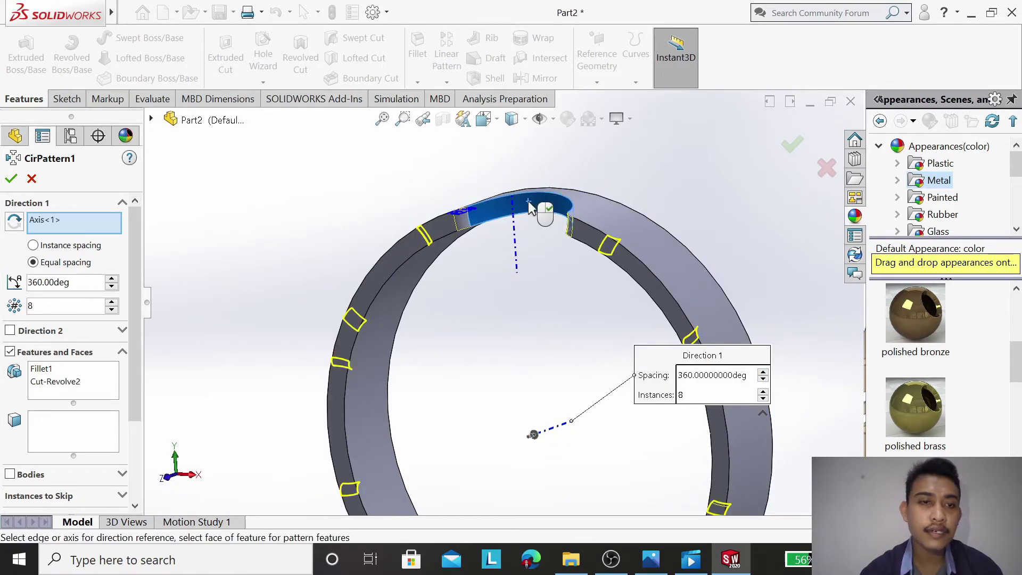
{"action": "right_click", "coordinate": [64, 375]}
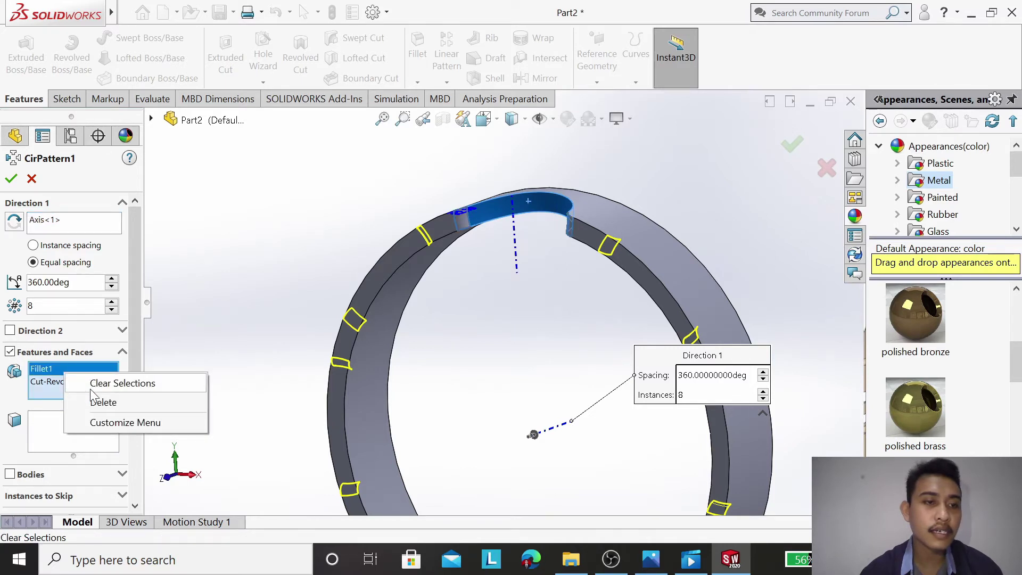
{"action": "left_click", "coordinate": [91, 391]}
{"action": "left_click", "coordinate": [522, 203]}
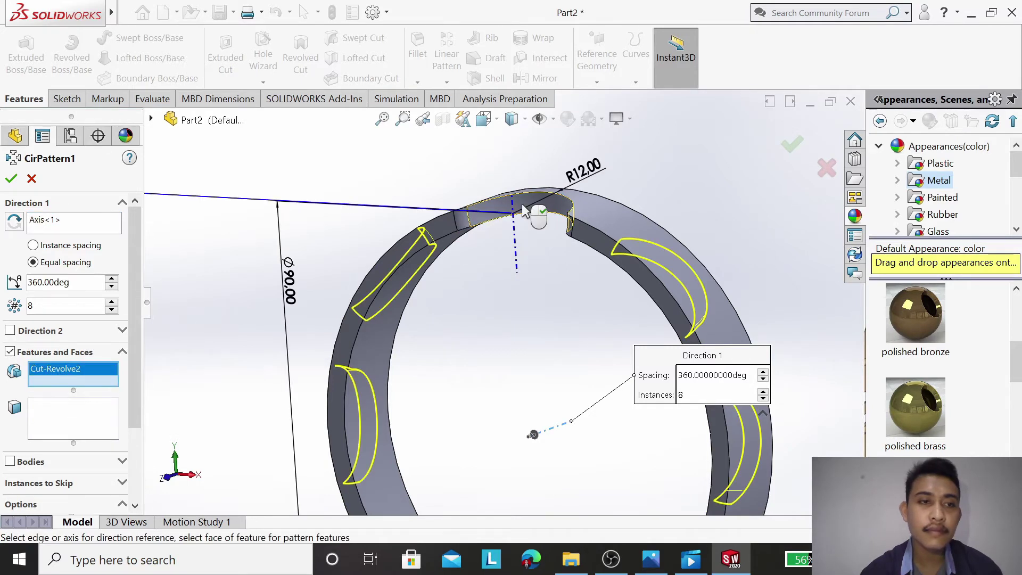
{"action": "left_click", "coordinate": [460, 224]}
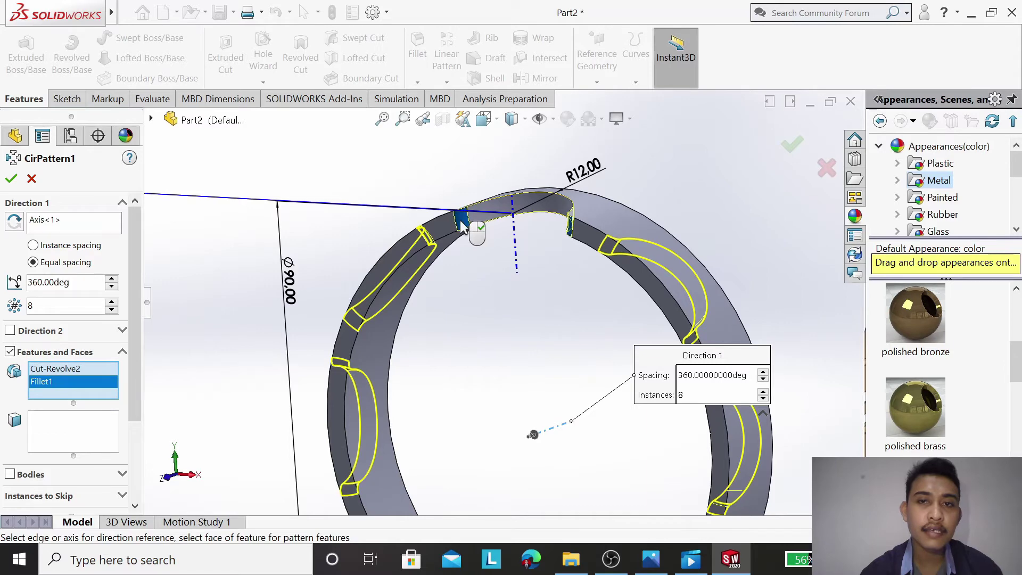
{"action": "left_click", "coordinate": [11, 179]}
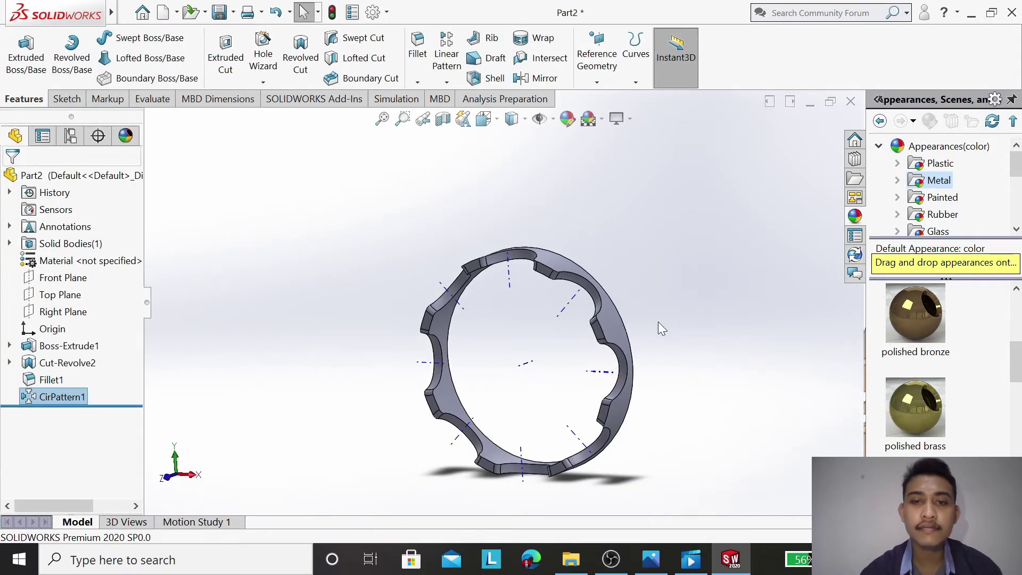
Step: Rotate the view to an angled side view of the notched ring
{"action": "right_click", "coordinate": [662, 284]}
{"action": "mouse_move", "coordinate": [726, 260]}
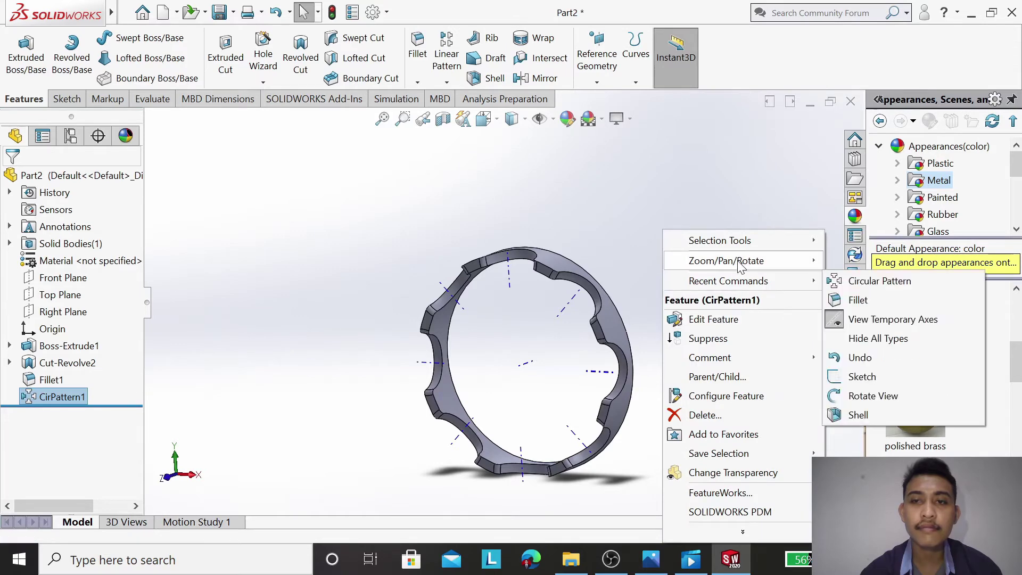
{"action": "left_click", "coordinate": [879, 336]}
{"action": "mouse_move", "coordinate": [522, 340]}
{"action": "left_mouse_down"}
{"action": "mouse_move", "coordinate": [576, 335]}
{"action": "mouse_move", "coordinate": [620, 374]}
{"action": "left_mouse_up"}
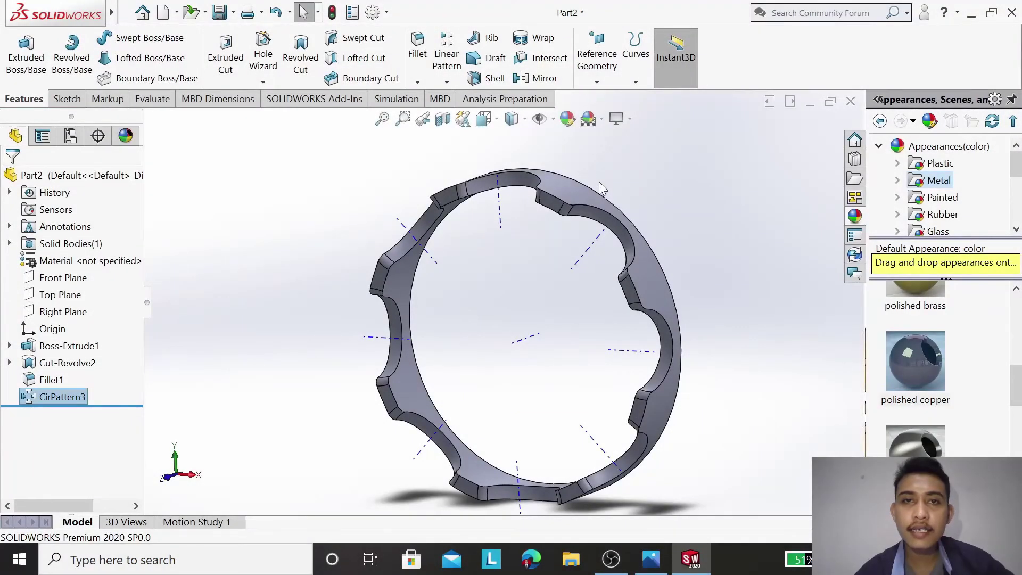
{"action": "right_click", "coordinate": [689, 188]}
{"action": "mouse_move", "coordinate": [753, 220]}
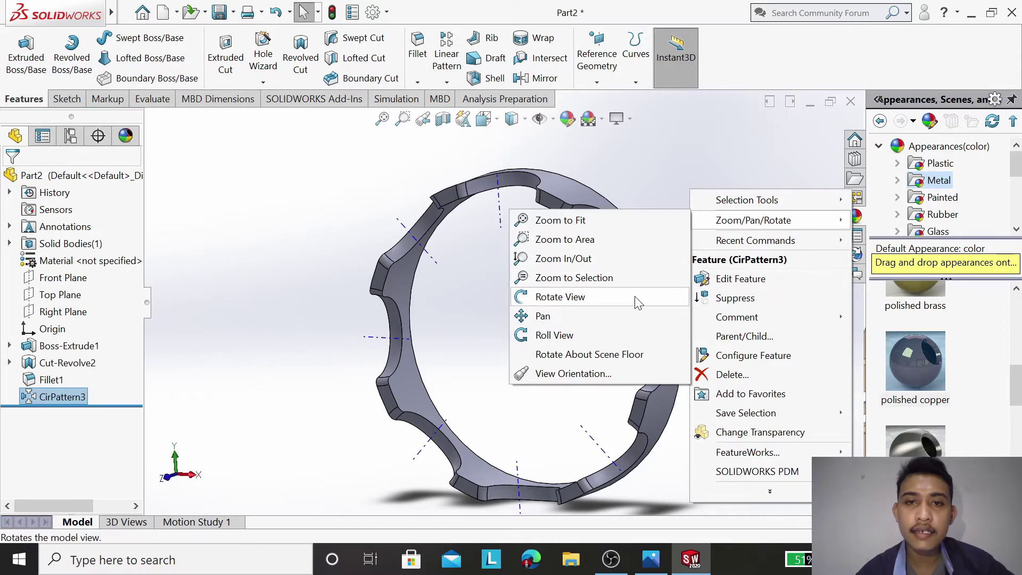
{"action": "left_click", "coordinate": [560, 297]}
{"action": "mouse_move", "coordinate": [564, 298]}
{"action": "left_mouse_down"}
{"action": "mouse_move", "coordinate": [684, 331]}
{"action": "mouse_move", "coordinate": [687, 227]}
{"action": "left_mouse_up"}
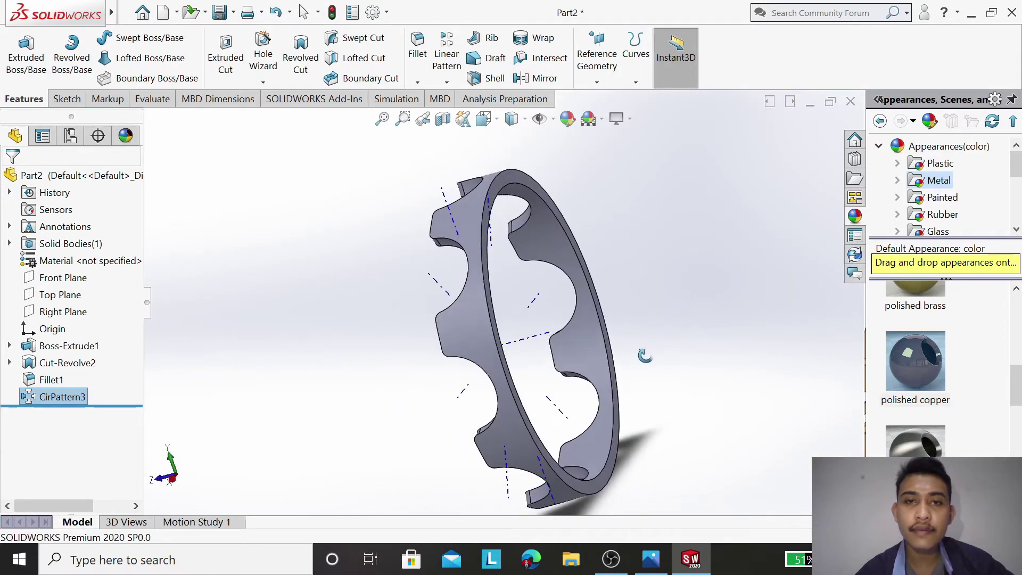
{"action": "right_click", "coordinate": [689, 228]}
{"action": "left_click", "coordinate": [714, 238]}
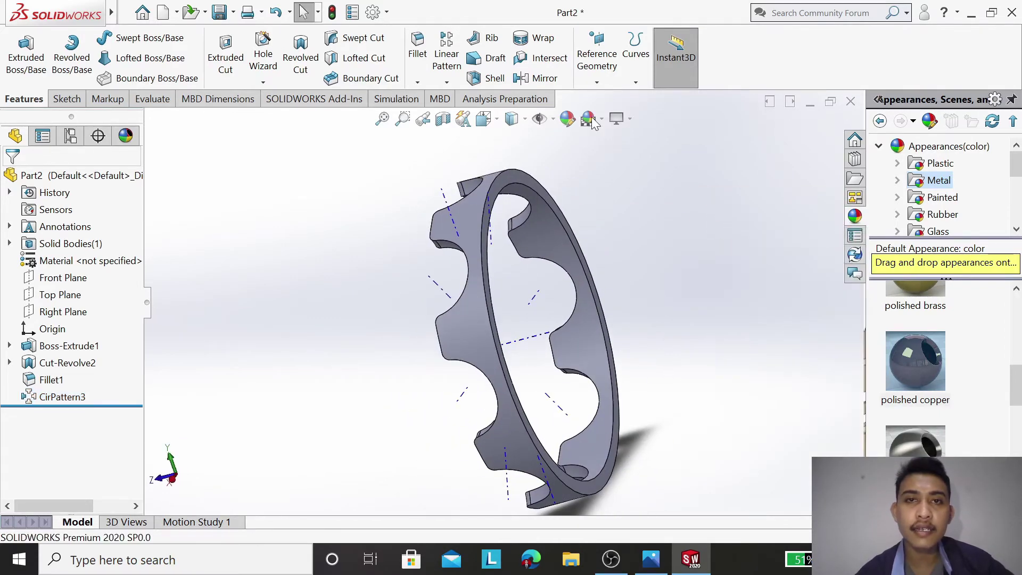
Step: Shell the ring at 1.5 mm thickness, removing its front, rim and inner faces
{"action": "left_click", "coordinate": [488, 80]}
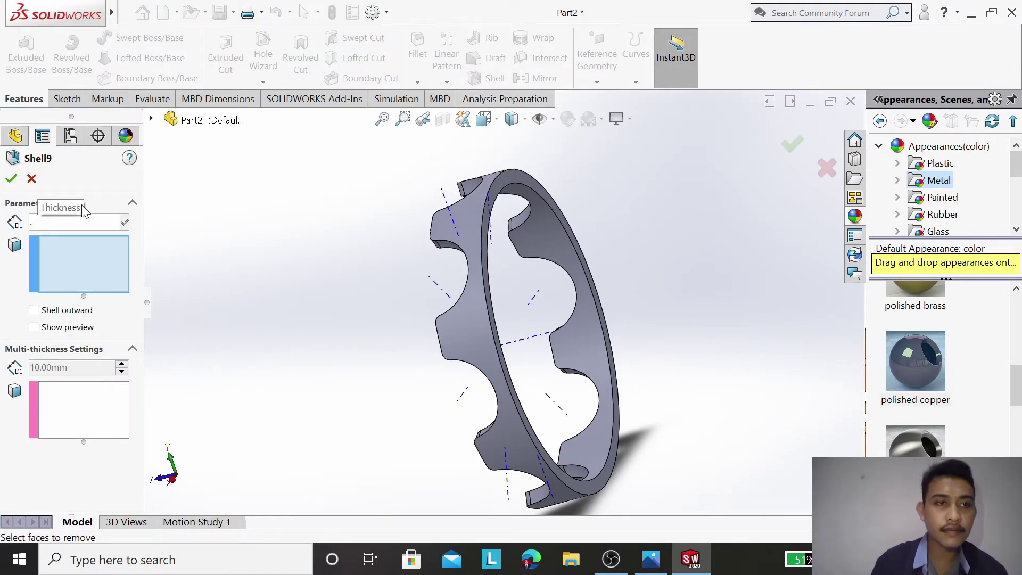
{"action": "key", "text": "BackSpace"}
{"action": "type", "text": "1"}
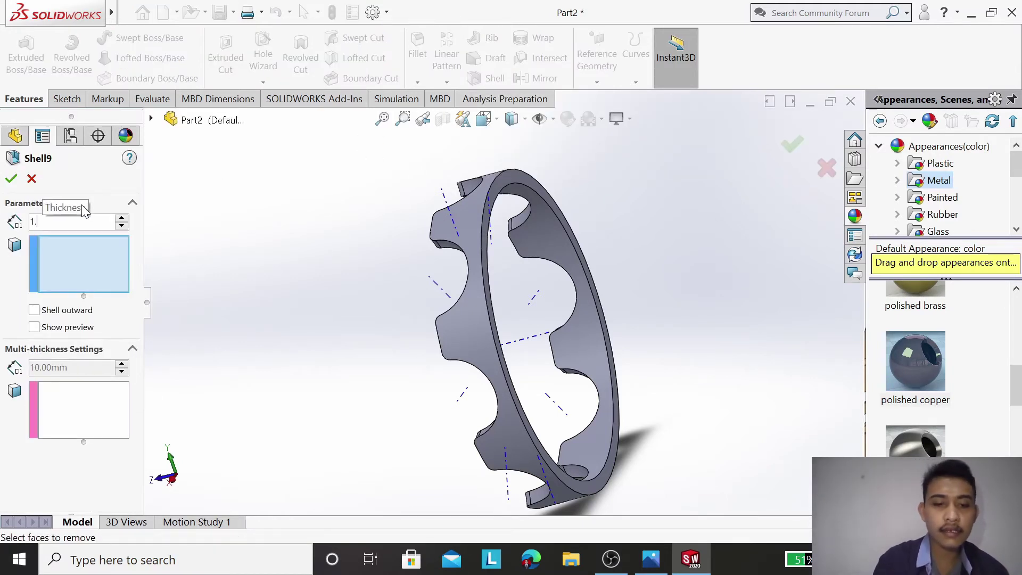
{"action": "type", "text": ".5"}
{"action": "key", "text": "Return"}
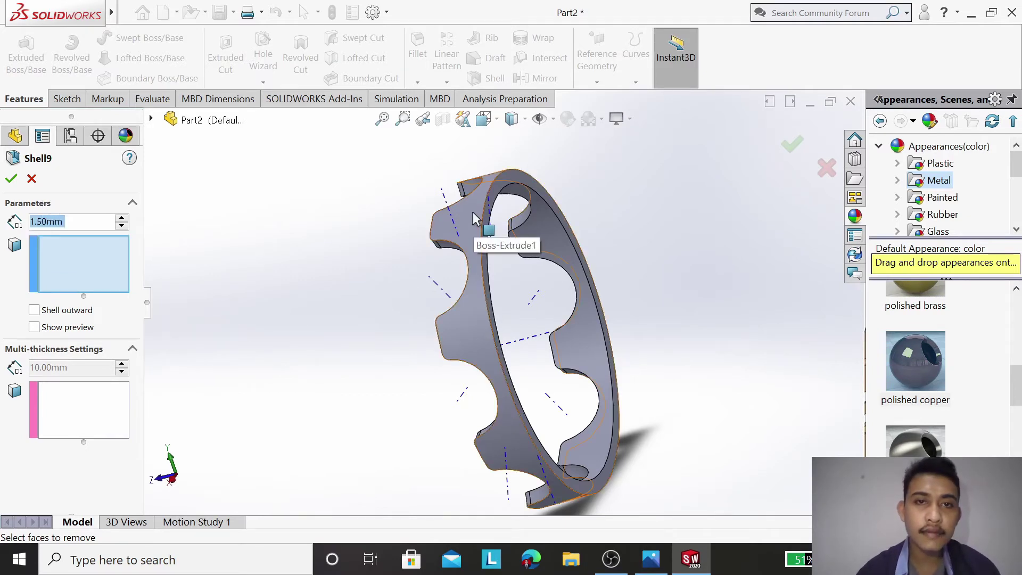
{"action": "left_click", "coordinate": [484, 226]}
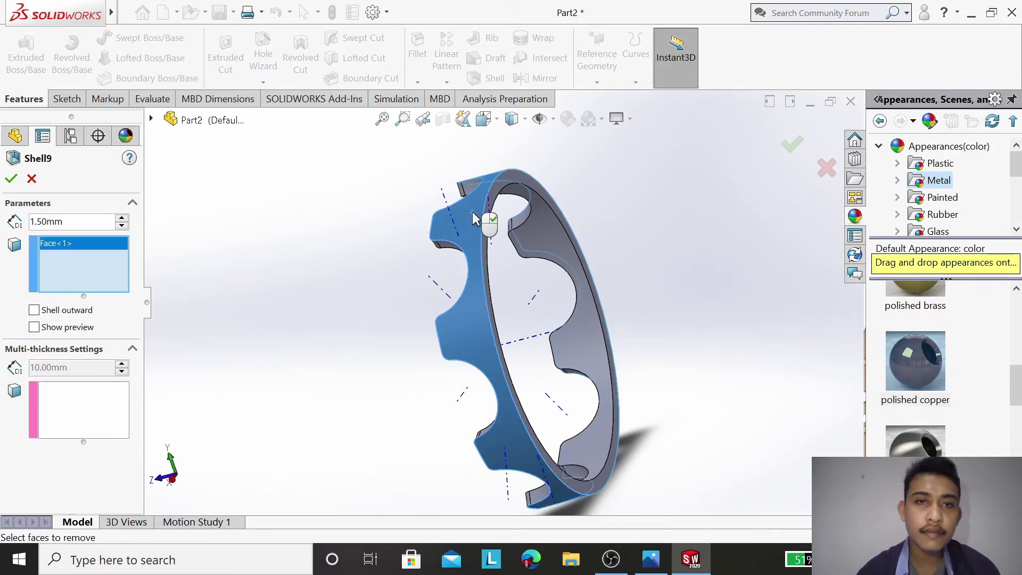
{"action": "left_click", "coordinate": [559, 213]}
{"action": "left_click", "coordinate": [546, 227]}
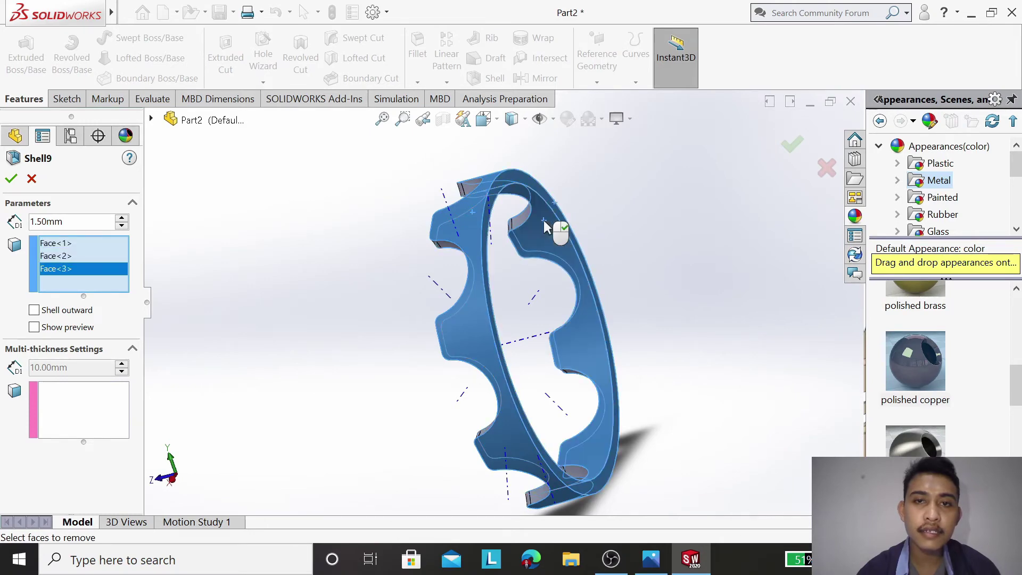
{"action": "left_click", "coordinate": [11, 179]}
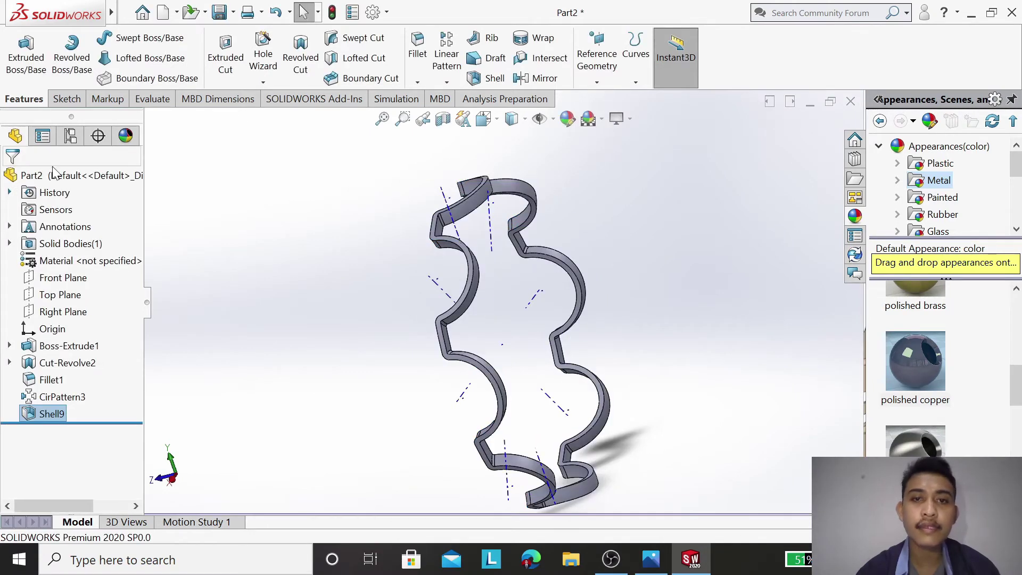
Step: Orbit the hollowed ring round to face the front
{"action": "right_click", "coordinate": [601, 207]}
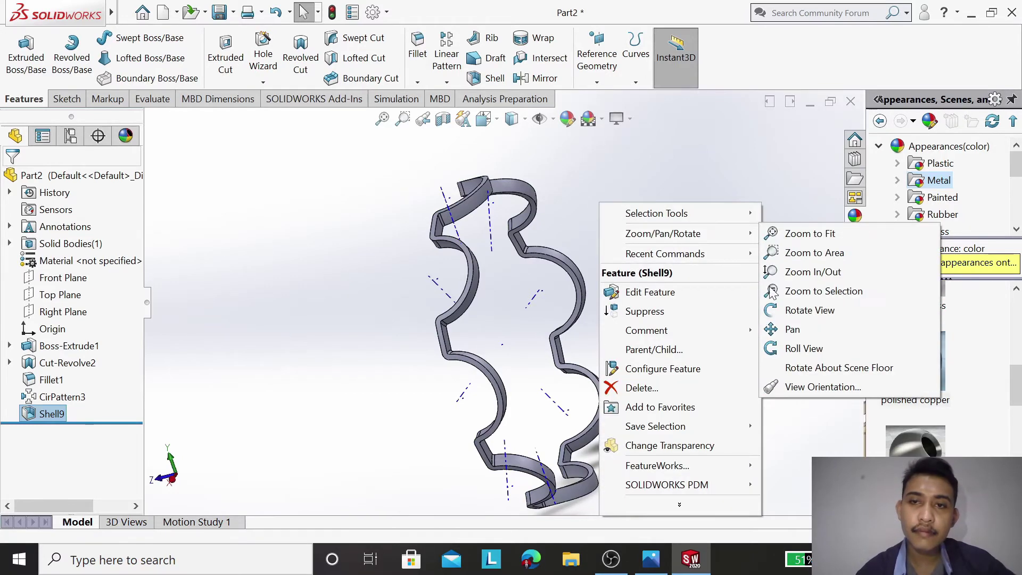
{"action": "left_click", "coordinate": [791, 314]}
{"action": "mouse_move", "coordinate": [555, 275]}
{"action": "left_mouse_down"}
{"action": "mouse_move", "coordinate": [655, 253]}
{"action": "mouse_move", "coordinate": [634, 155]}
{"action": "left_mouse_up"}
{"action": "right_click", "coordinate": [634, 155]}
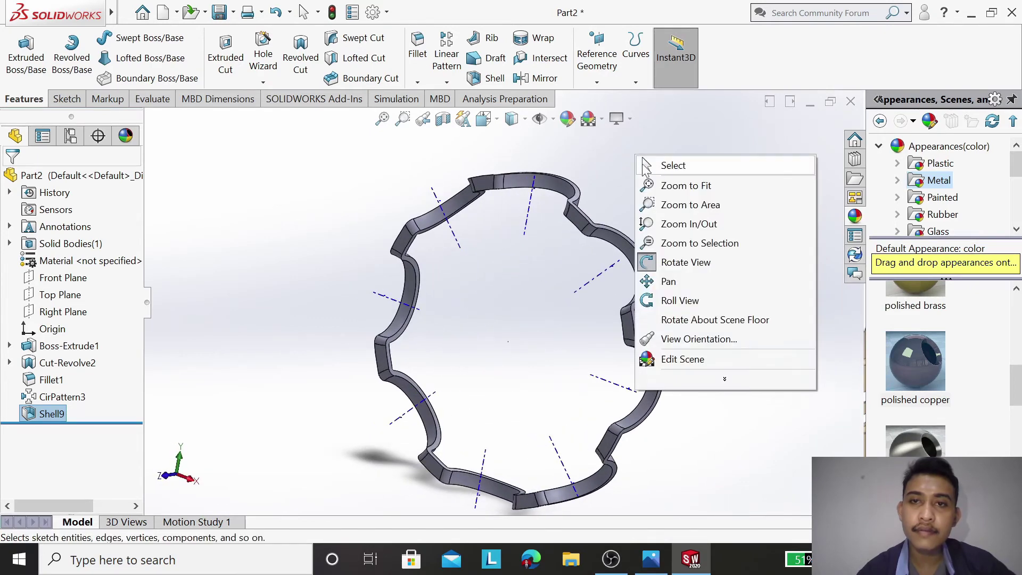
{"action": "left_click", "coordinate": [659, 166]}
Step: Start a sketch on the ring's top face and view it Normal To
{"action": "left_click", "coordinate": [483, 184]}
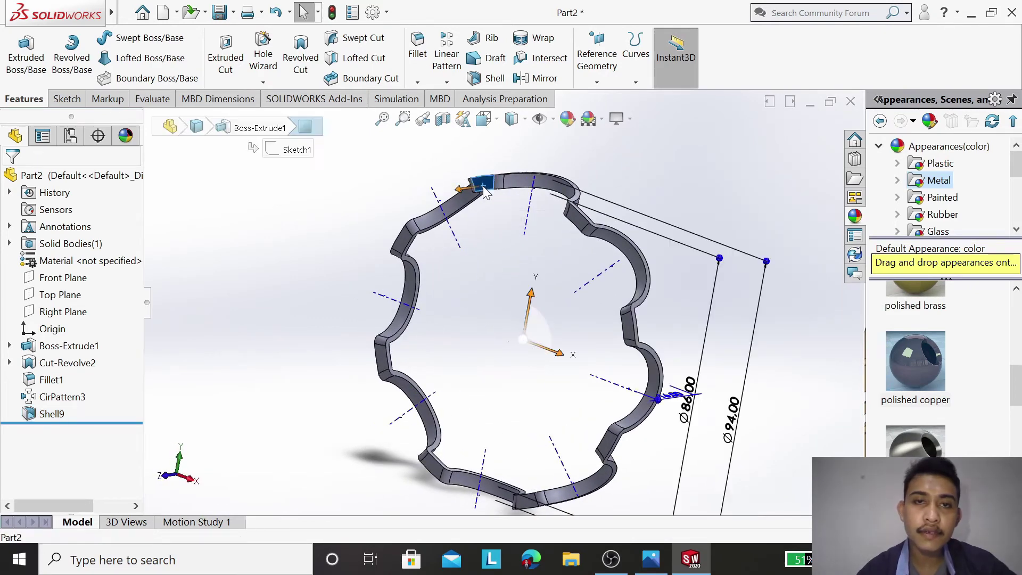
{"action": "left_click", "coordinate": [540, 151]}
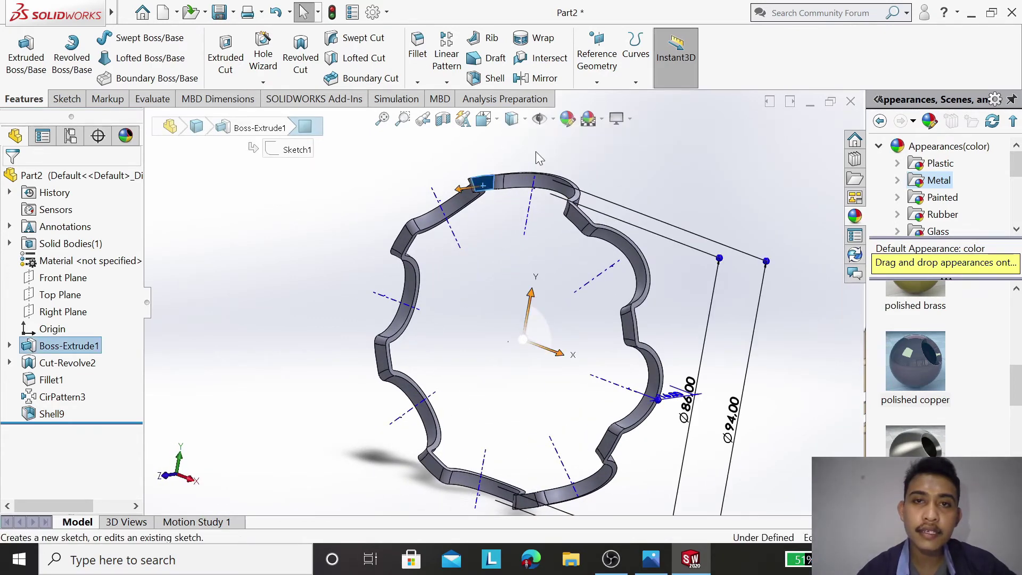
{"action": "left_click", "coordinate": [486, 119]}
{"action": "left_click", "coordinate": [498, 157]}
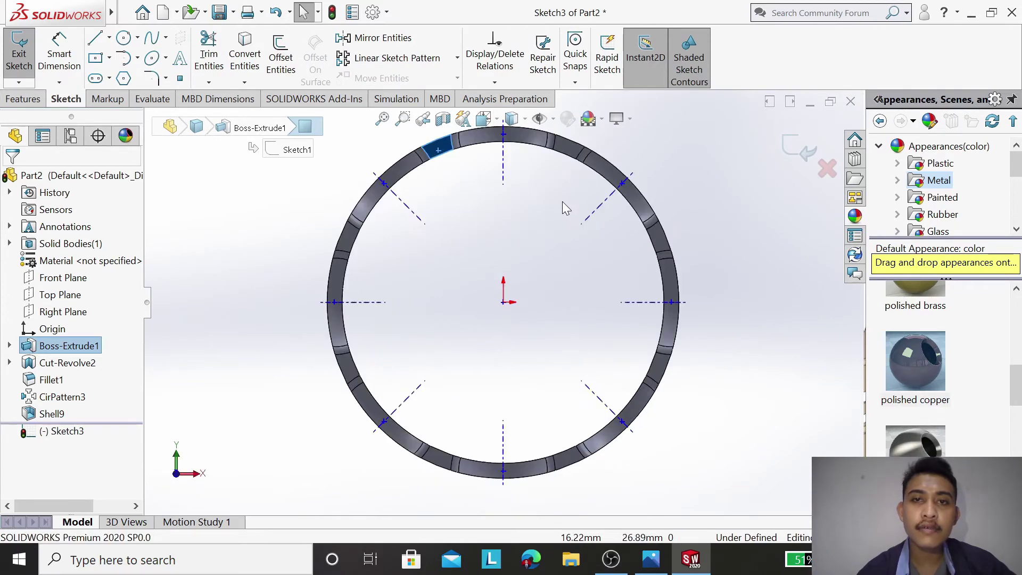
{"action": "scroll", "coordinate": [500, 159], "scroll_direction": "down", "scroll_amount": 3}
{"action": "scroll", "coordinate": [523, 271], "scroll_direction": "down", "scroll_amount": 2}
{"action": "scroll", "coordinate": [529, 256], "scroll_direction": "up", "scroll_amount": 5}
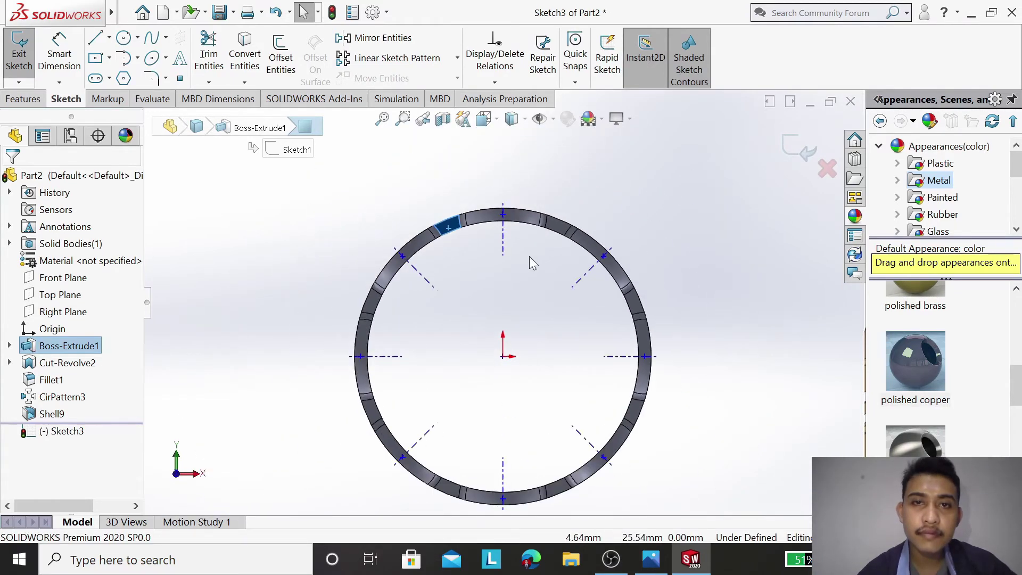
{"action": "scroll", "coordinate": [541, 215], "scroll_direction": "down", "scroll_amount": 2}
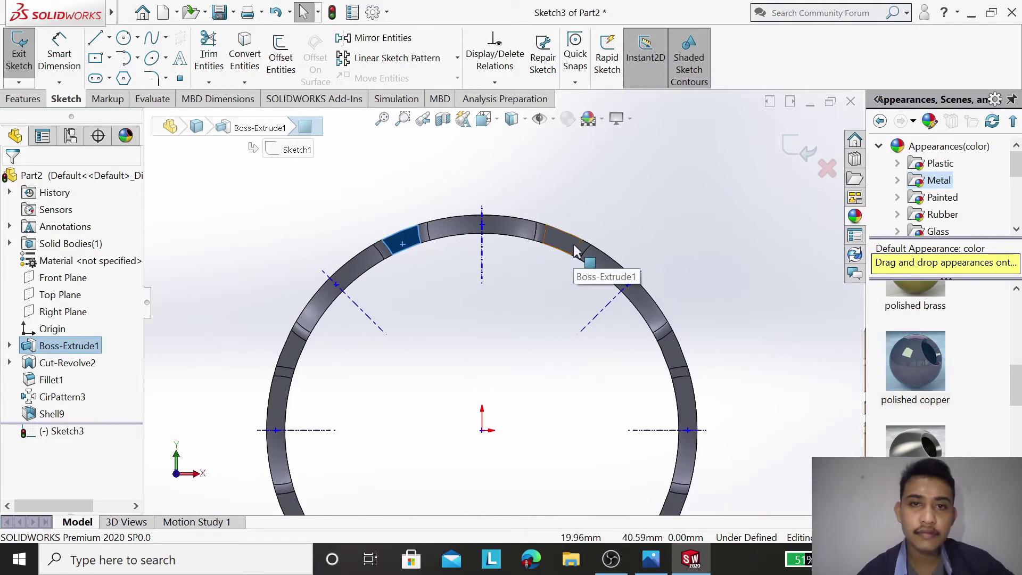
Step: Draw a centerline from the origin out to the ring
{"action": "left_click", "coordinate": [109, 37]}
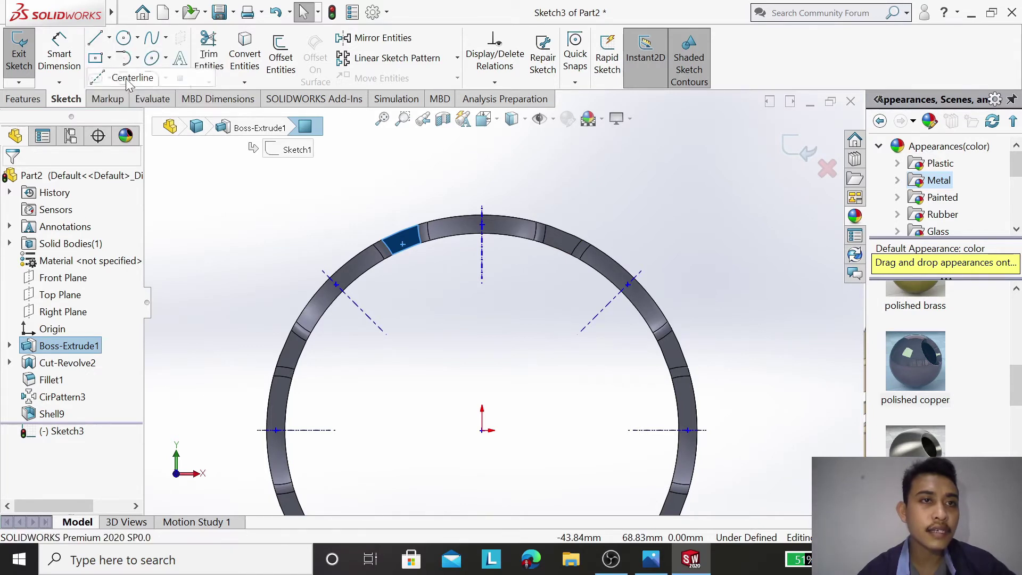
{"action": "left_click", "coordinate": [135, 78]}
{"action": "left_click", "coordinate": [482, 430]}
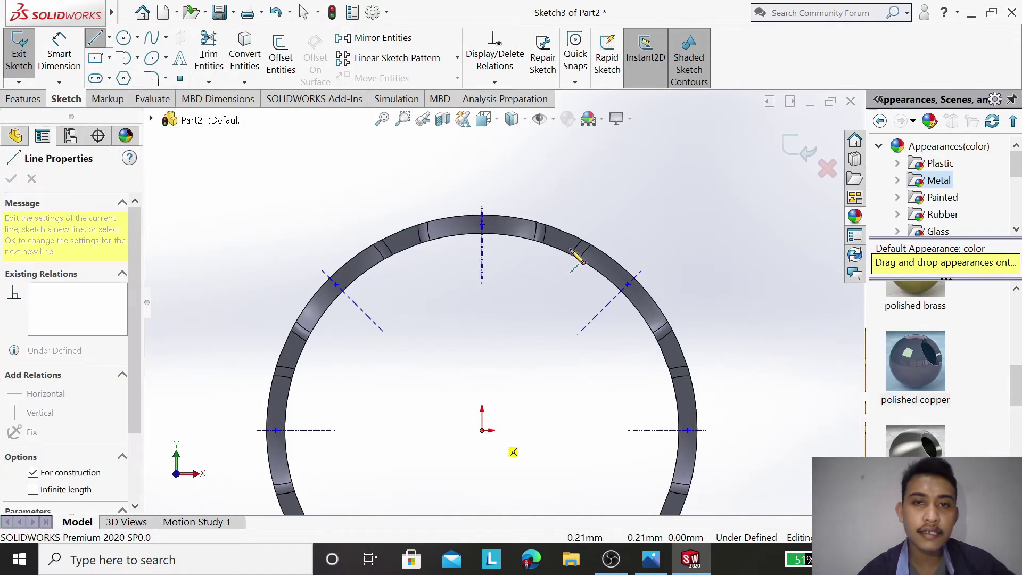
{"action": "left_click", "coordinate": [563, 231]}
{"action": "right_click", "coordinate": [632, 155]}
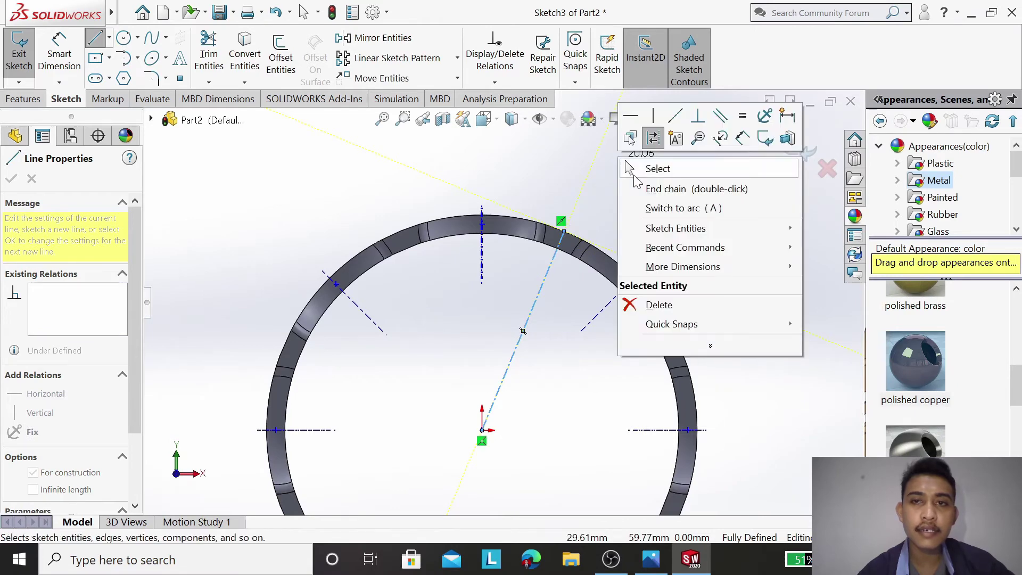
{"action": "left_click", "coordinate": [636, 173]}
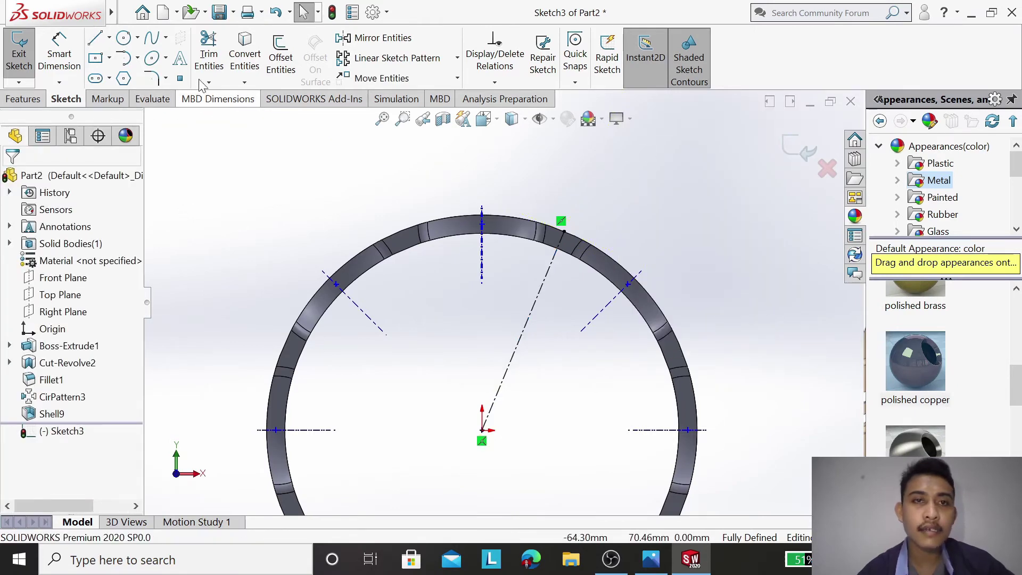
Step: Draw a short line across the ring band at the centerline's outer end
{"action": "left_click", "coordinate": [106, 43]}
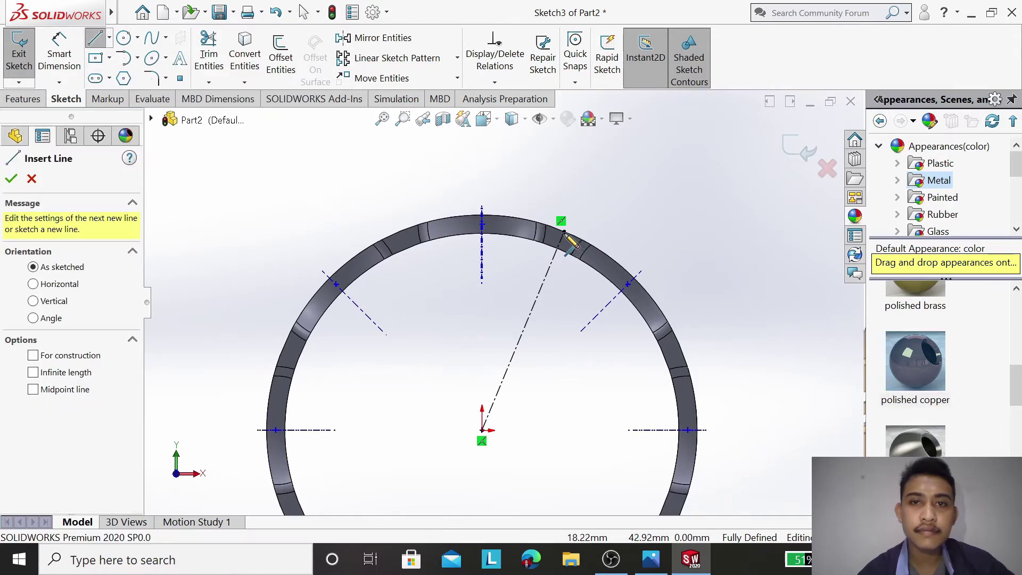
{"action": "left_click", "coordinate": [559, 248]}
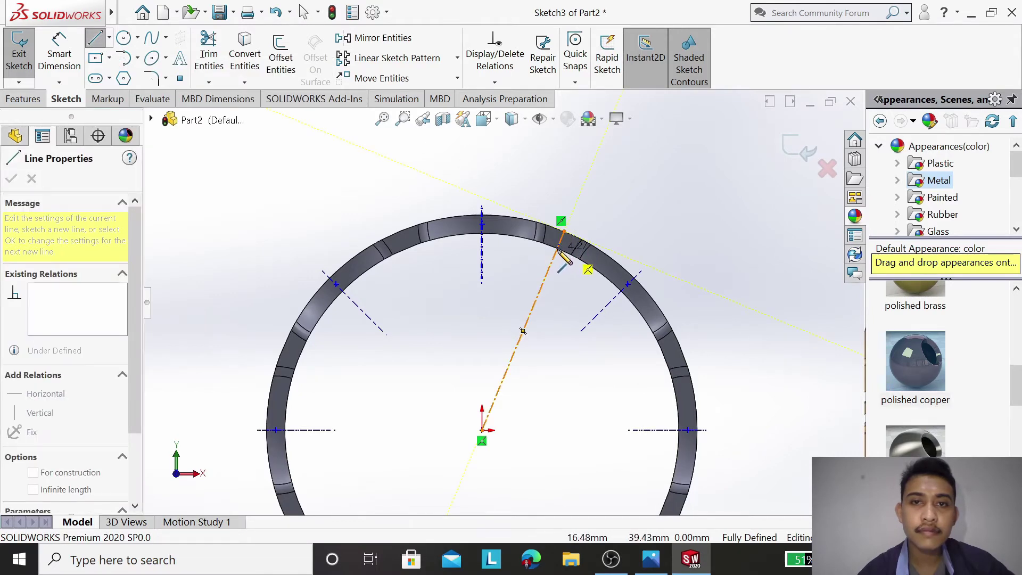
{"action": "left_click", "coordinate": [557, 250]}
{"action": "right_click", "coordinate": [644, 202]}
{"action": "left_click", "coordinate": [659, 219]}
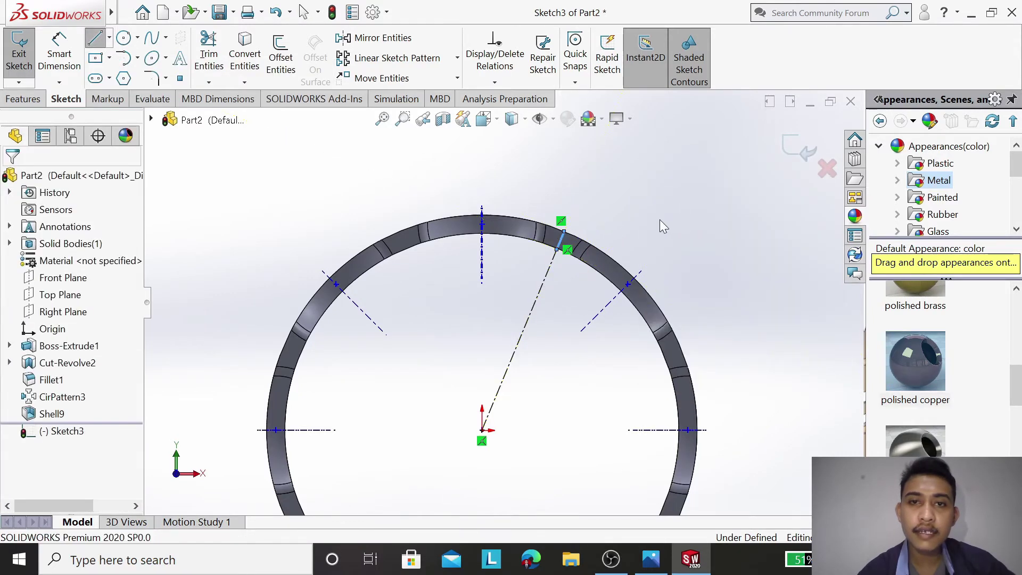
{"action": "scroll", "coordinate": [535, 252], "scroll_direction": "down", "scroll_amount": 4}
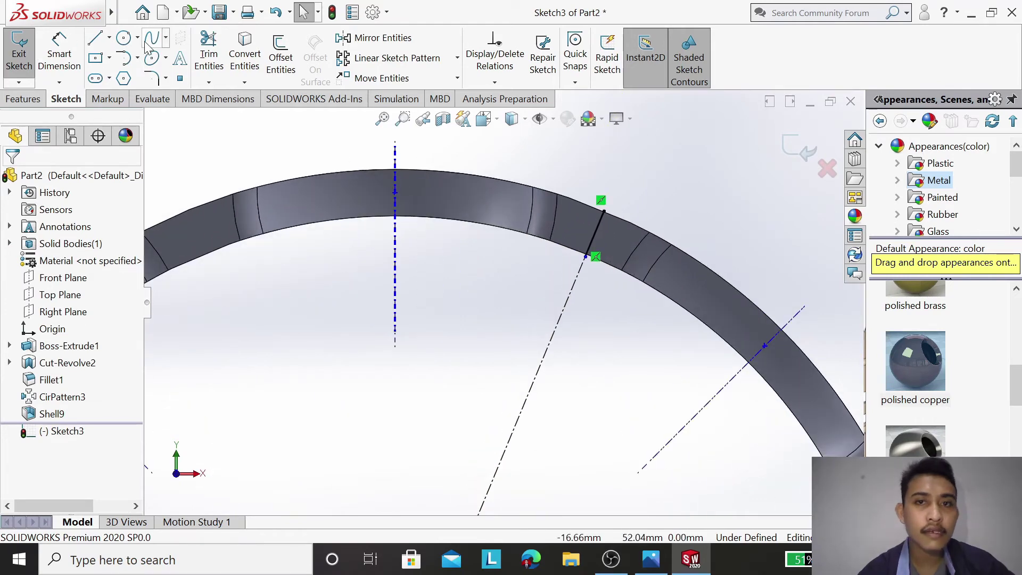
{"action": "scroll", "coordinate": [513, 182], "scroll_direction": "down", "scroll_amount": 2}
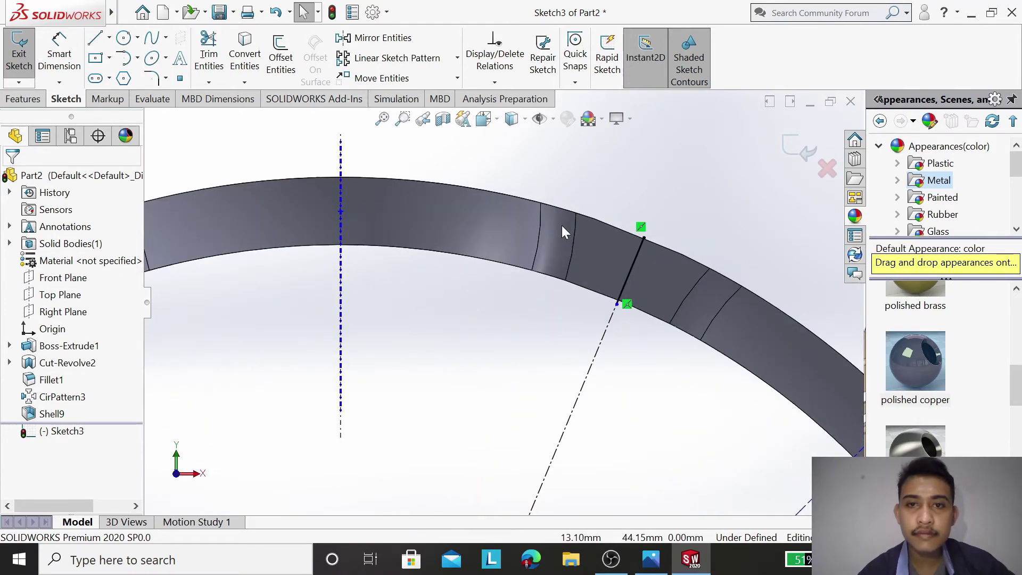
Step: Draw a circle on the ring band and dimension its diameter to 2 mm
{"action": "left_click", "coordinate": [130, 38]}
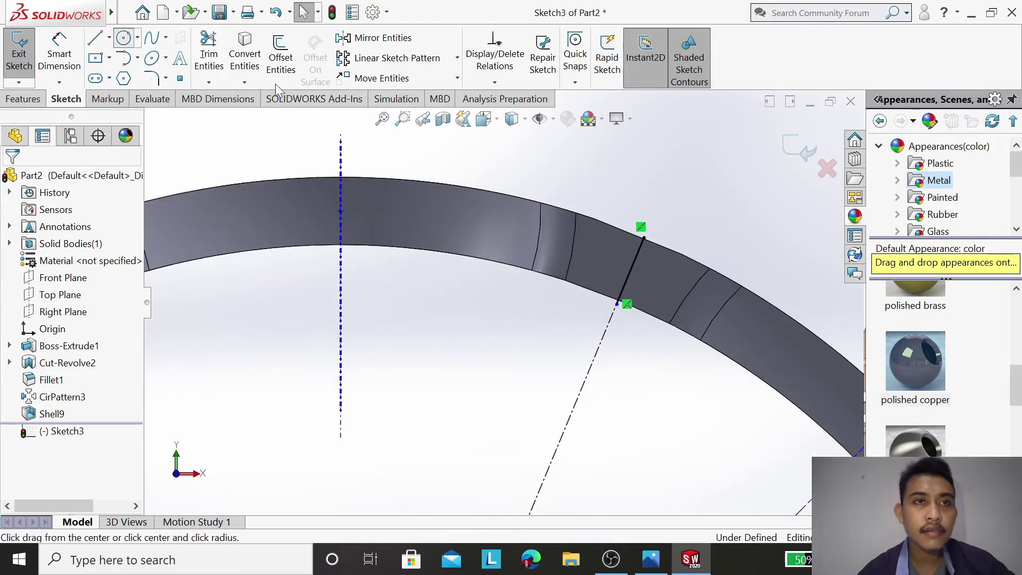
{"action": "left_click", "coordinate": [630, 271]}
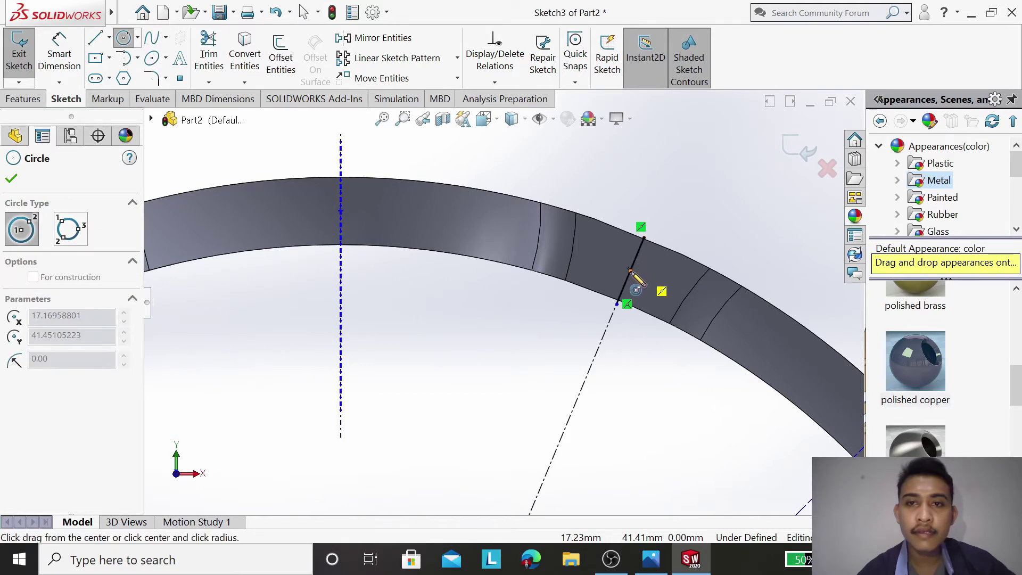
{"action": "left_click", "coordinate": [650, 287]}
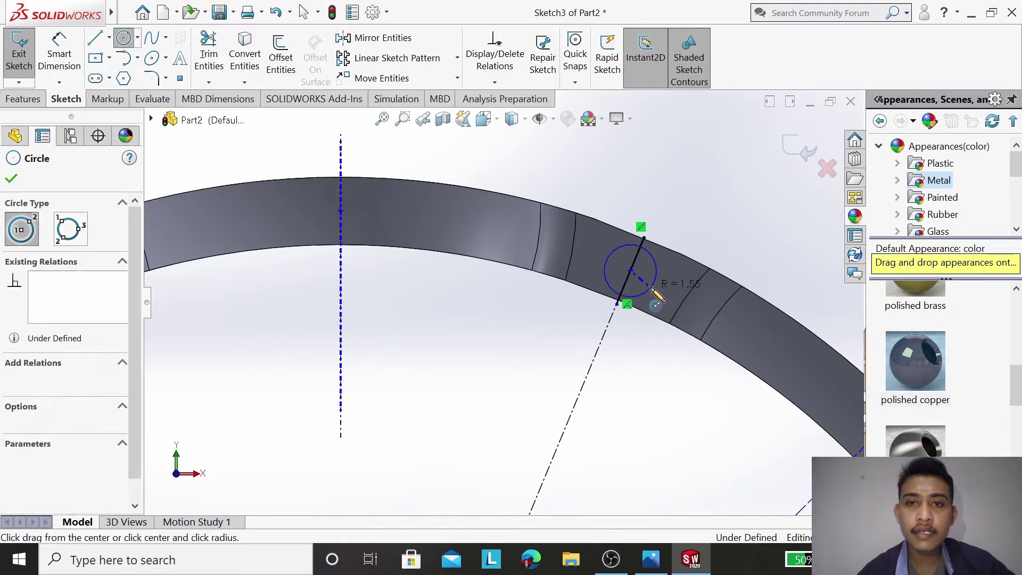
{"action": "left_click", "coordinate": [13, 180]}
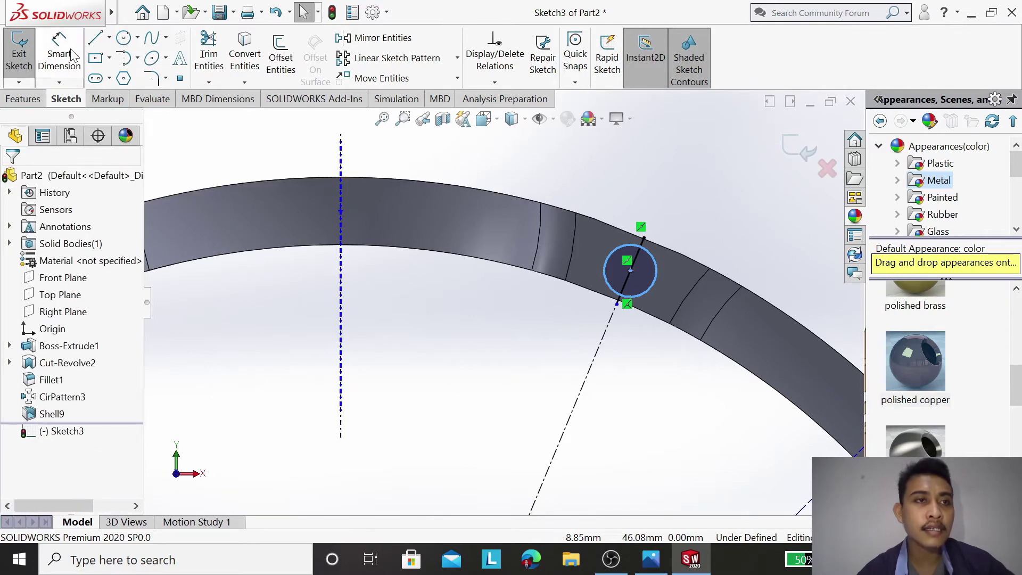
{"action": "left_click", "coordinate": [656, 273]}
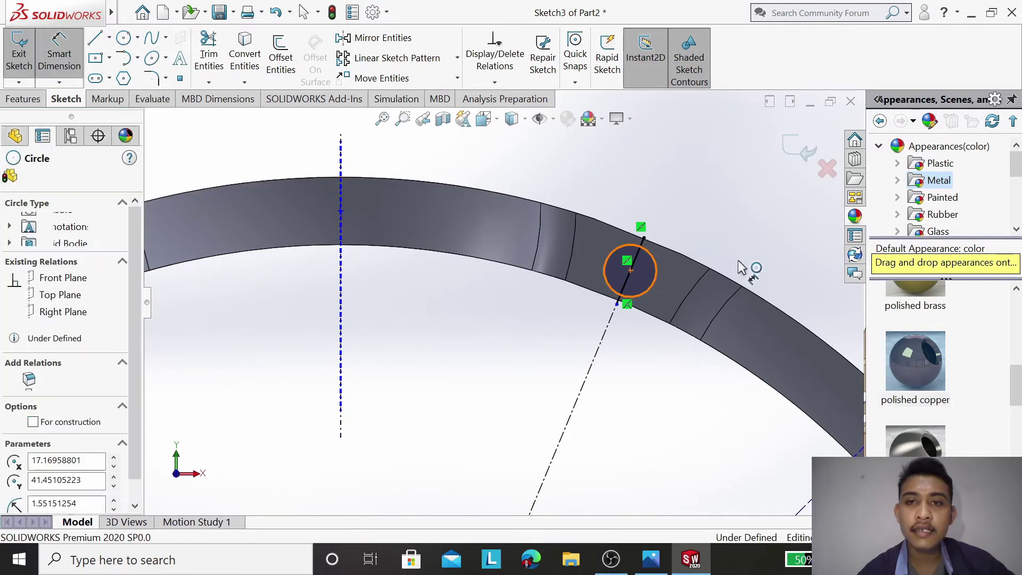
{"action": "left_click", "coordinate": [782, 248]}
{"action": "type", "text": "2"}
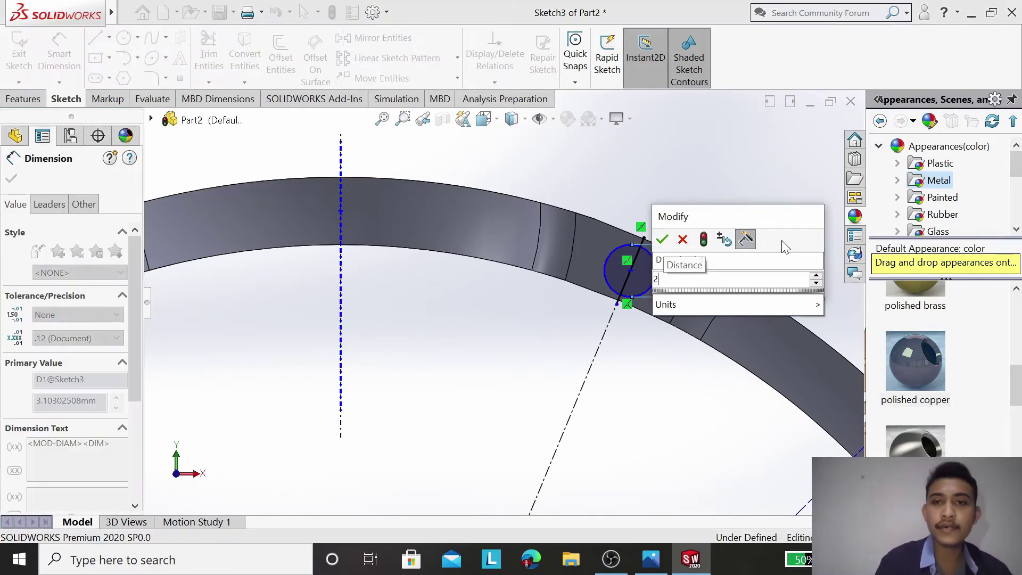
{"action": "key", "text": "Return"}
{"action": "key", "text": "Return"}
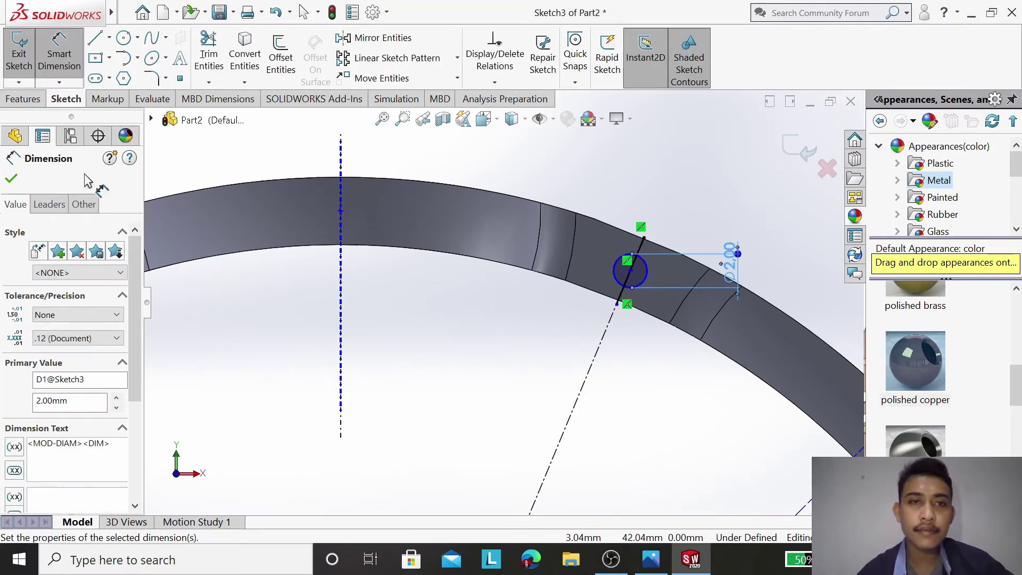
{"action": "left_click", "coordinate": [12, 180]}
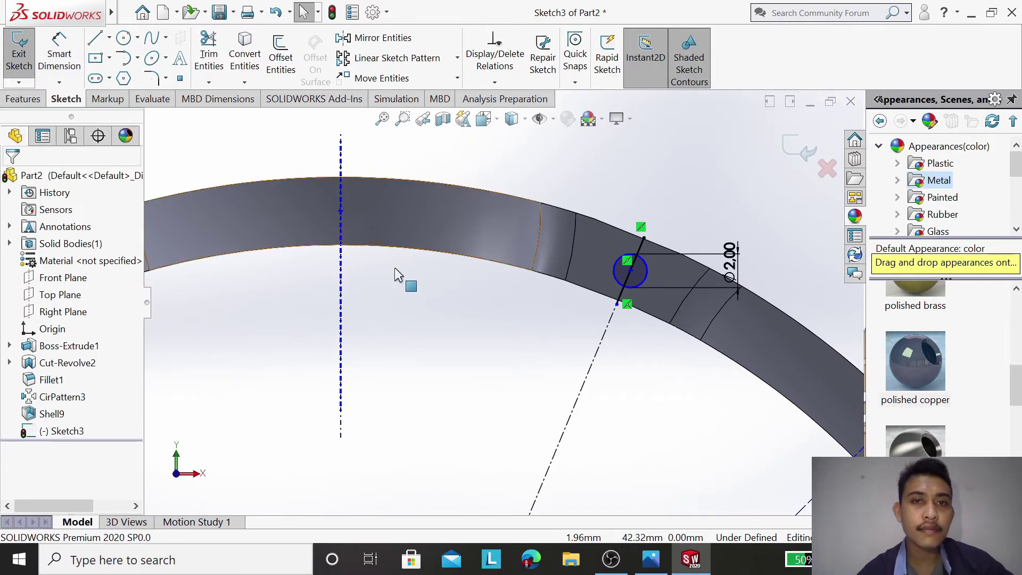
Step: Try a 22.5° angle dimension between the construction line and centreline, then discard it
{"action": "left_click", "coordinate": [593, 370]}
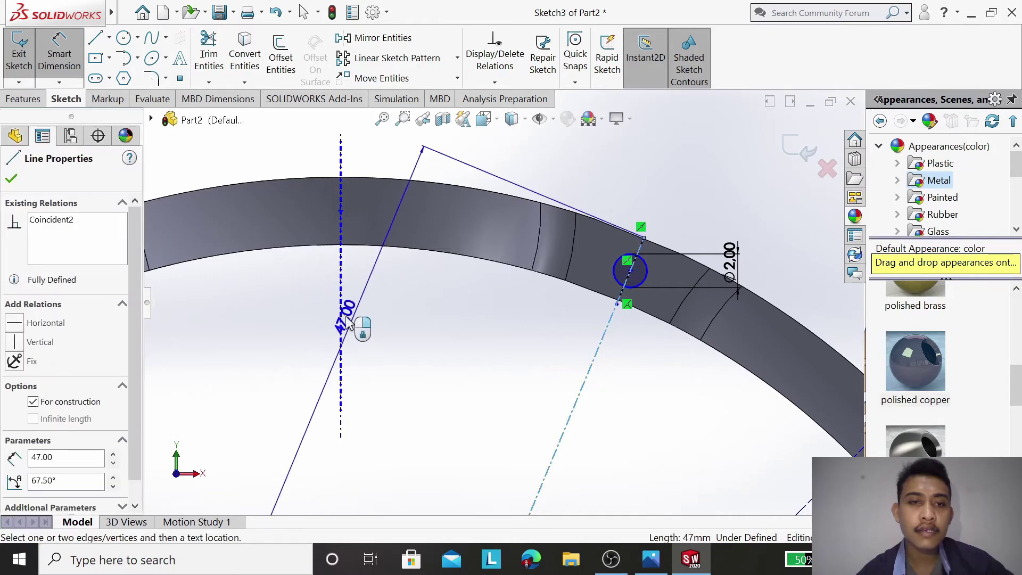
{"action": "left_click", "coordinate": [343, 324]}
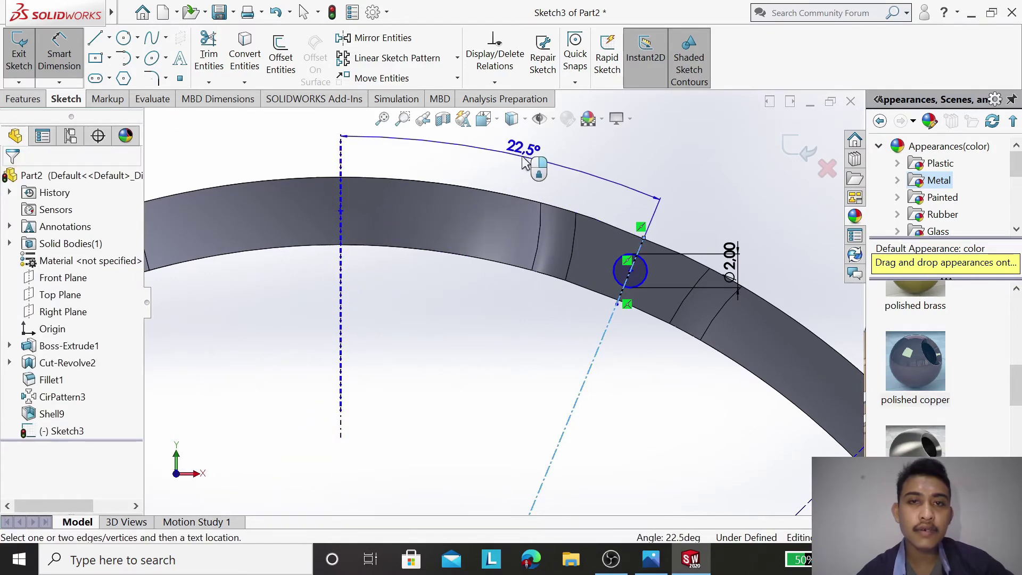
{"action": "left_click", "coordinate": [513, 150]}
{"action": "key", "text": "Escape"}
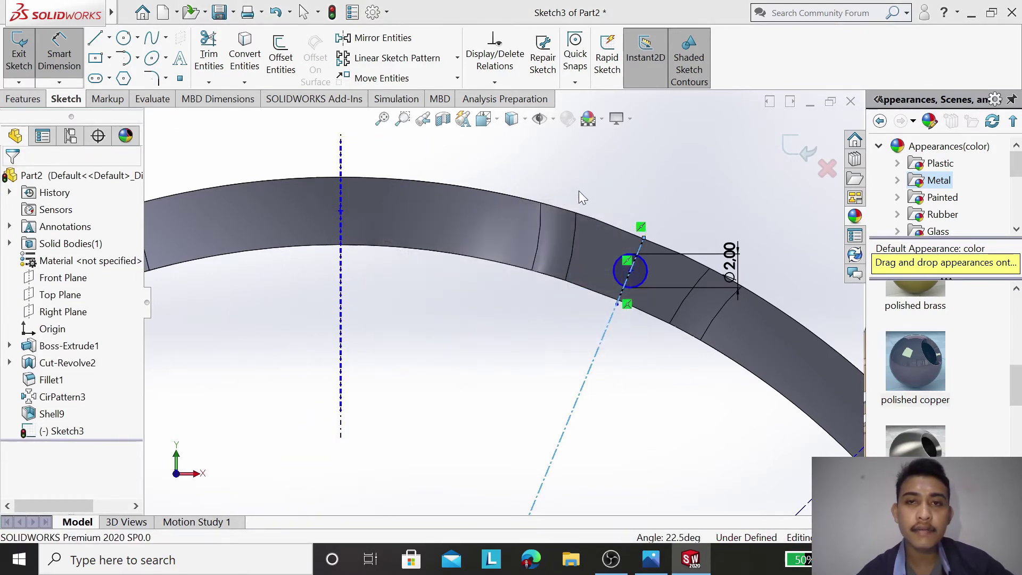
{"action": "left_click", "coordinate": [16, 179]}
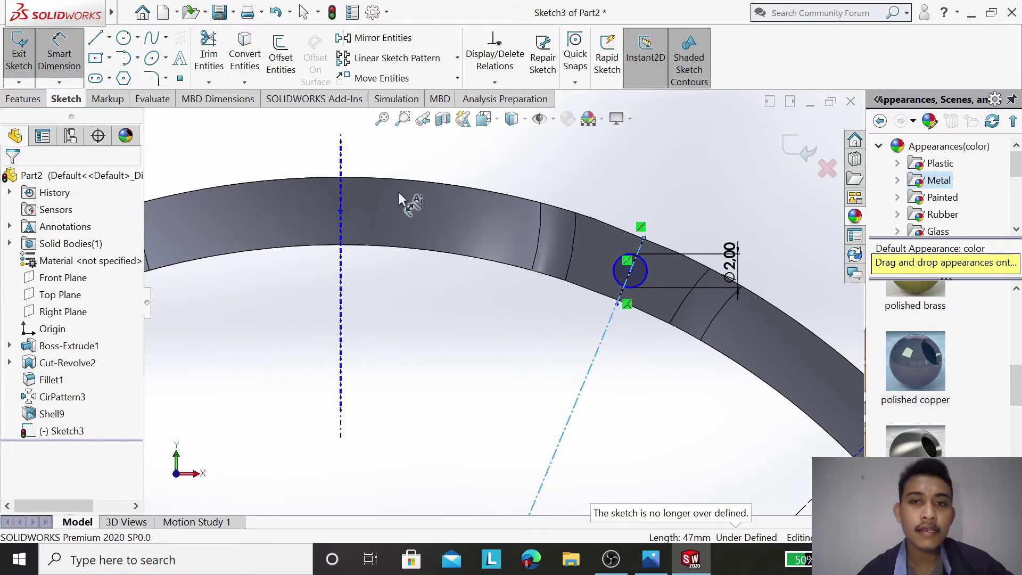
{"action": "scroll", "coordinate": [511, 314], "scroll_direction": "up", "scroll_amount": 3}
{"action": "scroll", "coordinate": [529, 299], "scroll_direction": "down", "scroll_amount": 3}
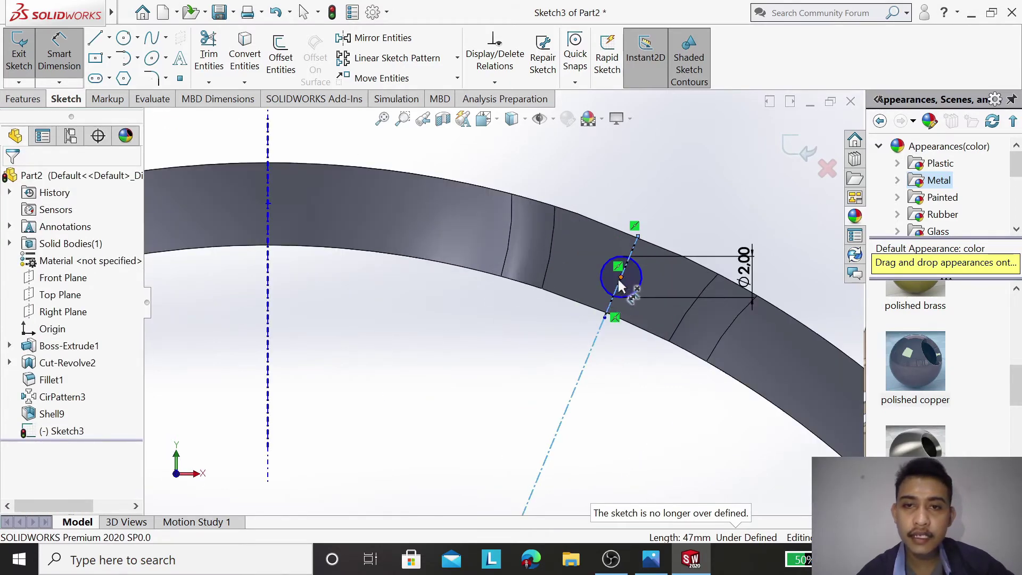
Step: Delete the construction line through the 2 mm circle, dismissing the deletion warnings
{"action": "left_click", "coordinate": [620, 279]}
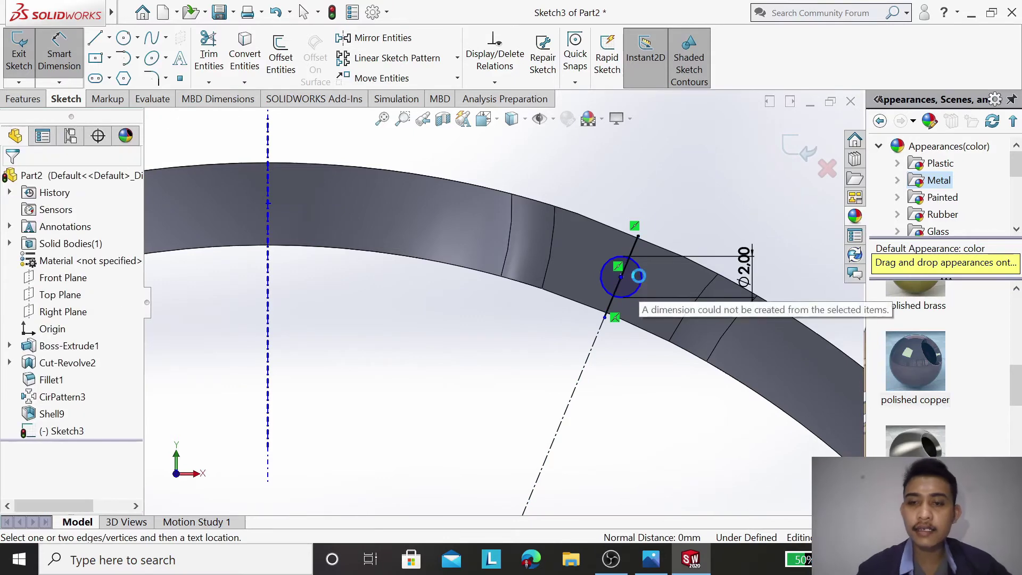
{"action": "key", "text": "Delete"}
{"action": "left_click", "coordinate": [626, 284]}
{"action": "scroll", "coordinate": [621, 283], "scroll_direction": "down", "scroll_amount": 4}
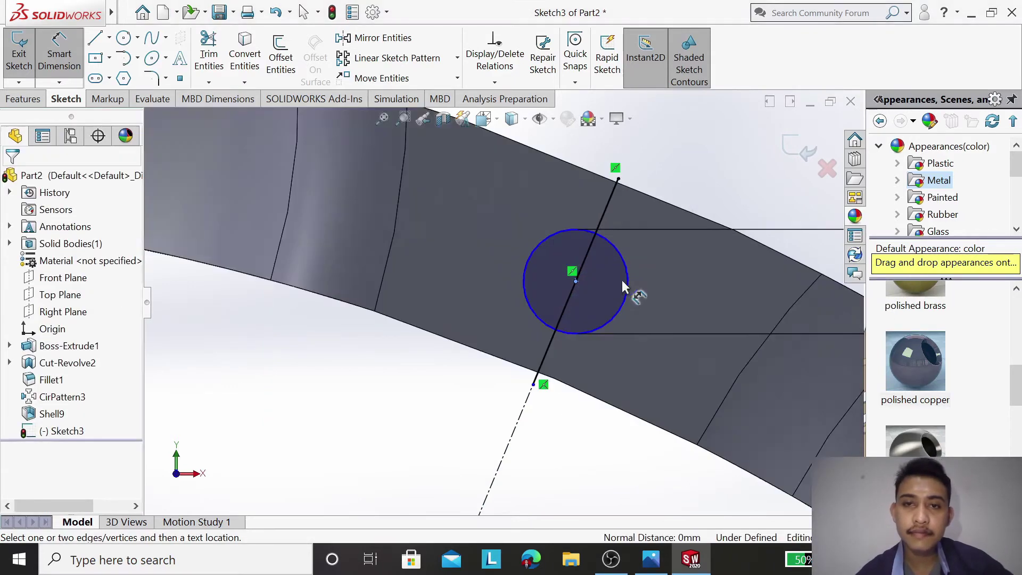
{"action": "left_click", "coordinate": [610, 207]}
{"action": "key", "text": "Delete"}
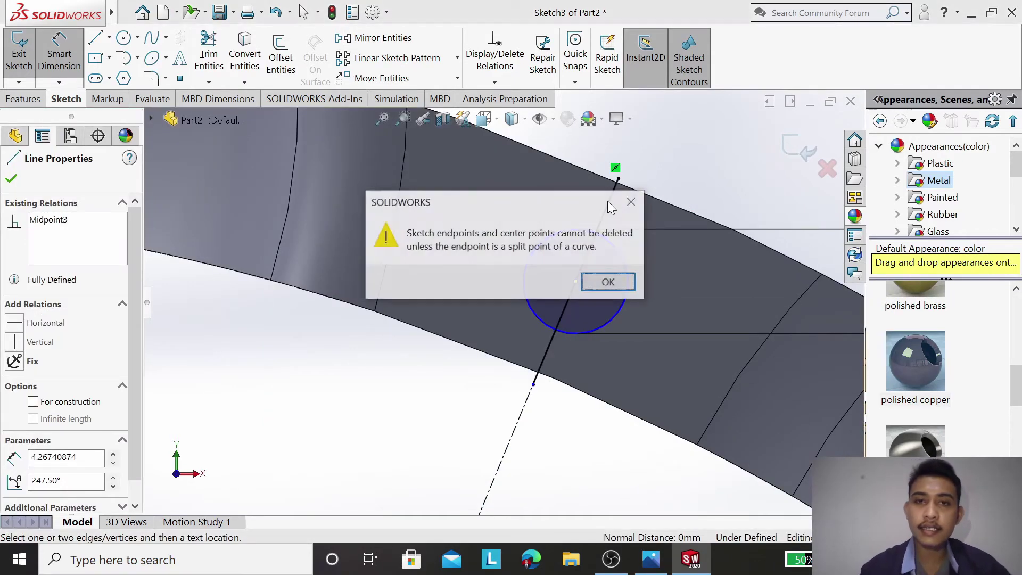
{"action": "left_click", "coordinate": [607, 282]}
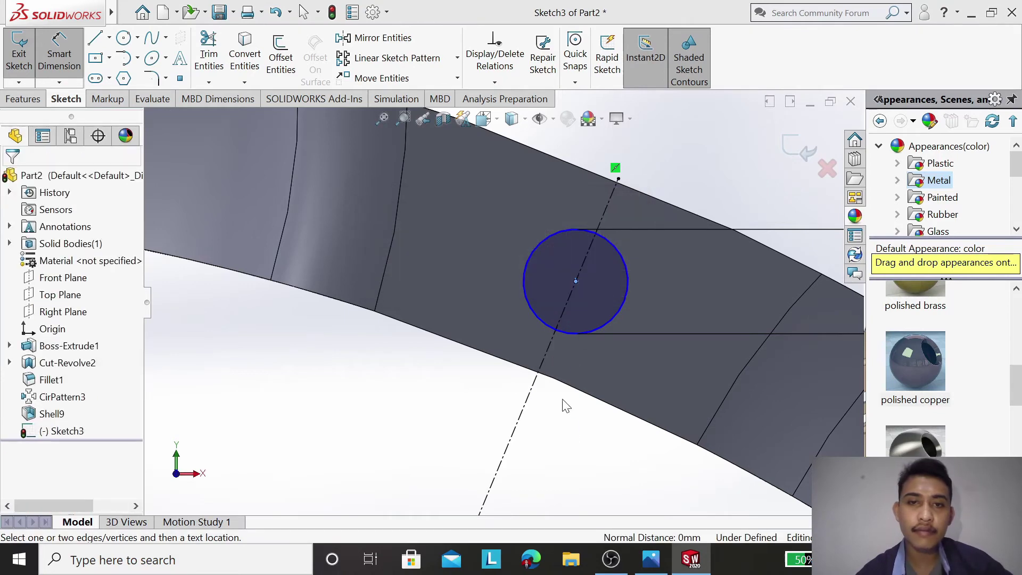
{"action": "left_click", "coordinate": [531, 406]}
{"action": "key", "text": "Delete"}
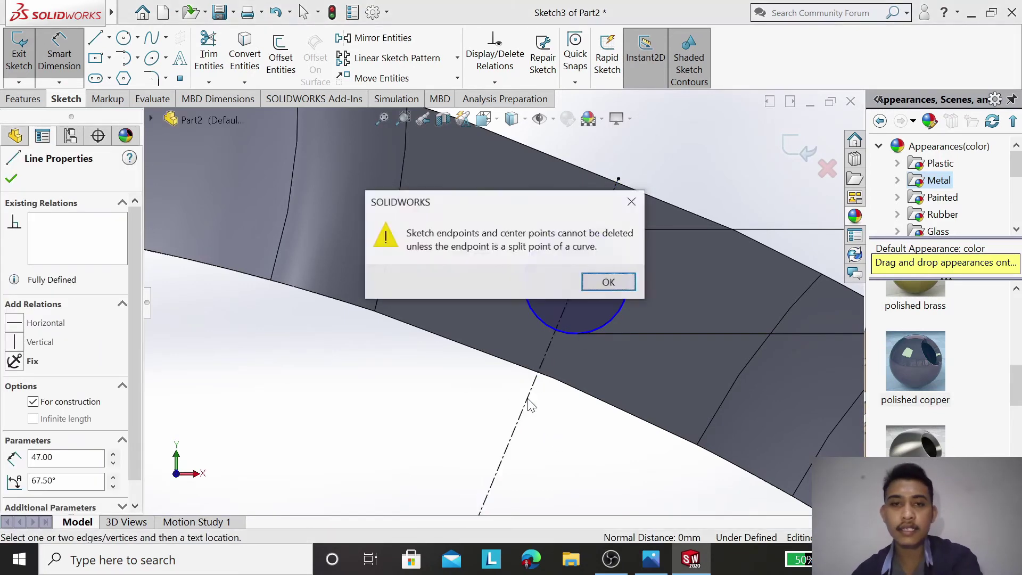
{"action": "left_click", "coordinate": [612, 288]}
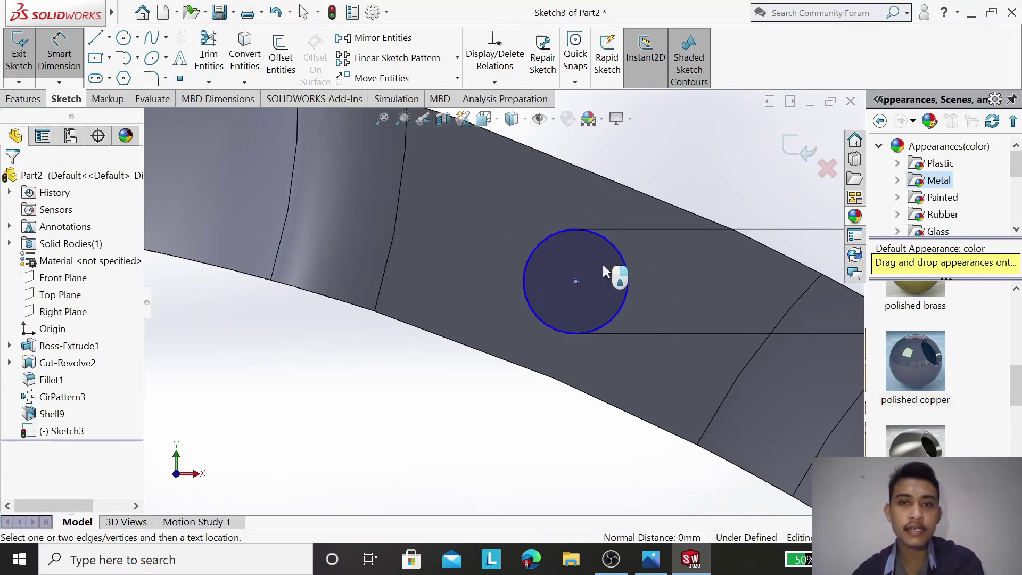
{"action": "scroll", "coordinate": [510, 299], "scroll_direction": "up", "scroll_amount": 2}
{"action": "scroll", "coordinate": [510, 299], "scroll_direction": "up", "scroll_amount": 2}
{"action": "scroll", "coordinate": [509, 277], "scroll_direction": "up", "scroll_amount": 2}
{"action": "scroll", "coordinate": [340, 437], "scroll_direction": "up", "scroll_amount": 1}
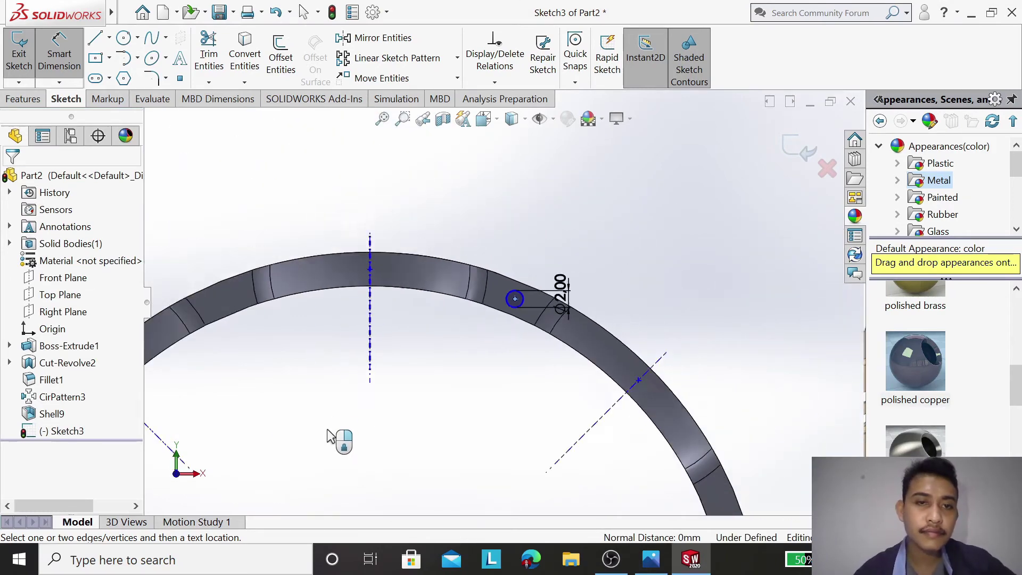
{"action": "scroll", "coordinate": [354, 426], "scroll_direction": "up", "scroll_amount": 1}
{"action": "scroll", "coordinate": [372, 399], "scroll_direction": "up", "scroll_amount": 1}
{"action": "scroll", "coordinate": [372, 398], "scroll_direction": "down", "scroll_amount": 1}
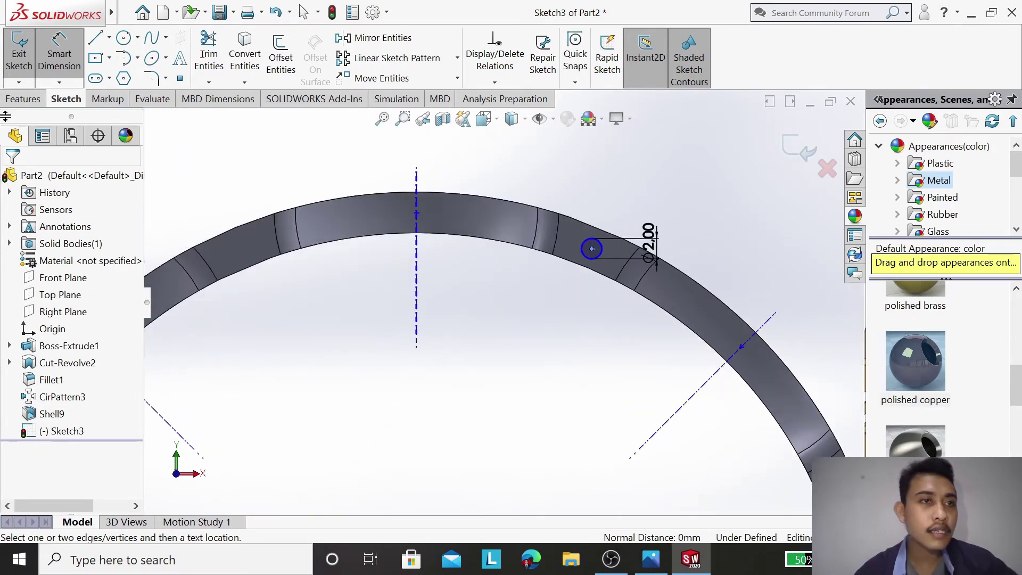
Step: Extrude-cut the 2 mm circle Through All into the ring band
{"action": "left_click", "coordinate": [23, 99]}
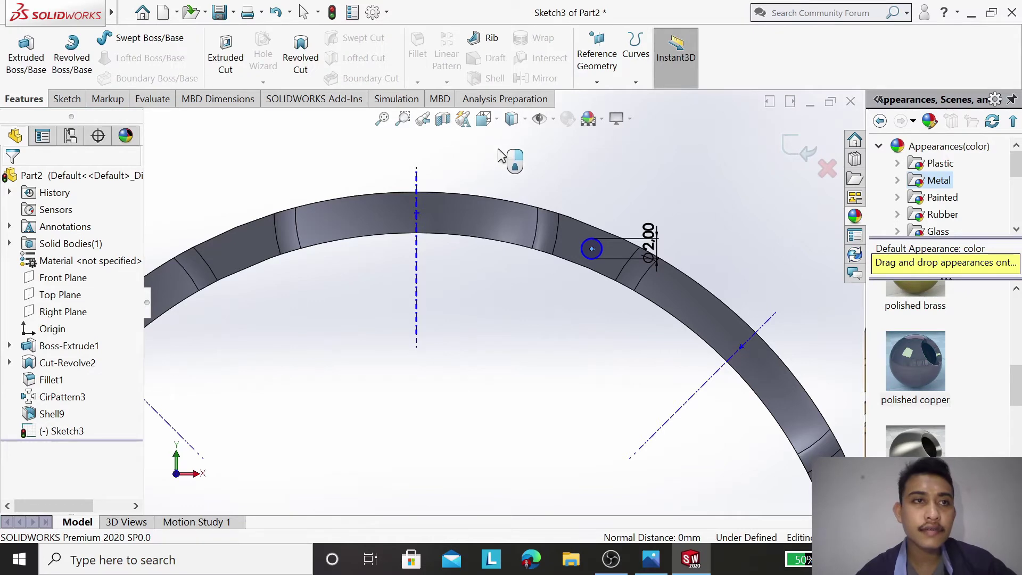
{"action": "right_click", "coordinate": [588, 169]}
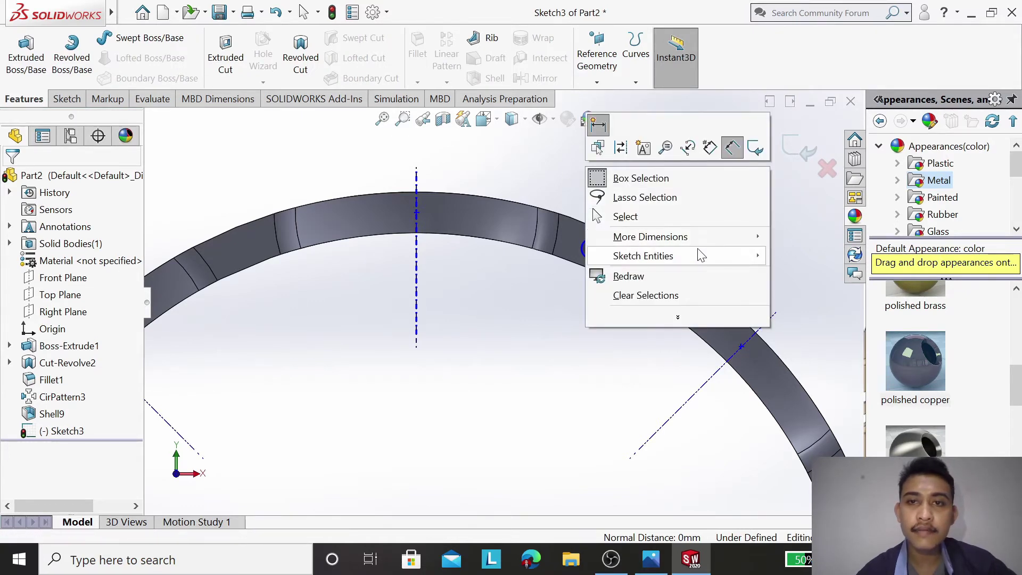
{"action": "left_click", "coordinate": [810, 232]}
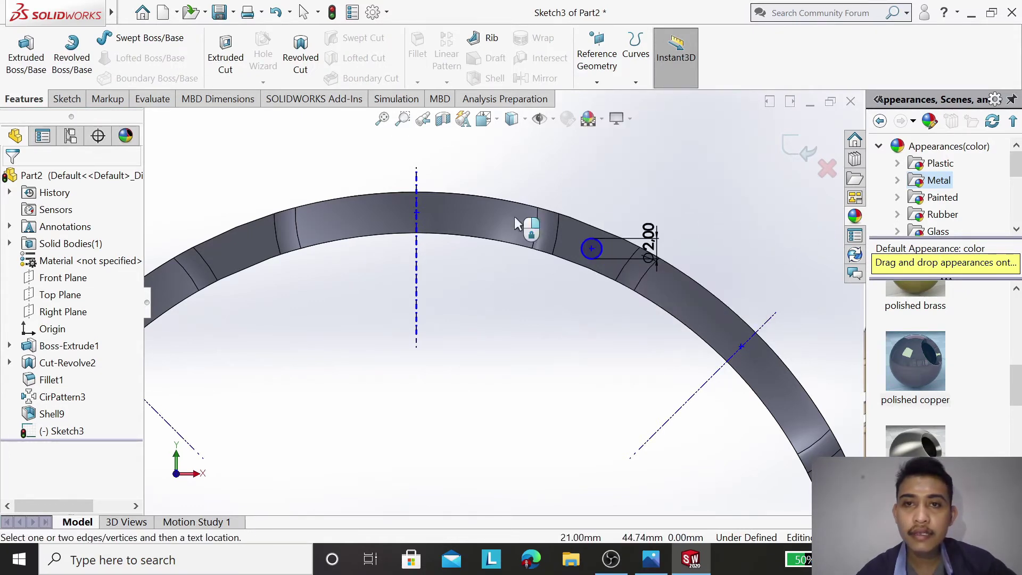
{"action": "left_click", "coordinate": [221, 72]}
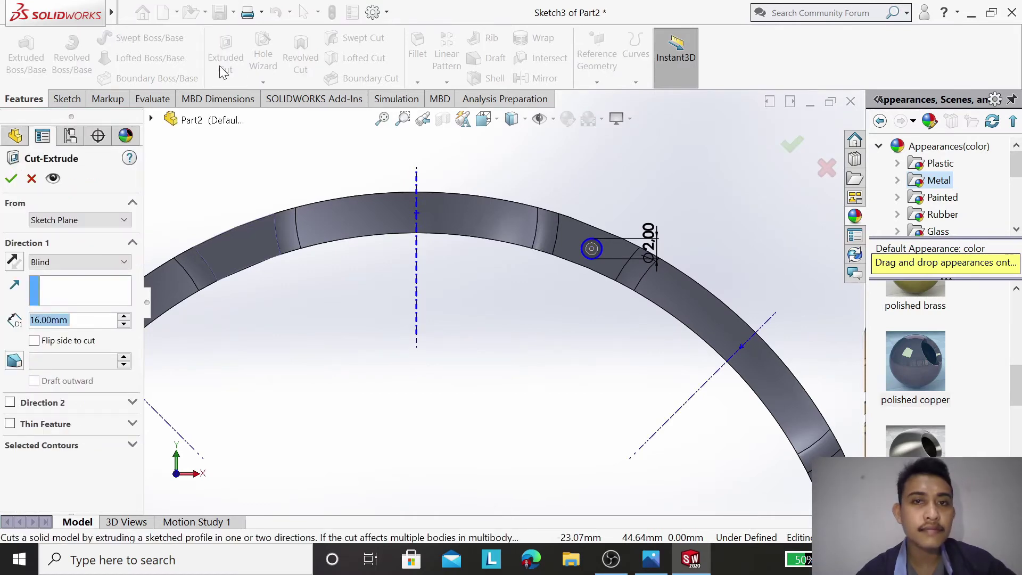
{"action": "right_click", "coordinate": [588, 163]}
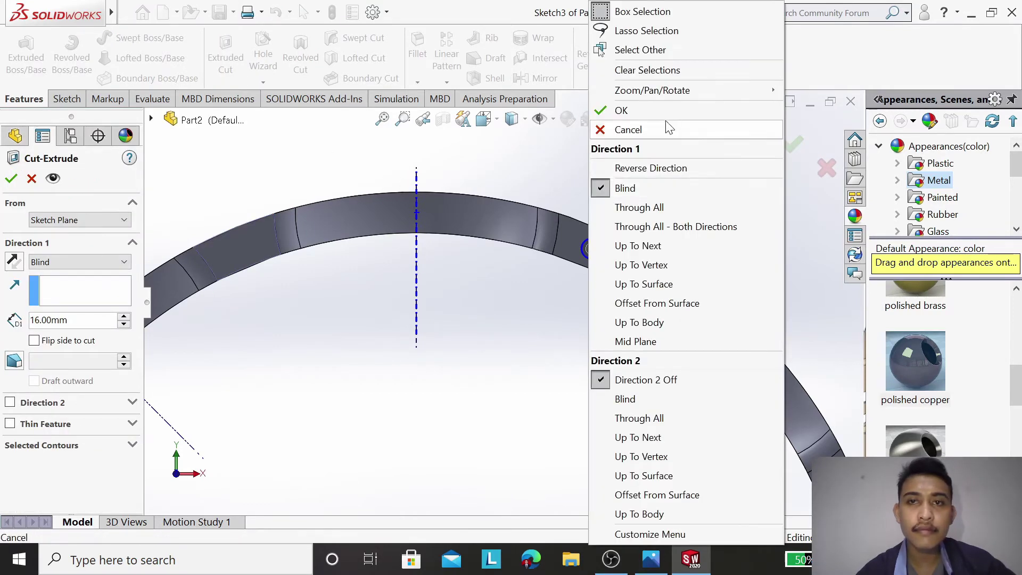
{"action": "left_click", "coordinate": [865, 167]}
{"action": "mouse_move", "coordinate": [851, 167]}
{"action": "left_mouse_down"}
{"action": "mouse_move", "coordinate": [723, 261]}
{"action": "mouse_move", "coordinate": [638, 255]}
{"action": "left_mouse_up"}
{"action": "left_click", "coordinate": [77, 262]}
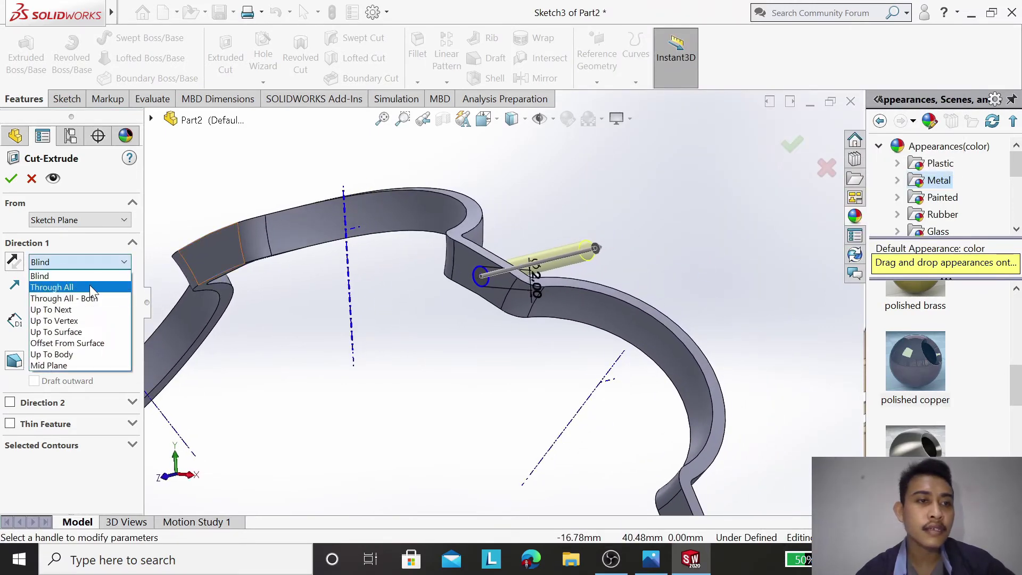
{"action": "left_click", "coordinate": [91, 289]}
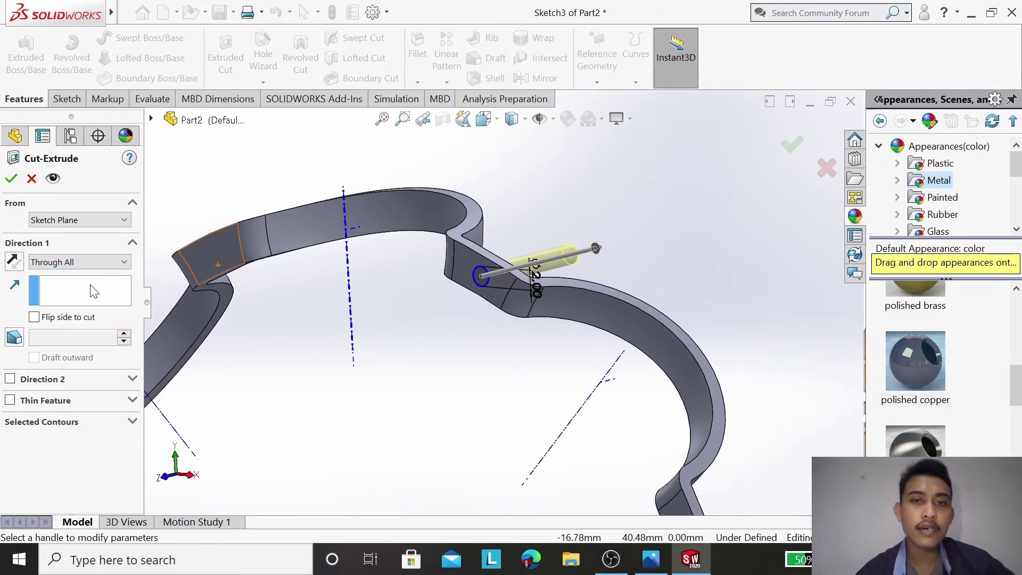
{"action": "left_click", "coordinate": [11, 179]}
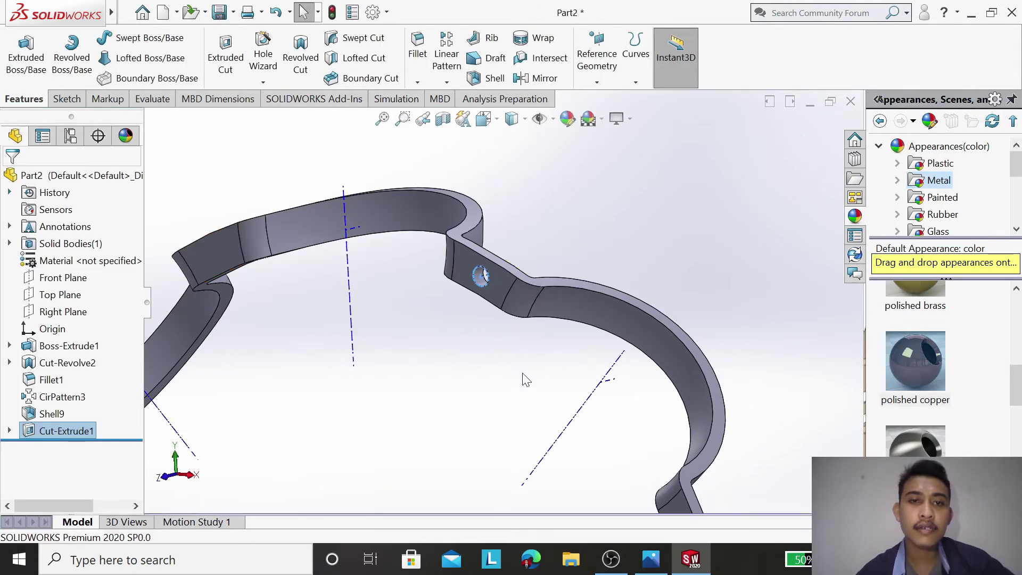
Step: Circularly pattern the hole about Axis1: eight instances equally spaced over 360°
{"action": "scroll", "coordinate": [467, 371], "scroll_direction": "up", "scroll_amount": 3}
{"action": "scroll", "coordinate": [466, 371], "scroll_direction": "up", "scroll_amount": 2}
{"action": "scroll", "coordinate": [466, 371], "scroll_direction": "up", "scroll_amount": 2}
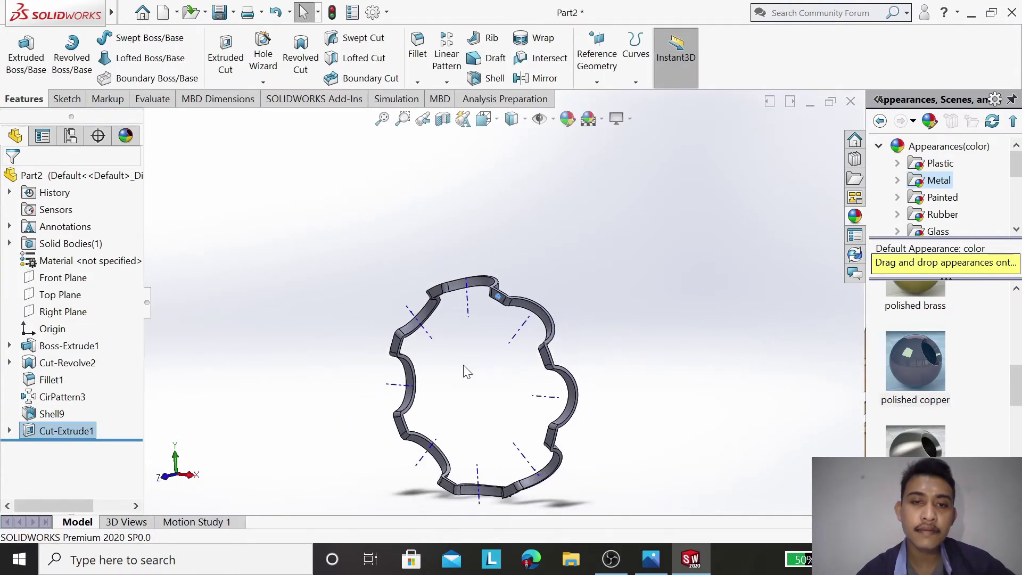
{"action": "scroll", "coordinate": [481, 310], "scroll_direction": "down", "scroll_amount": 4}
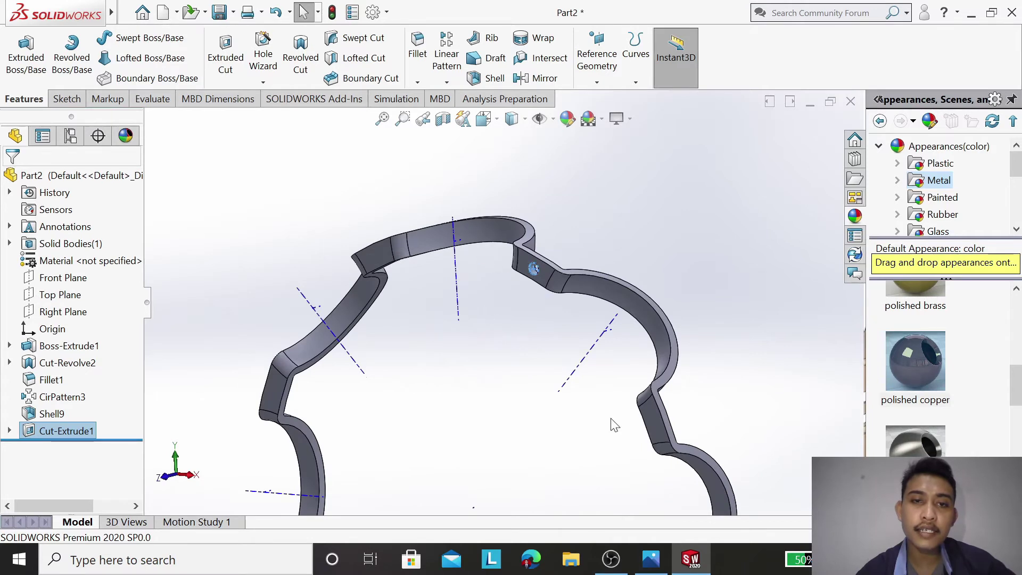
{"action": "left_click", "coordinate": [446, 83]}
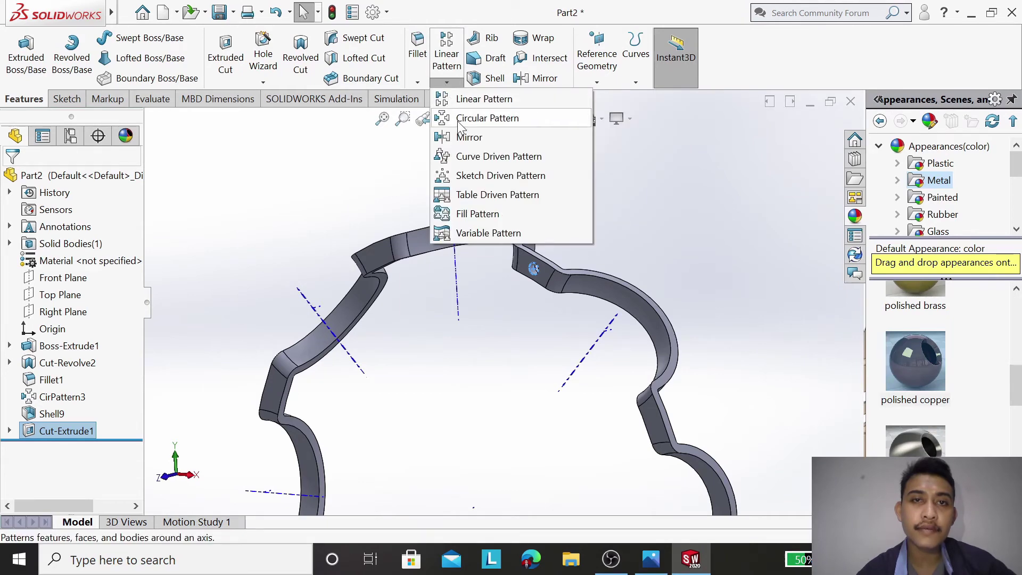
{"action": "left_click", "coordinate": [460, 123]}
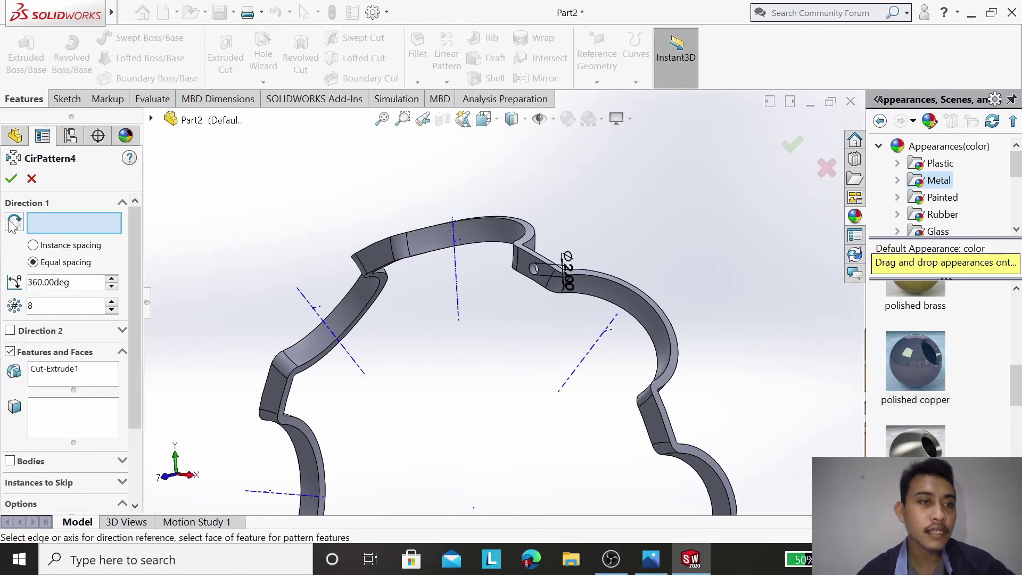
{"action": "scroll", "coordinate": [461, 362], "scroll_direction": "up", "scroll_amount": 1}
{"action": "scroll", "coordinate": [495, 439], "scroll_direction": "down", "scroll_amount": 4}
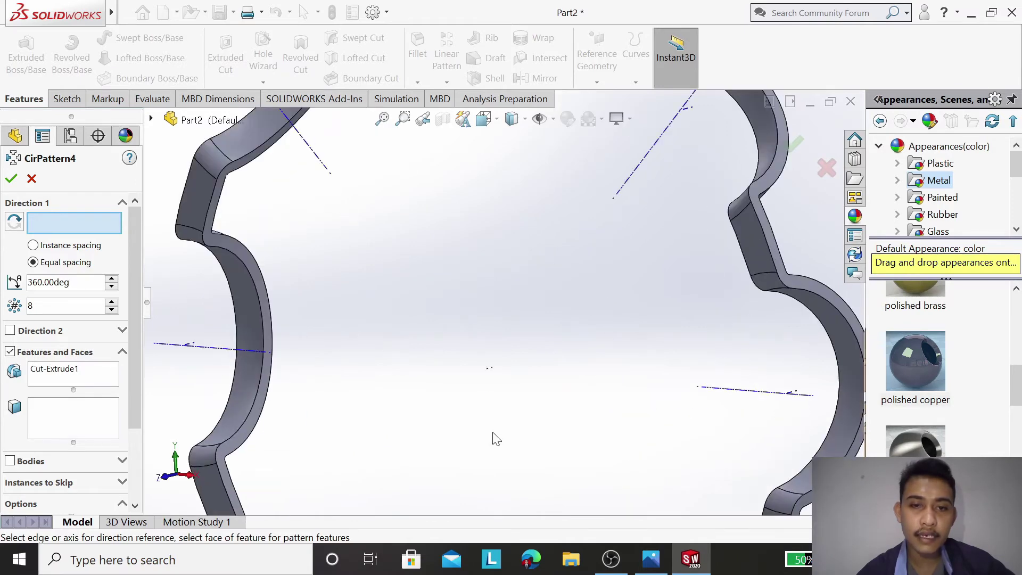
{"action": "left_click", "coordinate": [499, 382]}
{"action": "scroll", "coordinate": [493, 356], "scroll_direction": "up", "scroll_amount": 2}
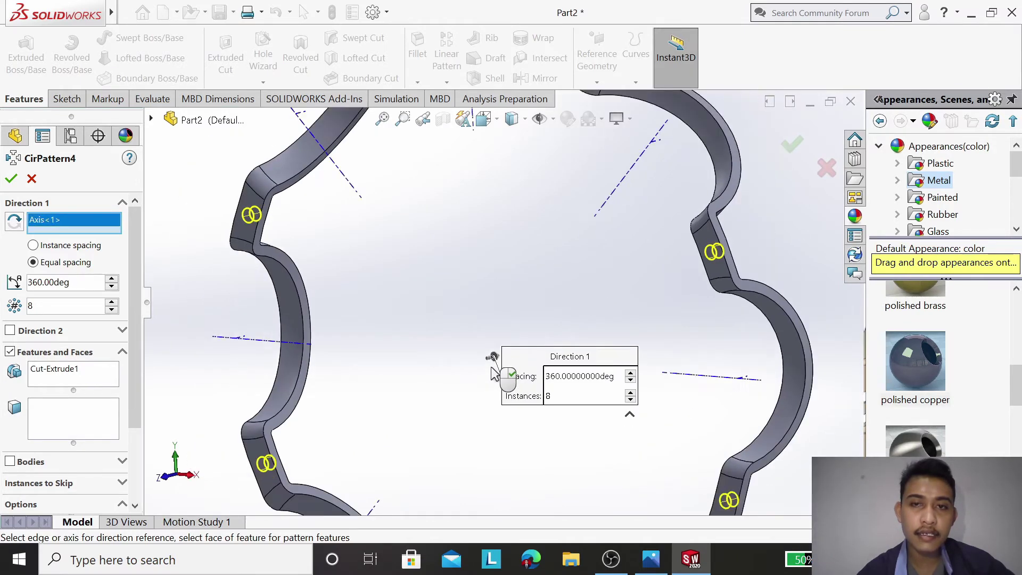
{"action": "scroll", "coordinate": [497, 346], "scroll_direction": "up", "scroll_amount": 2}
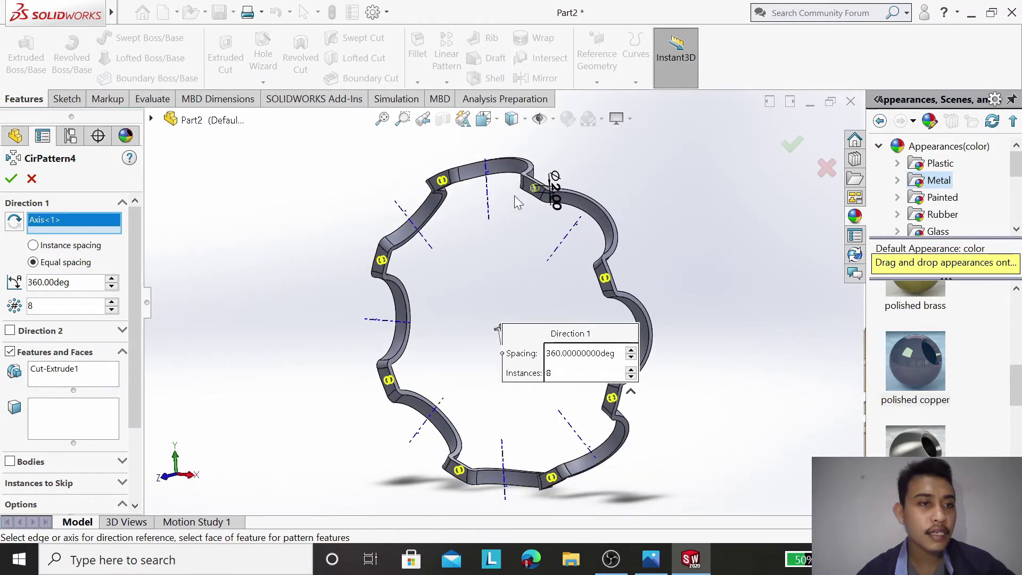
{"action": "left_click", "coordinate": [11, 180]}
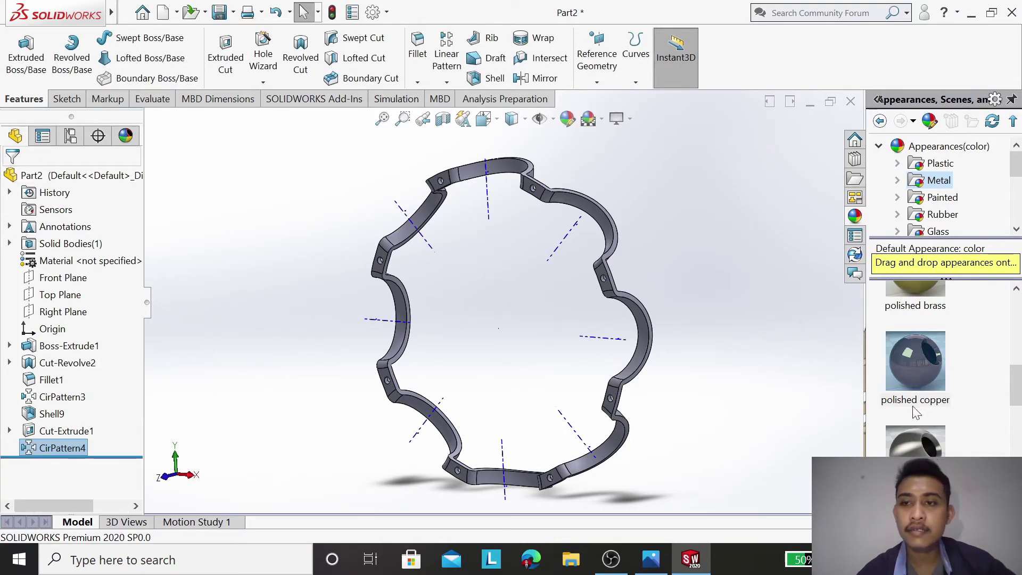
Step: Orbit the cage and apply the polished copper appearance to Part2
{"action": "right_click", "coordinate": [681, 218]}
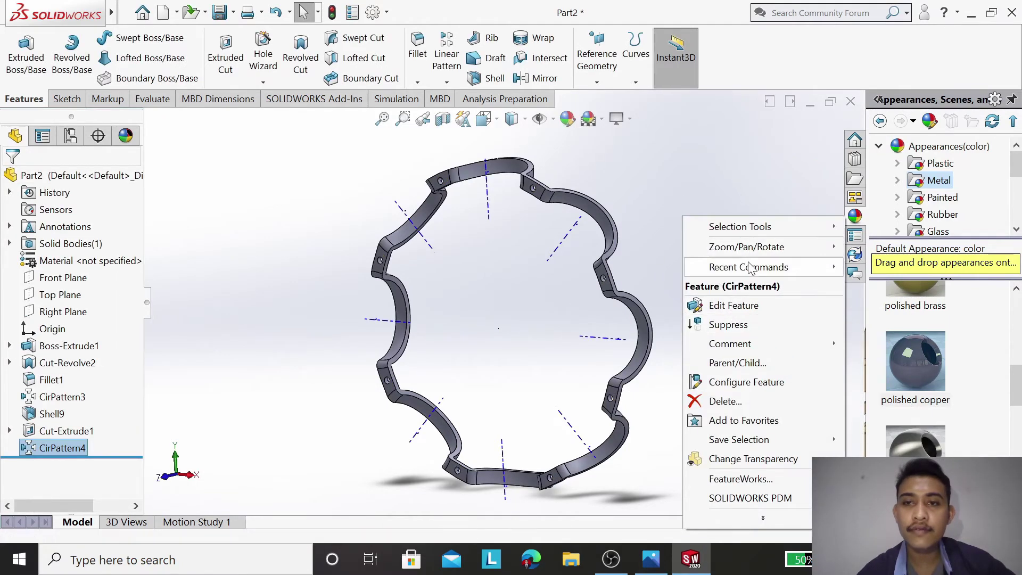
{"action": "left_click", "coordinate": [658, 323]}
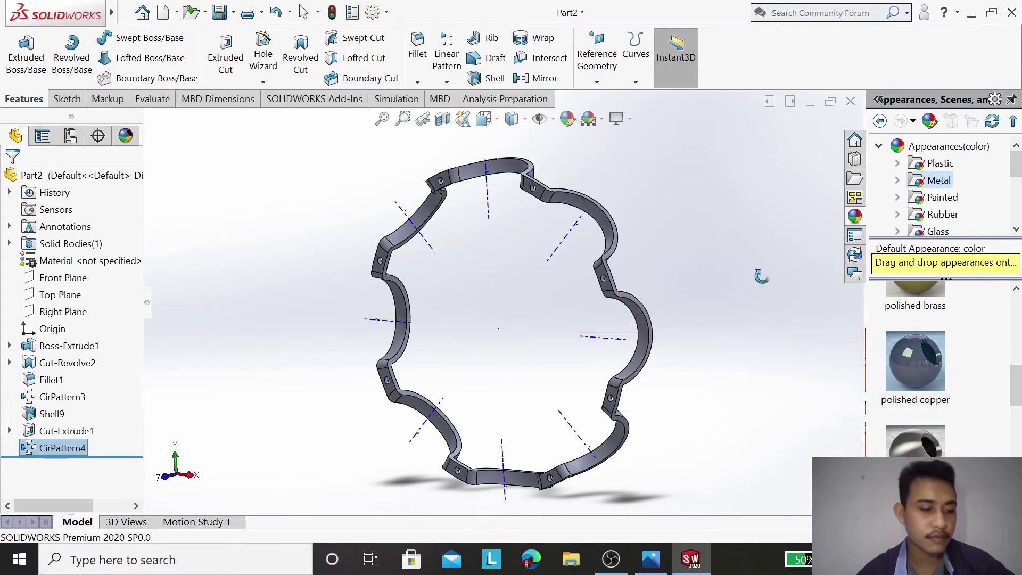
{"action": "mouse_move", "coordinate": [761, 276]}
{"action": "left_mouse_down"}
{"action": "mouse_move", "coordinate": [609, 312]}
{"action": "mouse_move", "coordinate": [802, 316]}
{"action": "left_mouse_up"}
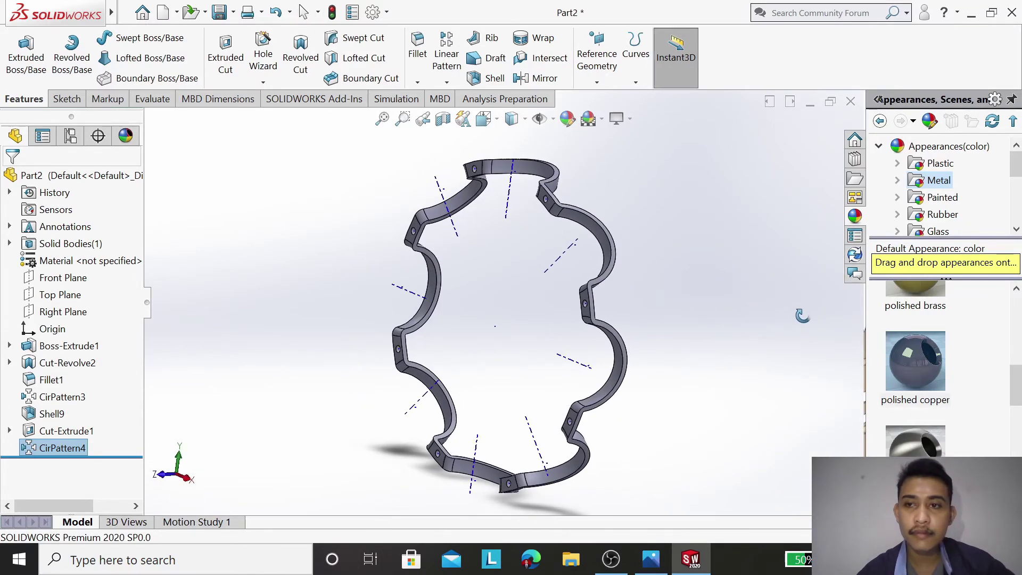
{"action": "right_click", "coordinate": [927, 374]}
{"action": "left_click", "coordinate": [917, 377]}
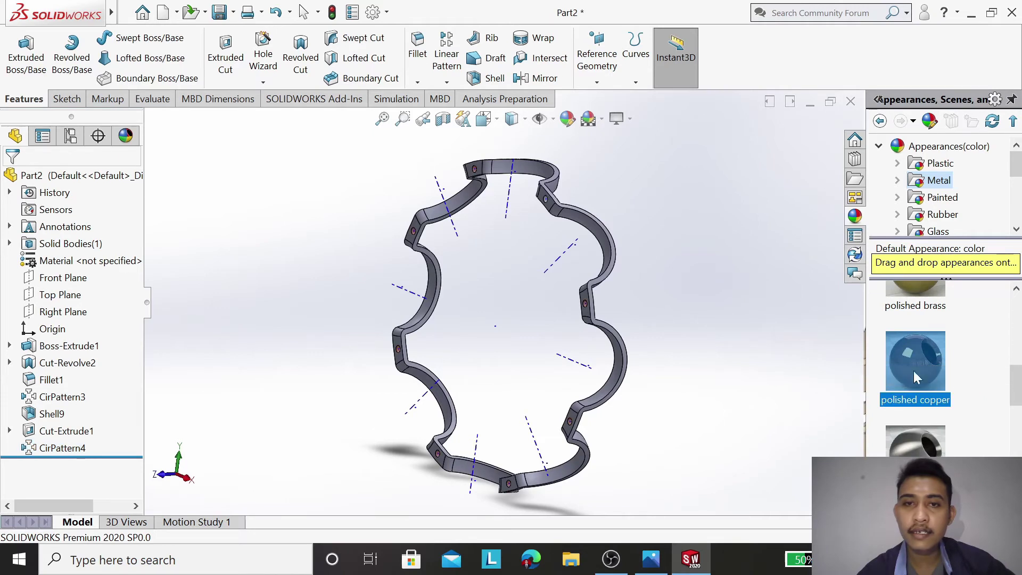
{"action": "left_click", "coordinate": [29, 176]}
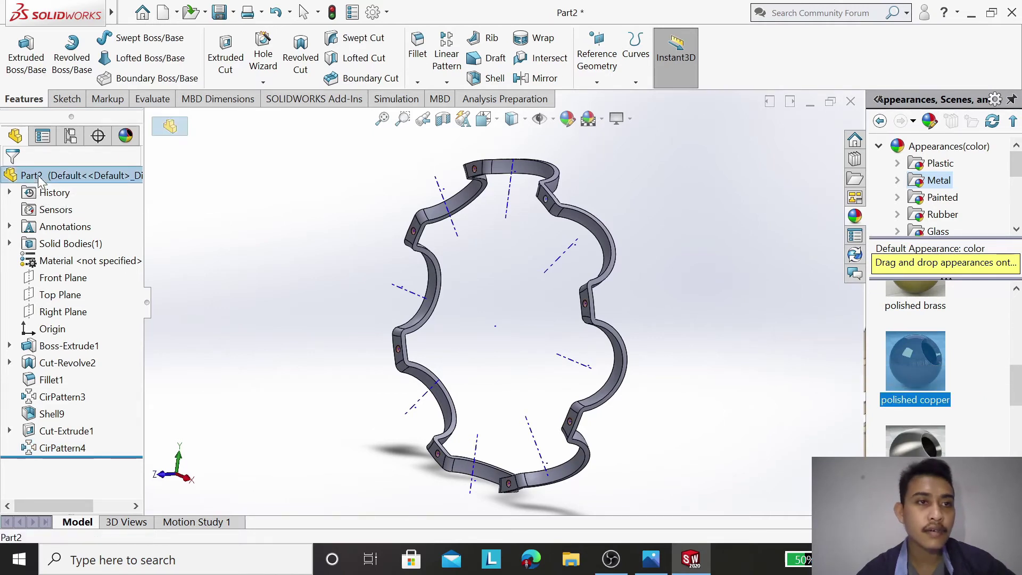
Step: Apply the polished copper appearance to the whole cage part
{"action": "right_click", "coordinate": [928, 371]}
{"action": "left_click", "coordinate": [947, 376]}
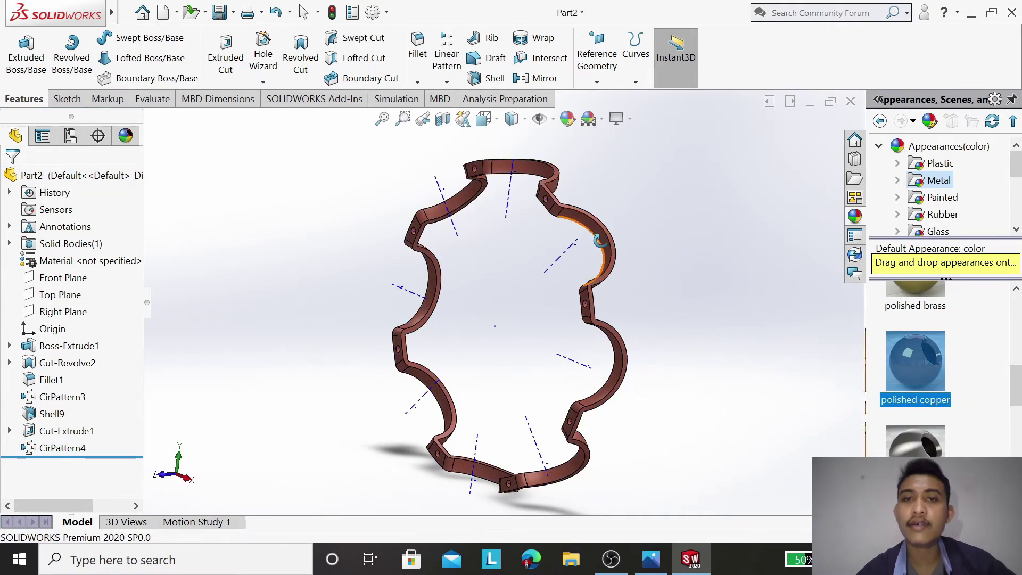
{"action": "right_click", "coordinate": [674, 194]}
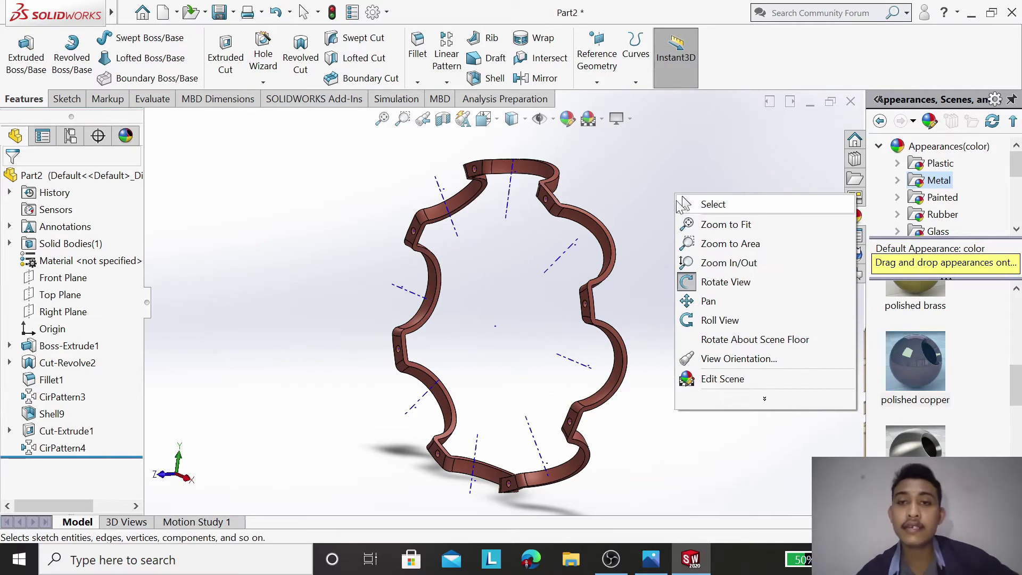
{"action": "left_click", "coordinate": [666, 183]}
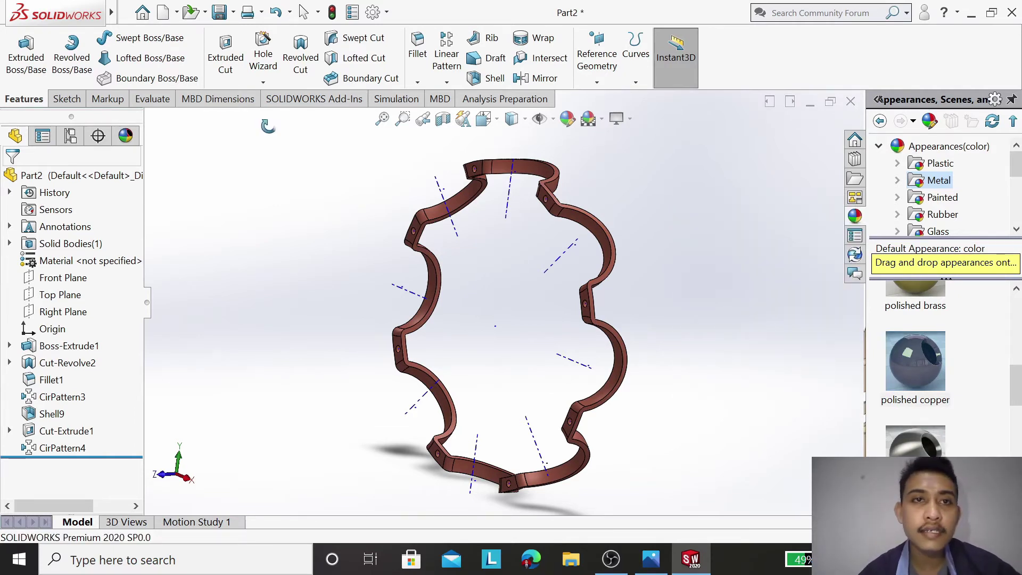
Step: Save the cage part as 'Part 4 CAGE'
{"action": "left_click", "coordinate": [233, 12]}
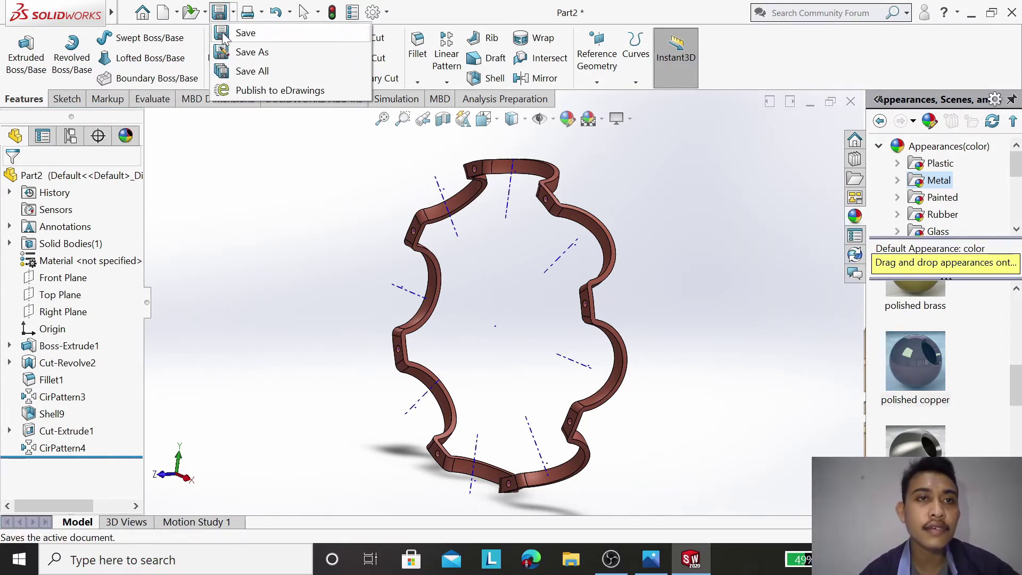
{"action": "left_click", "coordinate": [223, 34]}
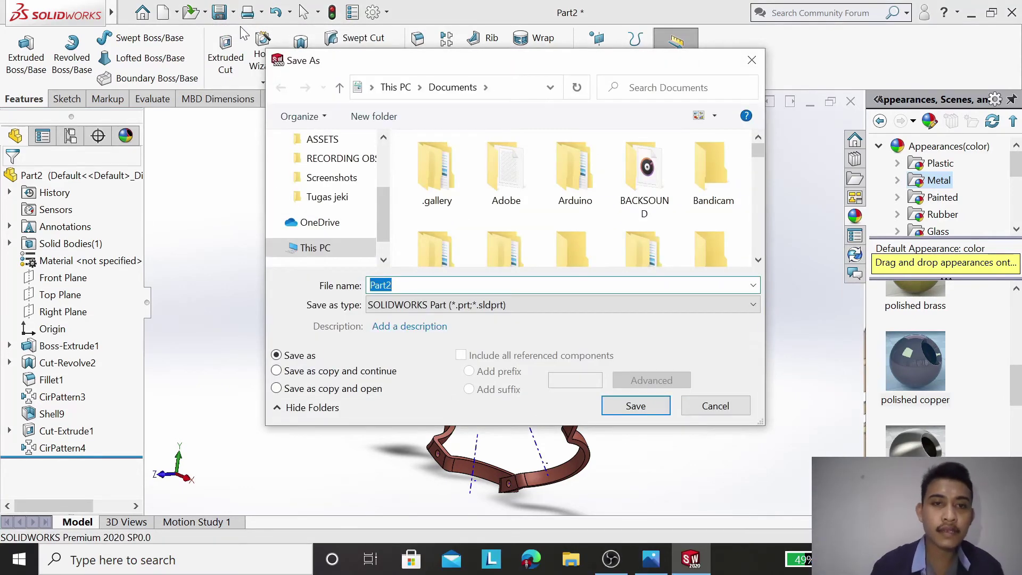
{"action": "type", "text": "P"}
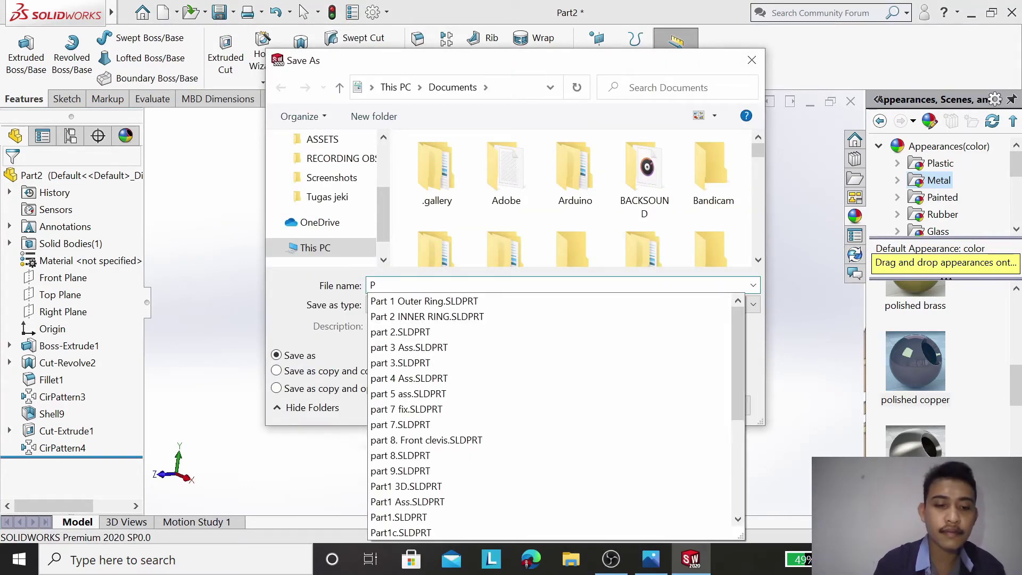
{"action": "type", "text": "art 4 "}
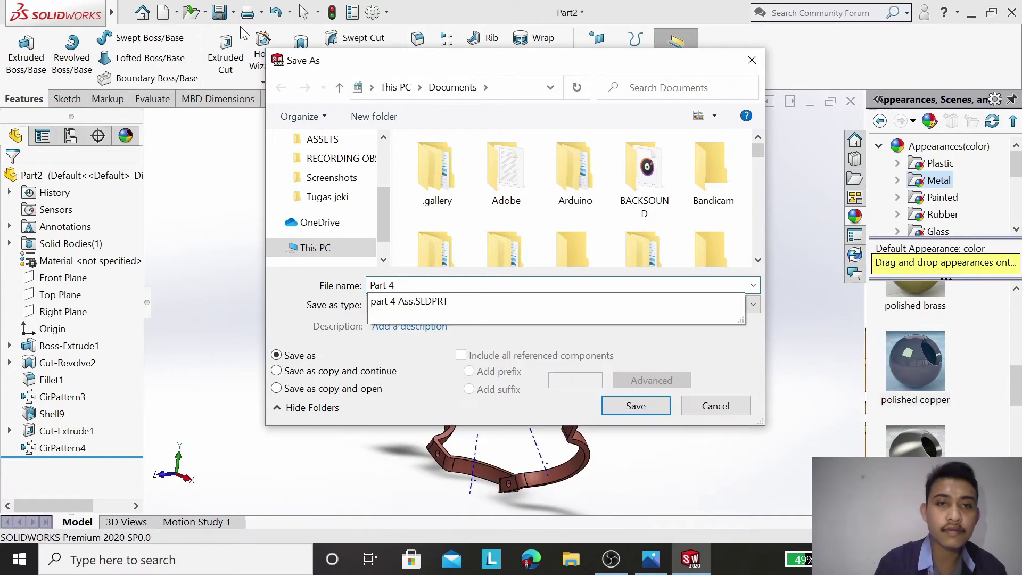
{"action": "type", "text": "Ca"}
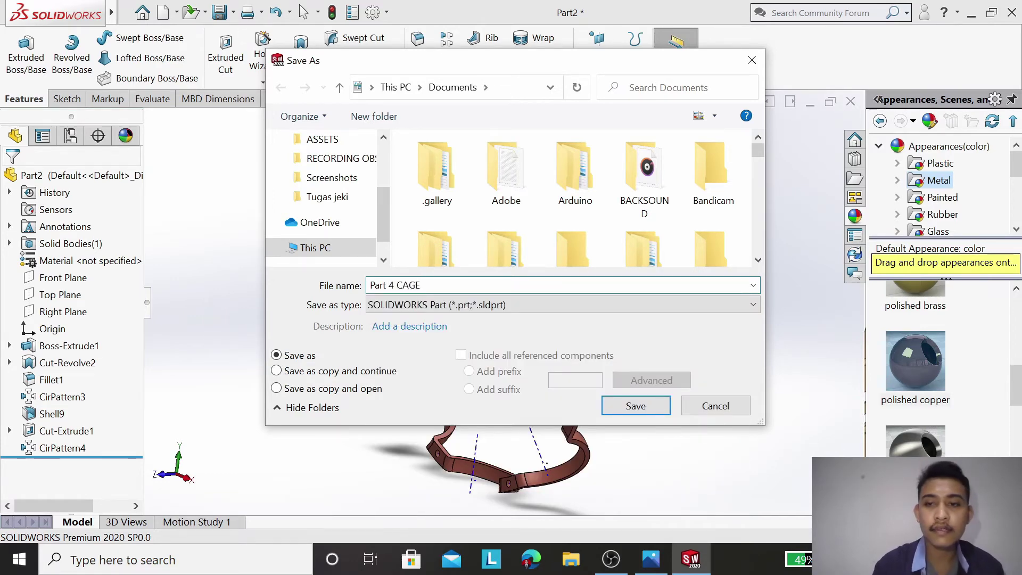
{"action": "key", "text": "Return"}
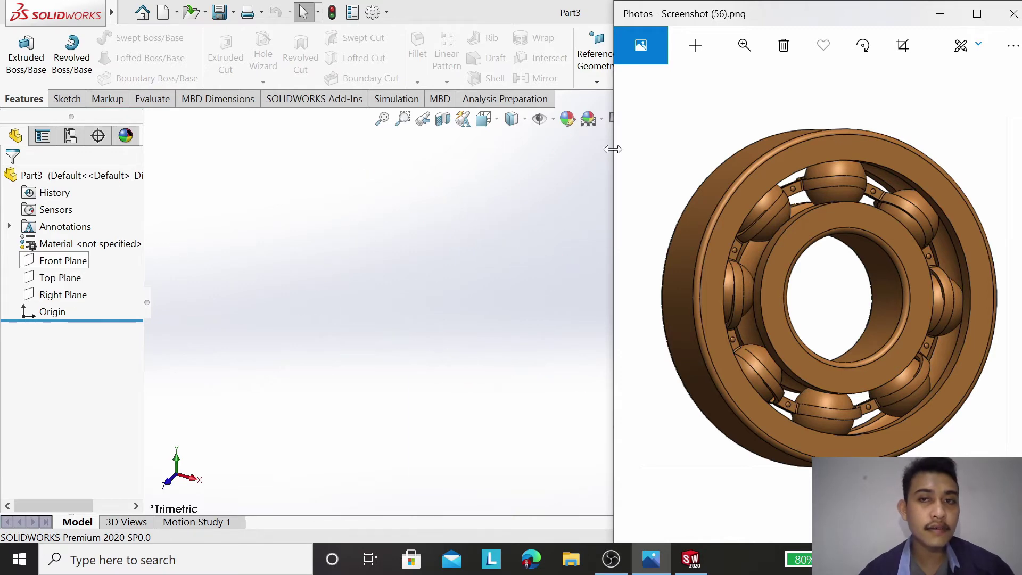
Step: Minimize the bearing reference photo to reveal the empty Part3
{"action": "left_click", "coordinate": [931, 20]}
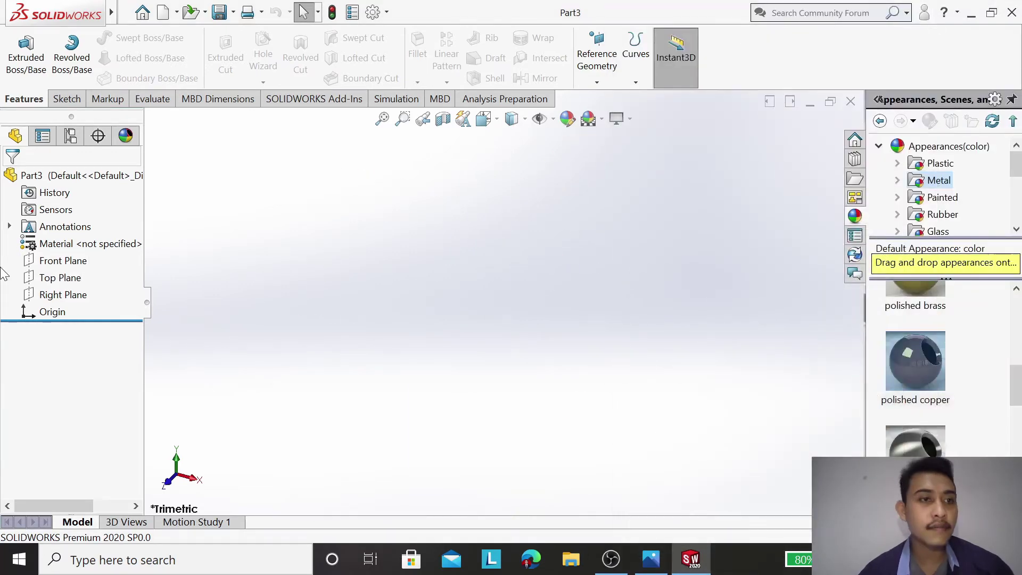
Step: Sketch a horizontal line across the origin on the Front Plane
{"action": "left_click", "coordinate": [57, 264]}
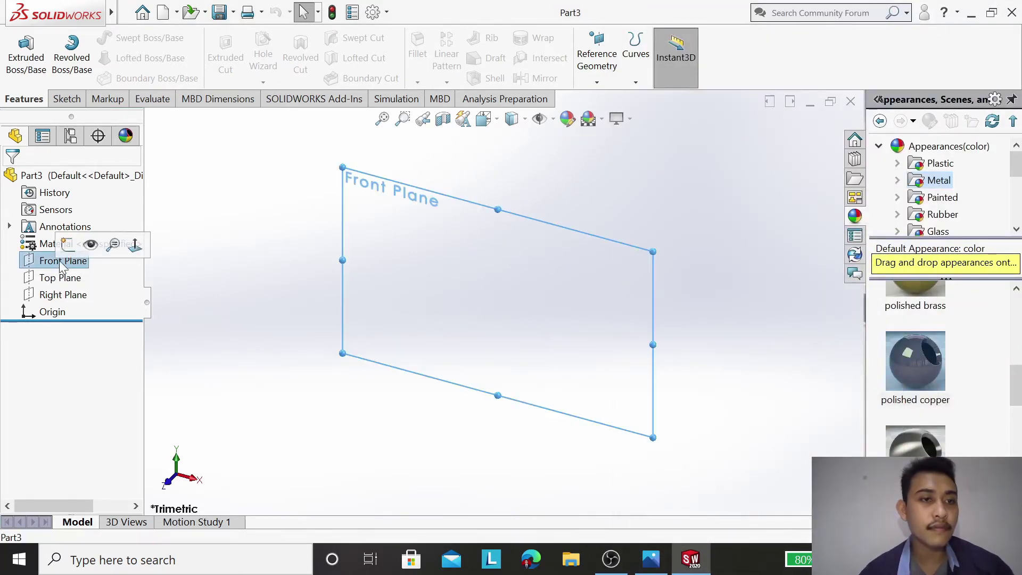
{"action": "left_click", "coordinate": [101, 244]}
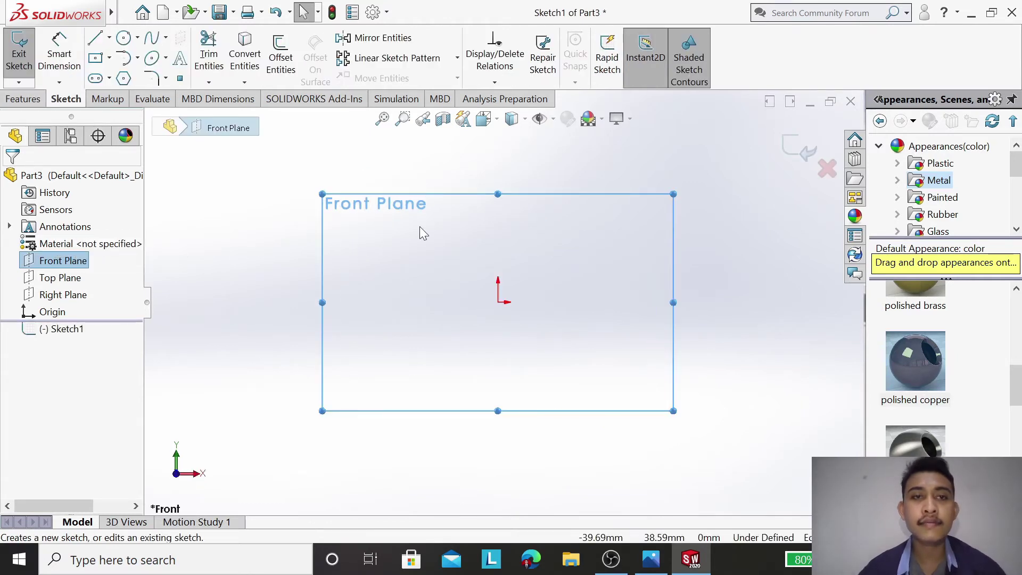
{"action": "left_click", "coordinate": [98, 39]}
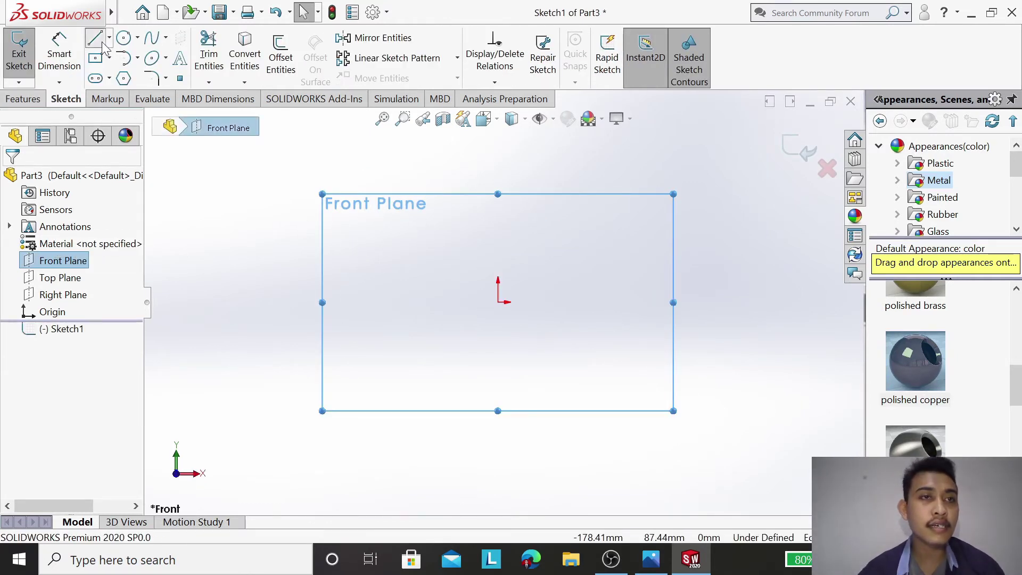
{"action": "left_click", "coordinate": [456, 302]}
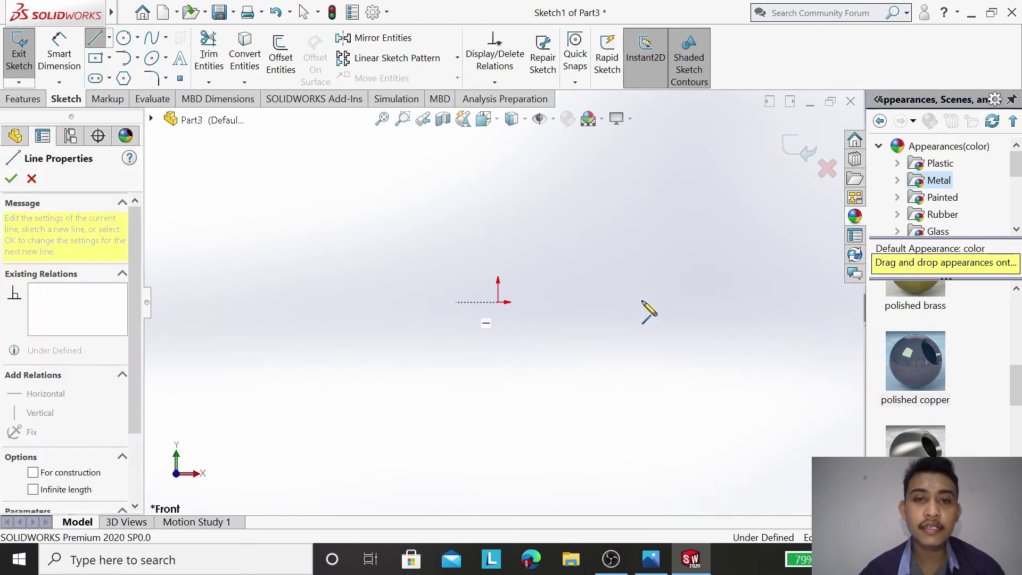
{"action": "left_click", "coordinate": [608, 302]}
{"action": "right_click", "coordinate": [644, 260]}
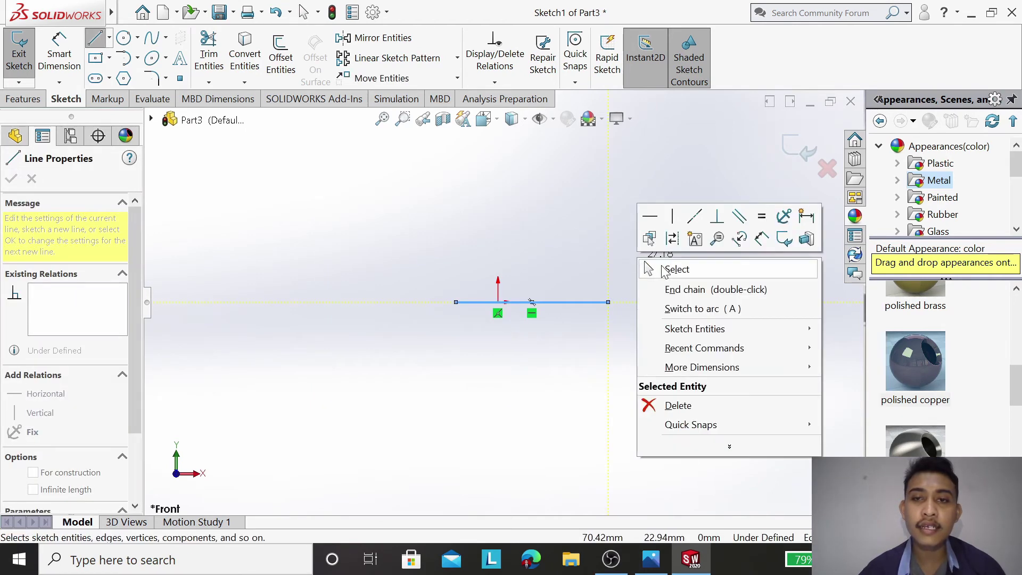
{"action": "left_click", "coordinate": [661, 265]}
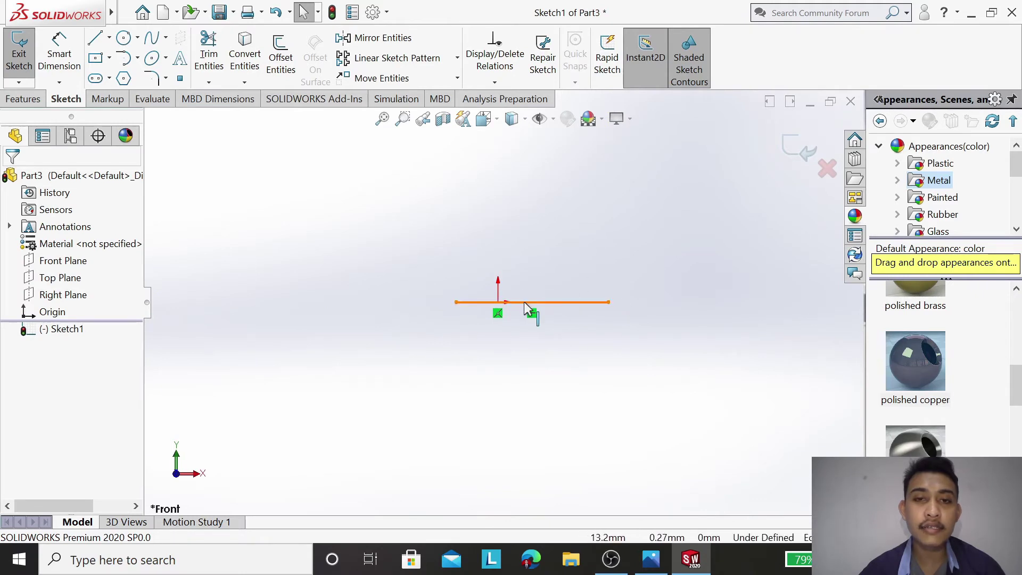
Step: Close the line into a semicircle with a tangent arc between its ends
{"action": "left_click", "coordinate": [138, 59]}
{"action": "left_click", "coordinate": [156, 99]}
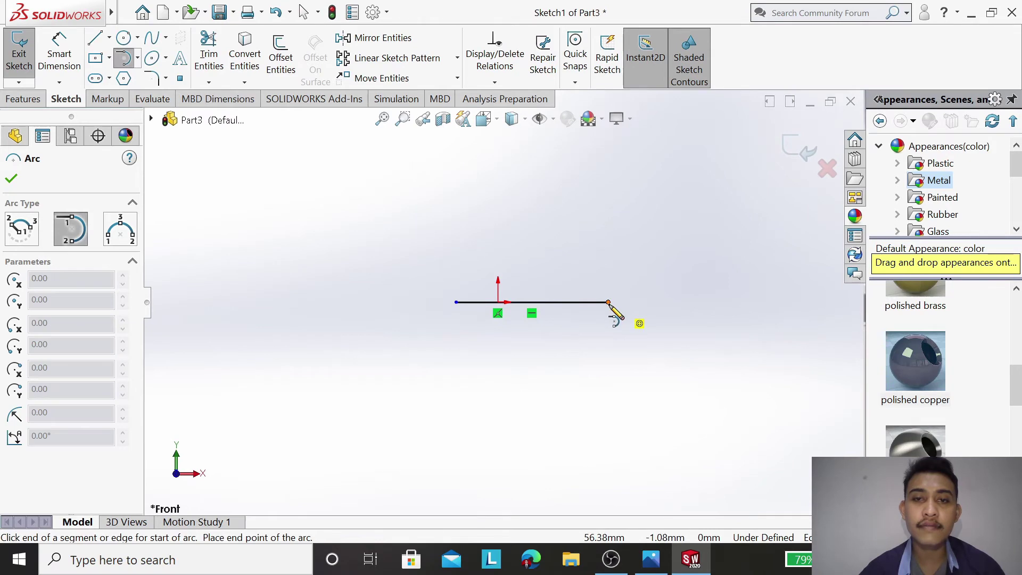
{"action": "left_click", "coordinate": [608, 302]}
{"action": "left_click", "coordinate": [456, 302]}
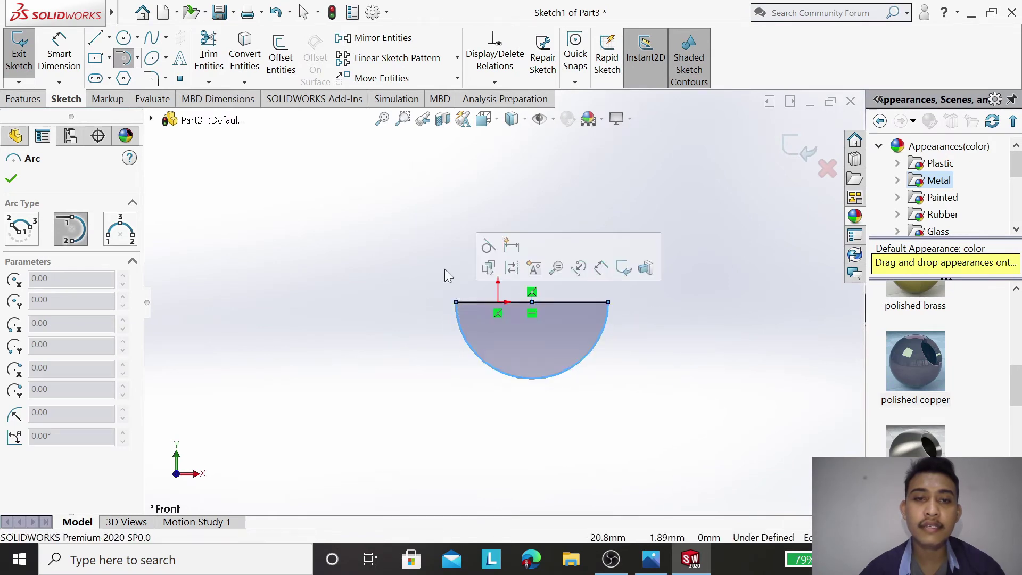
{"action": "right_click", "coordinate": [429, 244]}
{"action": "left_click", "coordinate": [452, 253]}
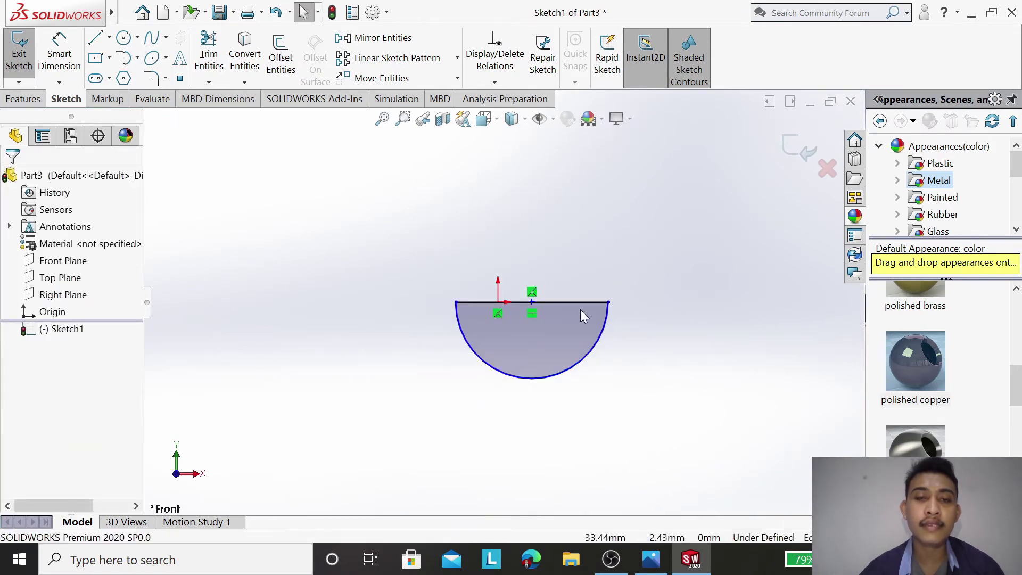
Step: Make the straight edge's midpoint coincident with the origin
{"action": "scroll", "coordinate": [574, 302], "scroll_direction": "down", "scroll_amount": 2}
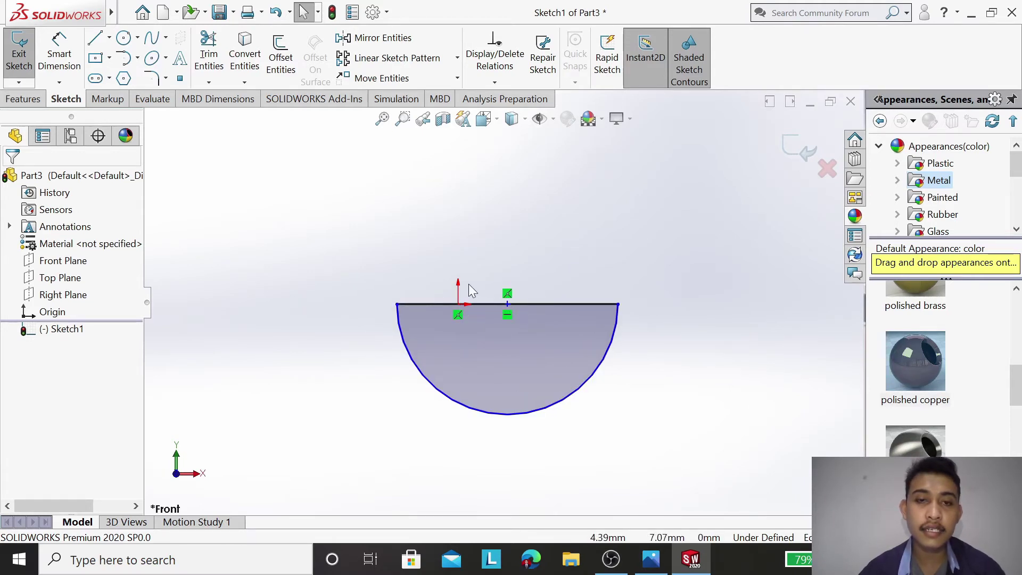
{"action": "left_click", "coordinate": [459, 306]}
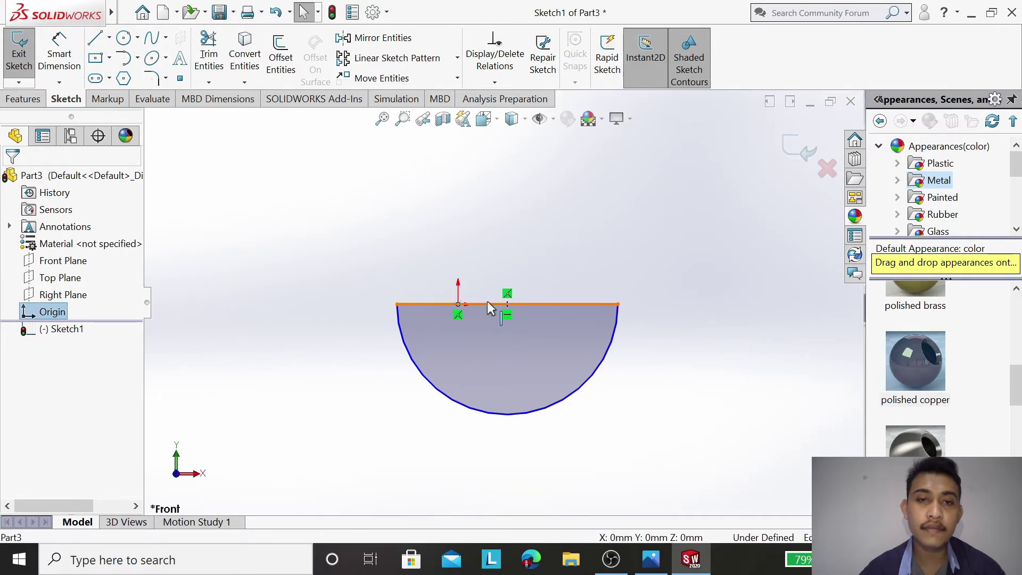
{"action": "left_click", "coordinate": [509, 304], "text": "ctrl"}
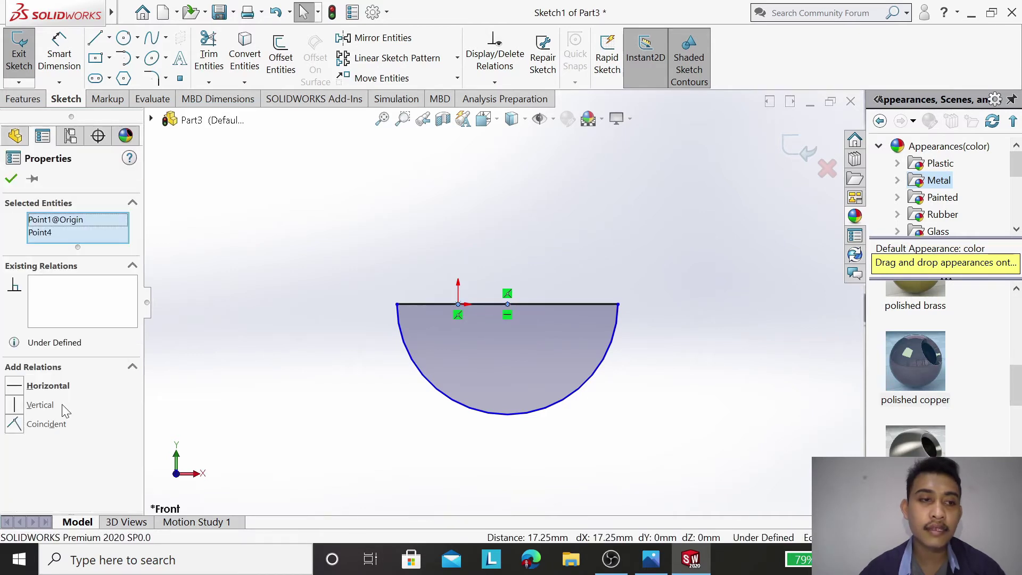
{"action": "left_click", "coordinate": [15, 424]}
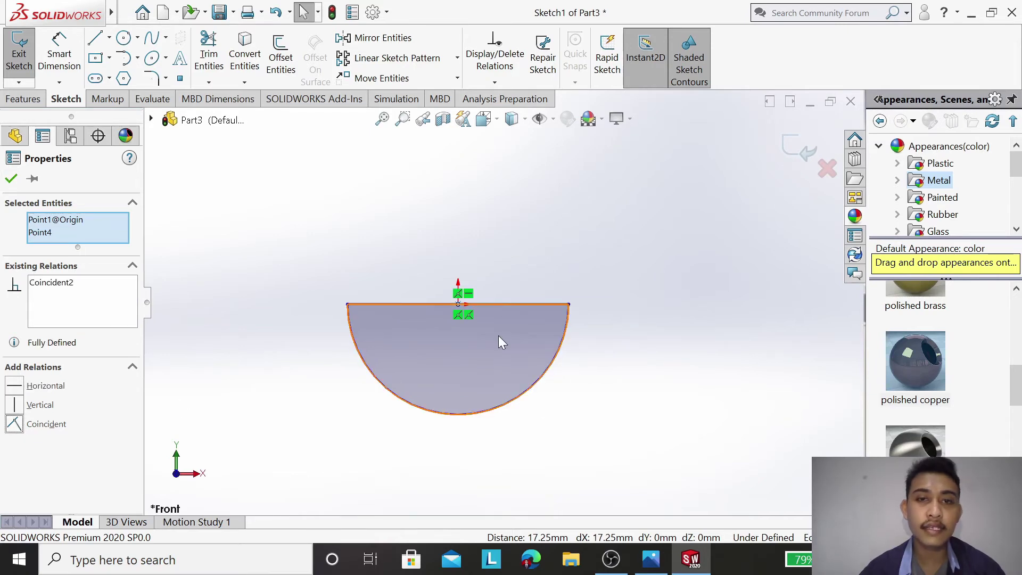
{"action": "left_click", "coordinate": [7, 181]}
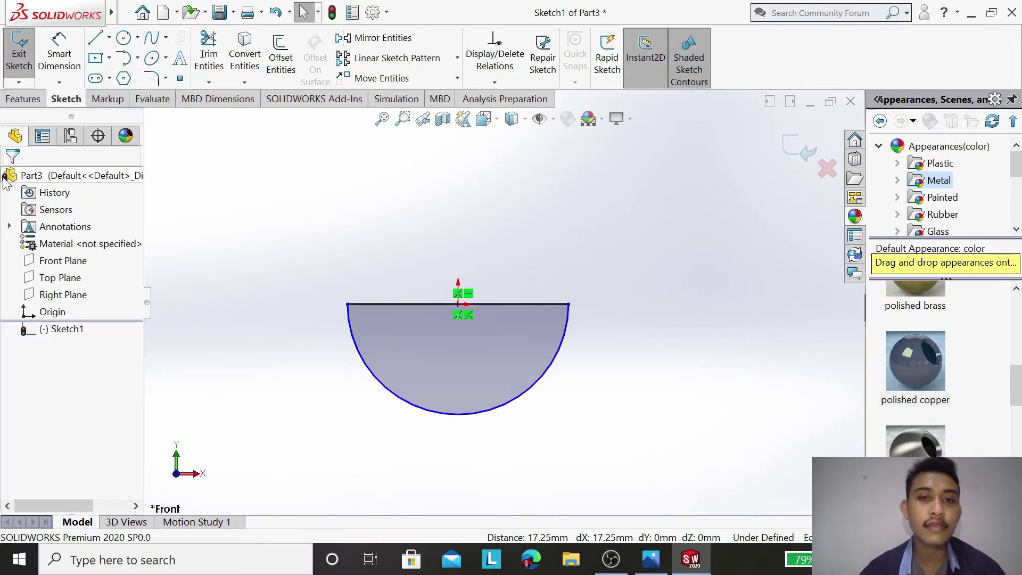
Step: Dimension the straight edge to 24 mm
{"action": "left_click", "coordinate": [59, 53]}
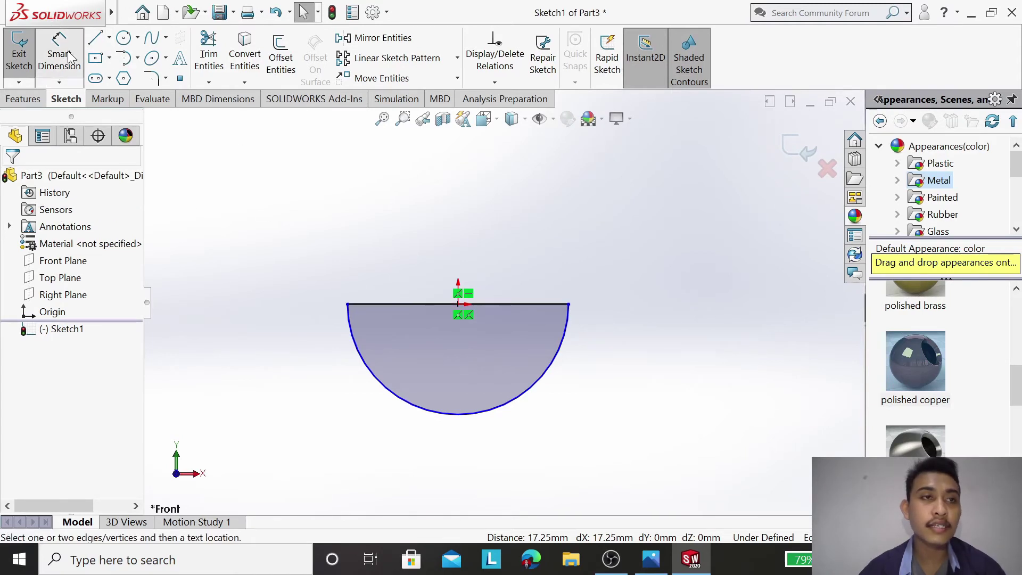
{"action": "left_click", "coordinate": [403, 302]}
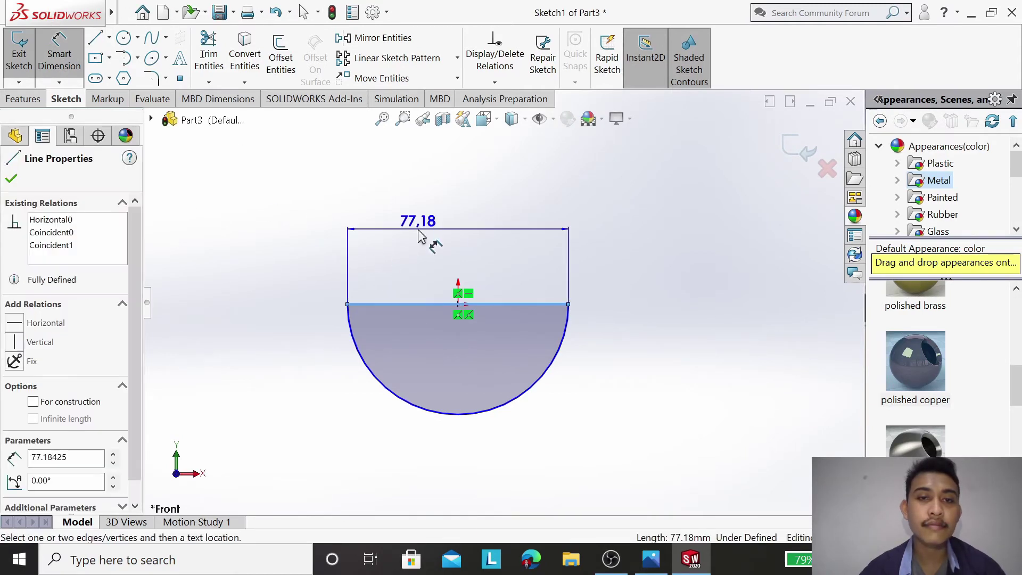
{"action": "left_click", "coordinate": [419, 234]}
{"action": "type", "text": "2"}
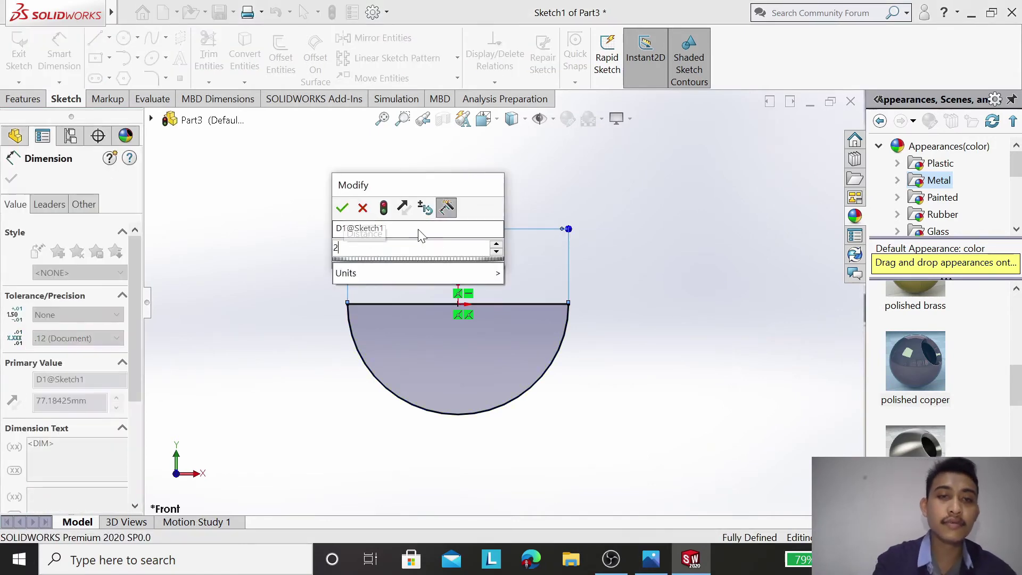
{"action": "type", "text": "4"}
{"action": "key", "text": "Return"}
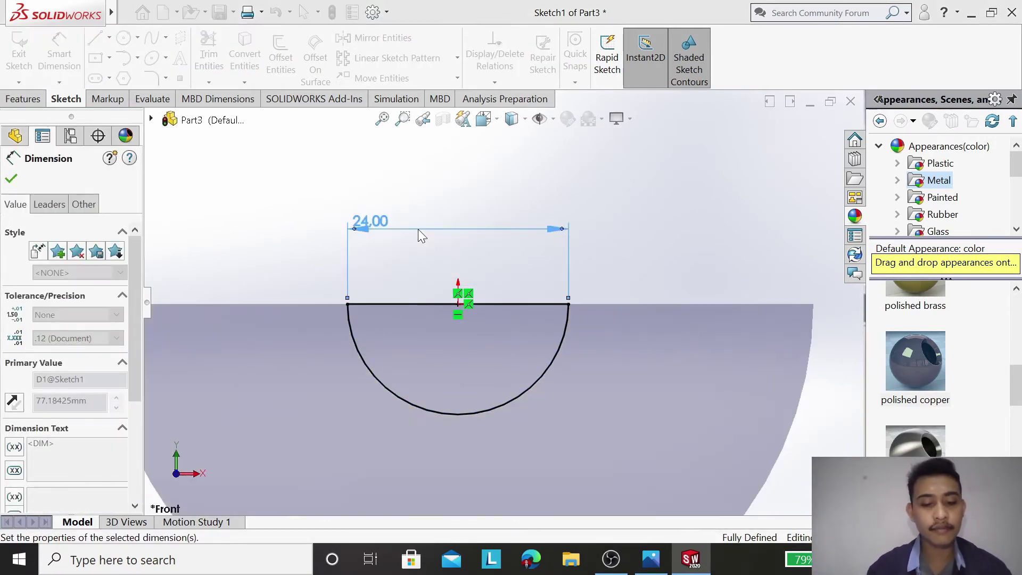
{"action": "left_click", "coordinate": [12, 179]}
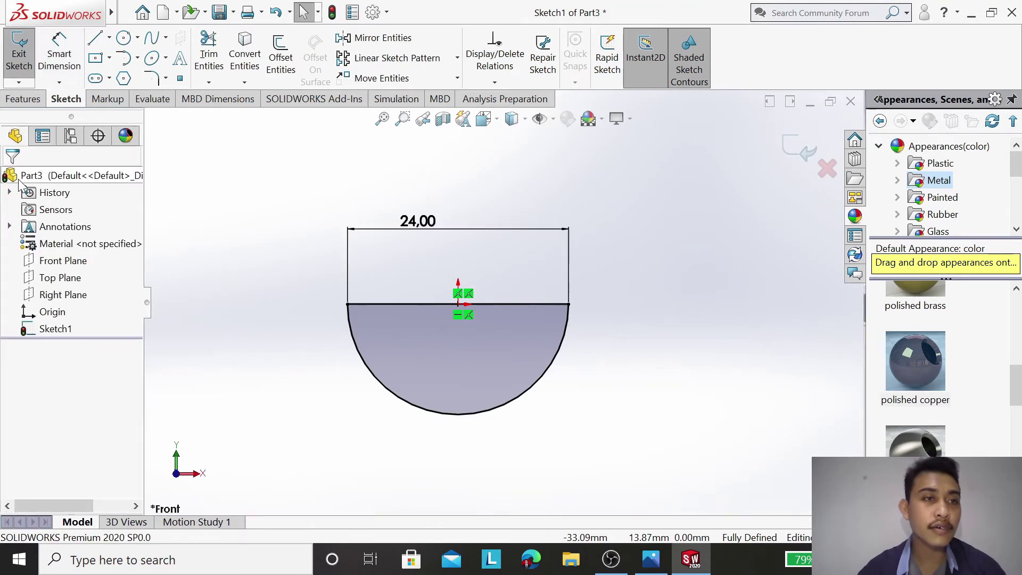
Step: Revolve the semicircle about its straight edge into a solid sphere
{"action": "left_click", "coordinate": [24, 99]}
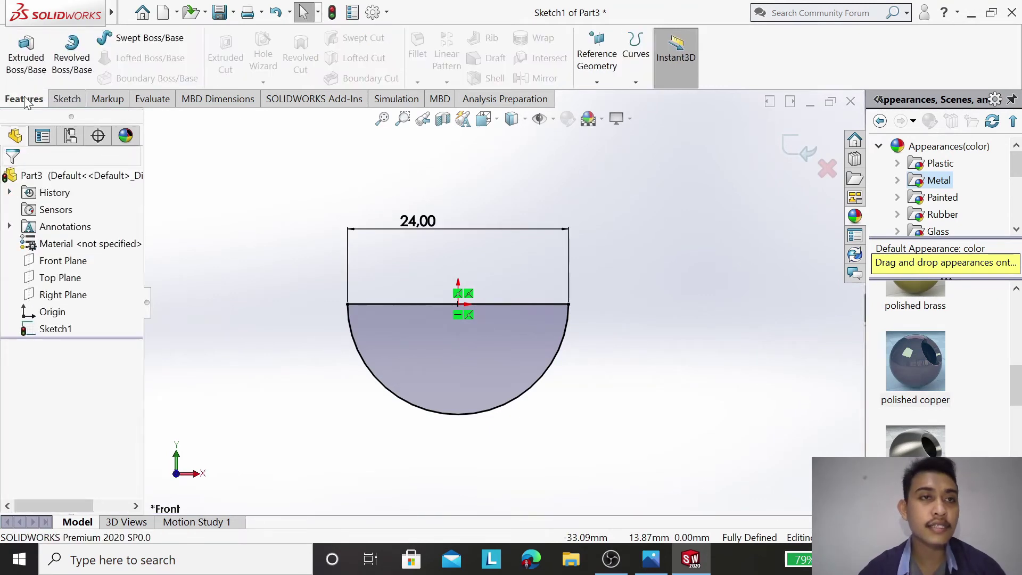
{"action": "left_click", "coordinate": [80, 47]}
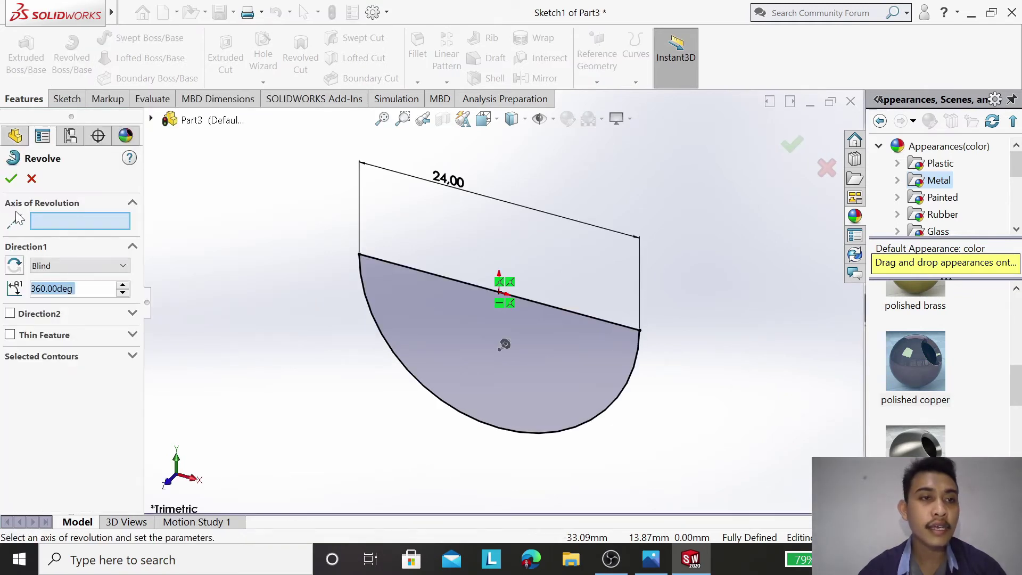
{"action": "left_click", "coordinate": [467, 286]}
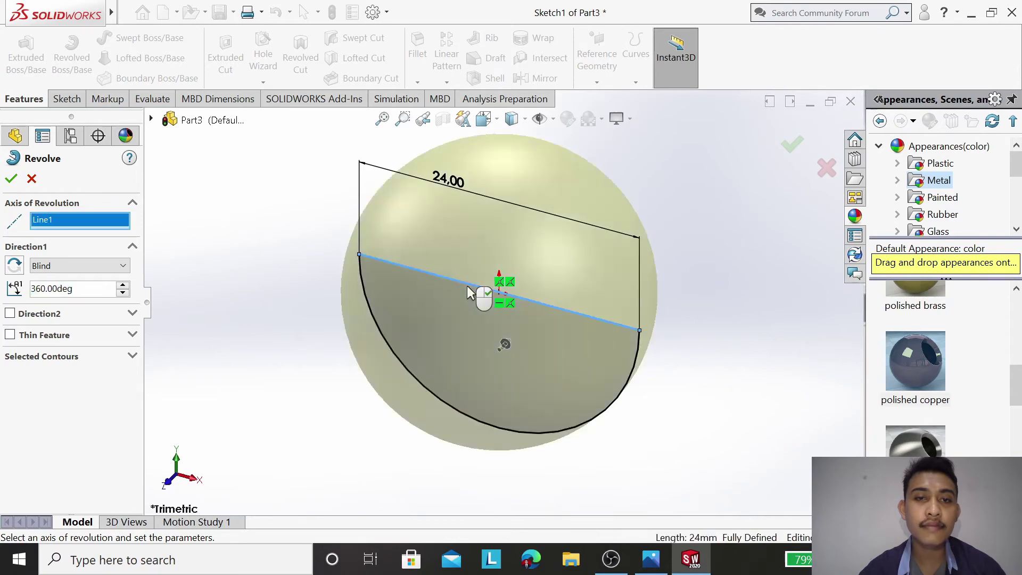
{"action": "left_click", "coordinate": [10, 180]}
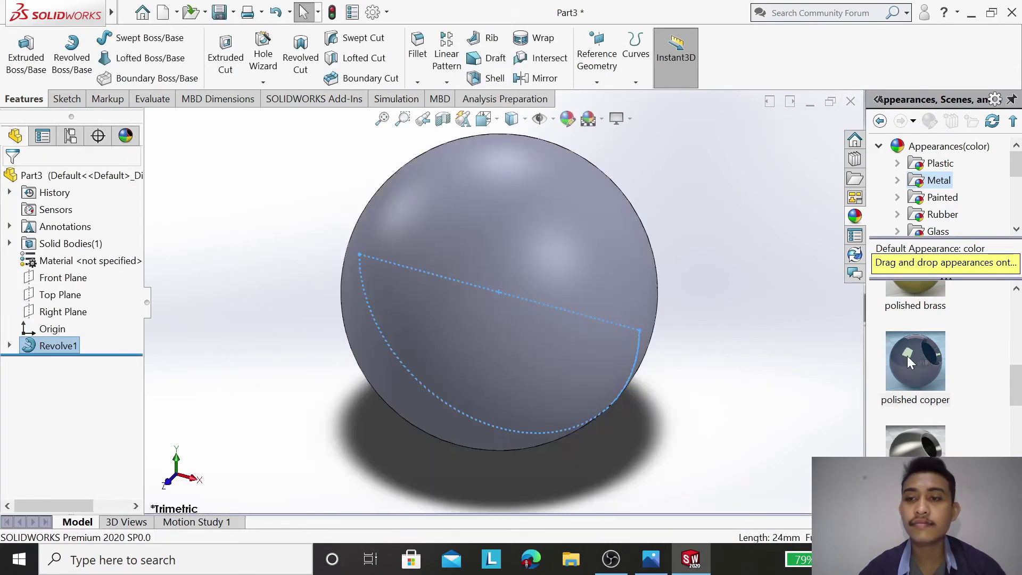
Step: Give the sphere a polished copper appearance and orbit to inspect it
{"action": "right_click", "coordinate": [906, 355]}
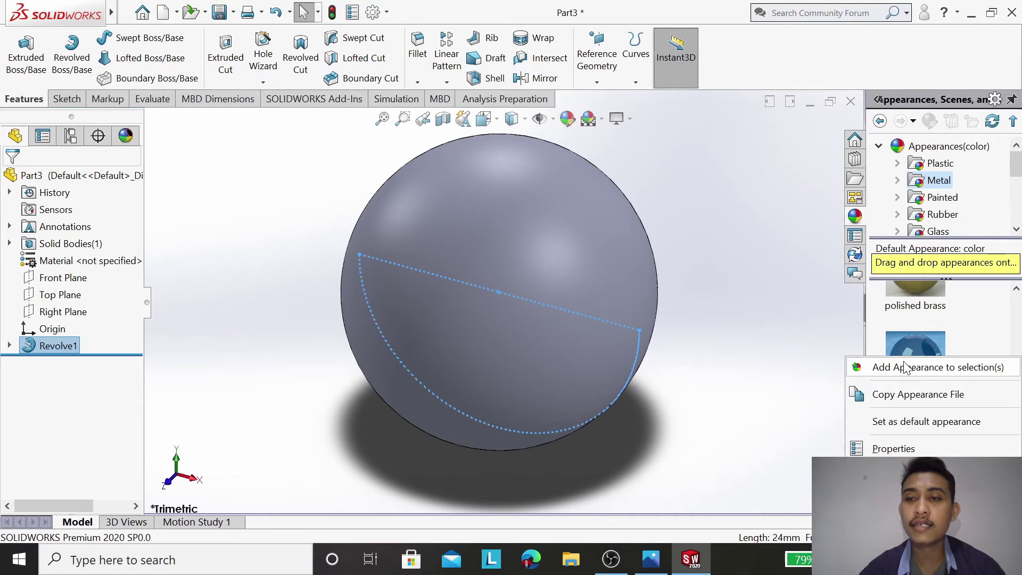
{"action": "left_click", "coordinate": [908, 367]}
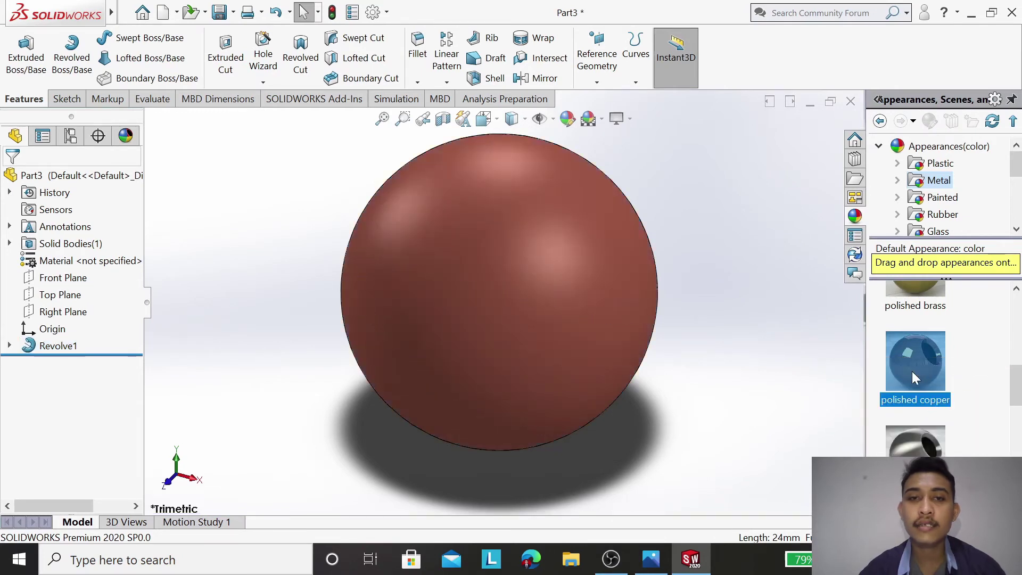
{"action": "right_click", "coordinate": [711, 203]}
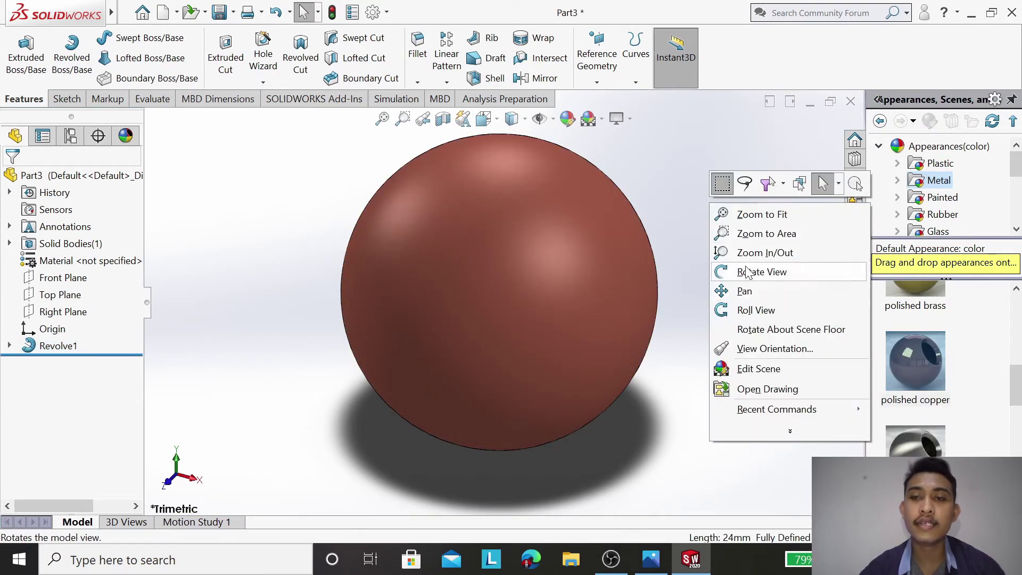
{"action": "left_click", "coordinate": [747, 272]}
{"action": "mouse_move", "coordinate": [741, 263]}
{"action": "left_mouse_down"}
{"action": "mouse_move", "coordinate": [705, 282]}
{"action": "mouse_move", "coordinate": [584, 308]}
{"action": "mouse_move", "coordinate": [744, 168]}
{"action": "left_mouse_up"}
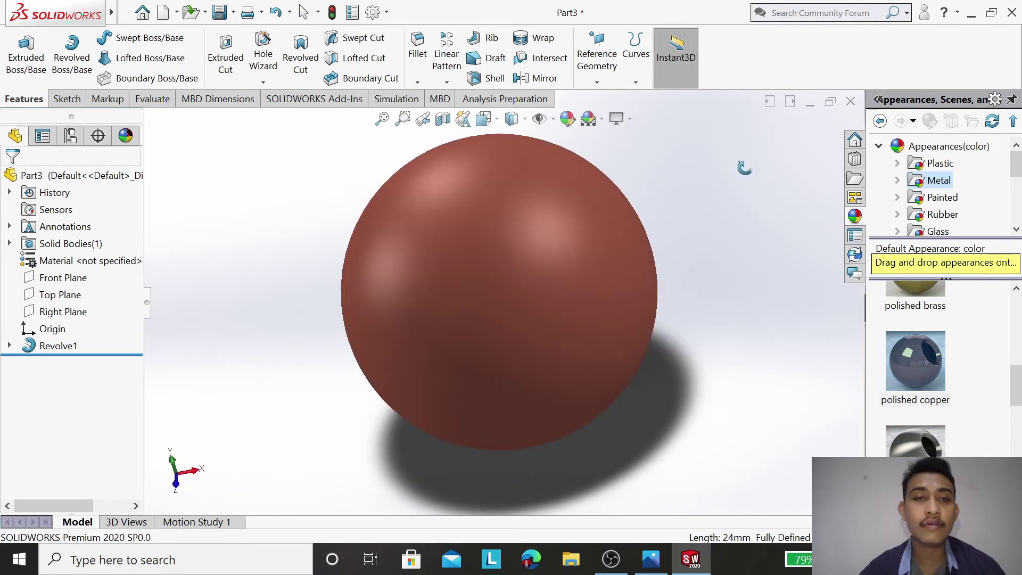
Step: Save the sphere part as 'Part3. BALL BEARING'
{"action": "left_click", "coordinate": [220, 13]}
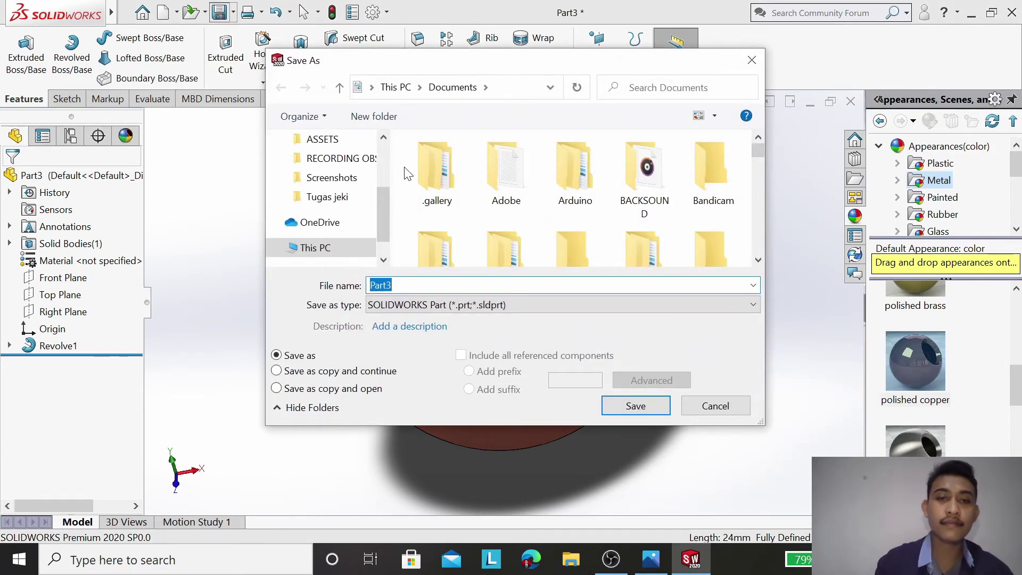
{"action": "key", "text": "End"}
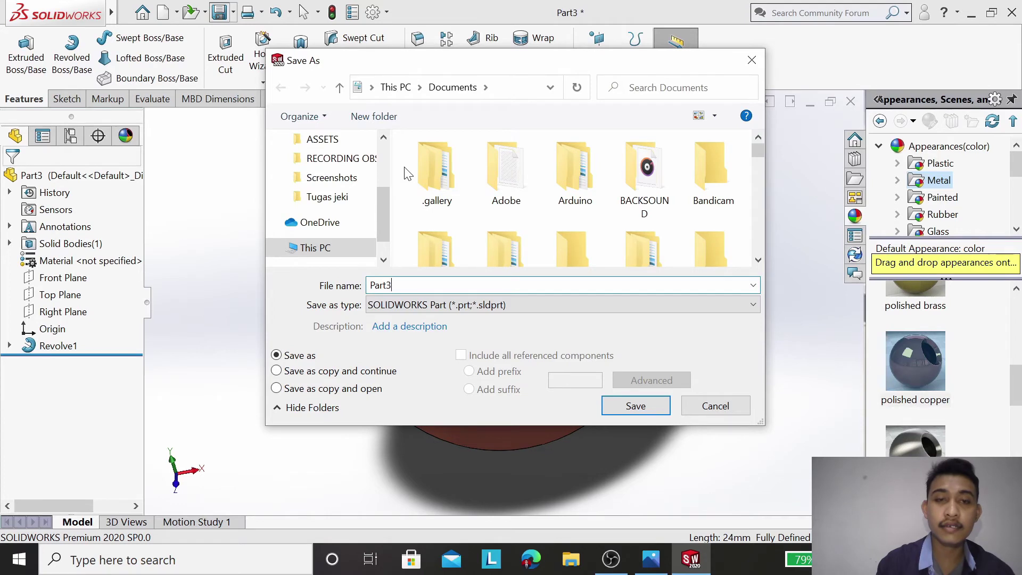
{"action": "type", "text": ". Ba"}
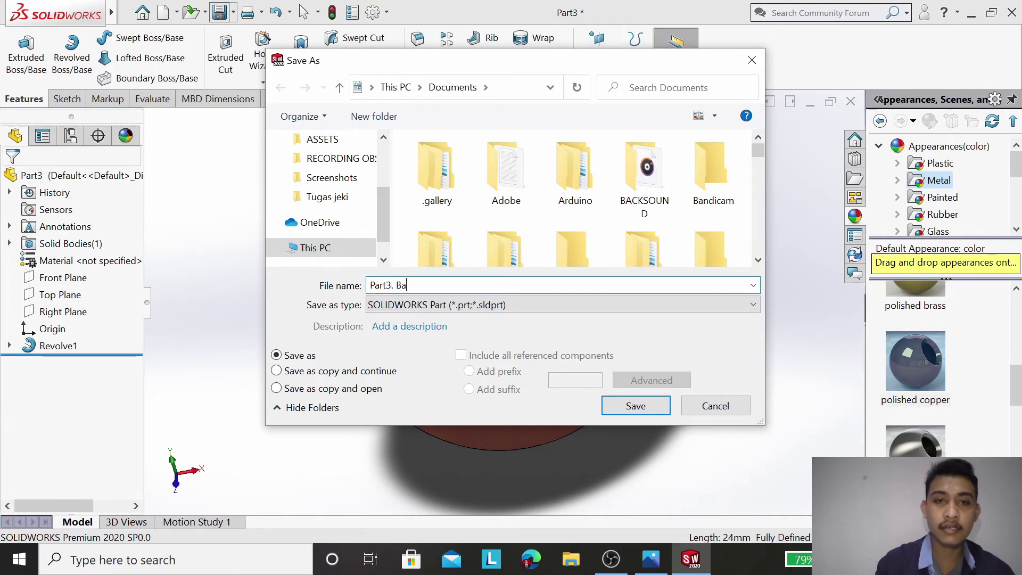
{"action": "type", "text": "ll"}
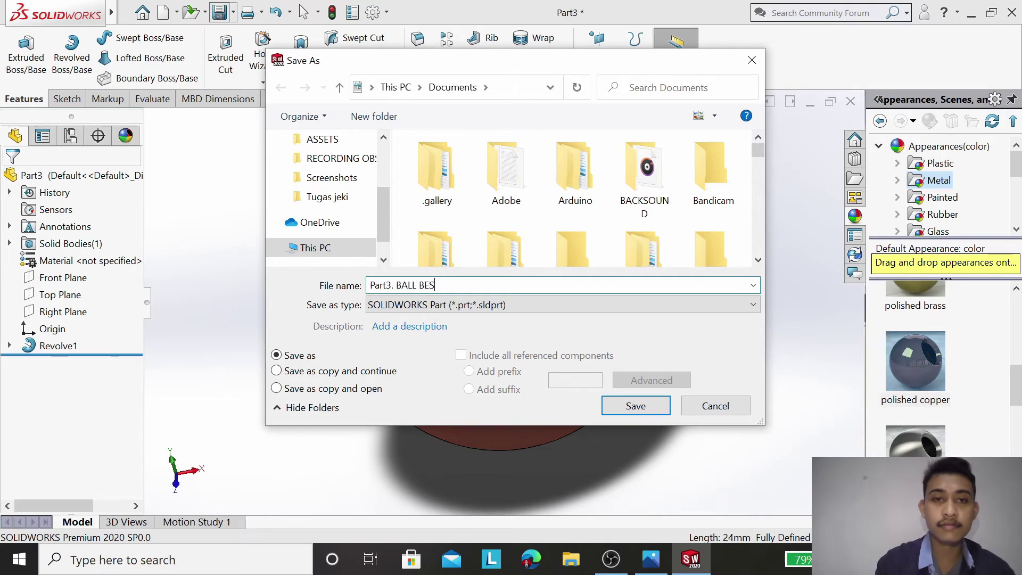
{"action": "key", "text": "BackSpace"}
{"action": "type", "text": "ARIN"}
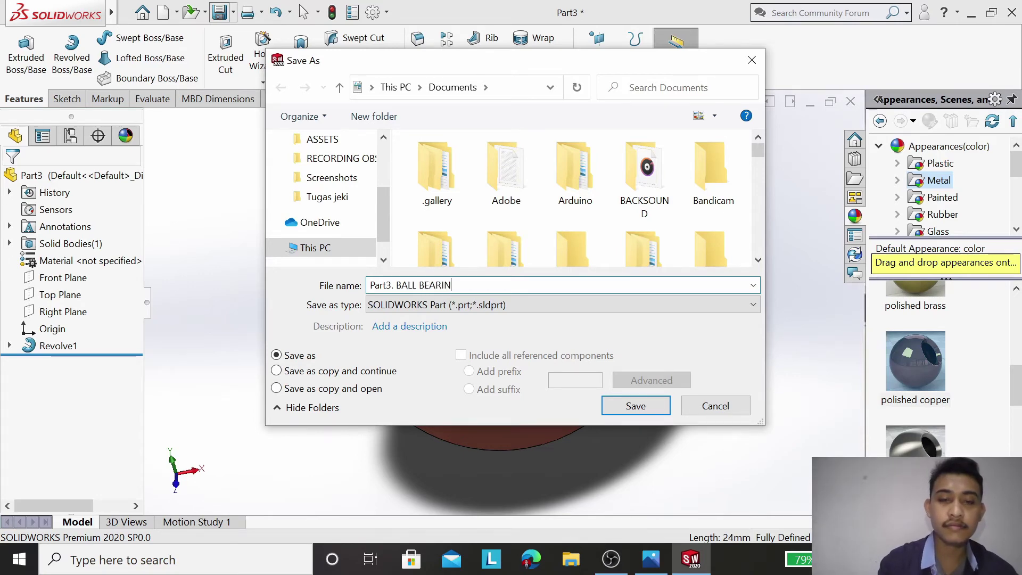
{"action": "type", "text": "G"}
{"action": "key", "text": "Return"}
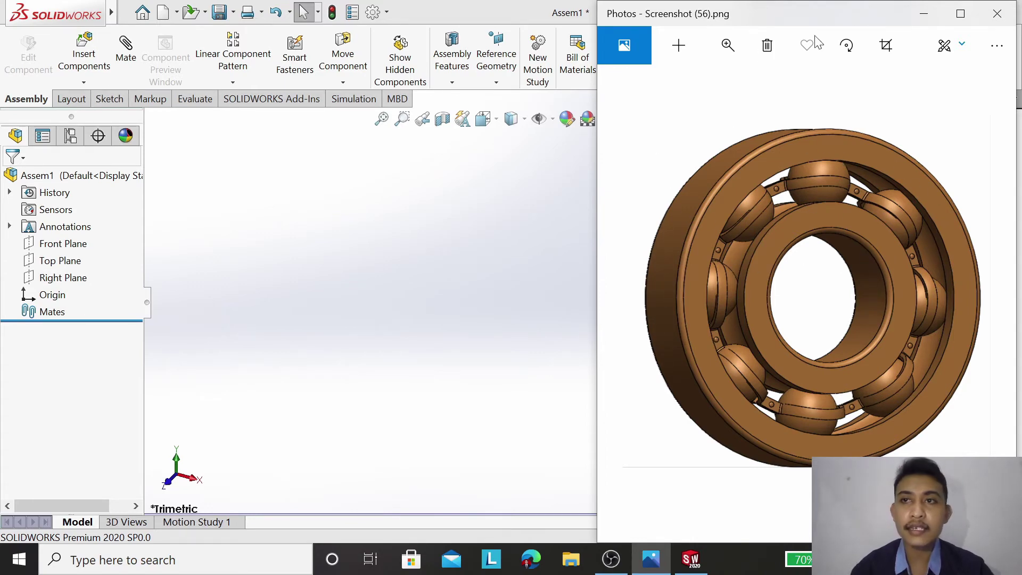
Step: Insert the outer ring, inner ring, cage and ball into Assem1, each placed separately
{"action": "left_click", "coordinate": [925, 14]}
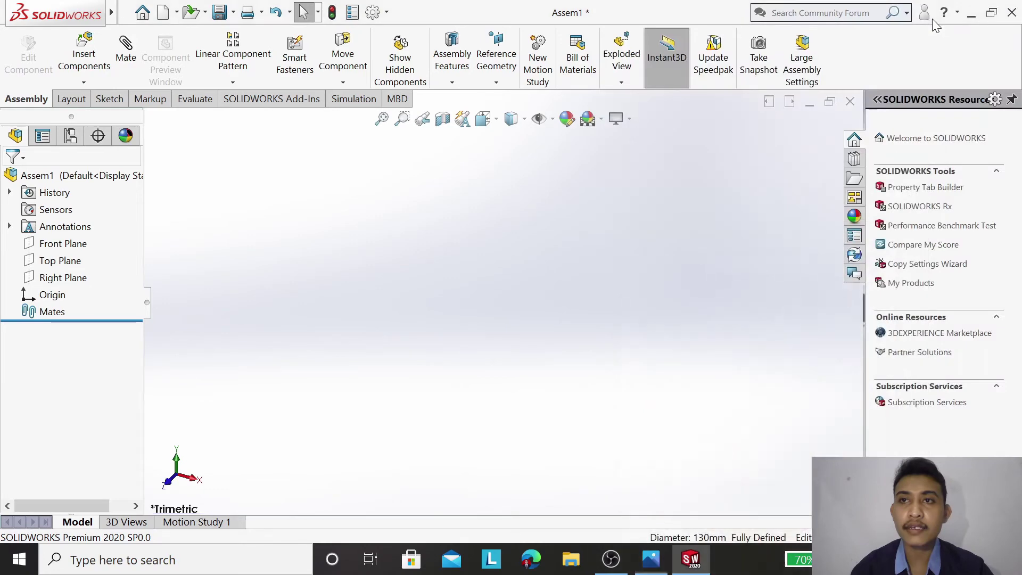
{"action": "left_click", "coordinate": [84, 53]}
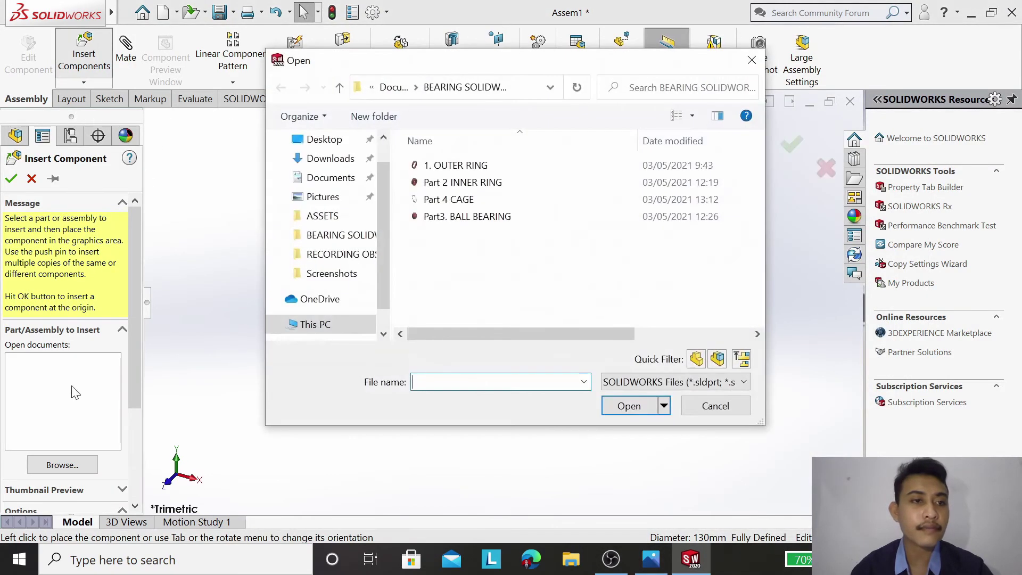
{"action": "left_click_drag", "start_coordinate": [495, 254], "coordinate": [500, 159]}
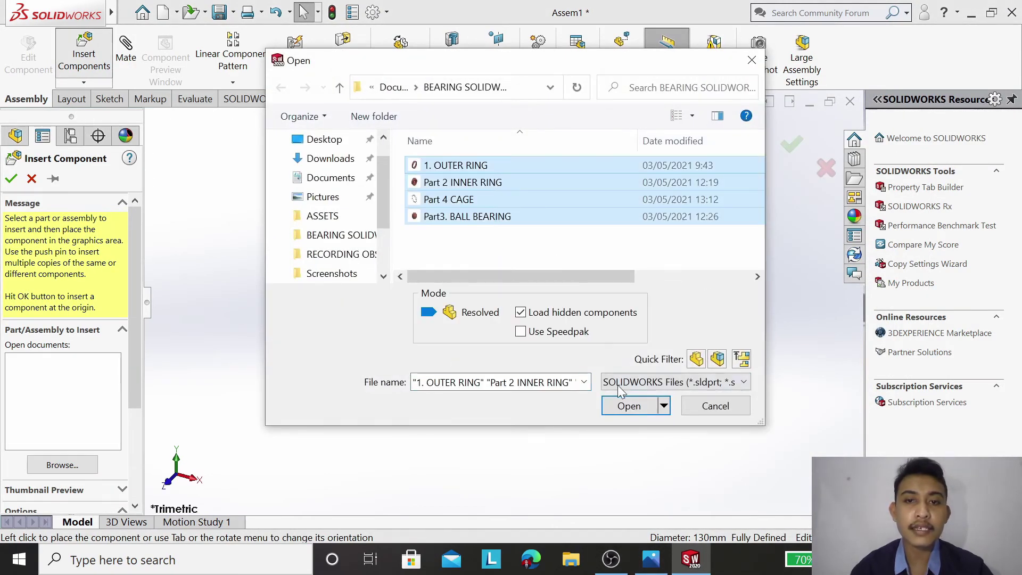
{"action": "left_click", "coordinate": [628, 405]}
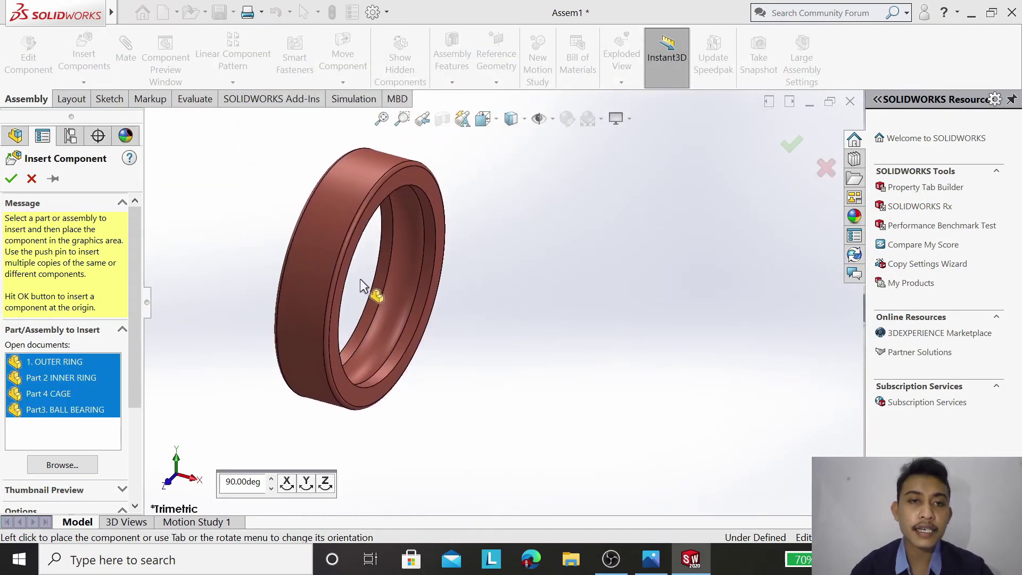
{"action": "left_click", "coordinate": [361, 286]}
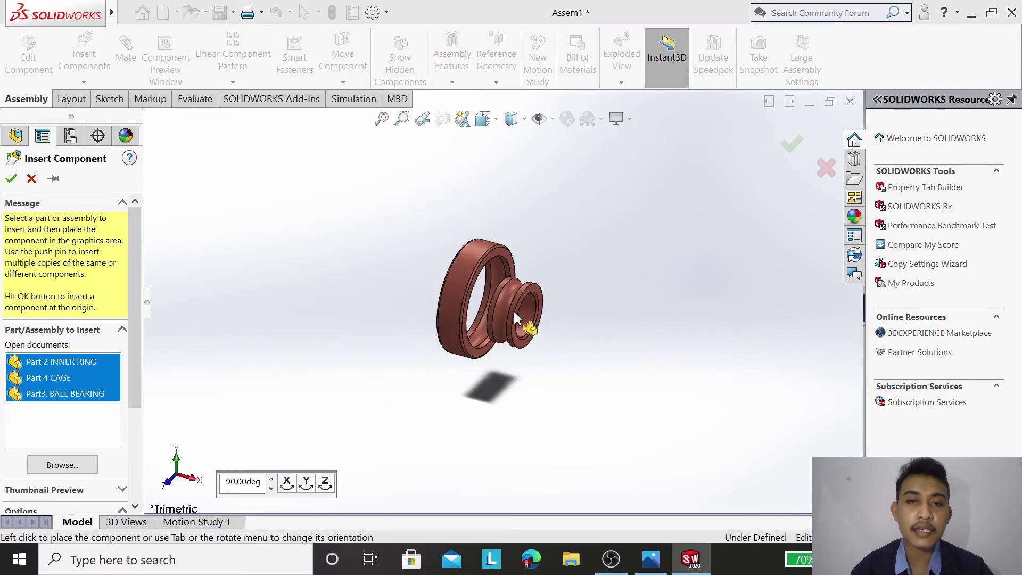
{"action": "left_click", "coordinate": [550, 335]}
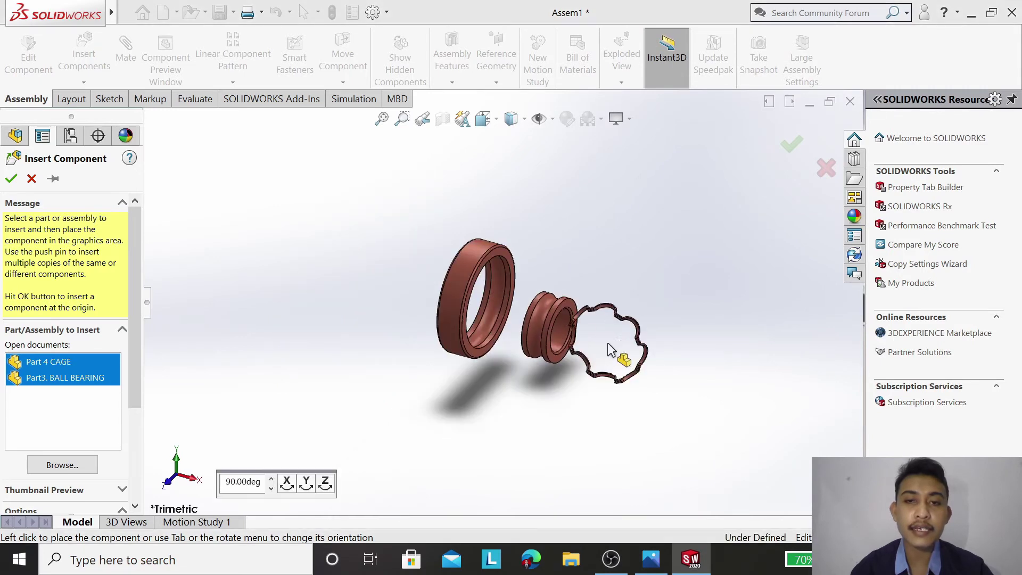
{"action": "left_click", "coordinate": [649, 333]}
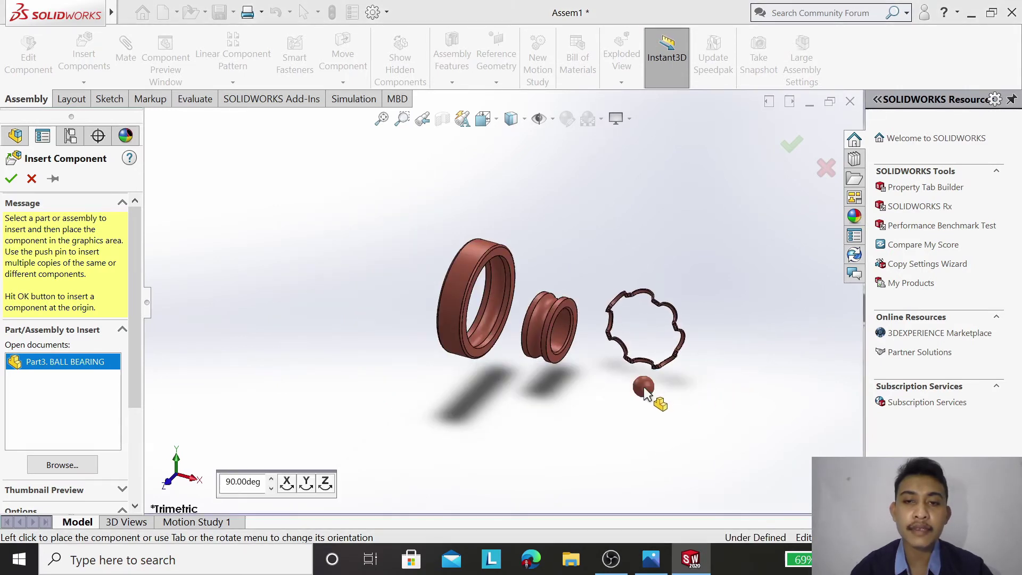
{"action": "left_click", "coordinate": [641, 399]}
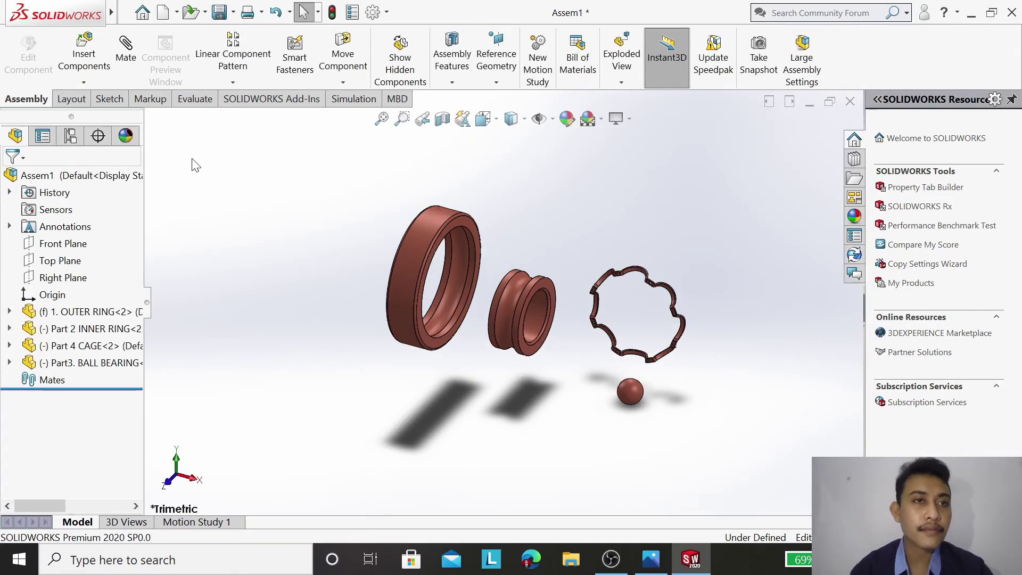
Step: Mate the outer ring and inner ring faces concentric
{"action": "left_click", "coordinate": [409, 251]}
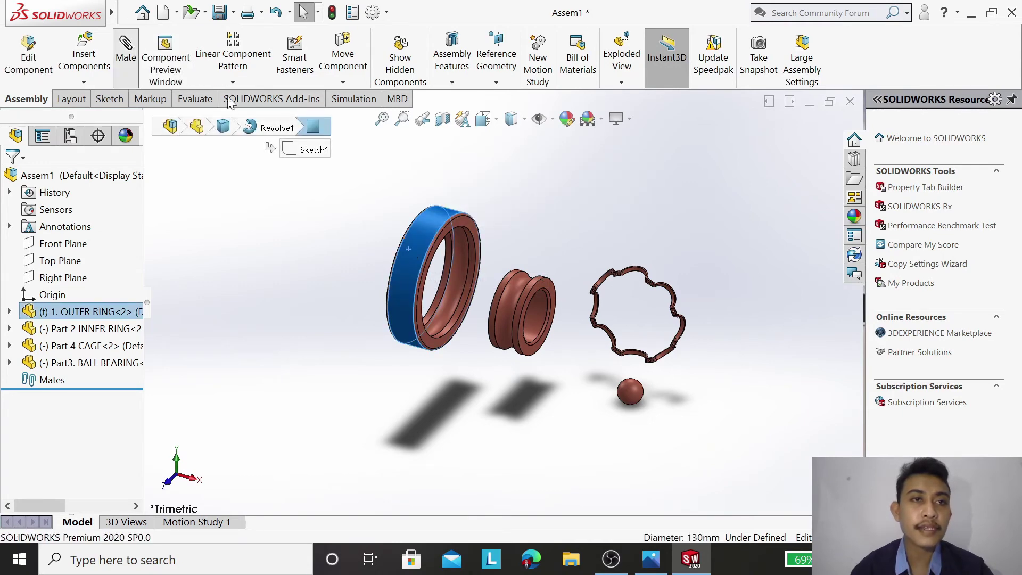
{"action": "key", "text": "m"}
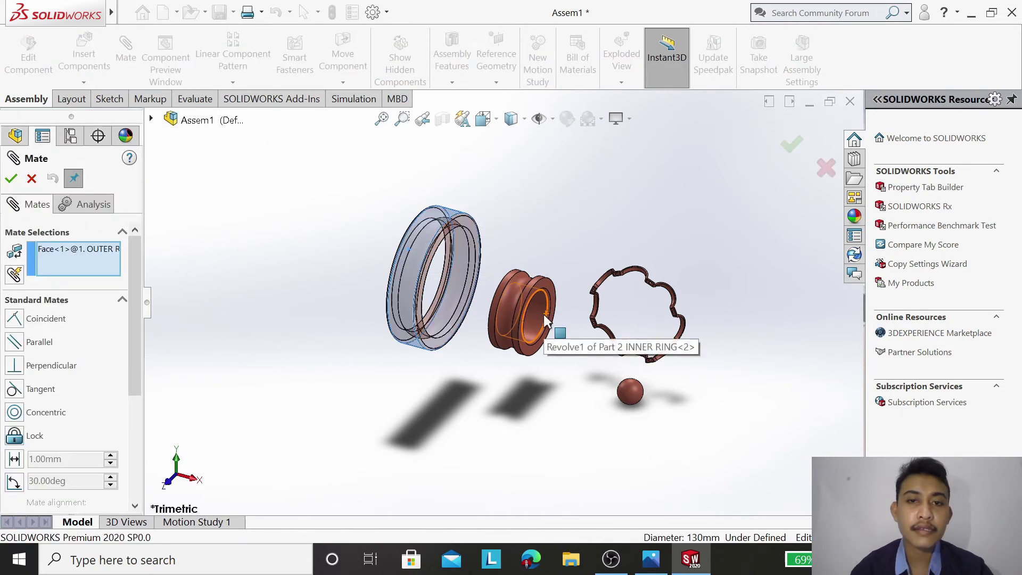
{"action": "left_click", "coordinate": [544, 314]}
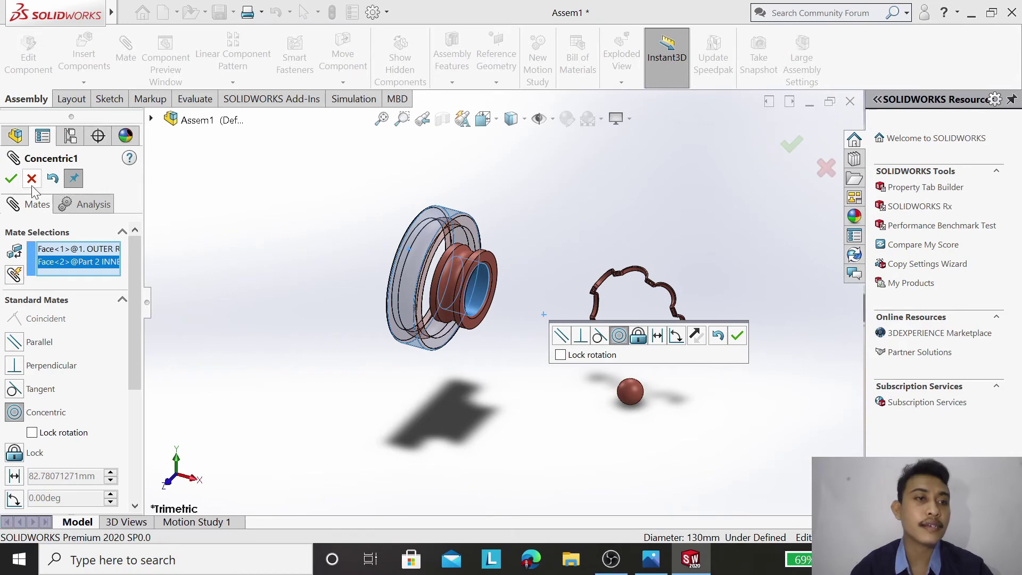
{"action": "left_click", "coordinate": [12, 180]}
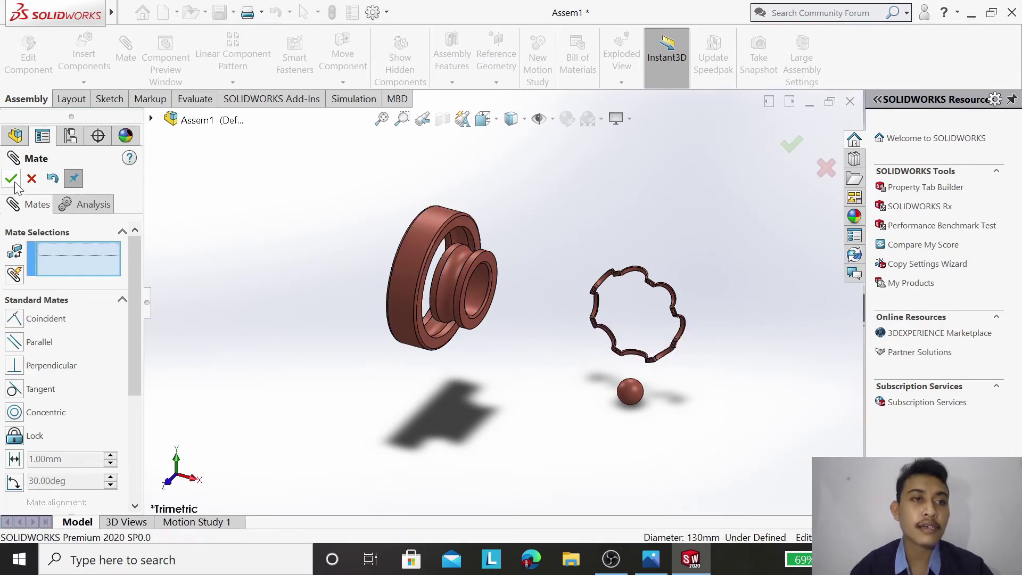
{"action": "left_click", "coordinate": [12, 180]}
{"action": "scroll", "coordinate": [424, 297], "scroll_direction": "down", "scroll_amount": 3}
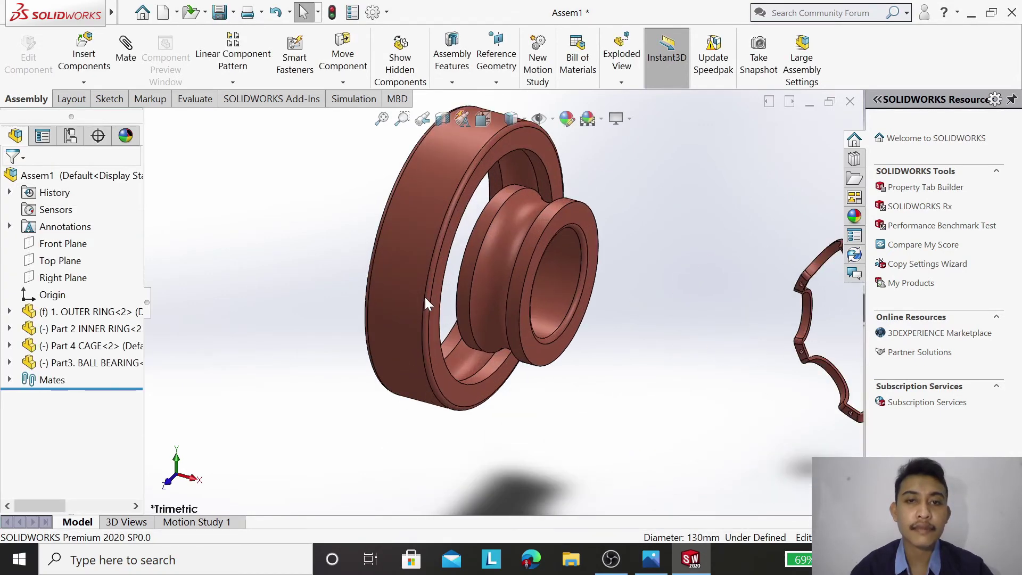
{"action": "scroll", "coordinate": [428, 293], "scroll_direction": "down", "scroll_amount": 2}
{"action": "scroll", "coordinate": [447, 273], "scroll_direction": "up", "scroll_amount": 2}
{"action": "scroll", "coordinate": [454, 265], "scroll_direction": "up", "scroll_amount": 2}
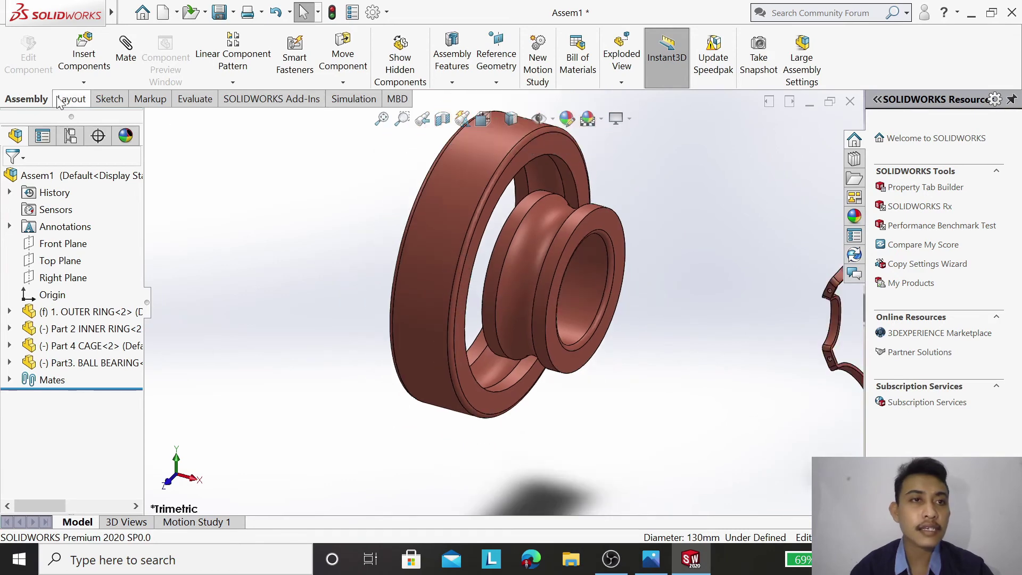
Step: Add a coincident mate making the rings' side faces flush
{"action": "left_click", "coordinate": [126, 51]}
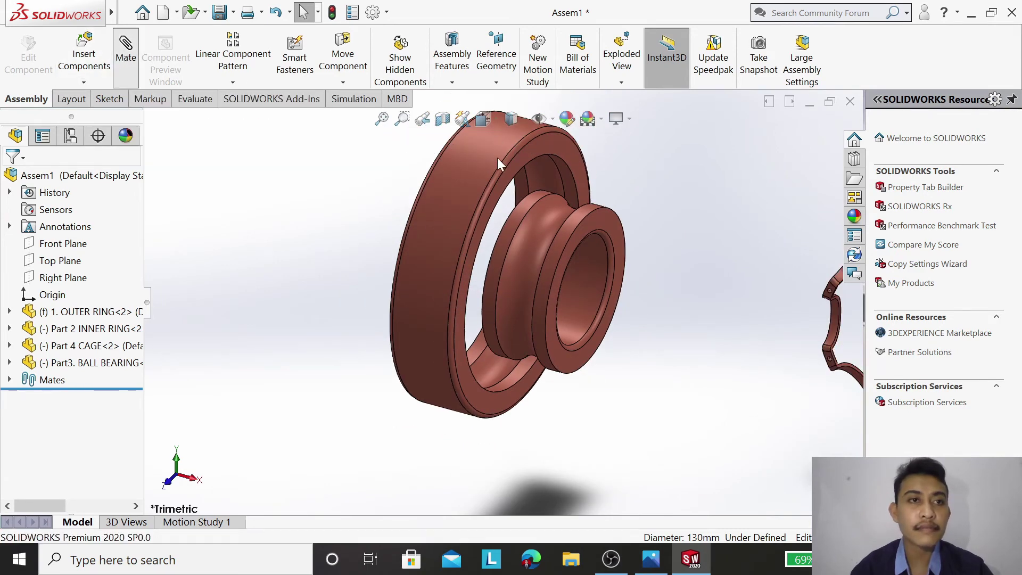
{"action": "left_click", "coordinate": [545, 148]}
{"action": "left_click", "coordinate": [599, 215]}
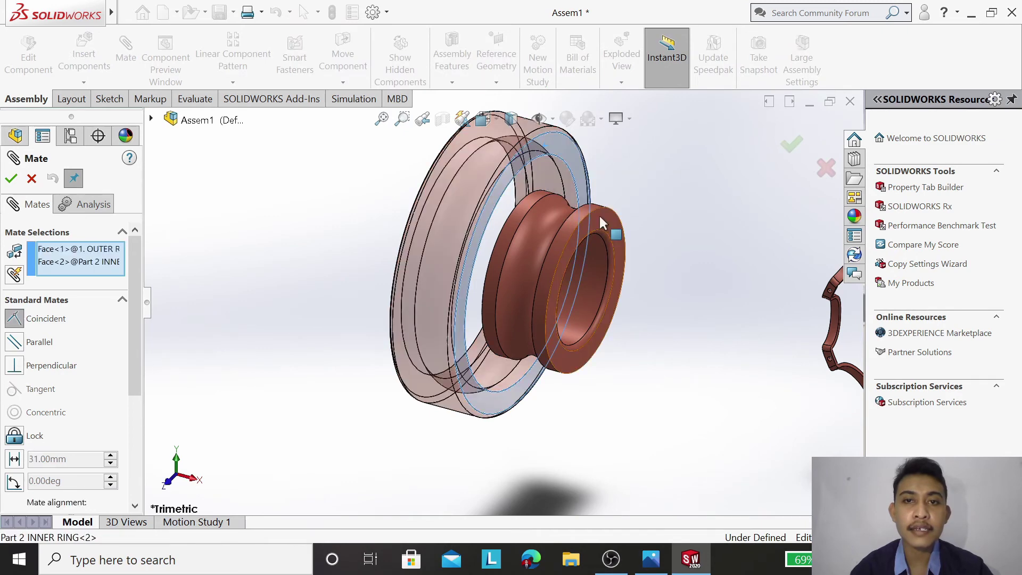
{"action": "left_click", "coordinate": [11, 179]}
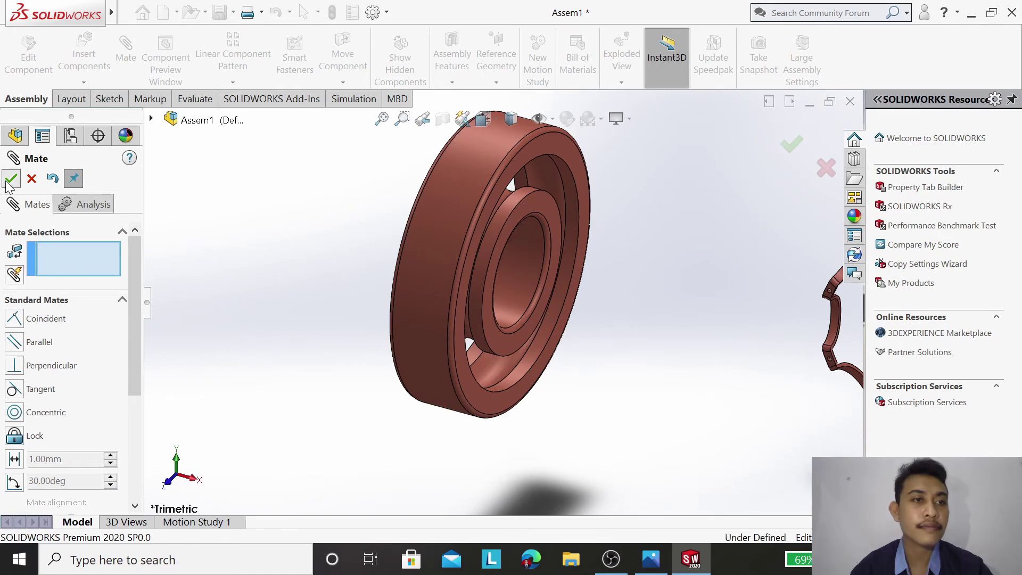
{"action": "left_click", "coordinate": [11, 179]}
{"action": "right_click", "coordinate": [250, 195]}
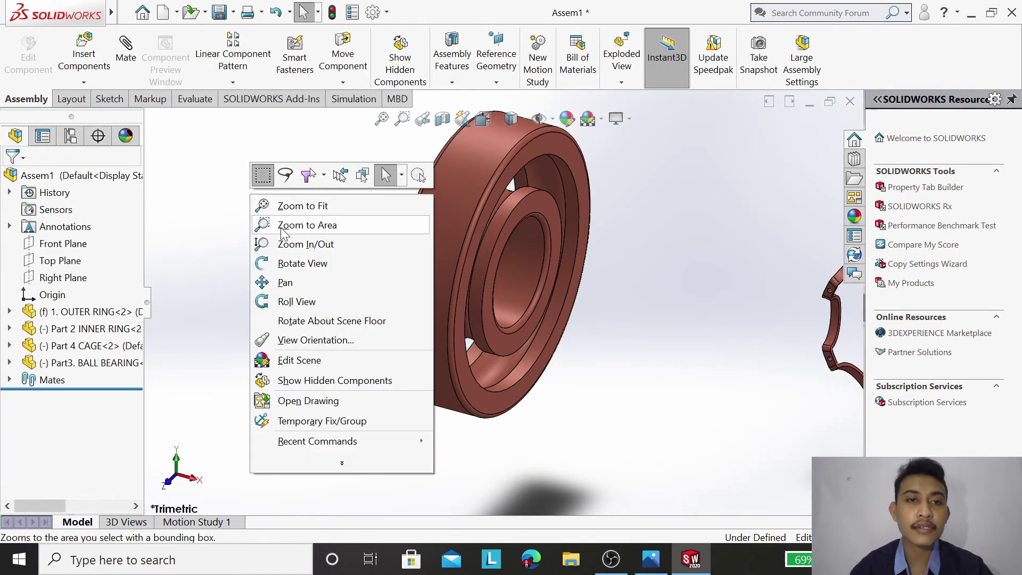
Step: Orbit the assembly to face it and drag the ball beside the rings
{"action": "left_click", "coordinate": [298, 263]}
{"action": "mouse_move", "coordinate": [566, 278]}
{"action": "left_mouse_down"}
{"action": "mouse_move", "coordinate": [453, 252]}
{"action": "mouse_move", "coordinate": [422, 274]}
{"action": "mouse_move", "coordinate": [283, 248]}
{"action": "left_mouse_up"}
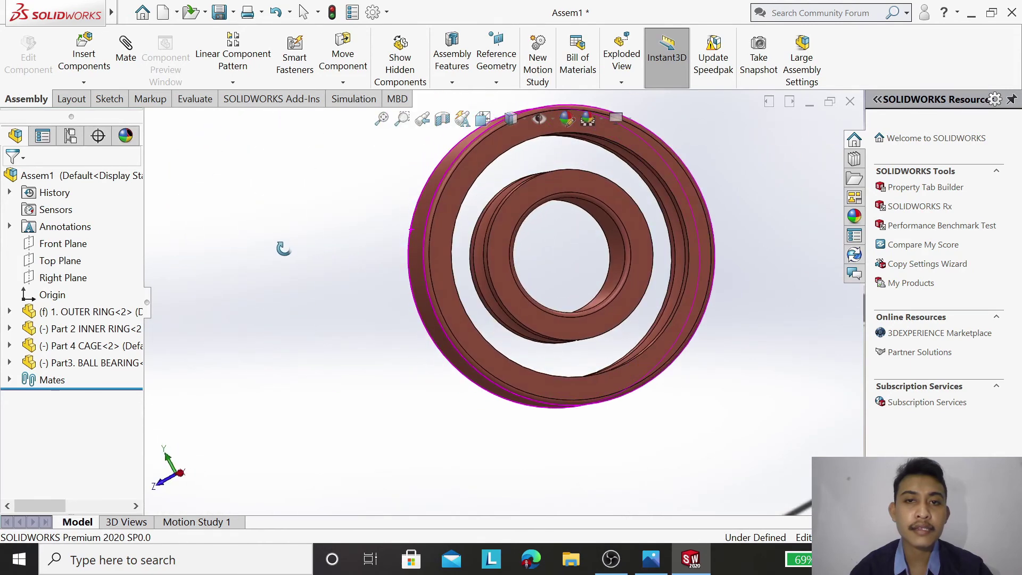
{"action": "right_click", "coordinate": [279, 237]}
{"action": "left_click", "coordinate": [304, 245]}
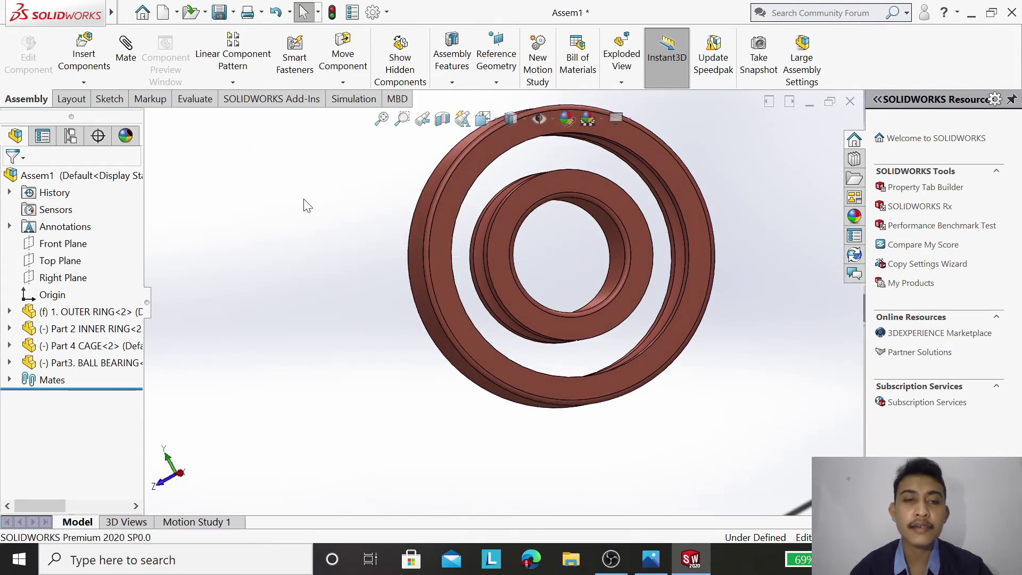
{"action": "scroll", "coordinate": [320, 212], "scroll_direction": "up", "scroll_amount": 3}
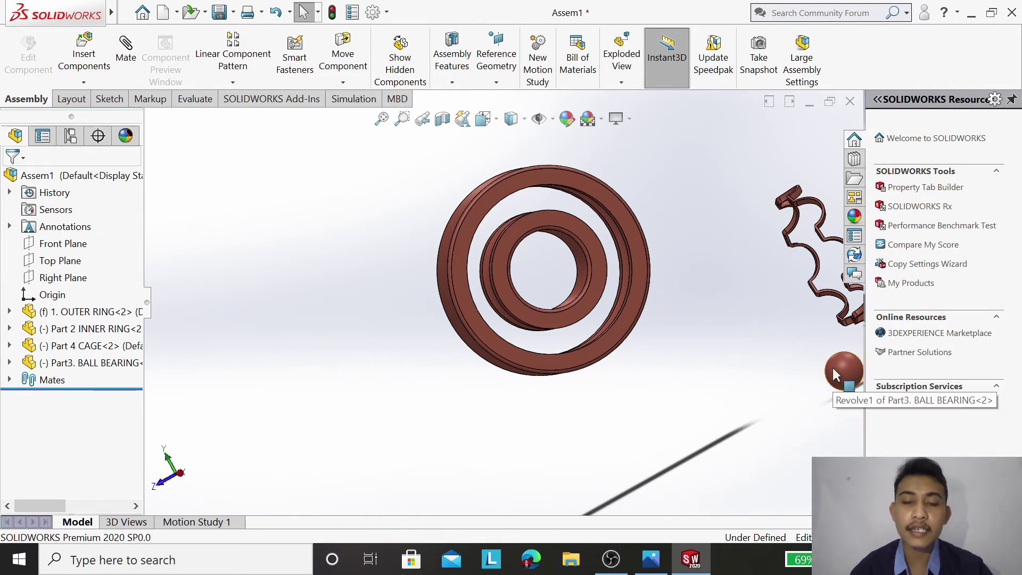
{"action": "left_click_drag", "start_coordinate": [832, 365], "coordinate": [659, 320]}
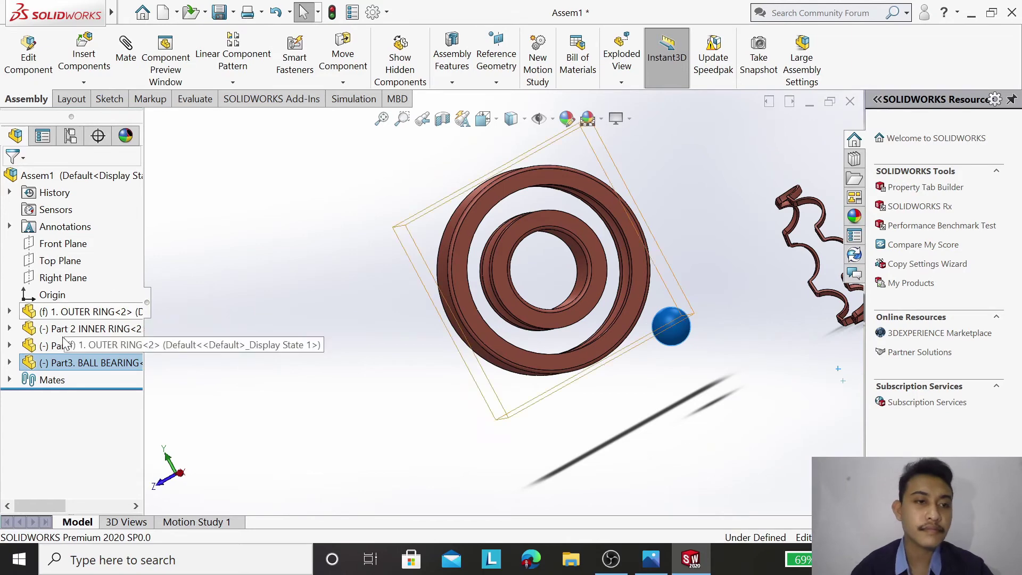
Step: Expand the ball and inner ring feature trees and select their Front Planes
{"action": "left_click", "coordinate": [9, 363]}
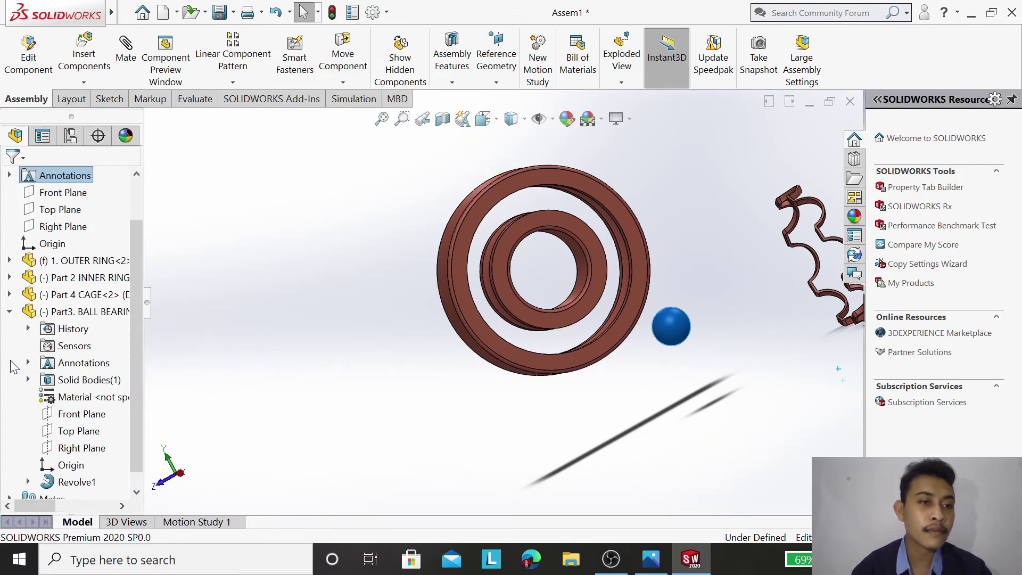
{"action": "left_click", "coordinate": [82, 417]}
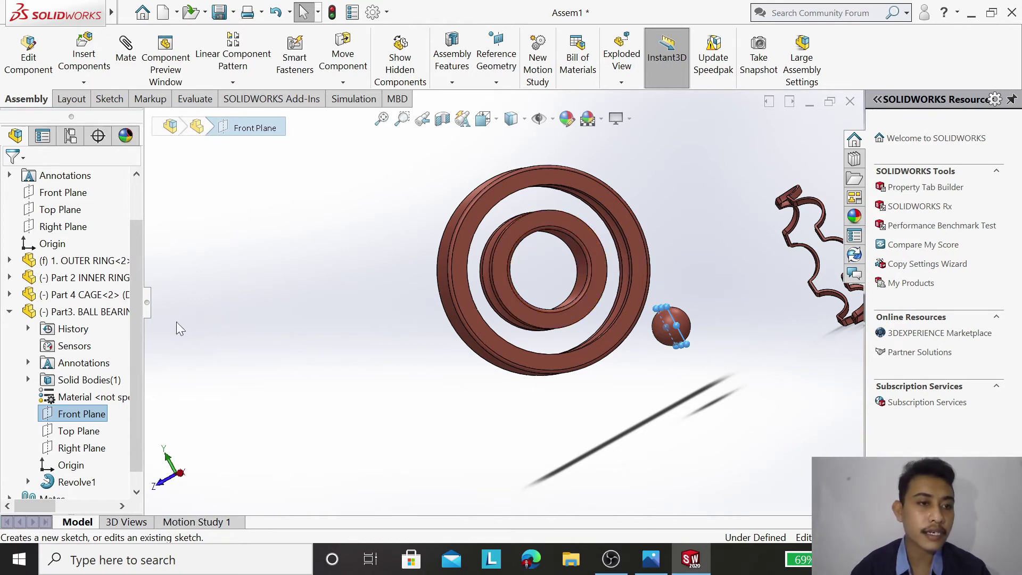
{"action": "left_click", "coordinate": [10, 278]}
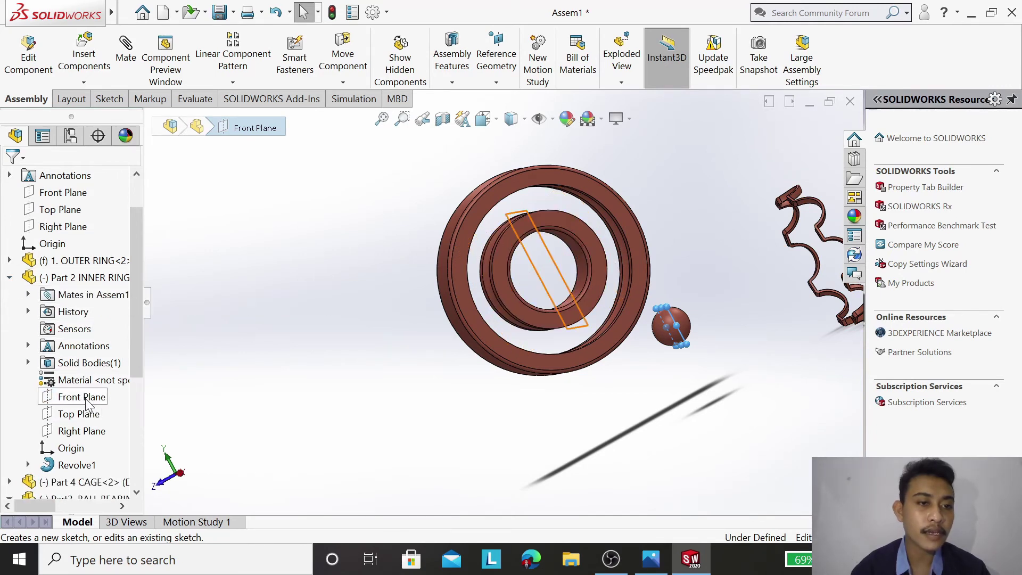
{"action": "left_click", "coordinate": [85, 400]}
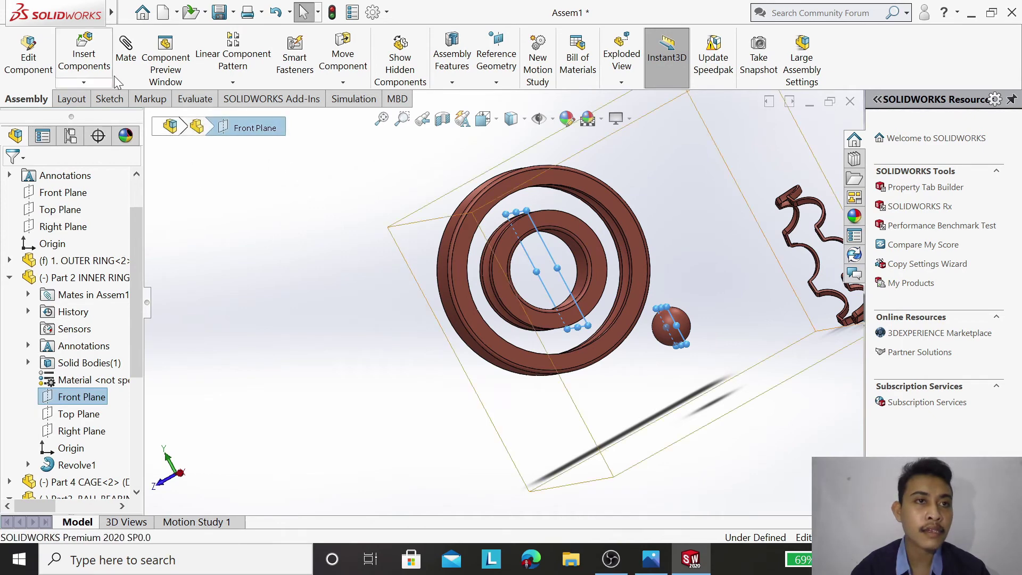
{"action": "left_click", "coordinate": [199, 234]}
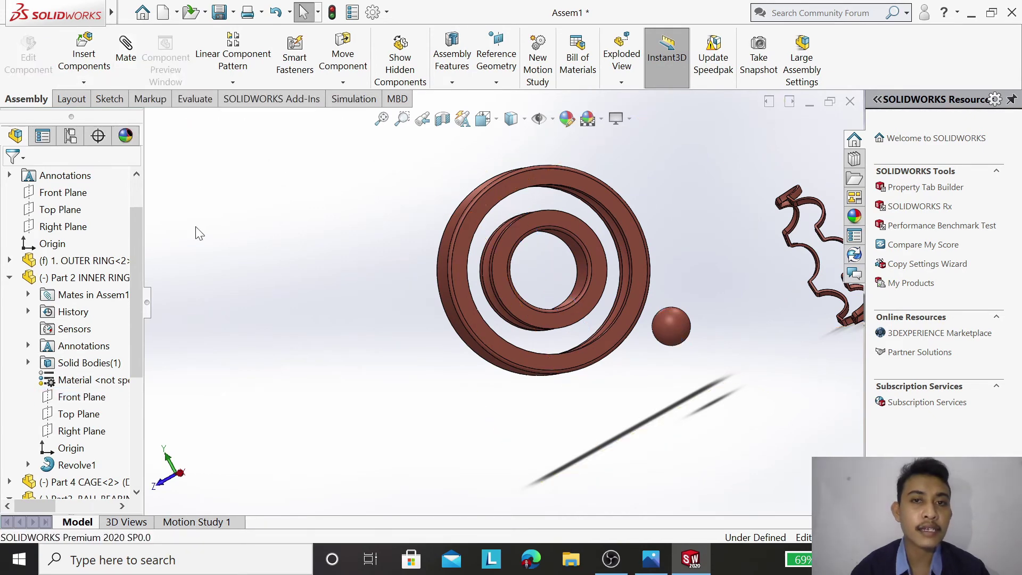
{"action": "left_click", "coordinate": [123, 64]}
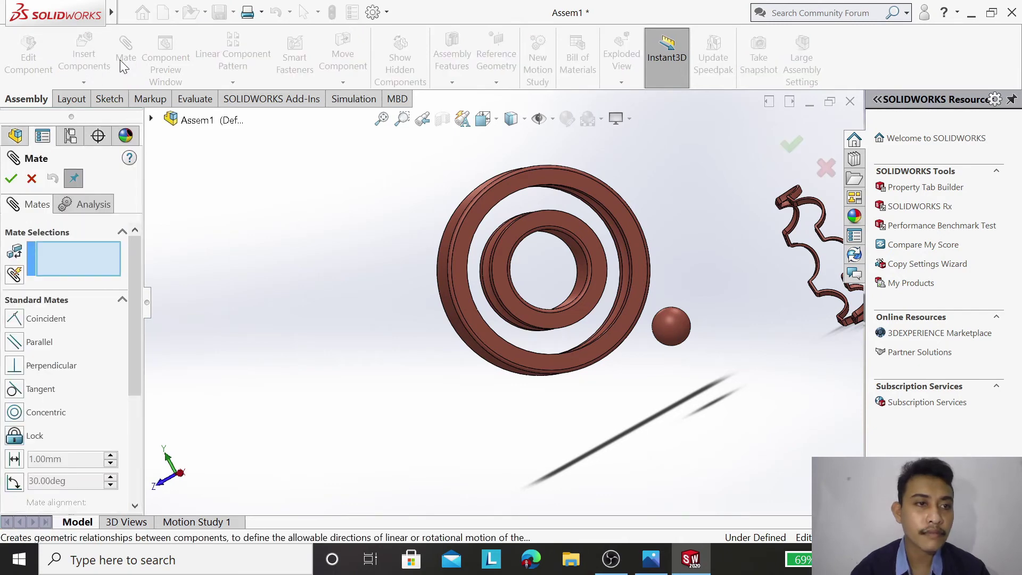
{"action": "left_click", "coordinate": [31, 179]}
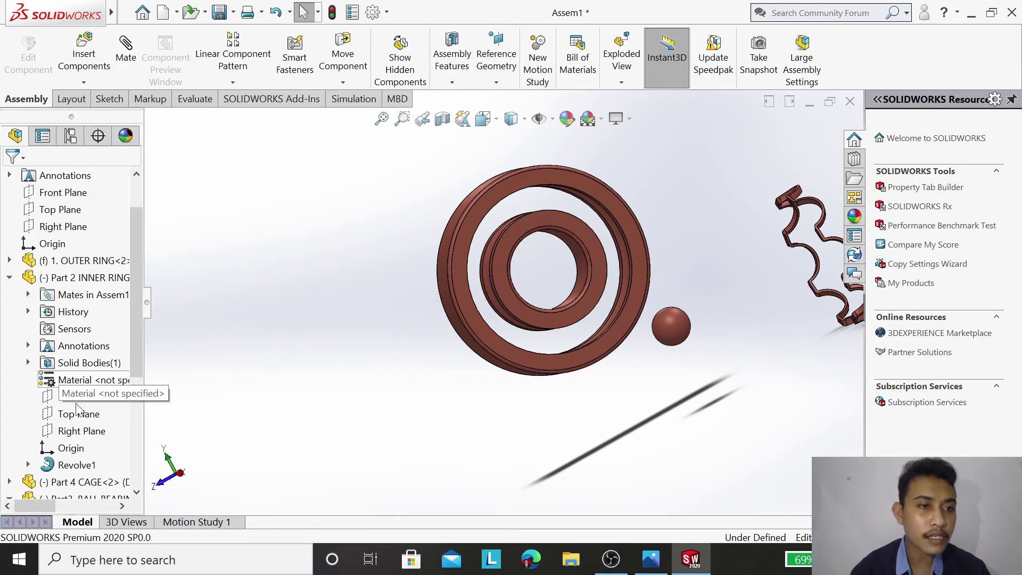
Step: Mate the ball's and inner ring's Front Planes coincident
{"action": "left_click", "coordinate": [68, 432]}
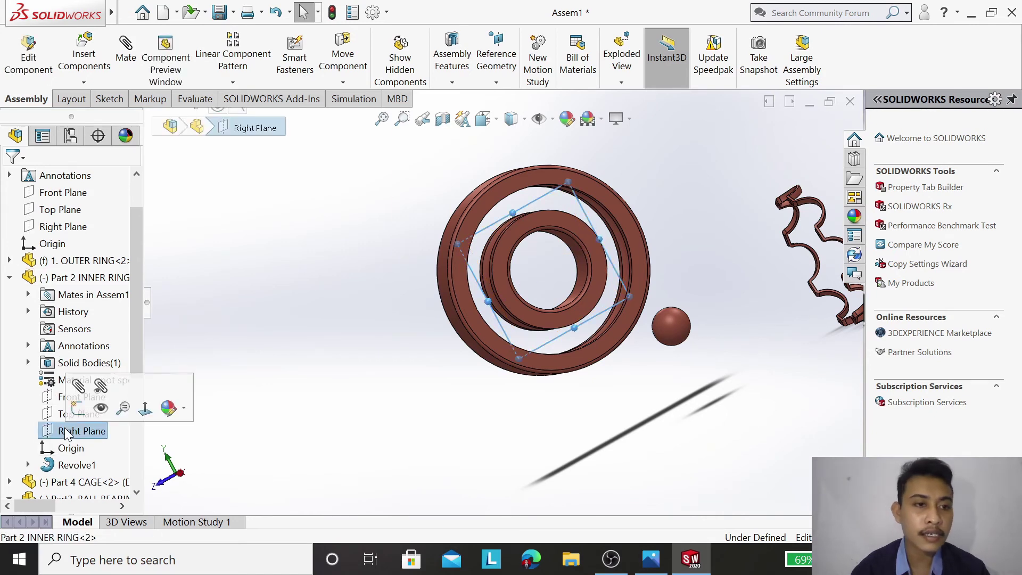
{"action": "left_click", "coordinate": [80, 397]}
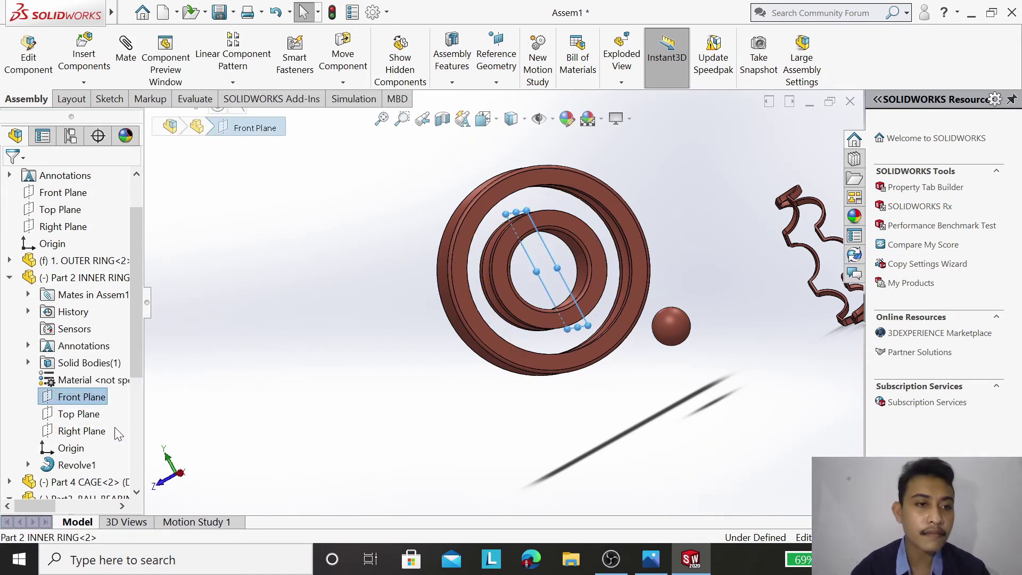
{"action": "scroll", "coordinate": [123, 427], "scroll_direction": "down", "scroll_amount": 3}
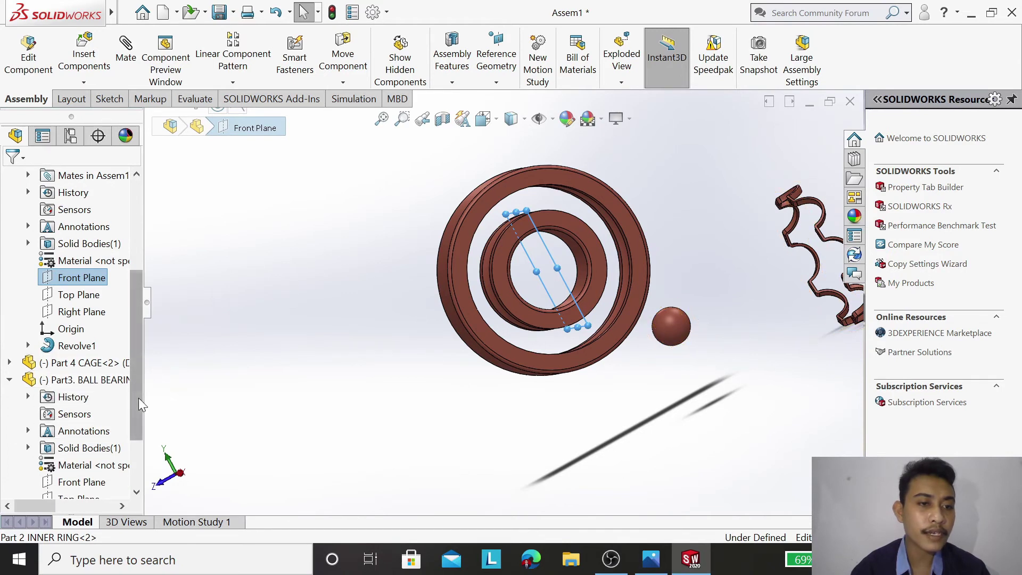
{"action": "scroll", "coordinate": [139, 397], "scroll_direction": "down", "scroll_amount": 3}
{"action": "left_click", "coordinate": [81, 397], "text": "ctrl"}
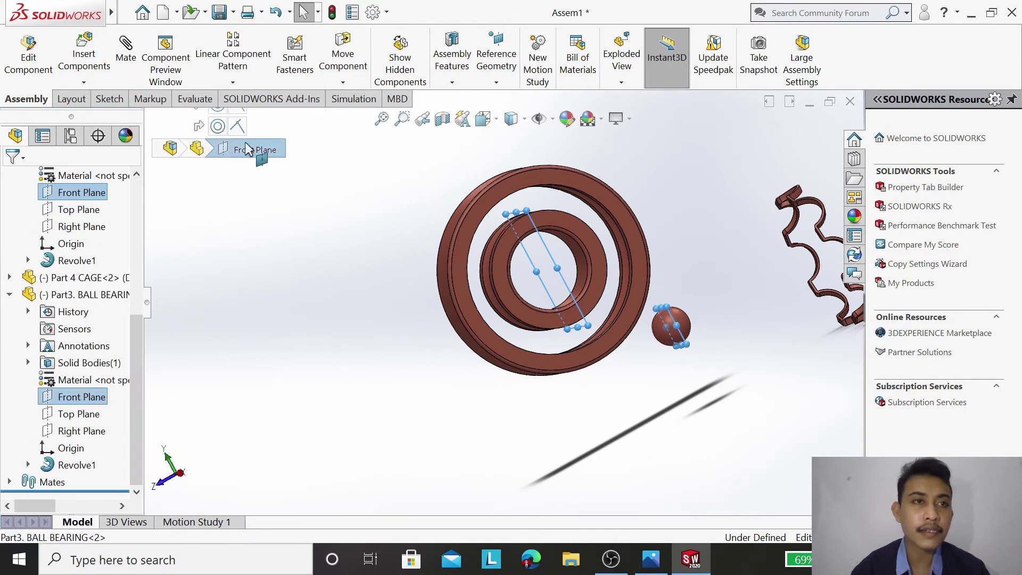
{"action": "left_click", "coordinate": [125, 56]}
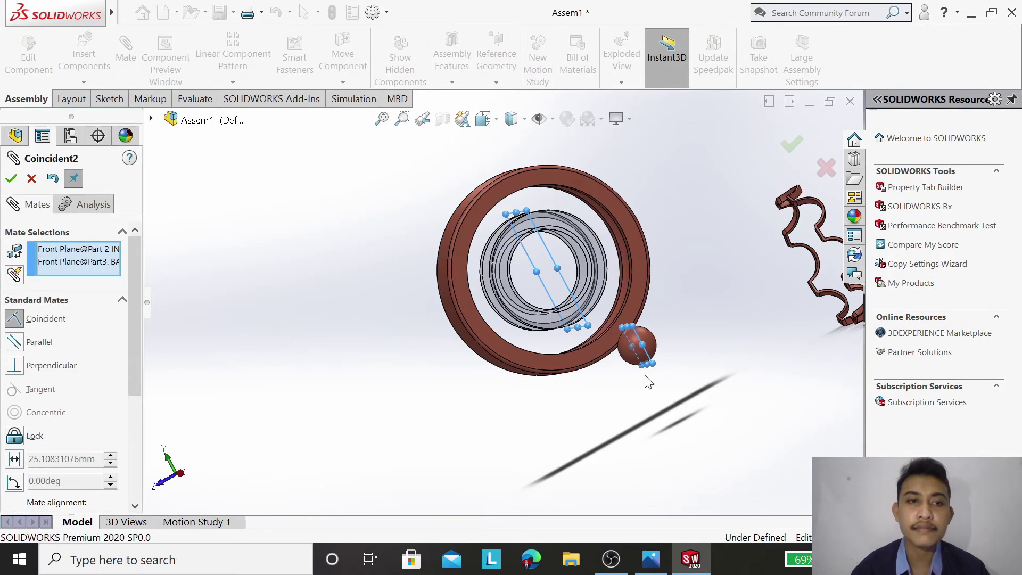
{"action": "left_click", "coordinate": [11, 179]}
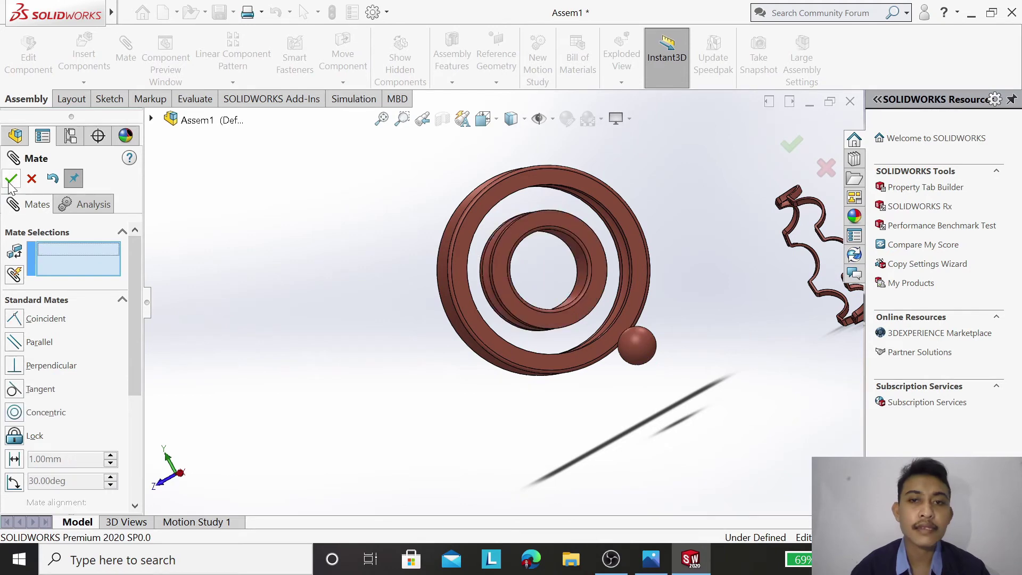
{"action": "left_click", "coordinate": [11, 179]}
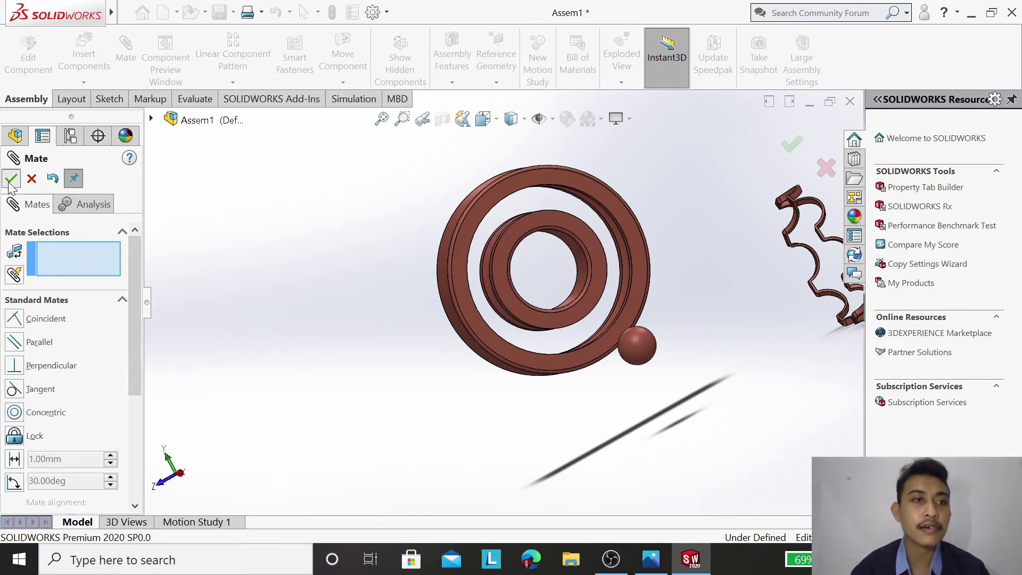
Step: Drag the ball clear of the rings
{"action": "left_click_drag", "start_coordinate": [640, 351], "coordinate": [585, 292]}
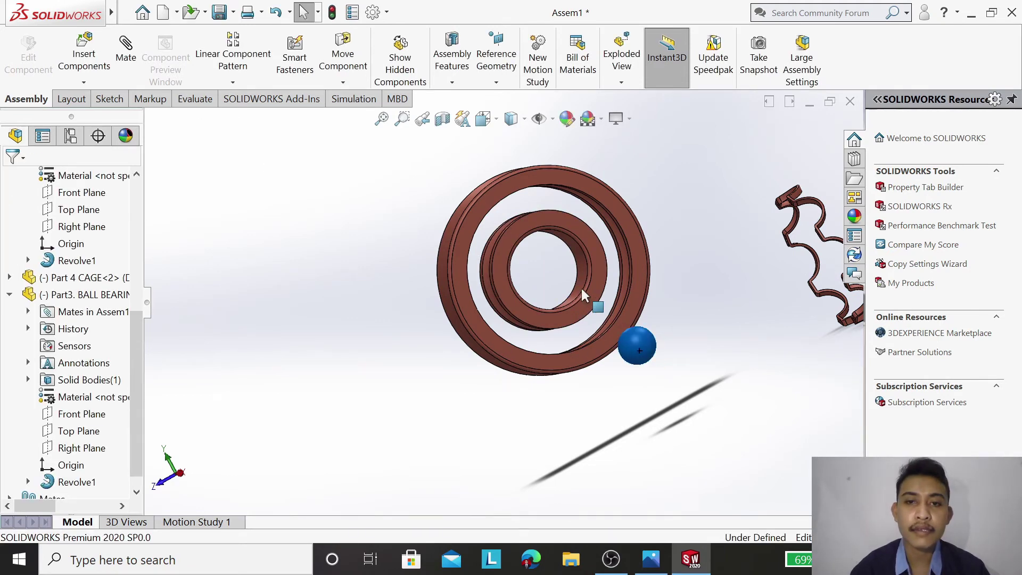
{"action": "left_click_drag", "start_coordinate": [622, 349], "coordinate": [521, 261]}
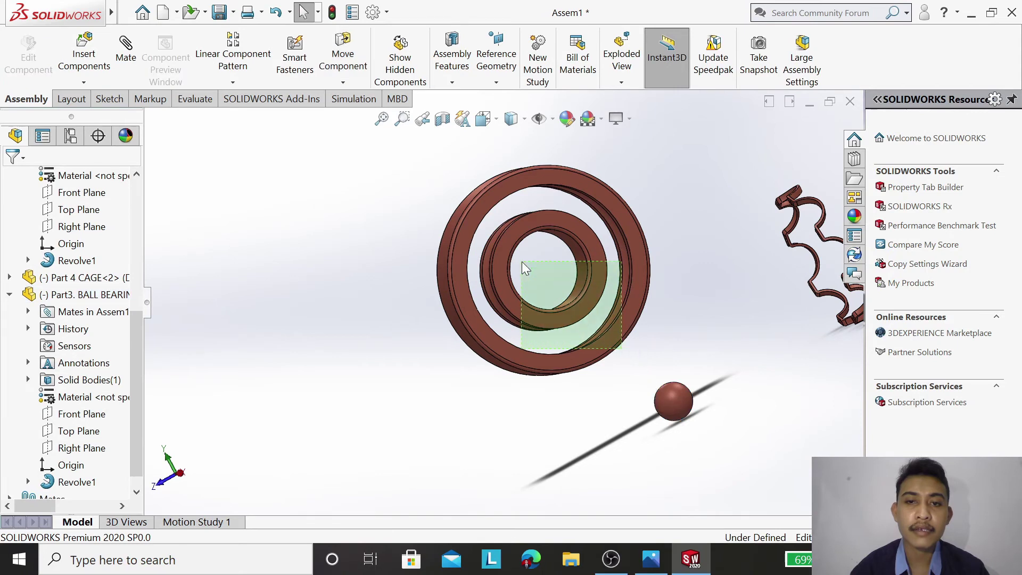
{"action": "left_click", "coordinate": [628, 346]}
{"action": "mouse_move", "coordinate": [586, 293]}
{"action": "left_mouse_down"}
{"action": "mouse_move", "coordinate": [527, 204]}
{"action": "mouse_move", "coordinate": [564, 300]}
{"action": "mouse_move", "coordinate": [571, 292]}
{"action": "left_mouse_up"}
{"action": "key", "text": "Escape"}
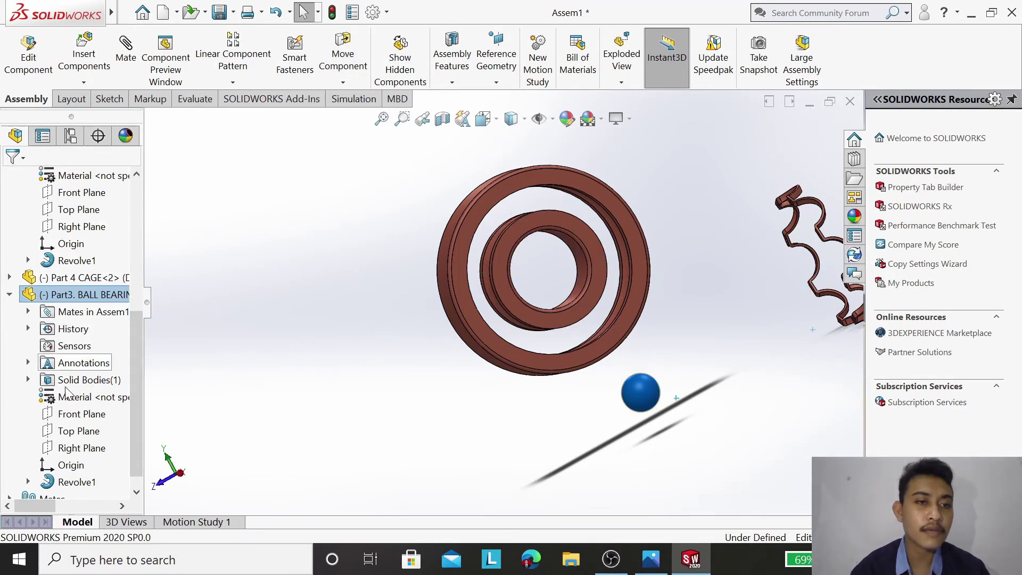
Step: Pick the ball's and inner ring's Right Planes for a first mate attempt
{"action": "left_click", "coordinate": [67, 452]}
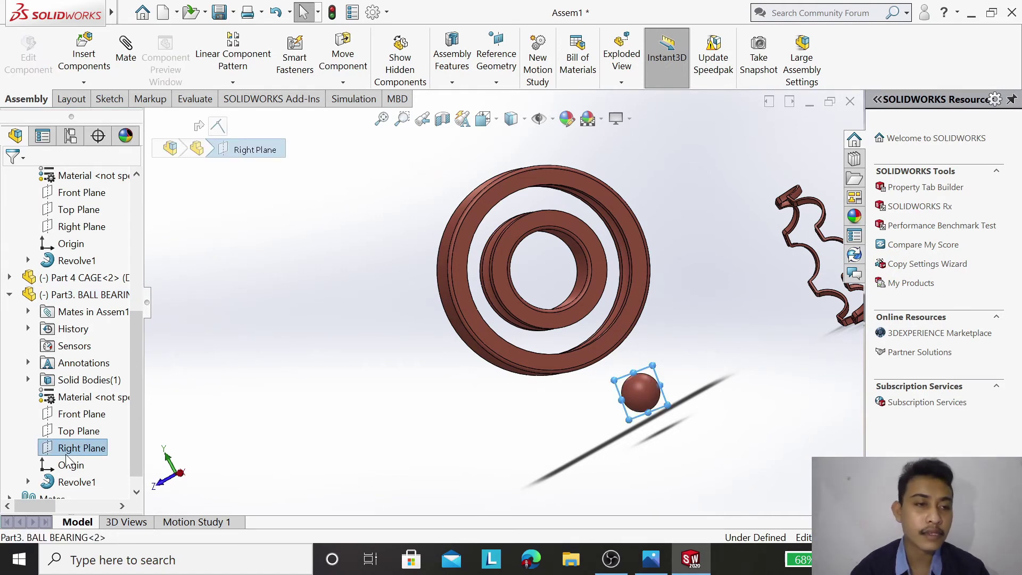
{"action": "mouse_move", "coordinate": [141, 328]}
{"action": "left_mouse_down"}
{"action": "mouse_move", "coordinate": [141, 313]}
{"action": "mouse_move", "coordinate": [142, 347]}
{"action": "left_mouse_up"}
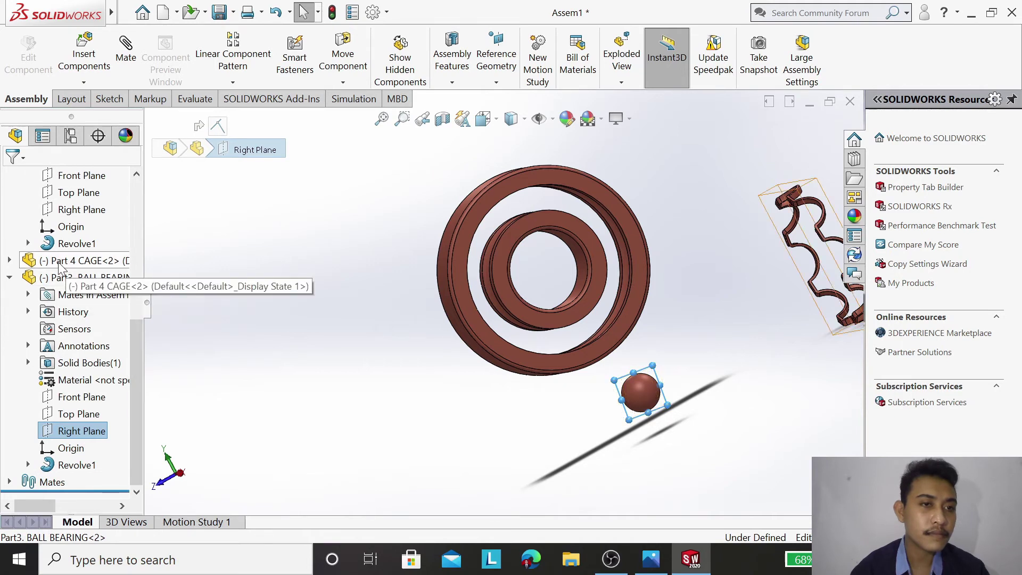
{"action": "left_click_drag", "start_coordinate": [136, 331], "coordinate": [136, 263]}
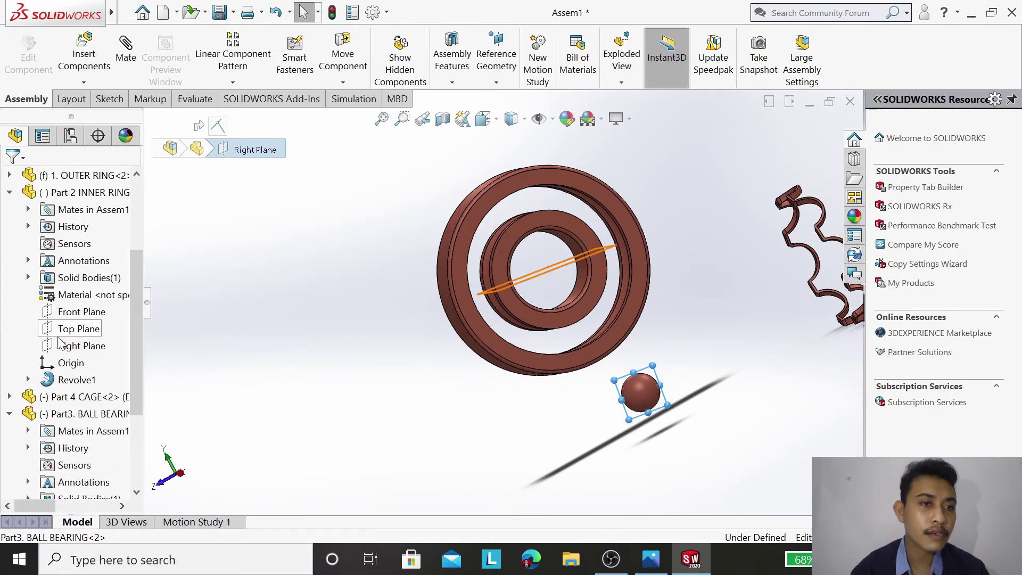
{"action": "left_click", "coordinate": [68, 350]}
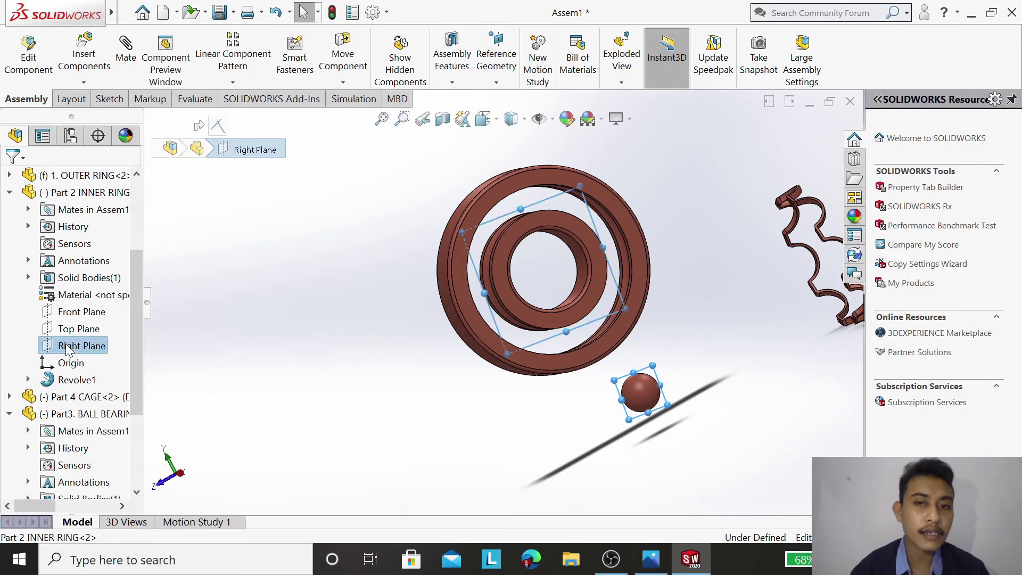
{"action": "left_click", "coordinate": [126, 57]}
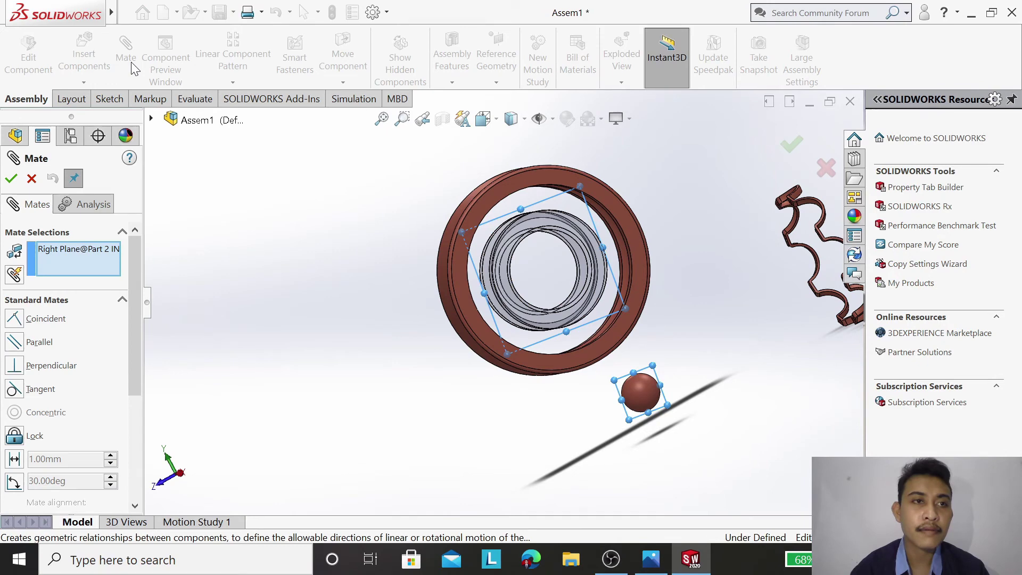
{"action": "left_click", "coordinate": [32, 178]}
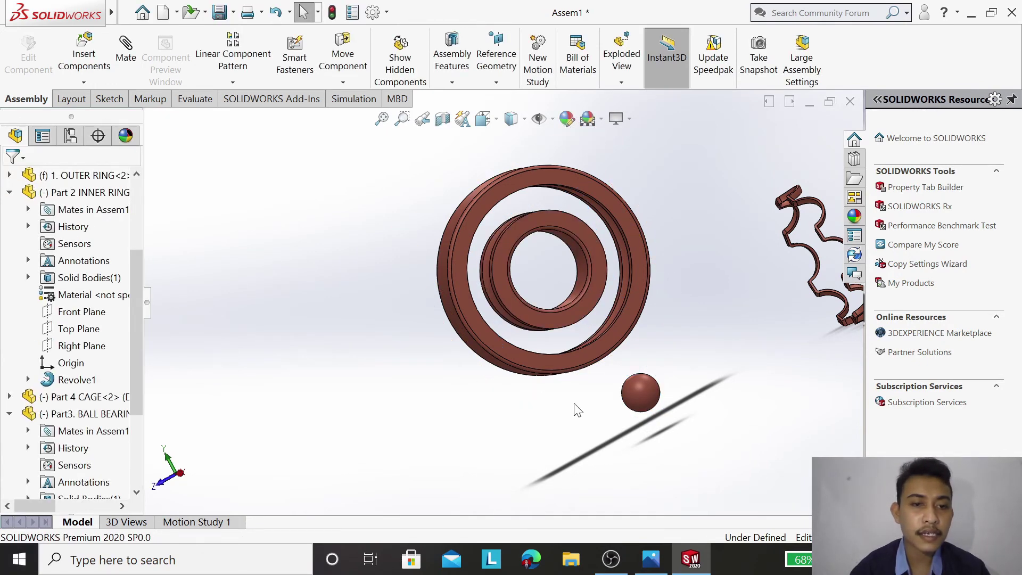
Step: Reselect the ball's and inner ring's Right Planes and start a coincident mate
{"action": "left_click", "coordinate": [634, 391]}
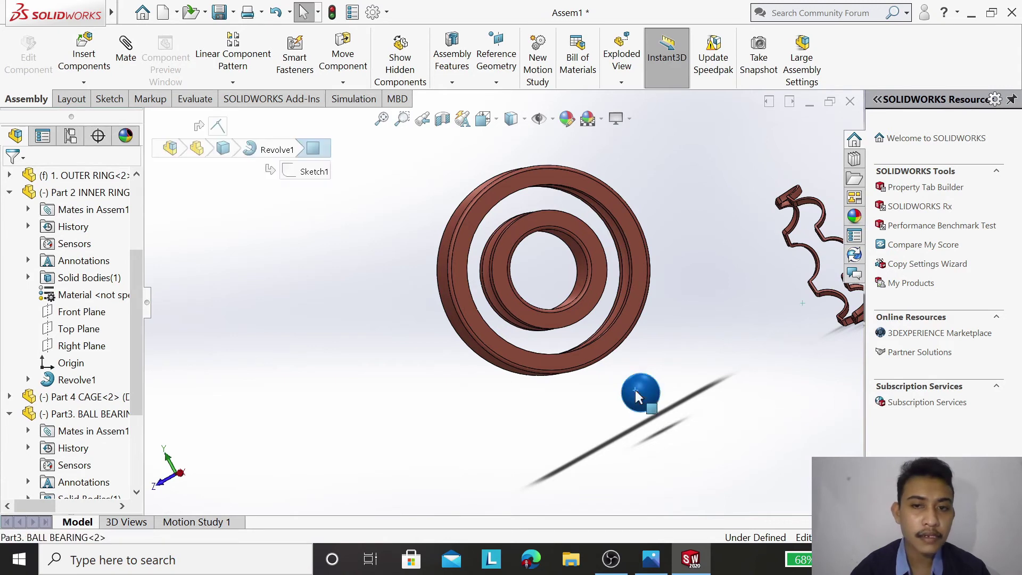
{"action": "scroll", "coordinate": [107, 420], "scroll_direction": "down", "scroll_amount": 2}
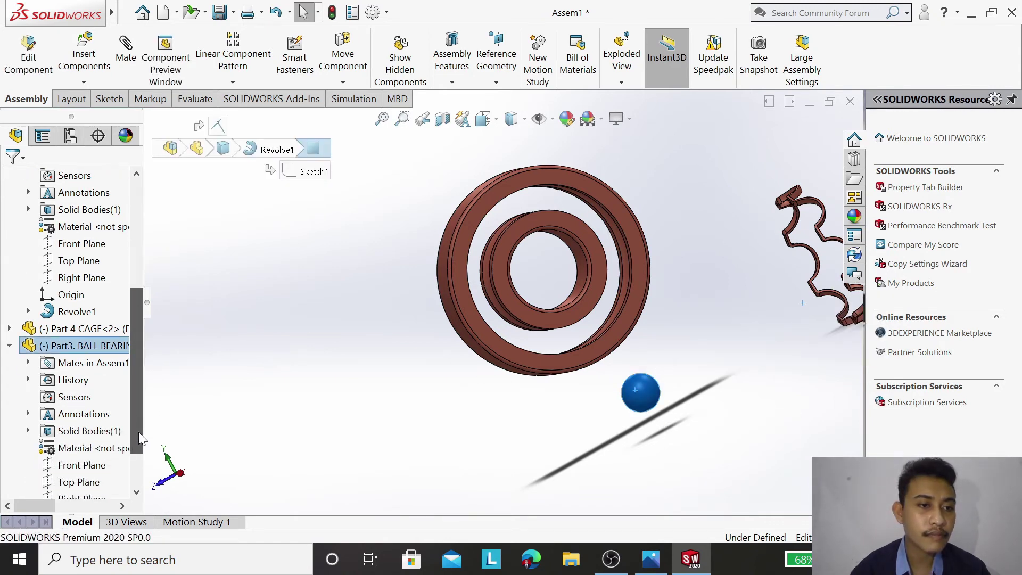
{"action": "scroll", "coordinate": [96, 431], "scroll_direction": "down", "scroll_amount": 2}
{"action": "left_click", "coordinate": [85, 437]}
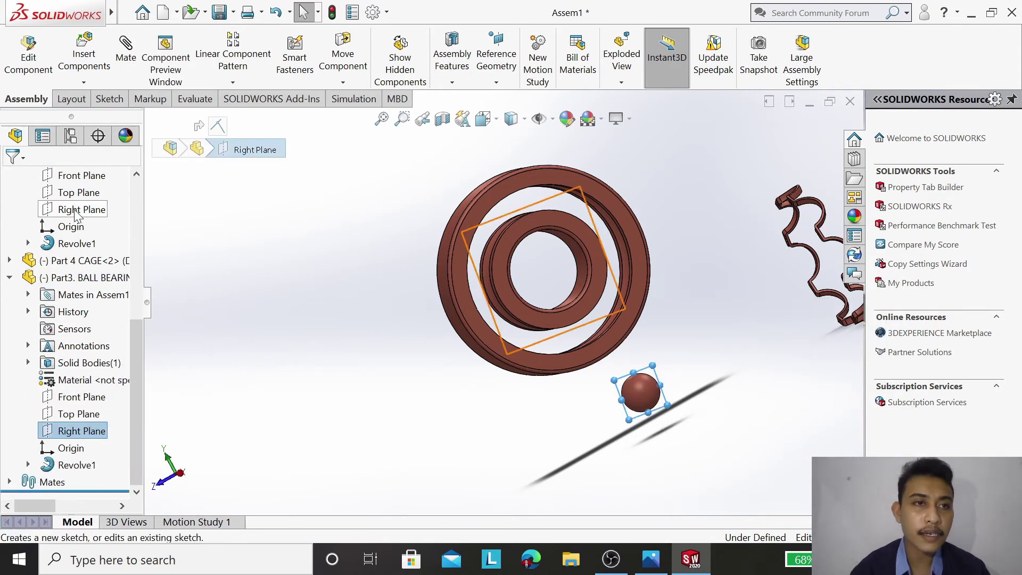
{"action": "left_click_drag", "start_coordinate": [132, 353], "coordinate": [122, 306]}
{"action": "scroll", "coordinate": [122, 306], "scroll_direction": "up", "scroll_amount": 1}
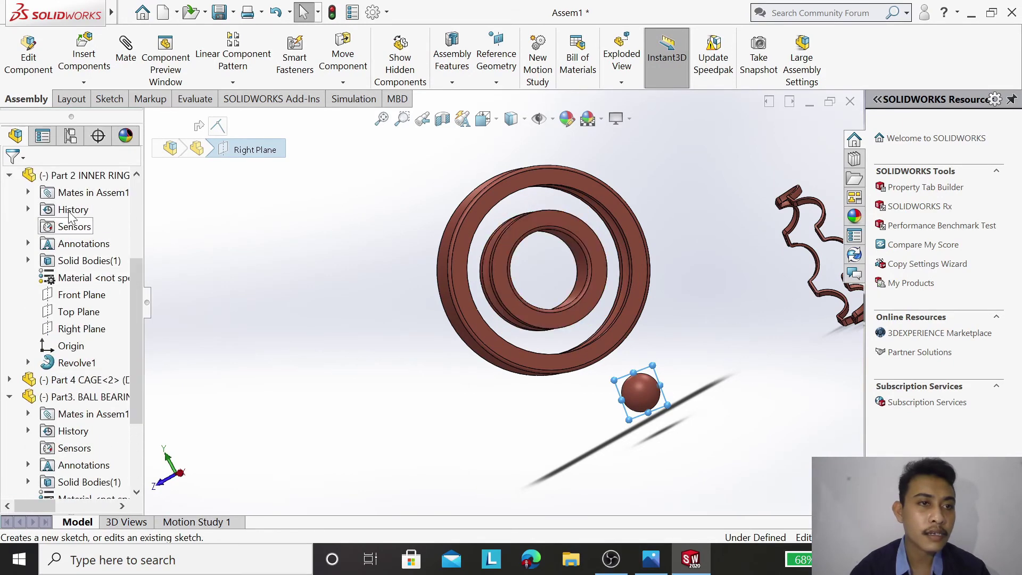
{"action": "left_click", "coordinate": [83, 330]}
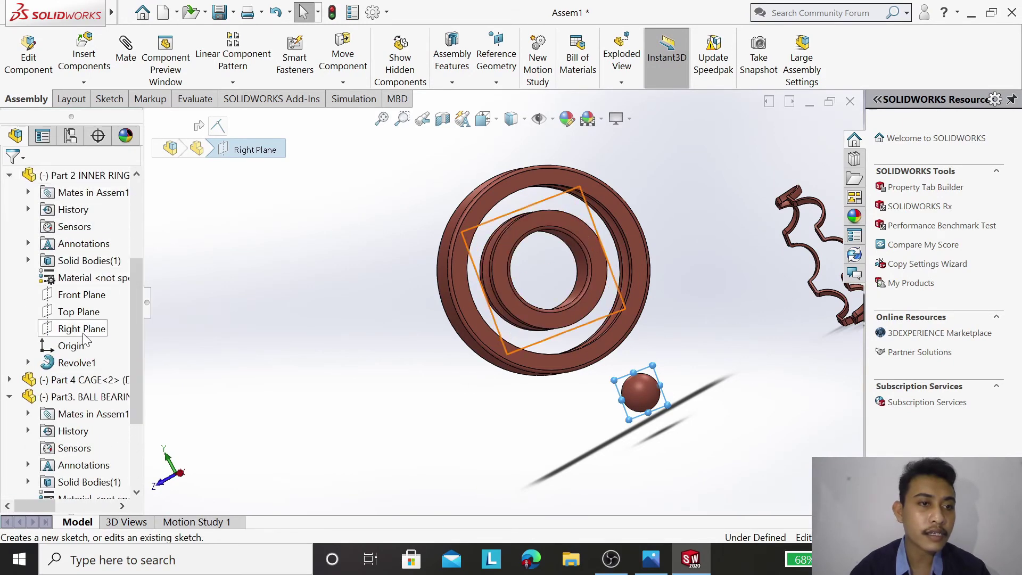
{"action": "left_click", "coordinate": [129, 72]}
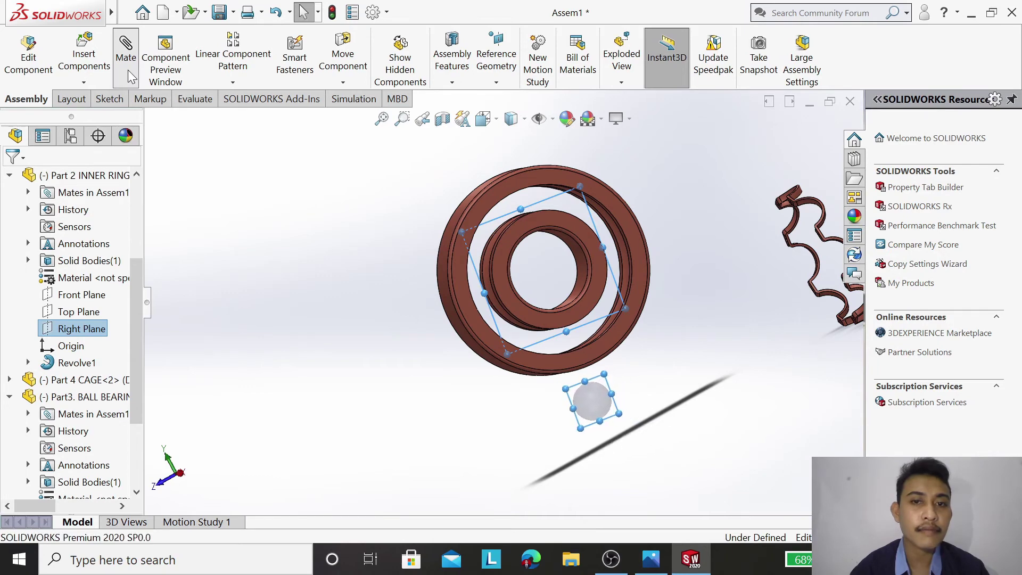
Step: Accept the Right Plane coincident mate and drag the ball to the ring centre
{"action": "left_click", "coordinate": [12, 180]}
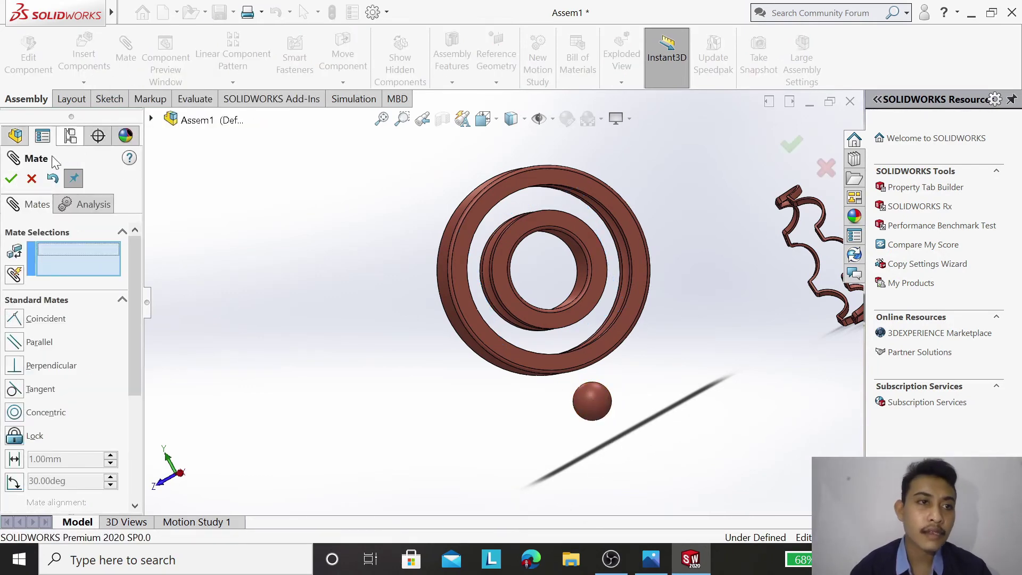
{"action": "left_click", "coordinate": [16, 181]}
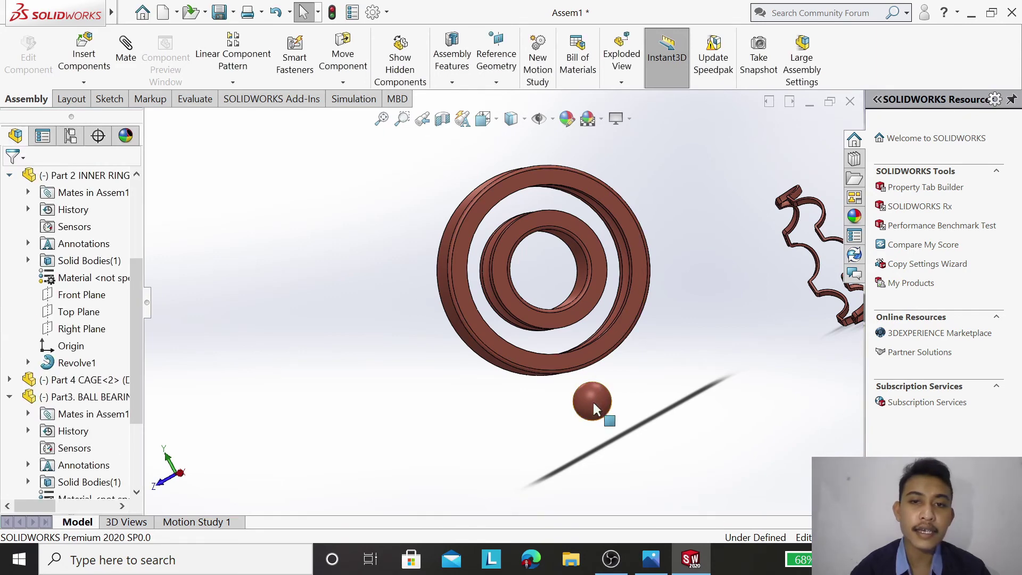
{"action": "left_click_drag", "start_coordinate": [593, 403], "coordinate": [562, 269]}
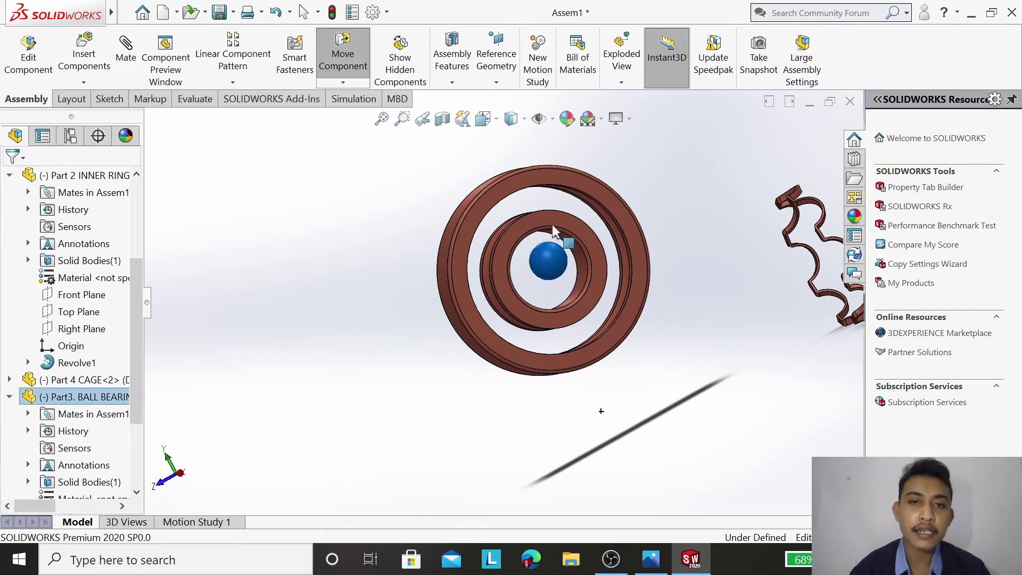
Step: Rotate the view to face the bearing more frontally
{"action": "right_click", "coordinate": [652, 156]}
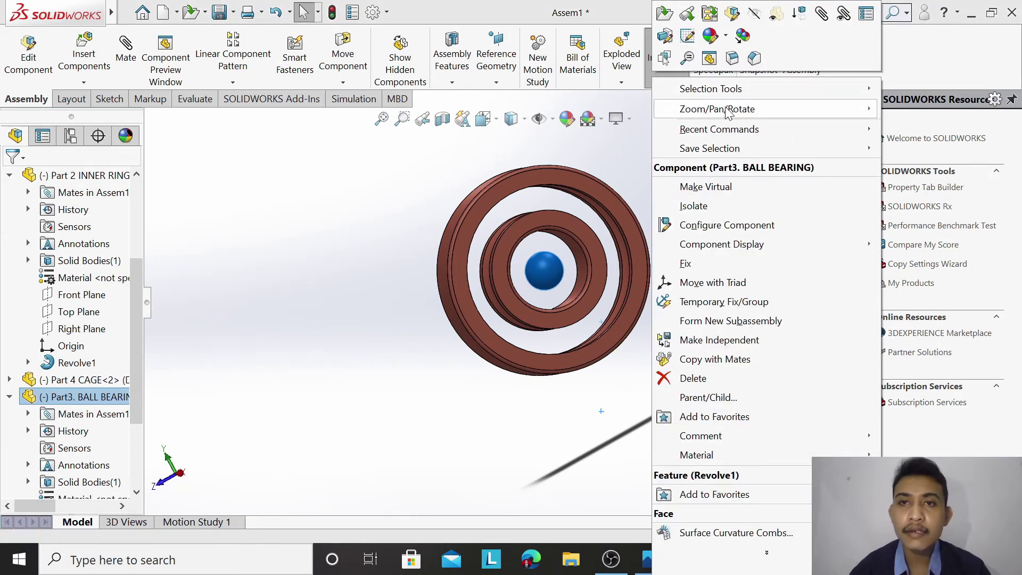
{"action": "mouse_move", "coordinate": [716, 108]}
{"action": "left_click", "coordinate": [598, 166]}
{"action": "left_click_drag", "start_coordinate": [615, 167], "coordinate": [600, 205]}
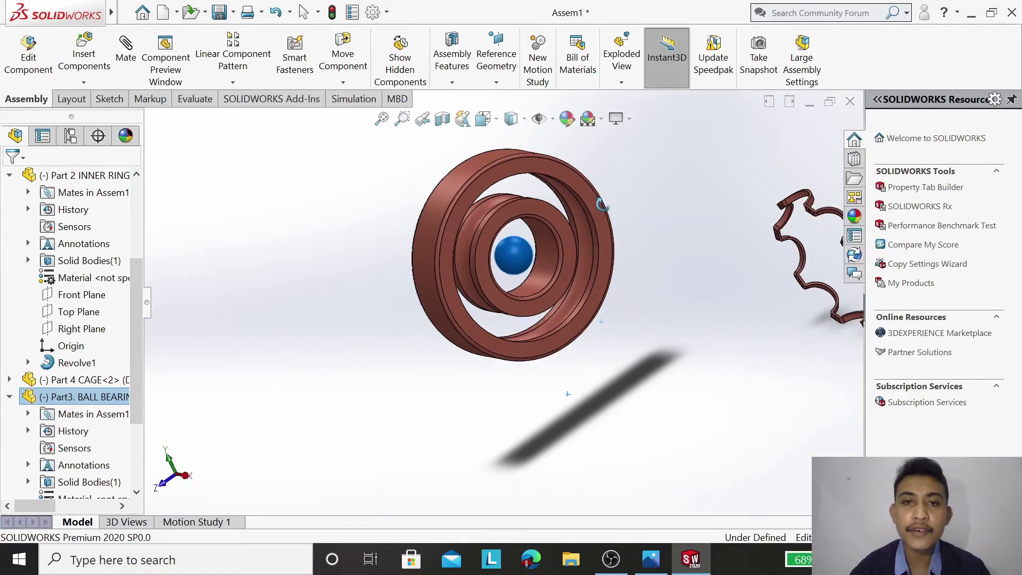
{"action": "scroll", "coordinate": [529, 262], "scroll_direction": "down", "scroll_amount": 3}
{"action": "scroll", "coordinate": [529, 262], "scroll_direction": "down", "scroll_amount": 3}
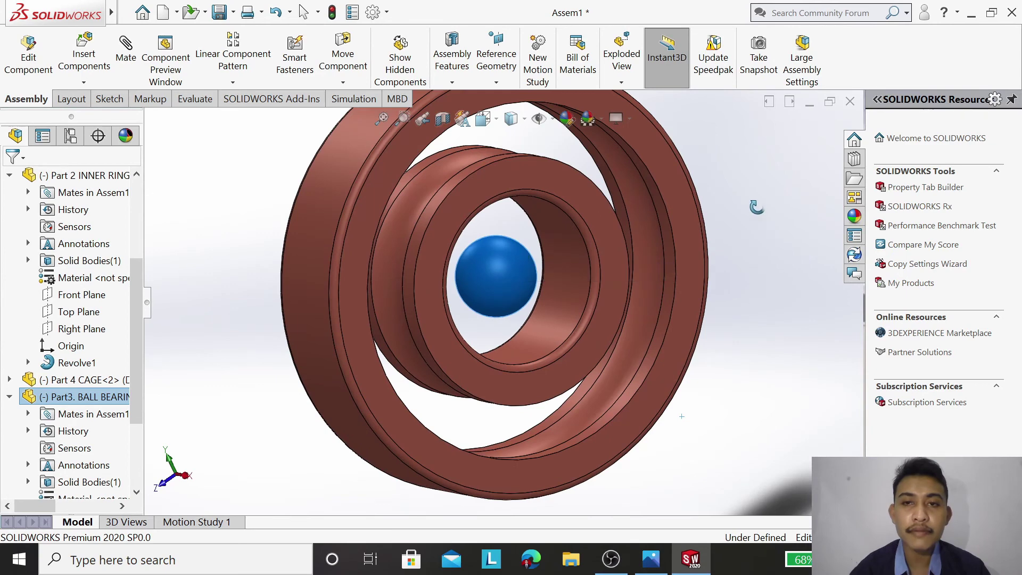
{"action": "left_click_drag", "start_coordinate": [529, 262], "coordinate": [683, 210]}
{"action": "right_click", "coordinate": [235, 201]}
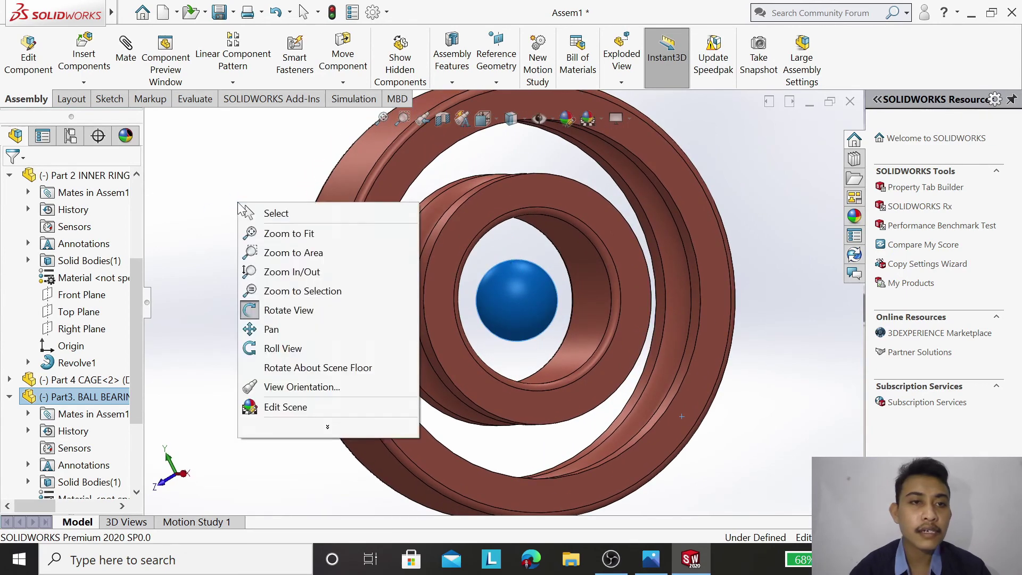
{"action": "left_click", "coordinate": [269, 210]}
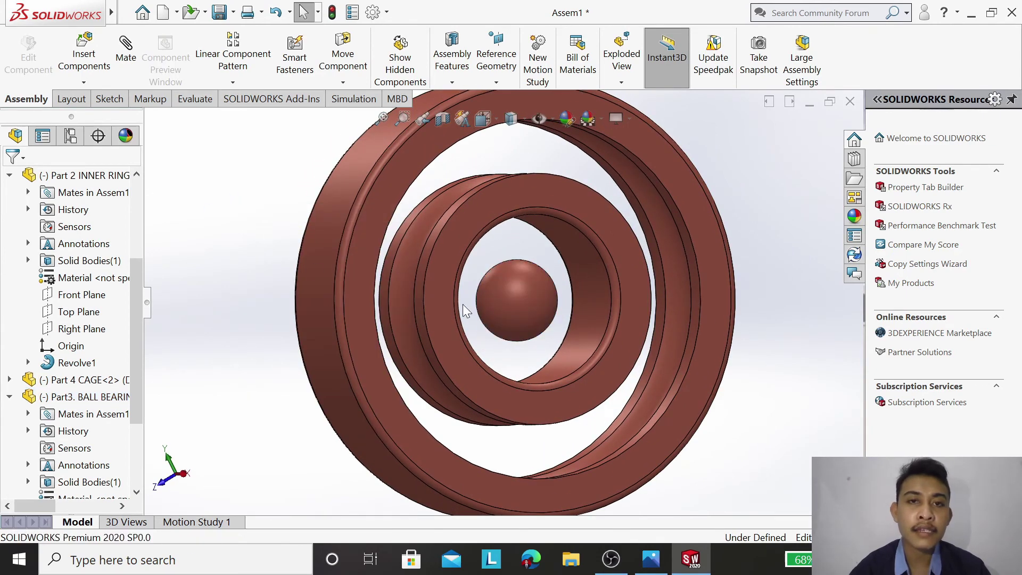
Step: Attempt a mate between the ball's spherical face and the inner ring edge
{"action": "left_click", "coordinate": [134, 59]}
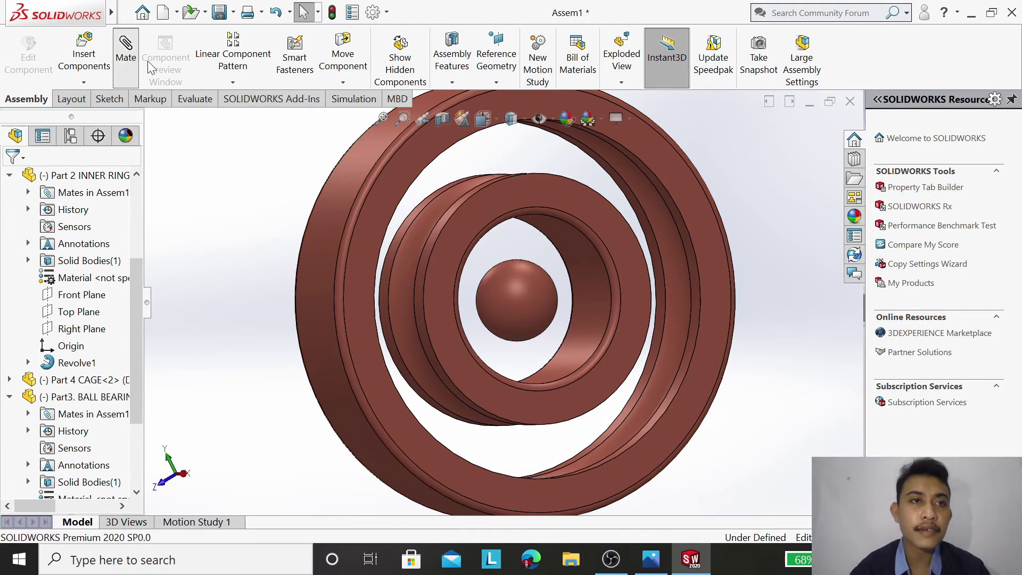
{"action": "left_click", "coordinate": [508, 279]}
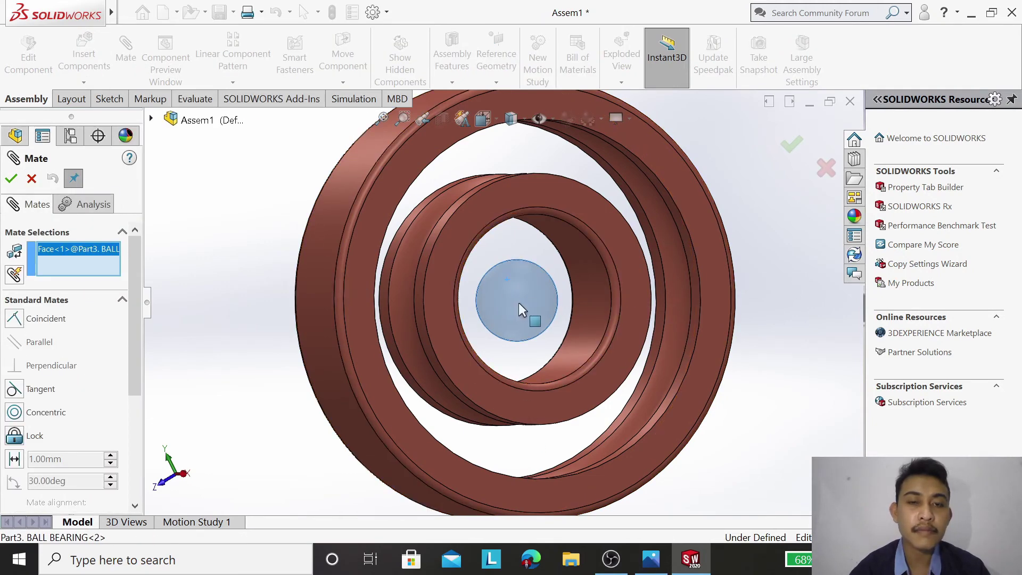
{"action": "left_click", "coordinate": [492, 175]}
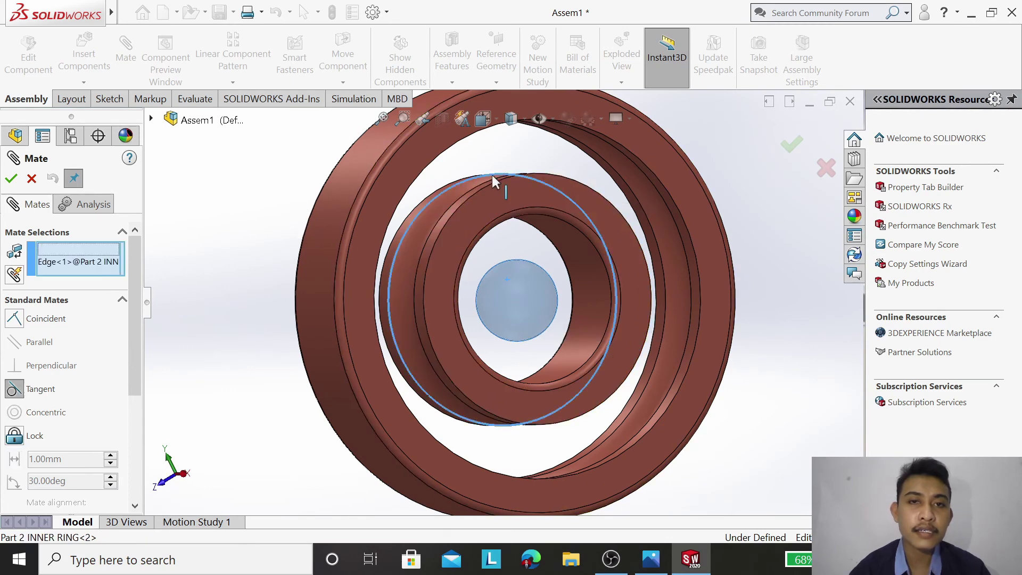
{"action": "right_click", "coordinate": [76, 265]}
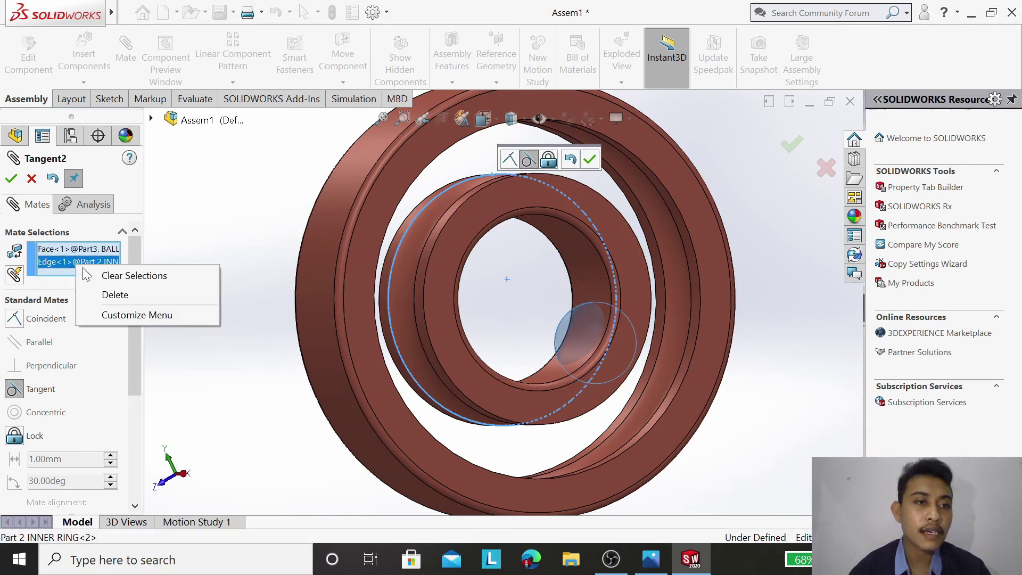
{"action": "left_click", "coordinate": [114, 282]}
Step: Dismiss the invalid-selection warnings and cancel the failed tangent mate
{"action": "right_click", "coordinate": [243, 196]}
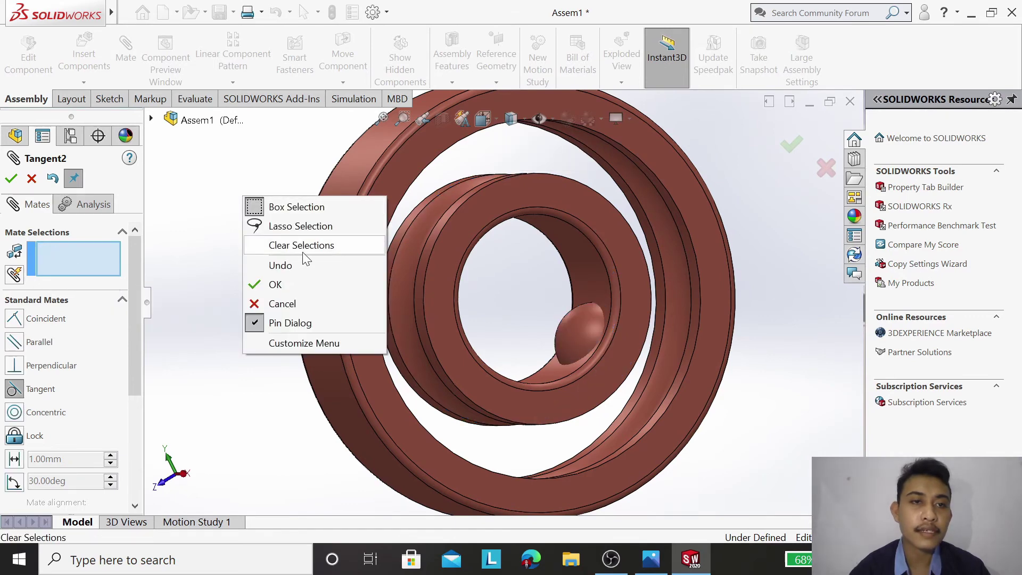
{"action": "left_click", "coordinate": [257, 287]}
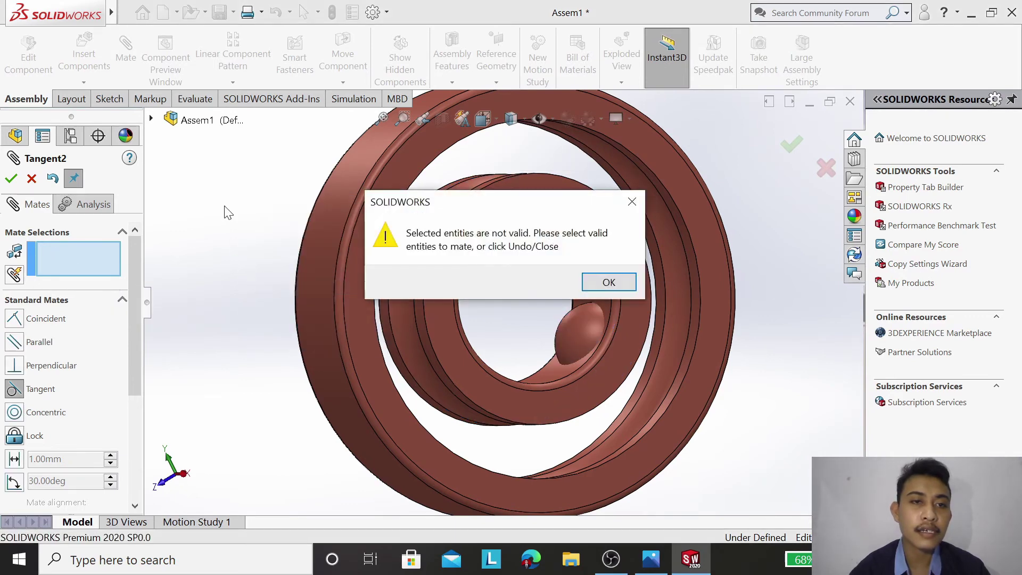
{"action": "left_click", "coordinate": [607, 280]}
{"action": "left_click", "coordinate": [18, 179]}
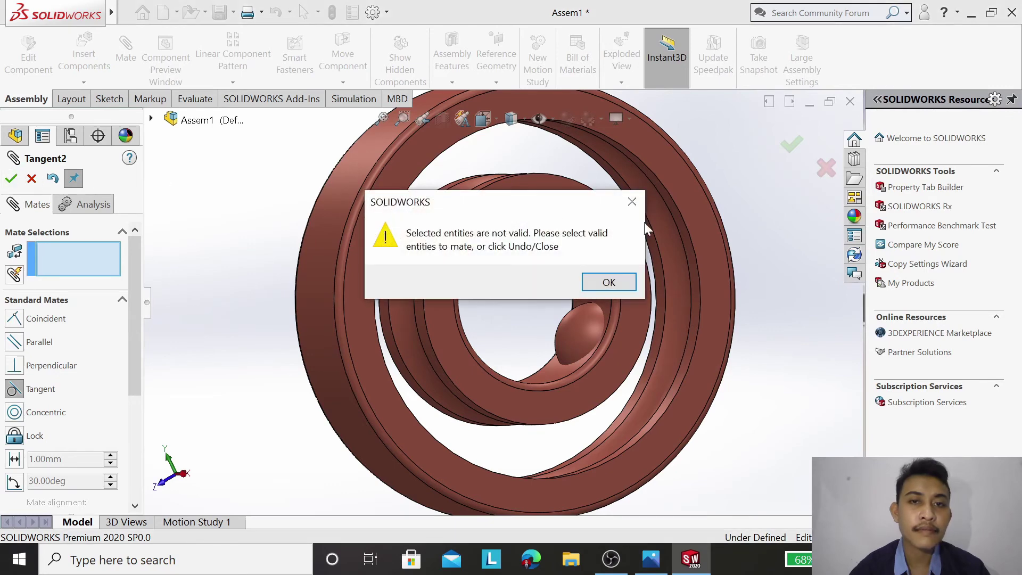
{"action": "left_click", "coordinate": [631, 201]}
{"action": "left_click", "coordinate": [31, 179]}
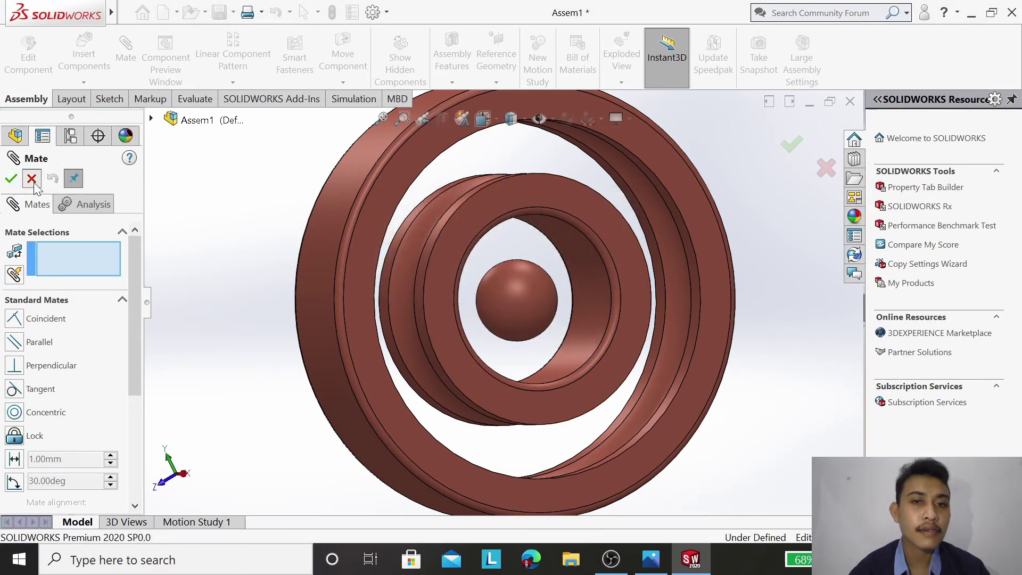
{"action": "right_click", "coordinate": [220, 192]}
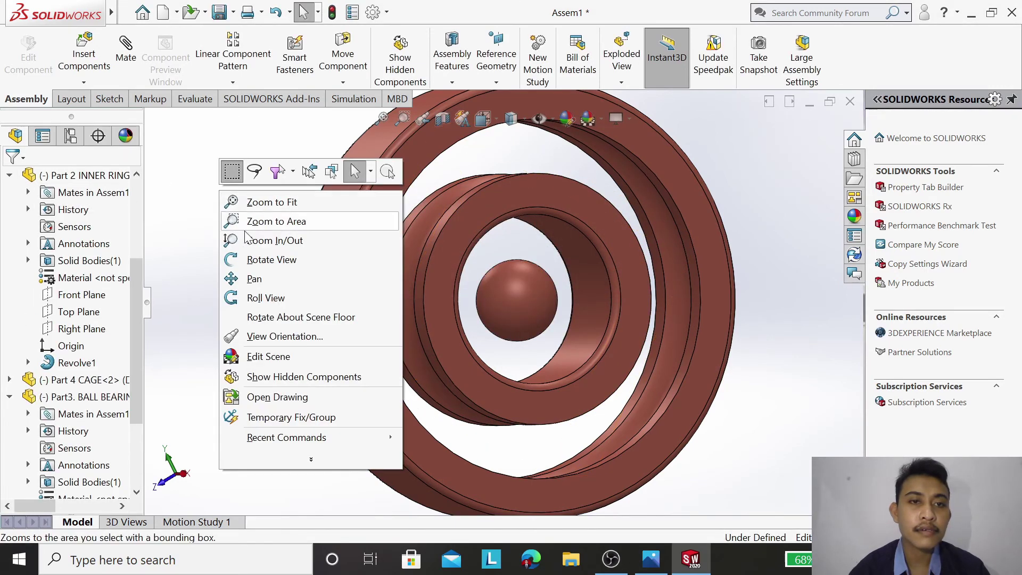
Step: Orbit the view and add a tangent mate between the ball and the inner ring's outer face
{"action": "left_click", "coordinate": [264, 260]}
{"action": "left_click_drag", "start_coordinate": [256, 239], "coordinate": [244, 221]}
{"action": "right_click", "coordinate": [166, 193]}
{"action": "left_click", "coordinate": [195, 207]}
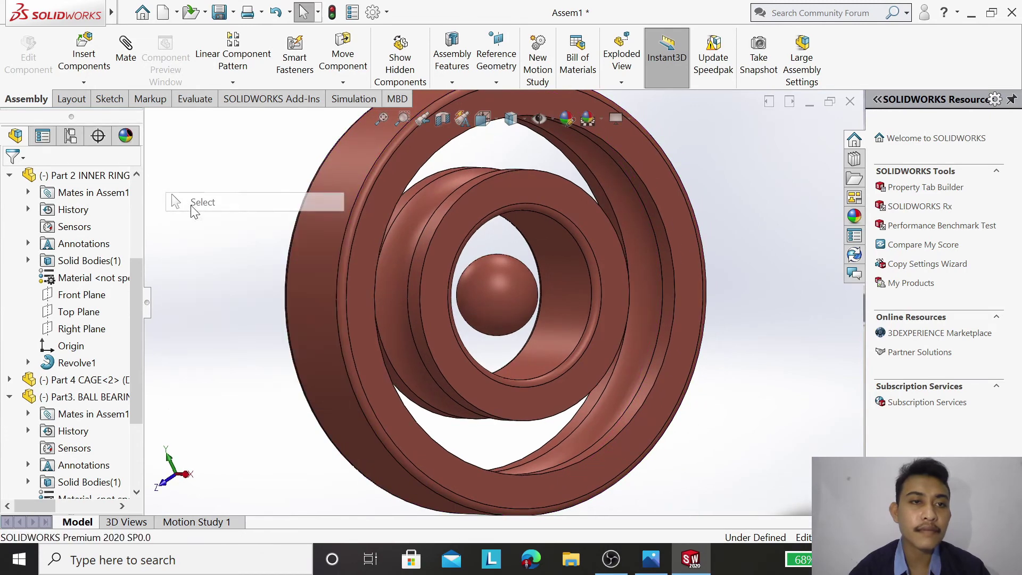
{"action": "left_click", "coordinate": [126, 51]}
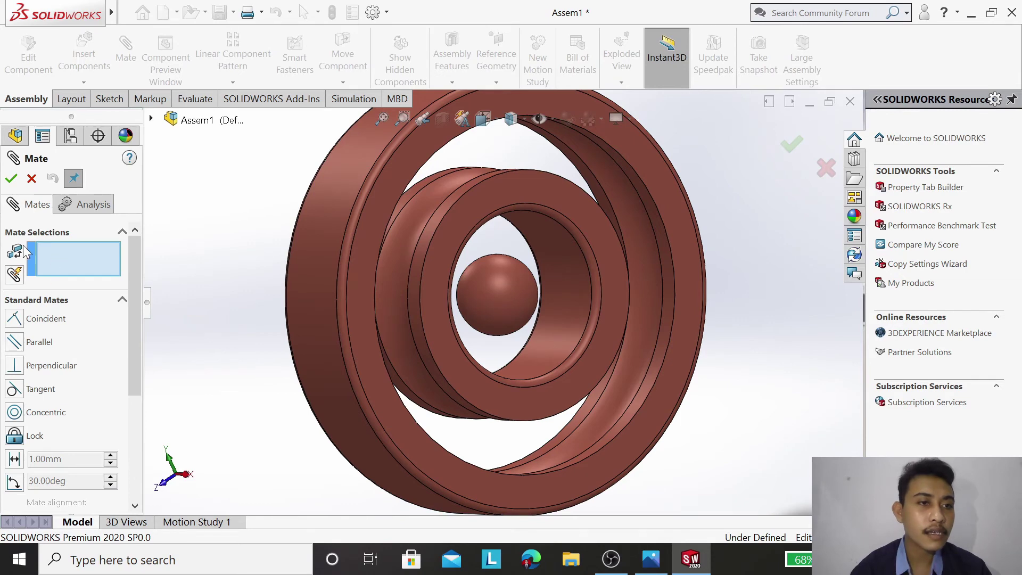
{"action": "left_click", "coordinate": [480, 289]}
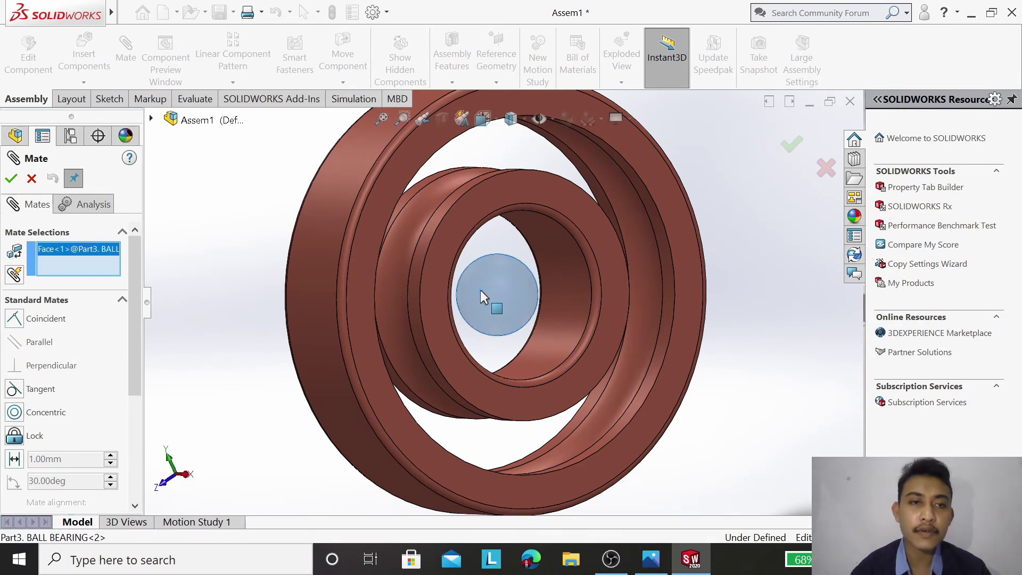
{"action": "left_click", "coordinate": [477, 173]}
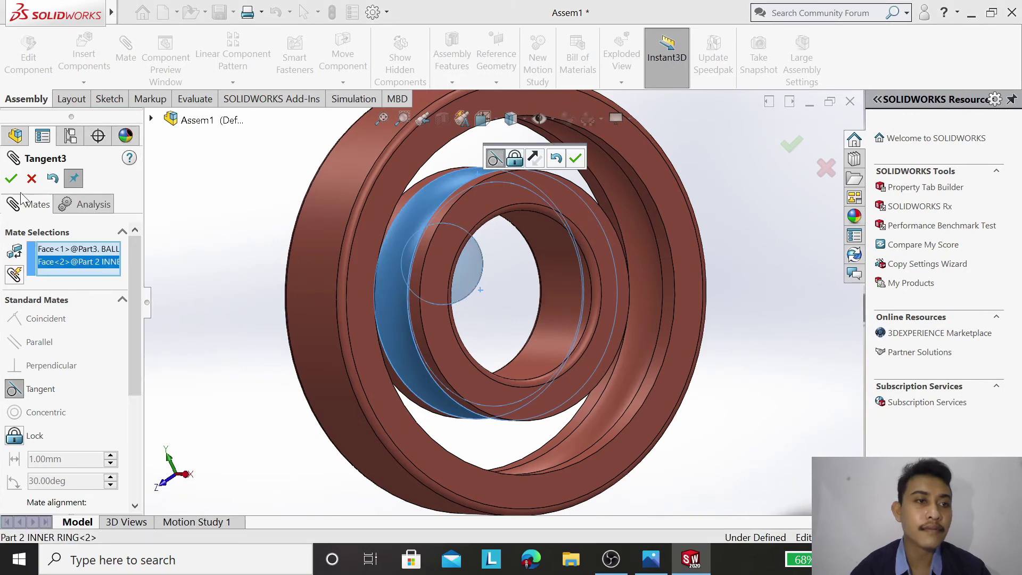
{"action": "left_click", "coordinate": [12, 180]}
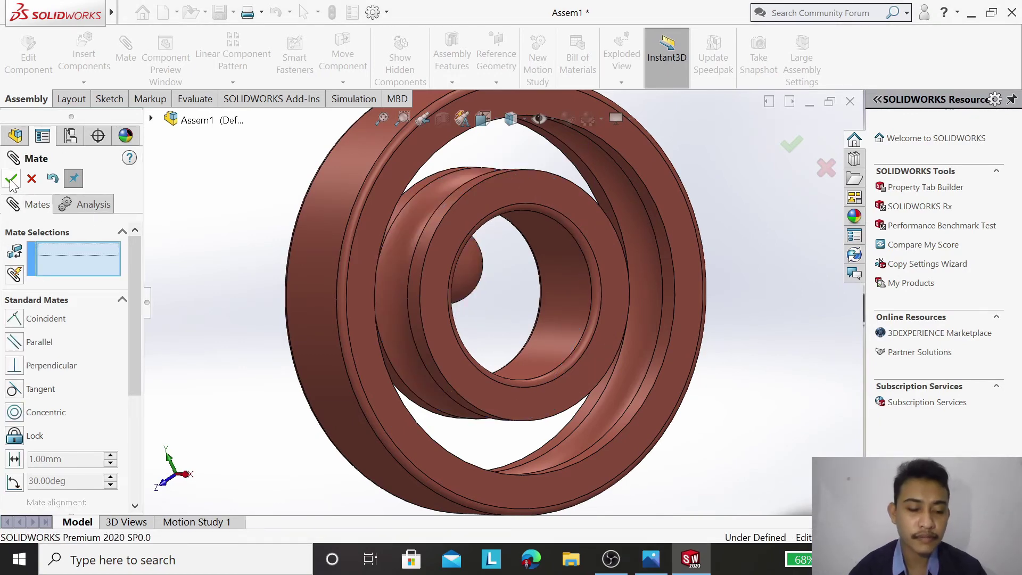
Step: Redo the ball-to-inner-ring tangent mate with flipped alignment so the ball sits outside the ring
{"action": "left_click", "coordinate": [12, 181]}
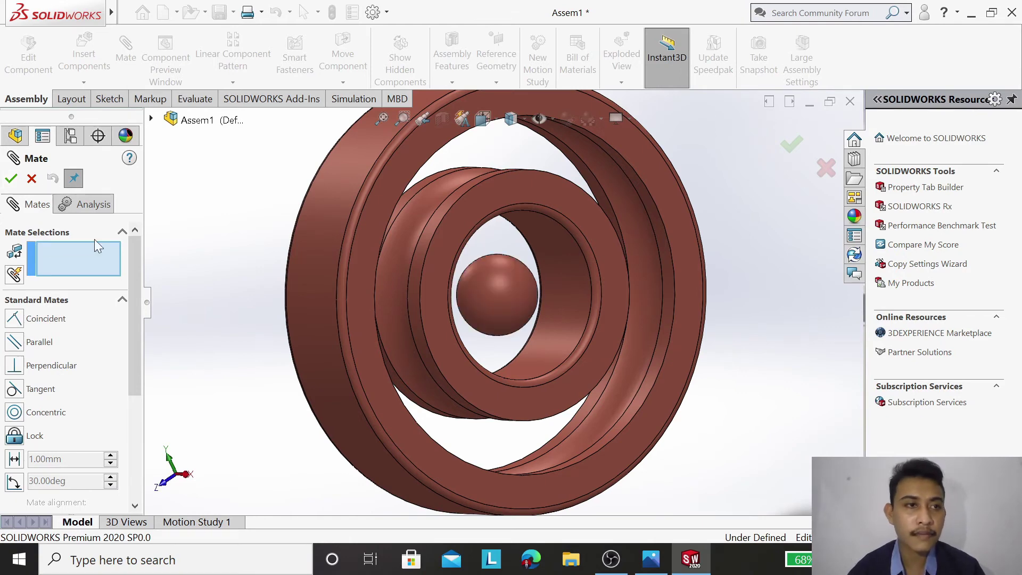
{"action": "left_click", "coordinate": [506, 275]}
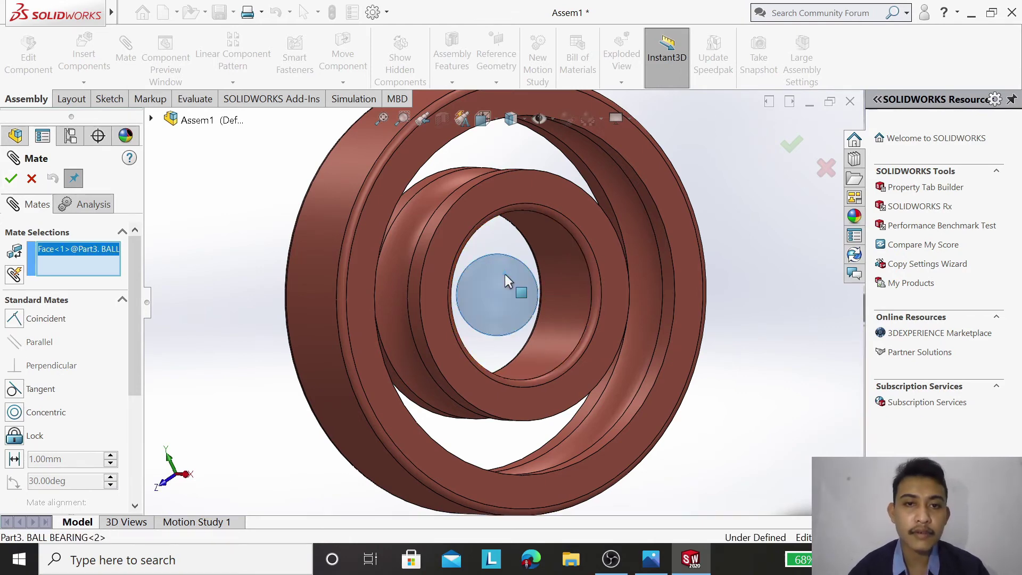
{"action": "left_click", "coordinate": [458, 178]}
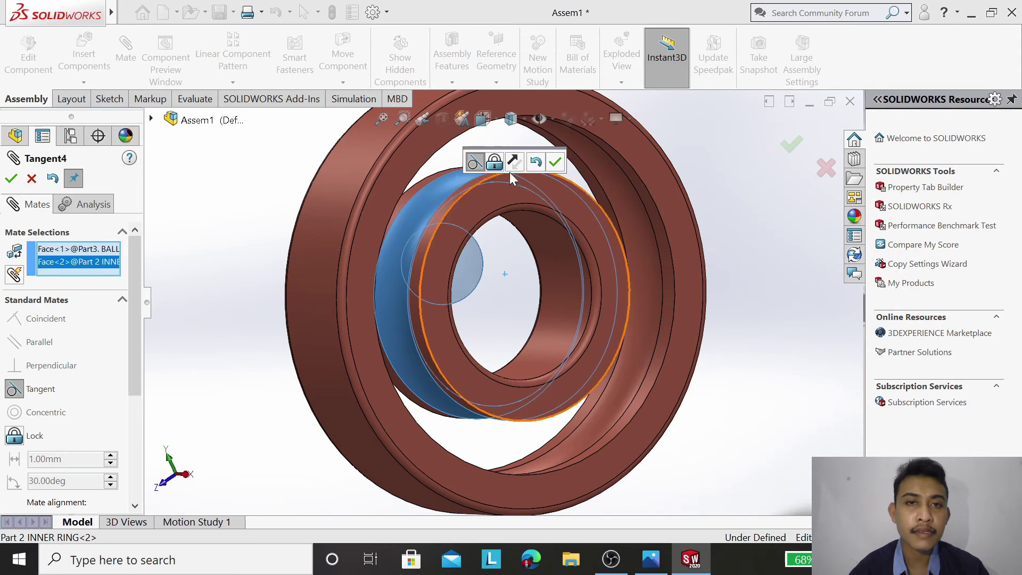
{"action": "left_click", "coordinate": [515, 168]}
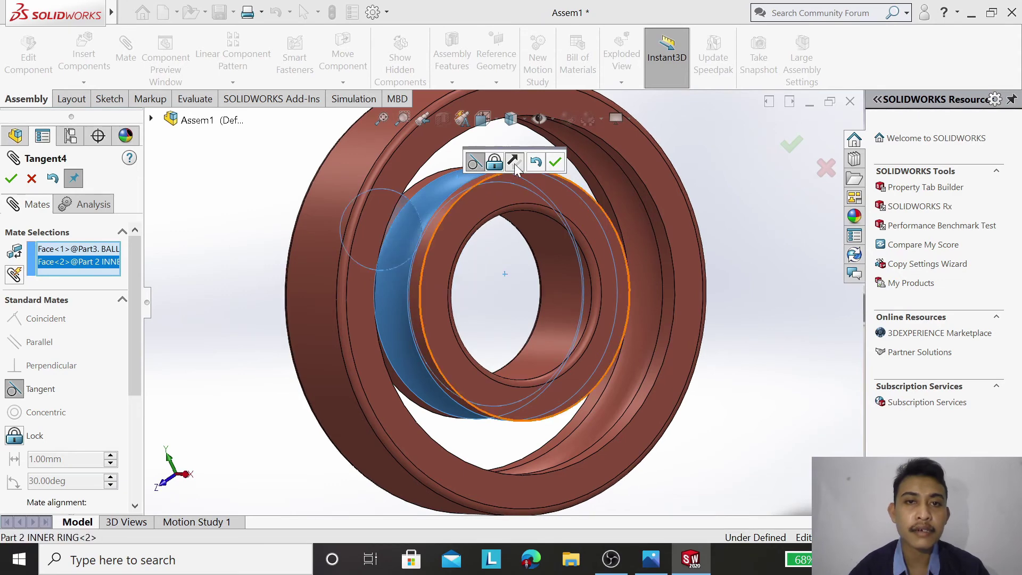
{"action": "left_click", "coordinate": [556, 163]}
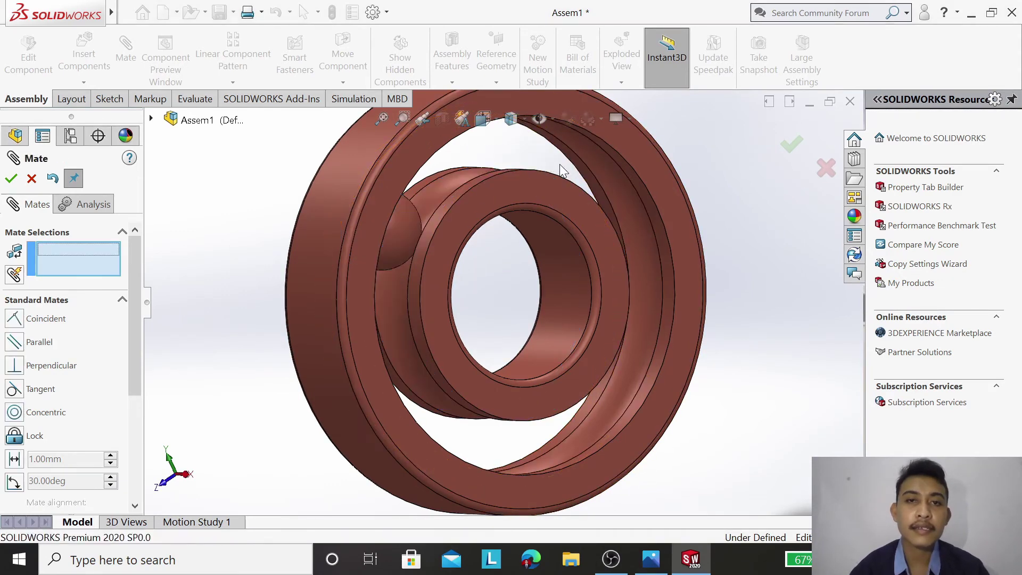
{"action": "left_click", "coordinate": [11, 179]}
Step: Rotate to face the rings, slide the ball into the gap between them, and open the reference photo
{"action": "right_click", "coordinate": [223, 205]}
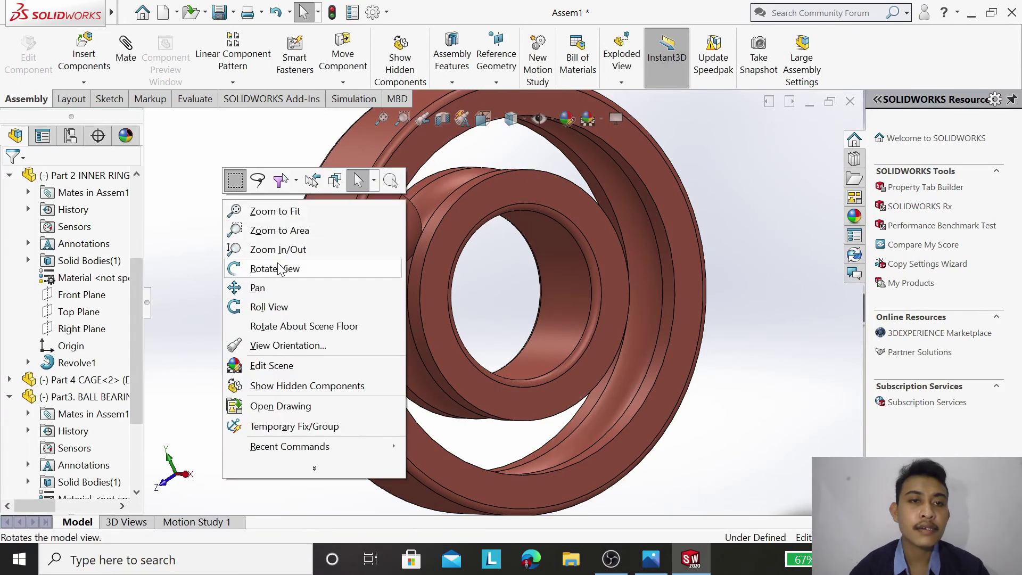
{"action": "left_click", "coordinate": [269, 205]}
{"action": "mouse_move", "coordinate": [268, 206]}
{"action": "left_mouse_down"}
{"action": "mouse_move", "coordinate": [426, 273]}
{"action": "mouse_move", "coordinate": [402, 255]}
{"action": "mouse_move", "coordinate": [287, 231]}
{"action": "mouse_move", "coordinate": [218, 162]}
{"action": "mouse_move", "coordinate": [213, 202]}
{"action": "left_mouse_up"}
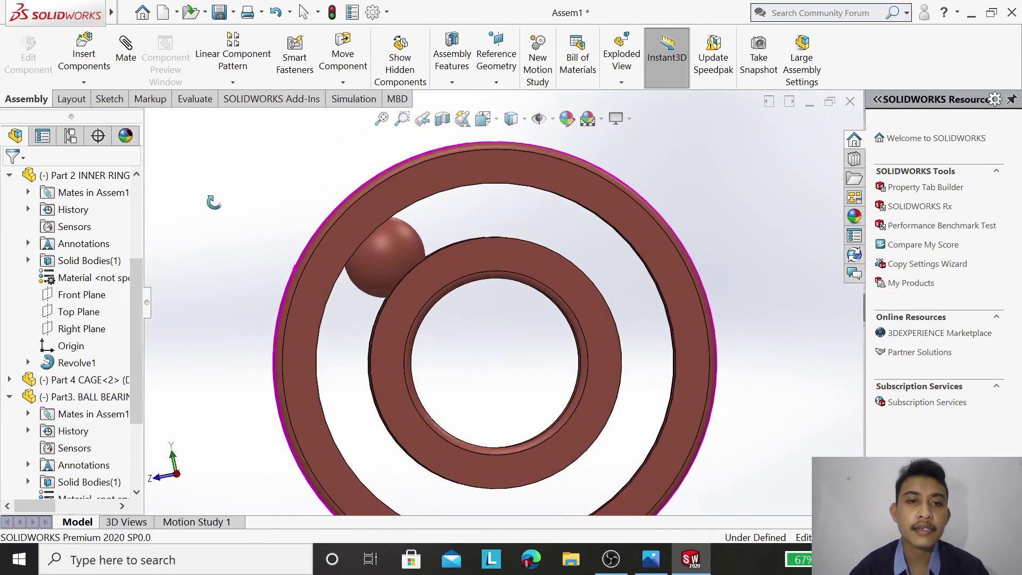
{"action": "right_click", "coordinate": [714, 150]}
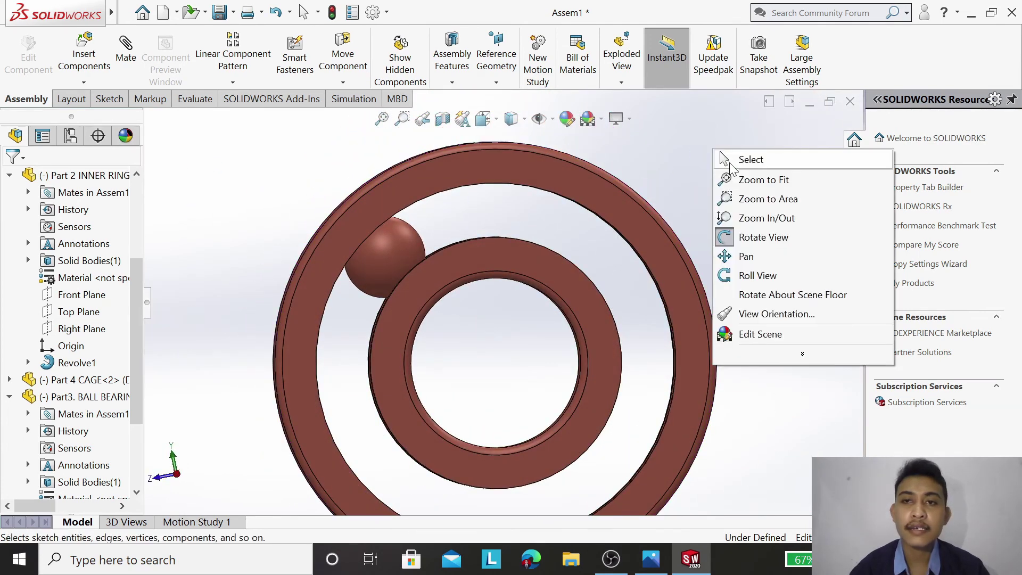
{"action": "left_click", "coordinate": [730, 162]}
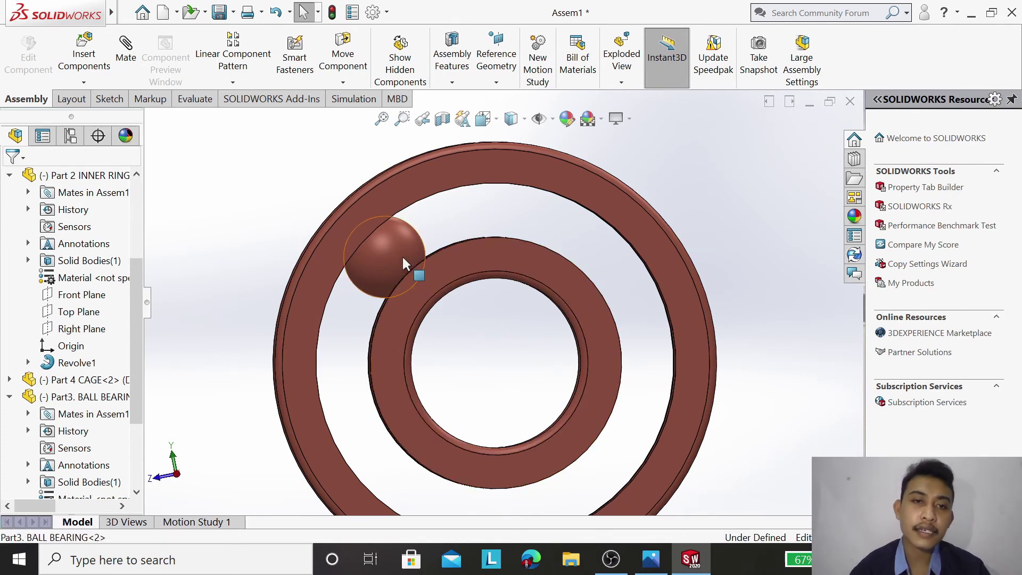
{"action": "mouse_move", "coordinate": [402, 256]}
{"action": "left_mouse_down"}
{"action": "mouse_move", "coordinate": [632, 399]}
{"action": "mouse_move", "coordinate": [455, 243]}
{"action": "left_mouse_up"}
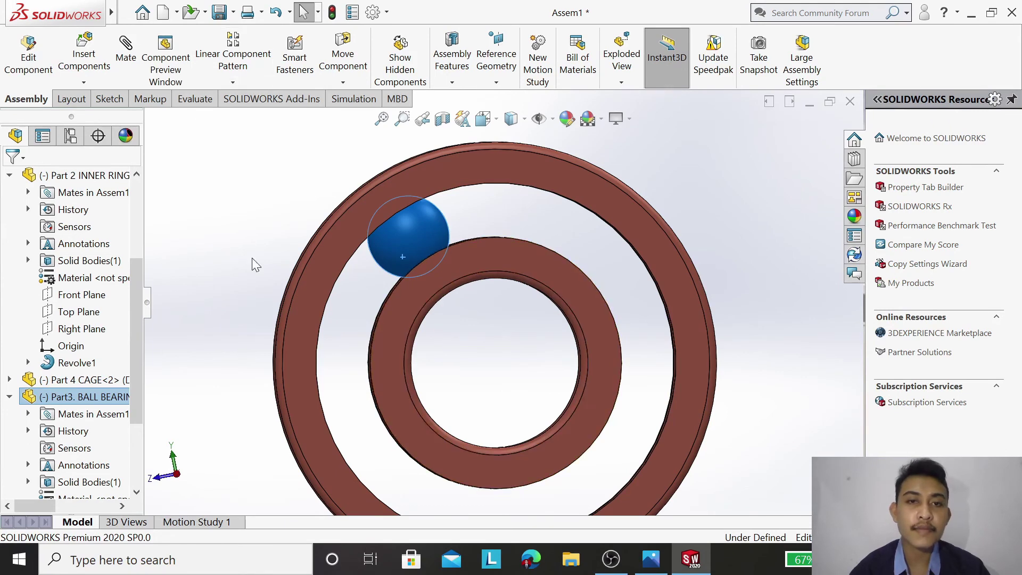
{"action": "left_click", "coordinate": [653, 557]}
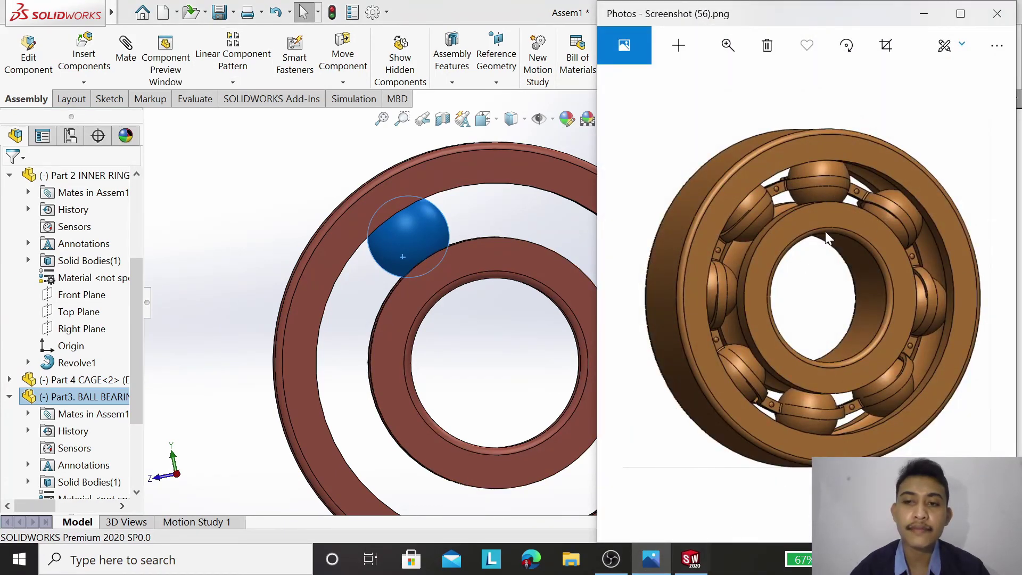
Step: Switch from the Photos reference picture back to the SOLIDWORKS assembly
{"action": "left_click", "coordinate": [690, 559]}
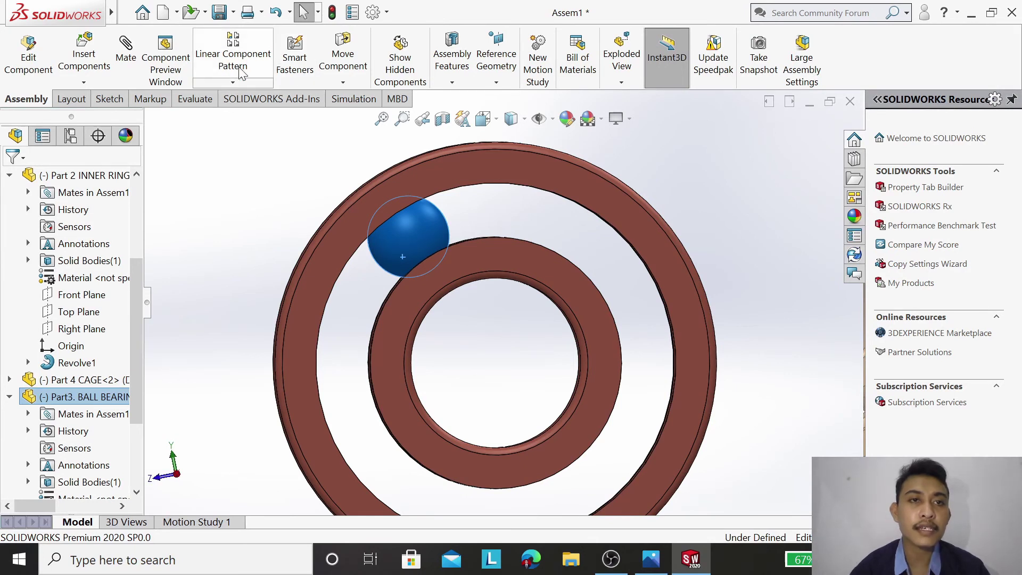
Step: Turn on temporary axes so the inner ring's central axis can be selected
{"action": "left_click", "coordinate": [232, 82]}
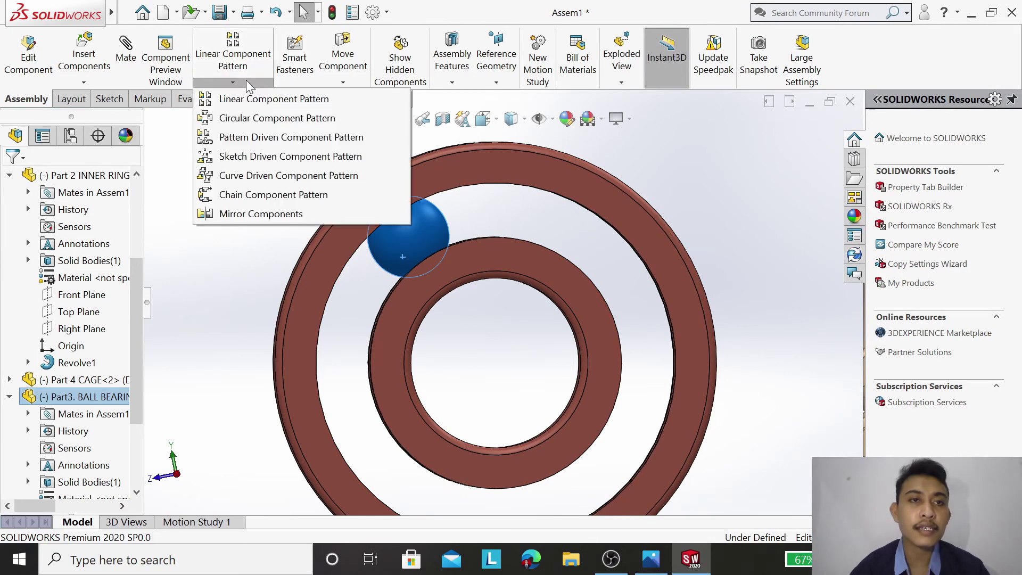
{"action": "left_click", "coordinate": [646, 166]}
{"action": "left_click", "coordinate": [553, 120]}
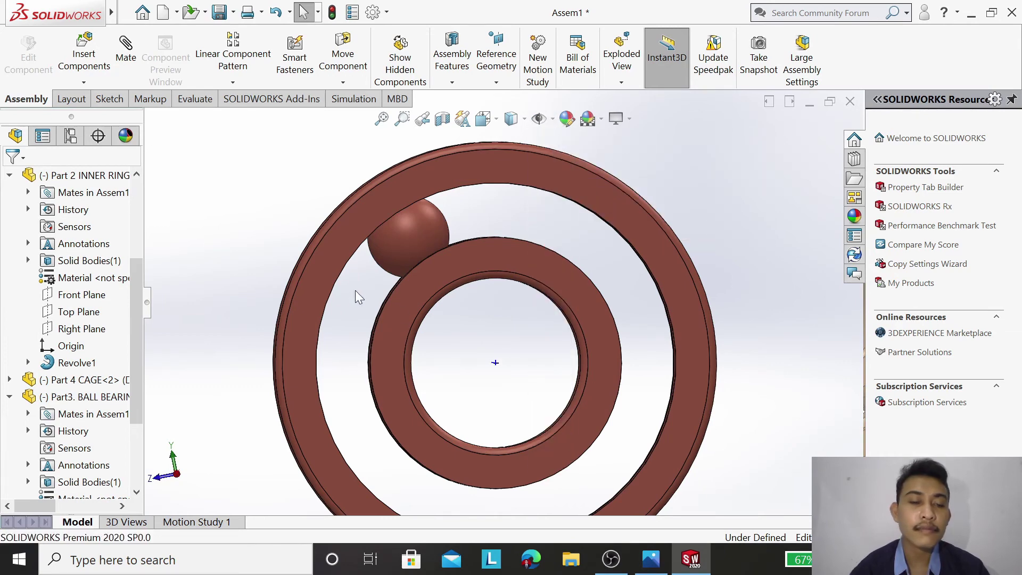
Step: Circularly pattern the ball around the inner ring's axis with 8 instances
{"action": "left_click", "coordinate": [245, 81]}
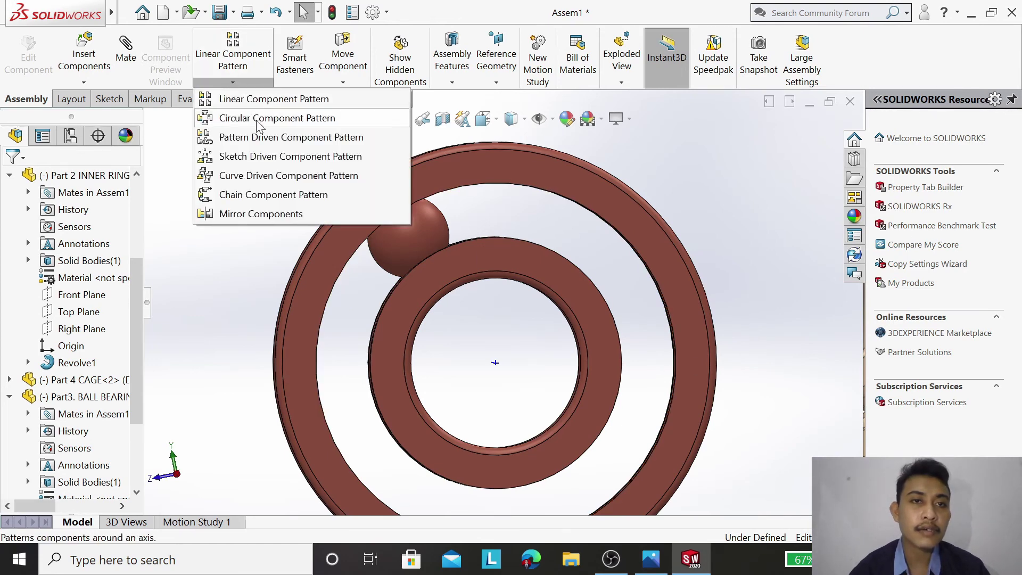
{"action": "left_click", "coordinate": [260, 119]}
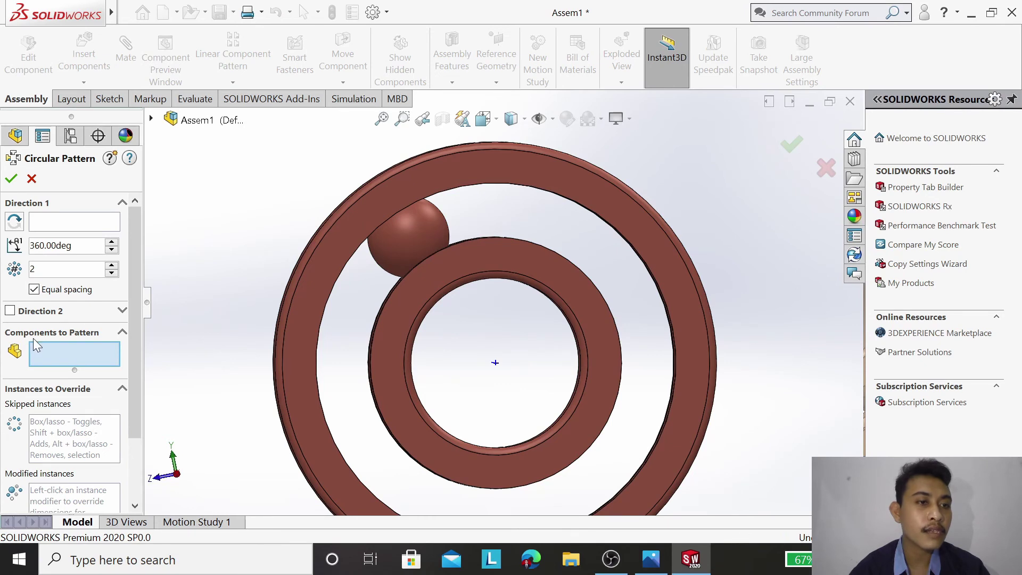
{"action": "left_click", "coordinate": [418, 245]}
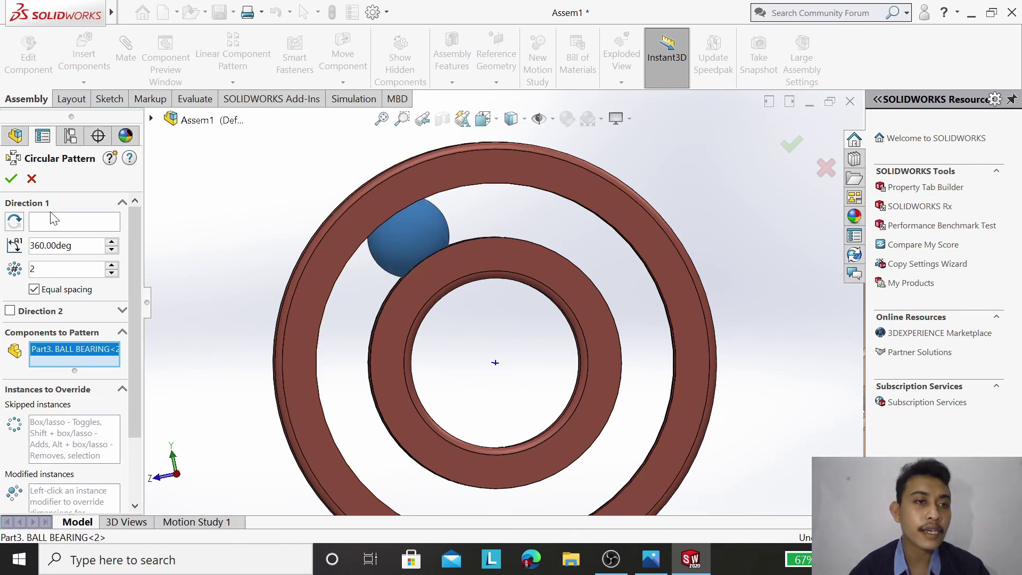
{"action": "left_click", "coordinate": [59, 228]}
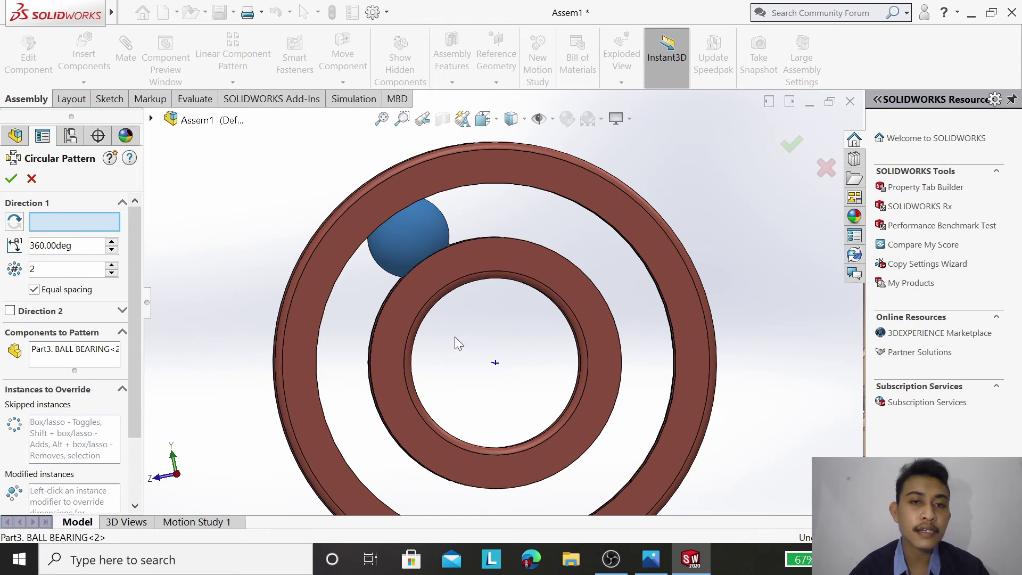
{"action": "left_click", "coordinate": [496, 364]}
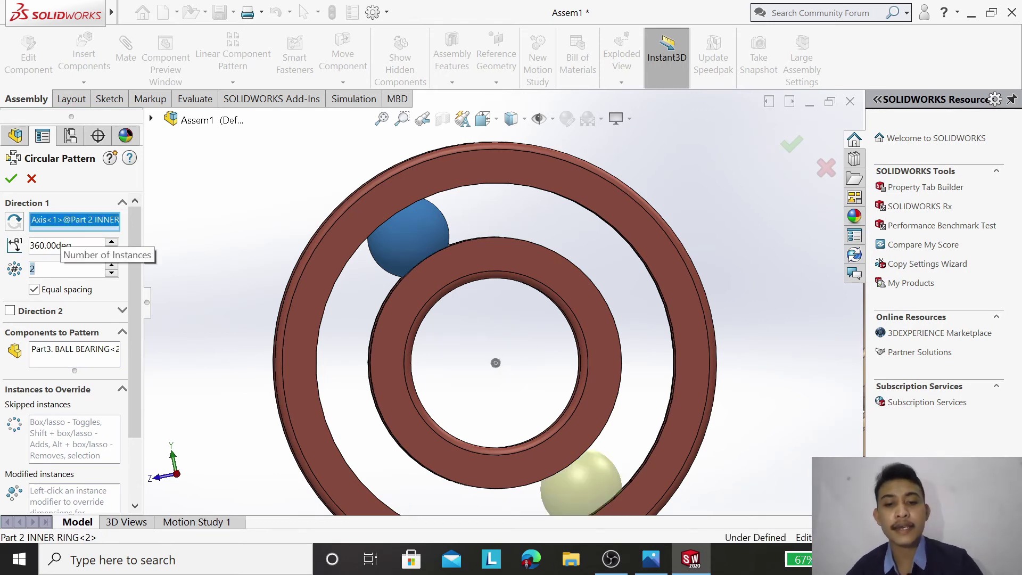
{"action": "key", "text": "BackSpace"}
{"action": "type", "text": "8"}
{"action": "key", "text": "Return"}
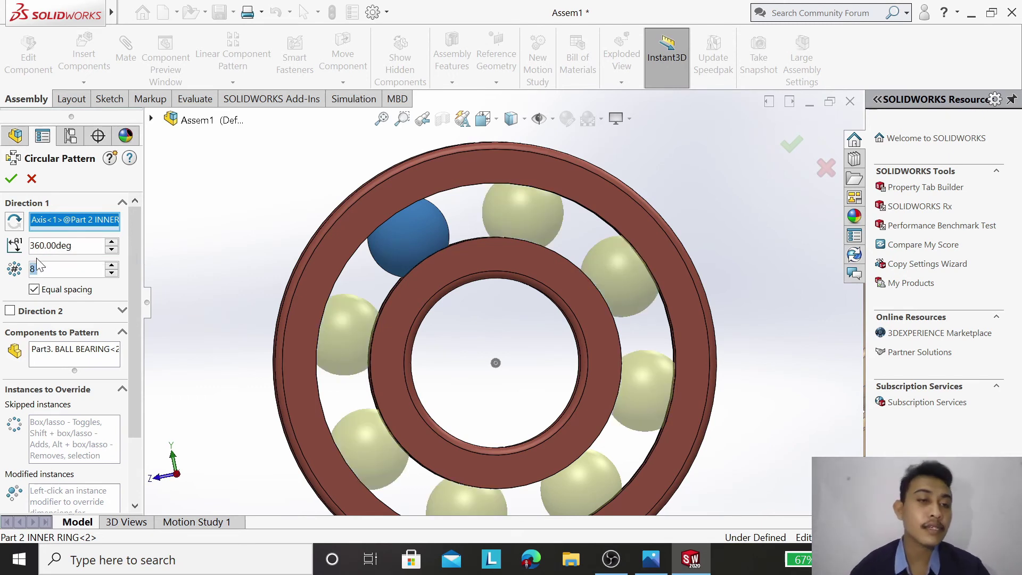
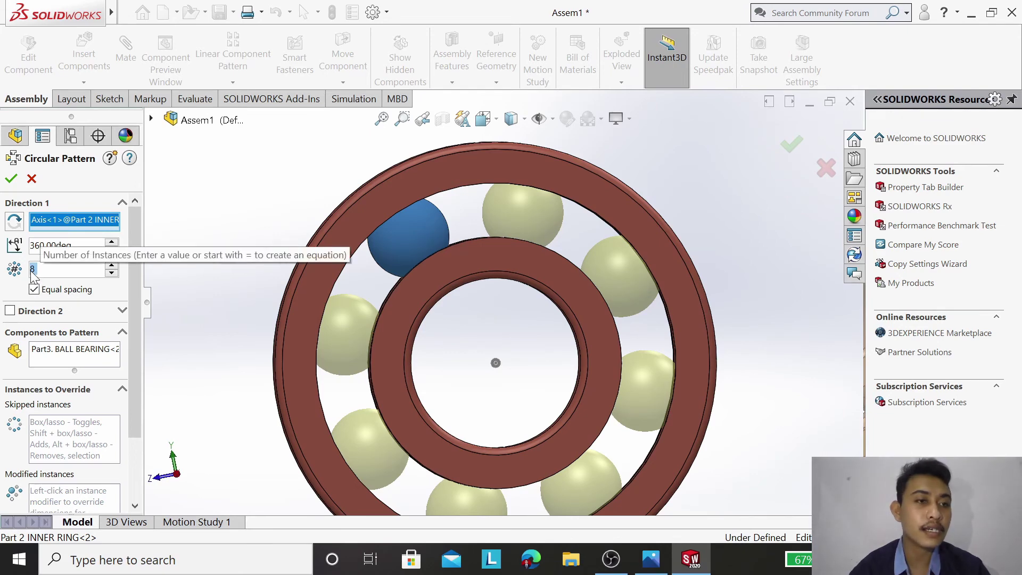
Step: Accept the 8-instance, 360° equal-spaced ball pattern and orbit to an oblique view
{"action": "left_click", "coordinate": [12, 179]}
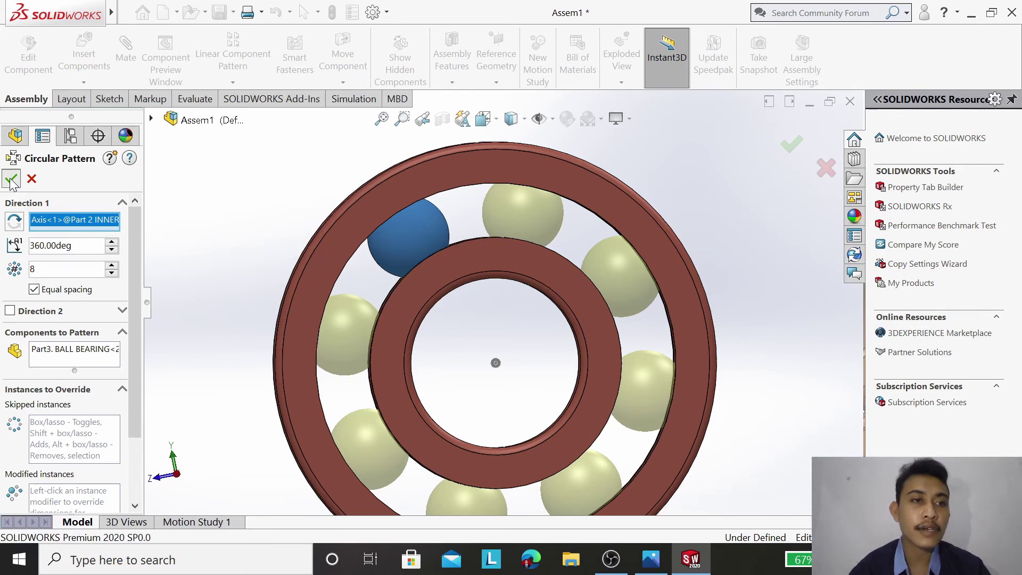
{"action": "scroll", "coordinate": [401, 378], "scroll_direction": "up", "scroll_amount": 2}
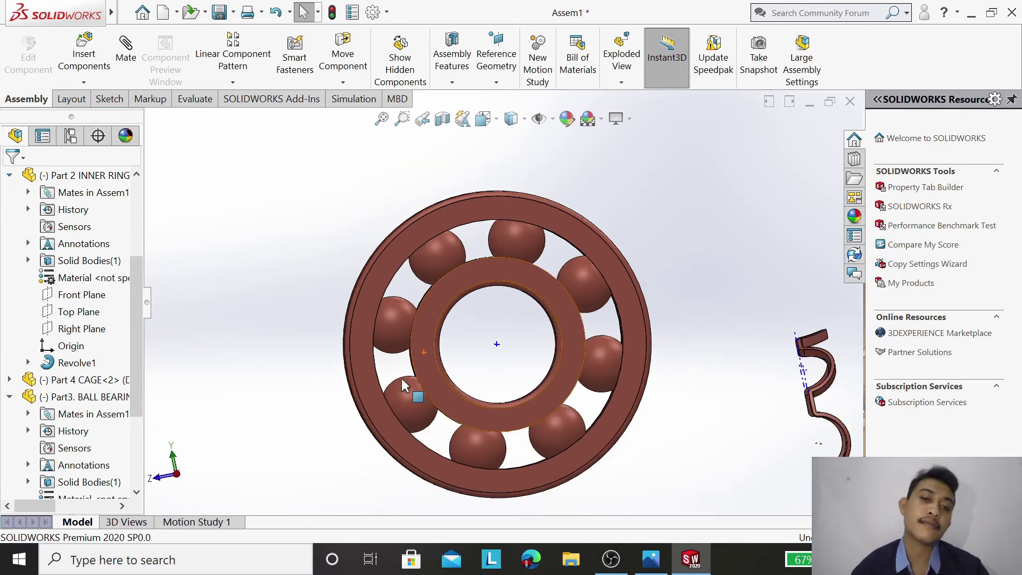
{"action": "right_click", "coordinate": [273, 231]}
{"action": "mouse_move", "coordinate": [337, 262]}
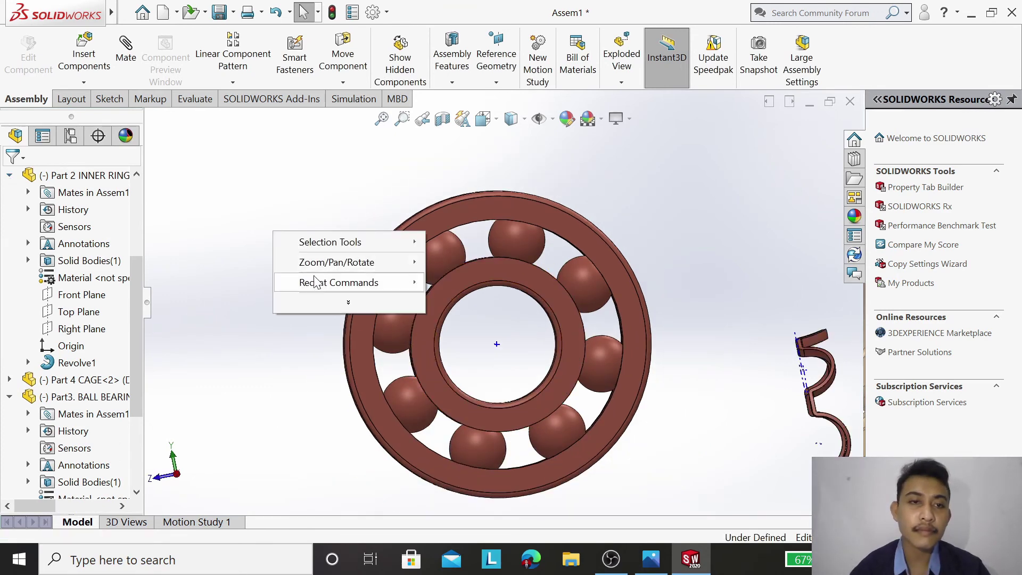
{"action": "left_click", "coordinate": [461, 319]}
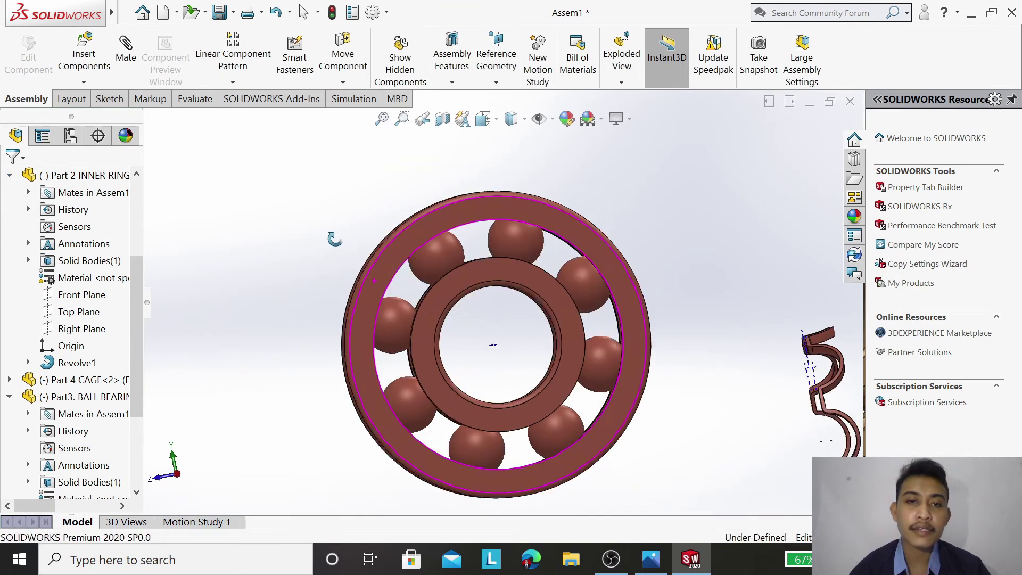
{"action": "left_click_drag", "start_coordinate": [459, 308], "coordinate": [569, 186]}
{"action": "right_click", "coordinate": [587, 185]}
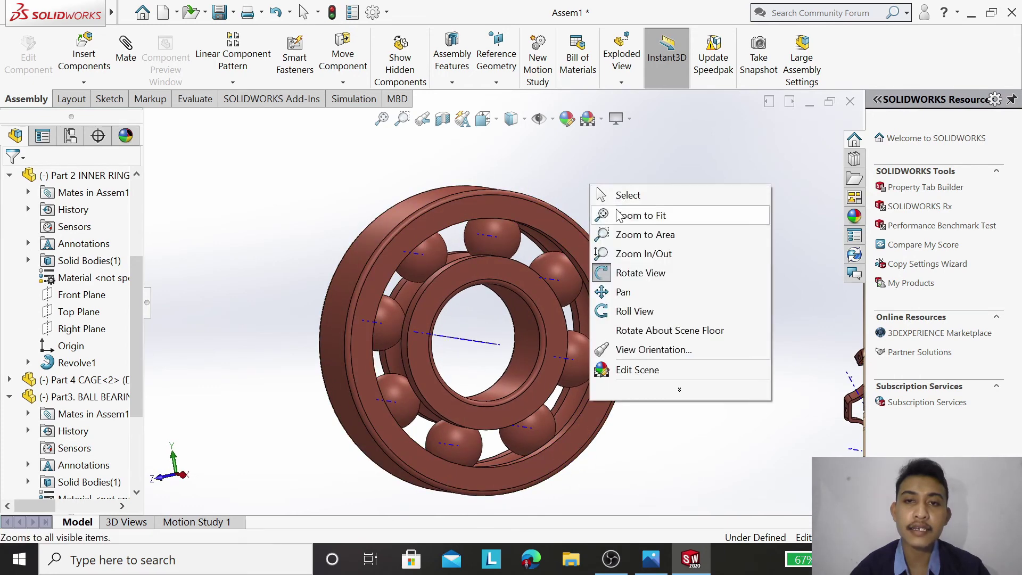
{"action": "left_click", "coordinate": [615, 194]}
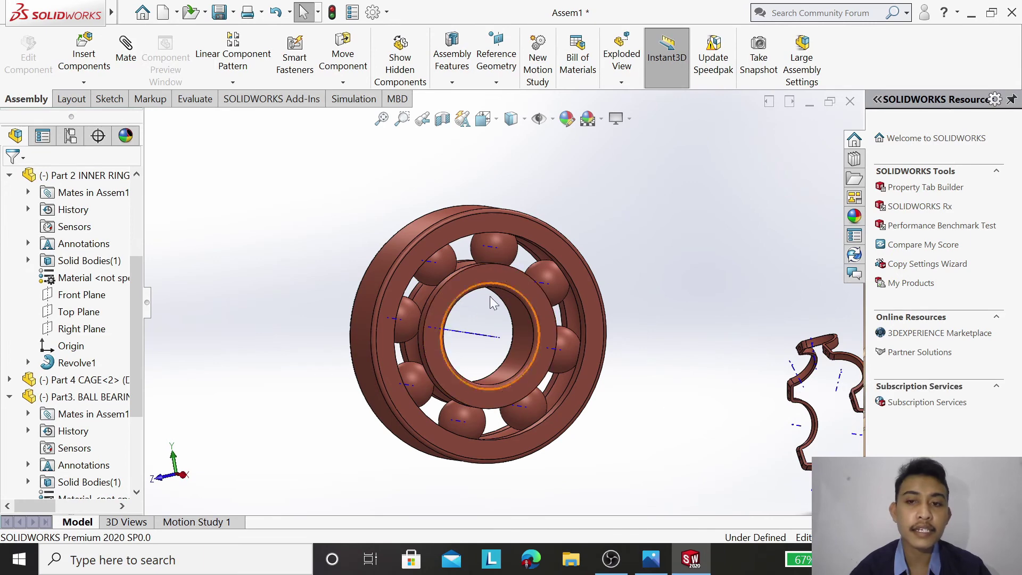
Step: Start a mate and pick the cage's Axis<1> as the first reference
{"action": "left_click", "coordinate": [132, 65]}
{"action": "scroll", "coordinate": [835, 432], "scroll_direction": "down", "scroll_amount": 2}
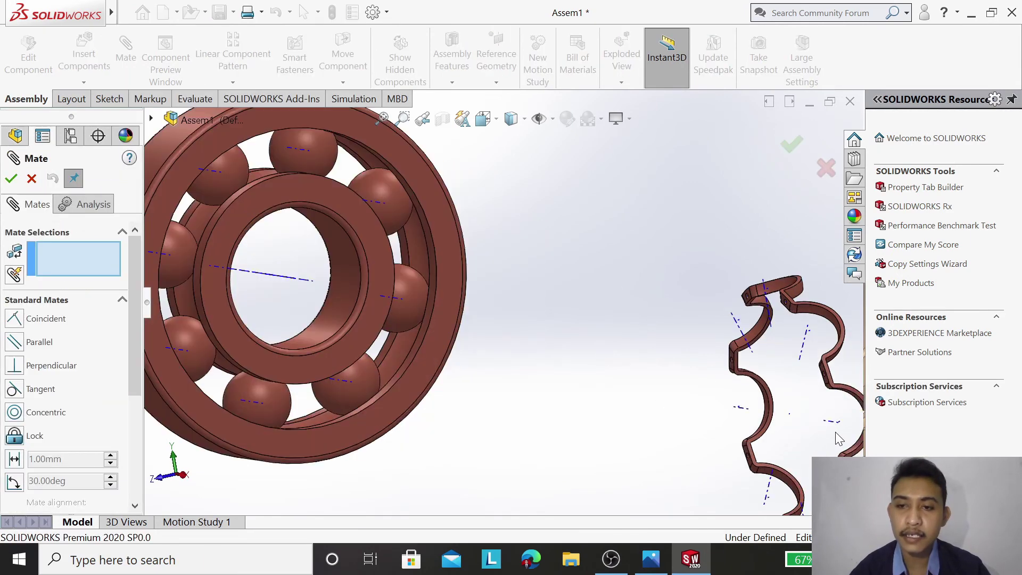
{"action": "scroll", "coordinate": [819, 430], "scroll_direction": "down", "scroll_amount": 2}
{"action": "scroll", "coordinate": [661, 388], "scroll_direction": "down", "scroll_amount": 2}
{"action": "scroll", "coordinate": [615, 332], "scroll_direction": "down", "scroll_amount": 1}
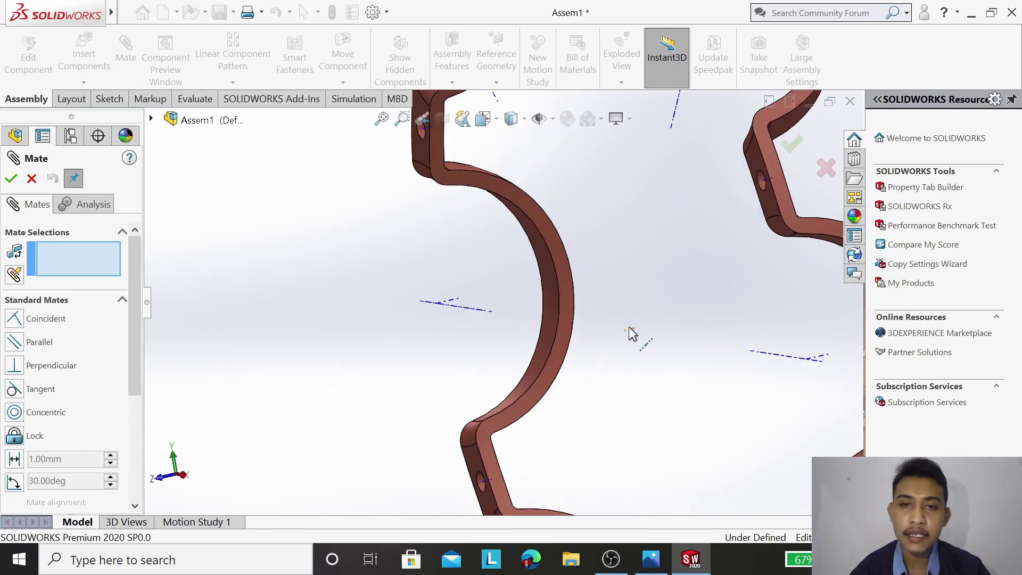
{"action": "left_click", "coordinate": [634, 335]}
Step: Pick the inner ring's Axis<2> and accept the Coincident mate
{"action": "scroll", "coordinate": [639, 335], "scroll_direction": "up", "scroll_amount": 3}
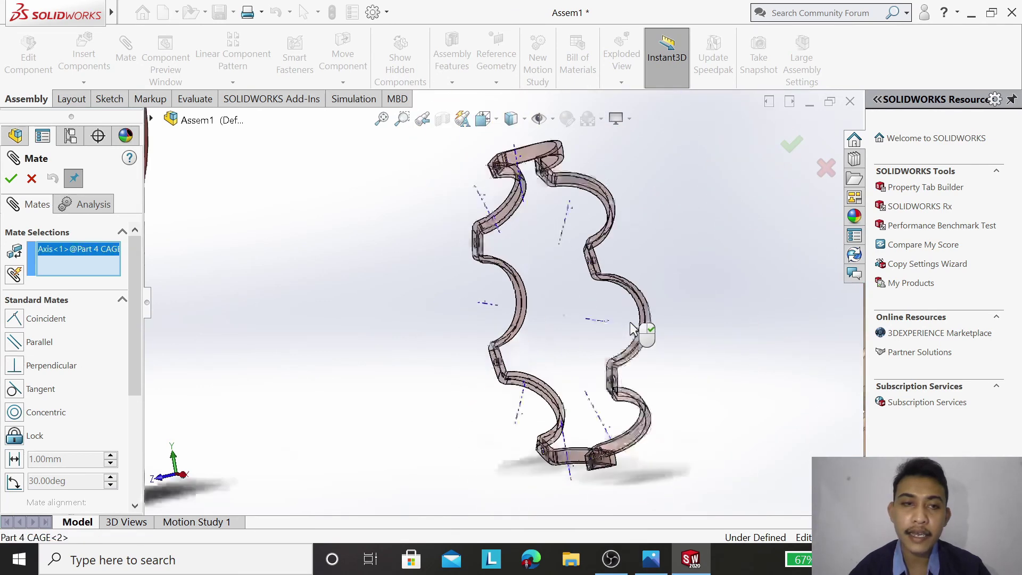
{"action": "scroll", "coordinate": [638, 335], "scroll_direction": "up", "scroll_amount": 2}
{"action": "scroll", "coordinate": [238, 244], "scroll_direction": "down", "scroll_amount": 3}
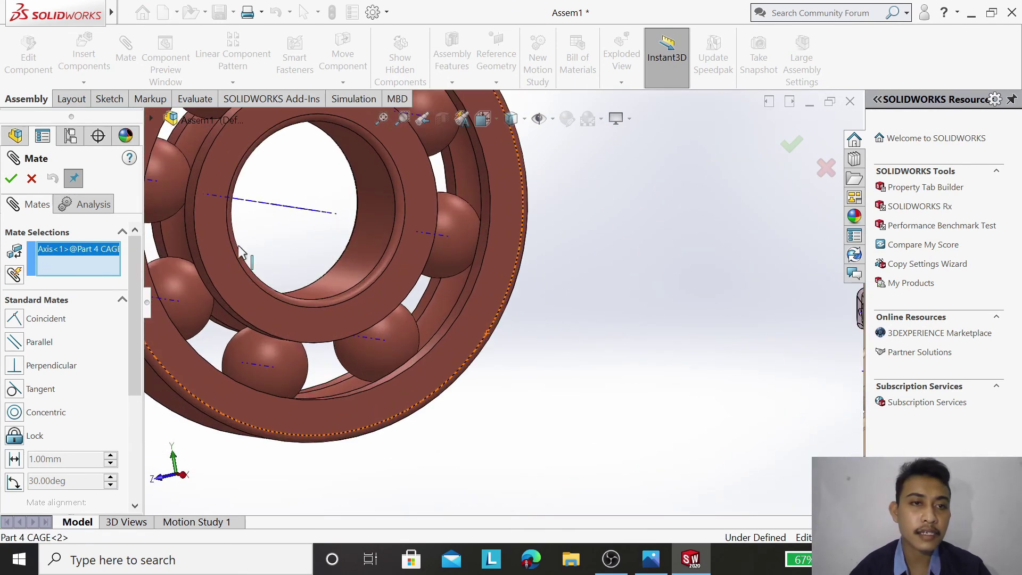
{"action": "left_click", "coordinate": [295, 211]}
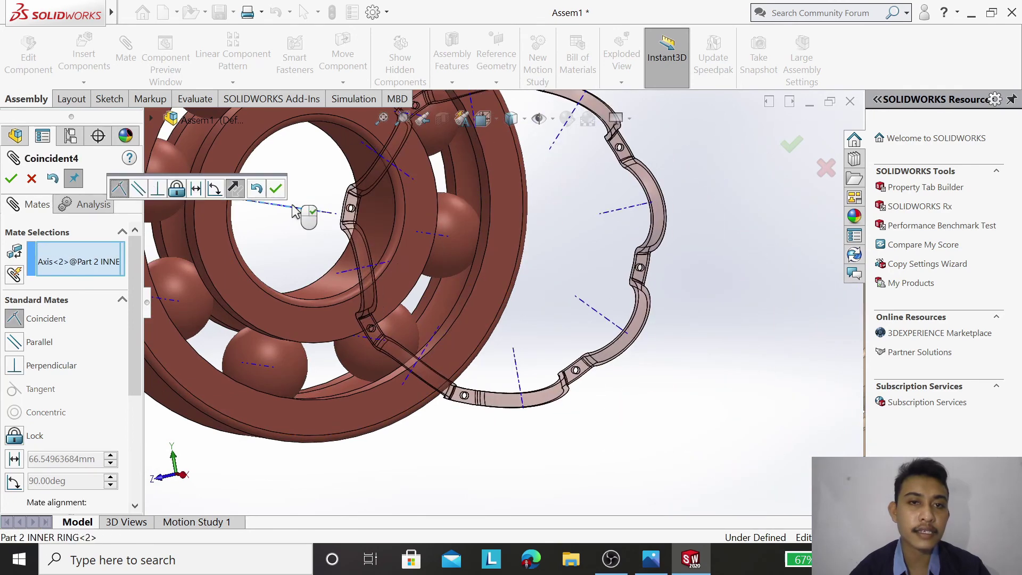
{"action": "left_click", "coordinate": [12, 179]}
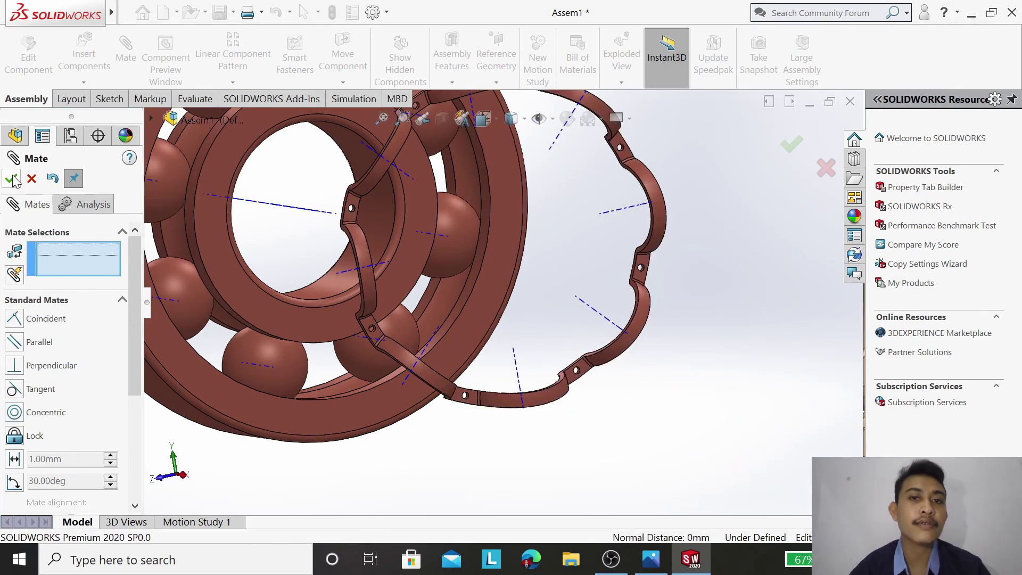
{"action": "scroll", "coordinate": [452, 240], "scroll_direction": "up", "scroll_amount": 2}
{"action": "scroll", "coordinate": [506, 252], "scroll_direction": "up", "scroll_amount": 2}
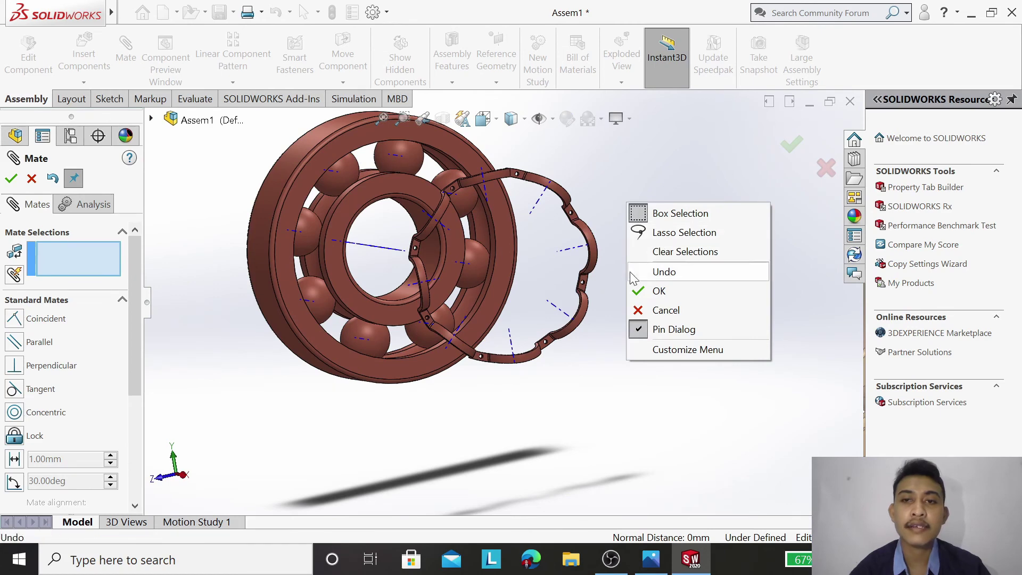
{"action": "left_click", "coordinate": [659, 291]}
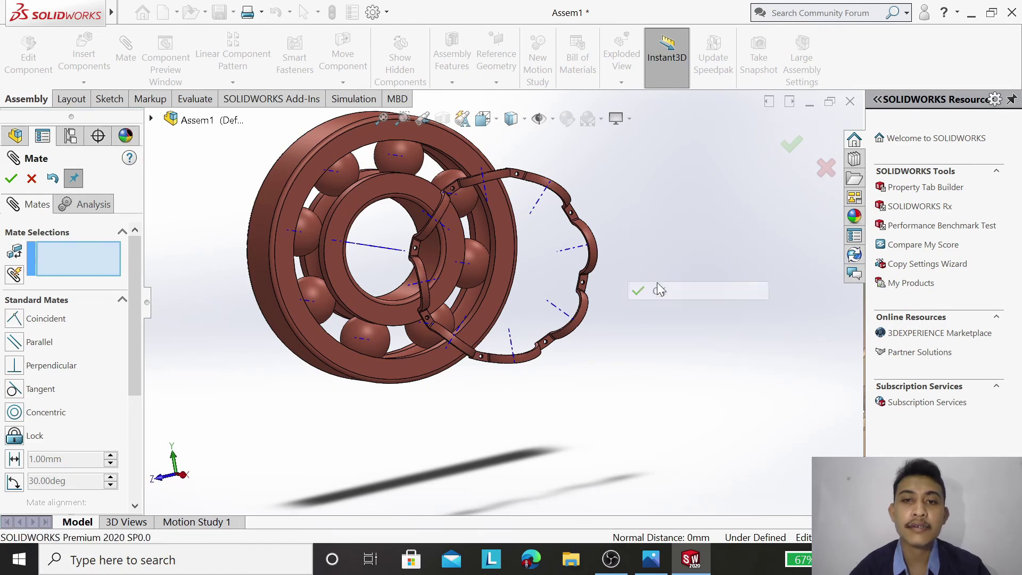
Step: Turn the view side-on and drag the cage along its axis beside the bearing
{"action": "right_click", "coordinate": [641, 234]}
{"action": "left_click", "coordinate": [684, 303]}
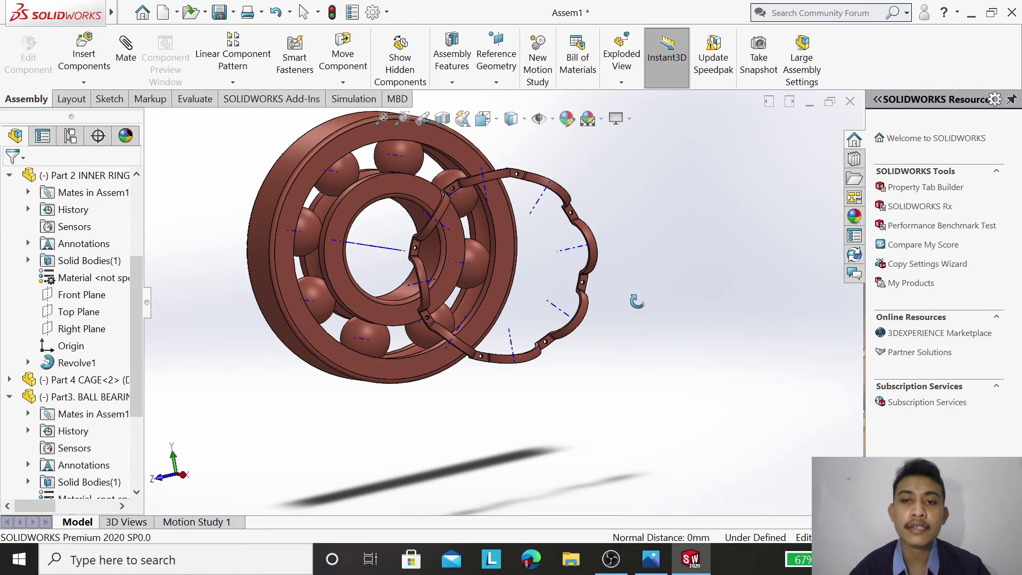
{"action": "left_click_drag", "start_coordinate": [641, 298], "coordinate": [681, 262]}
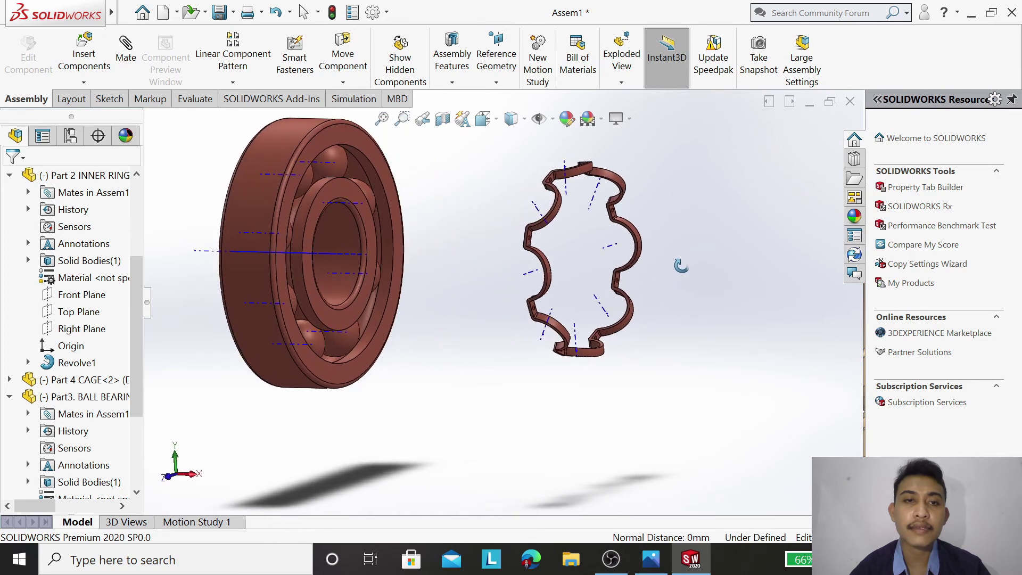
{"action": "right_click", "coordinate": [682, 260]}
{"action": "left_click", "coordinate": [704, 270]}
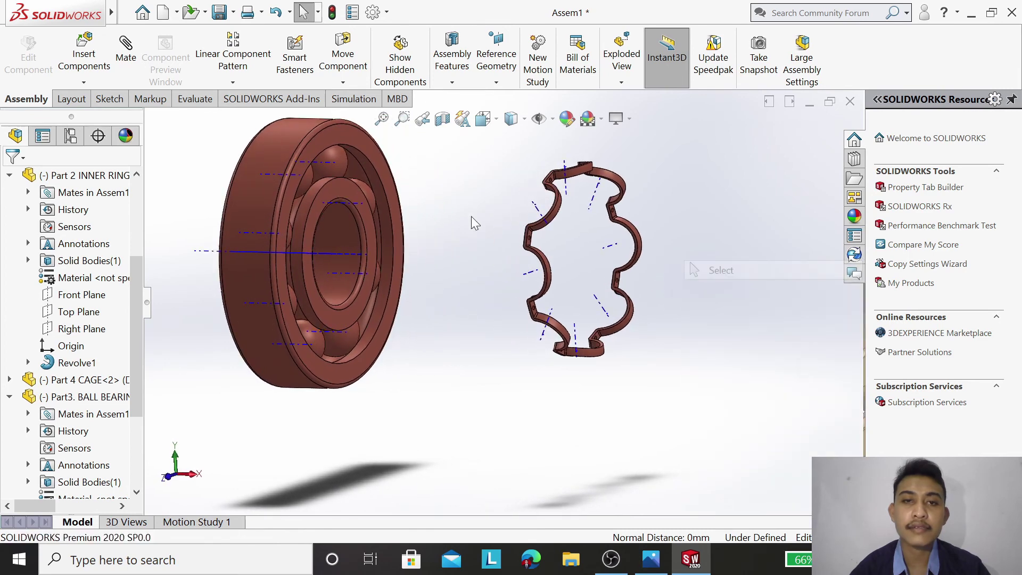
{"action": "left_click", "coordinate": [553, 206]}
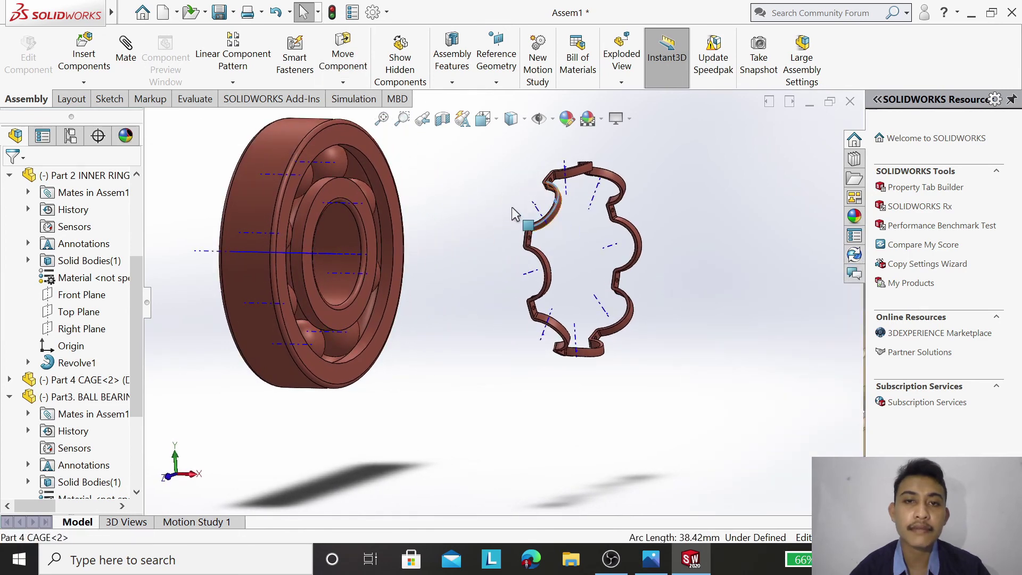
{"action": "left_click_drag", "start_coordinate": [556, 217], "coordinate": [282, 198]}
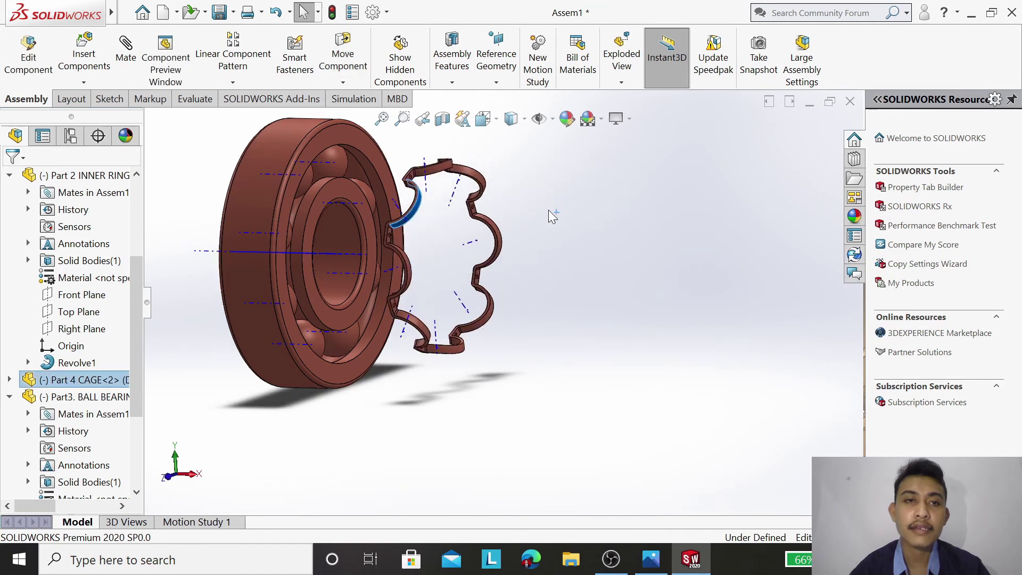
Step: Orbit the assembly to see the bearing edge-on
{"action": "right_click", "coordinate": [570, 224]}
{"action": "mouse_move", "coordinate": [633, 108]}
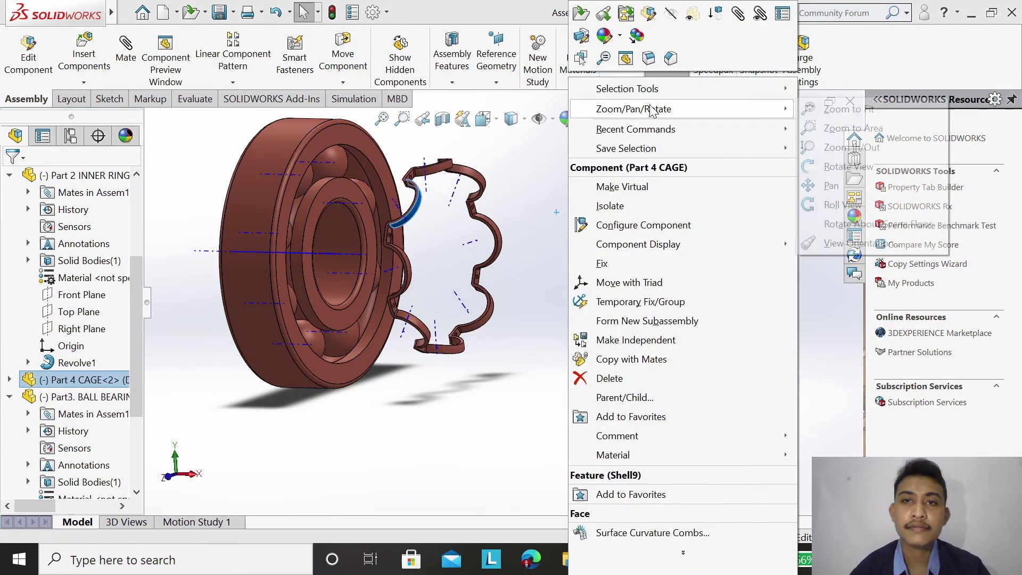
{"action": "left_click", "coordinate": [822, 166]}
{"action": "mouse_move", "coordinate": [498, 247]}
{"action": "left_mouse_down"}
{"action": "mouse_move", "coordinate": [524, 243]}
{"action": "mouse_move", "coordinate": [141, 95]}
{"action": "mouse_move", "coordinate": [420, 175]}
{"action": "mouse_move", "coordinate": [512, 173]}
{"action": "mouse_move", "coordinate": [519, 192]}
{"action": "mouse_move", "coordinate": [464, 207]}
{"action": "mouse_move", "coordinate": [487, 217]}
{"action": "left_mouse_up"}
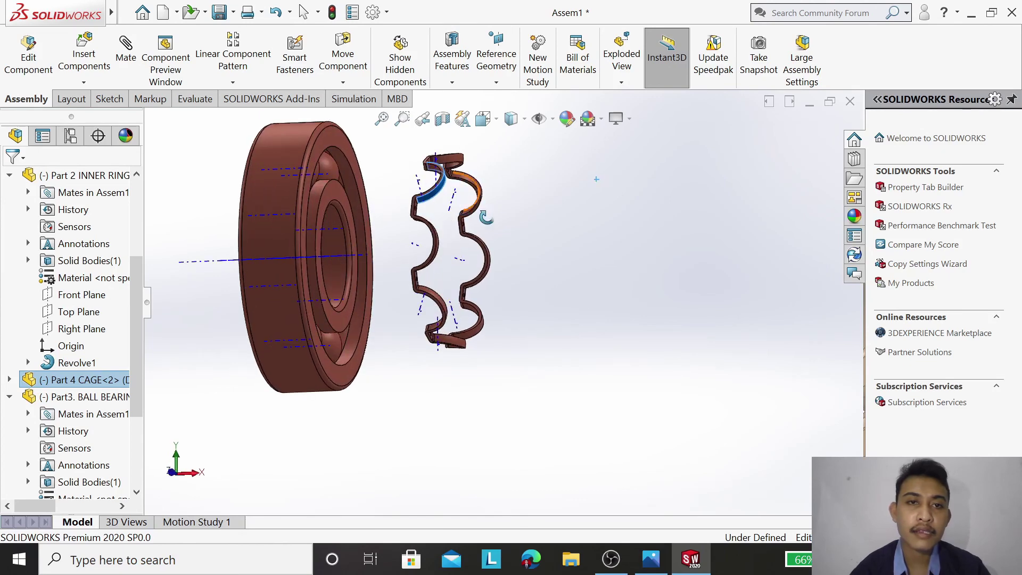
{"action": "right_click", "coordinate": [584, 218]}
{"action": "left_click", "coordinate": [604, 235]}
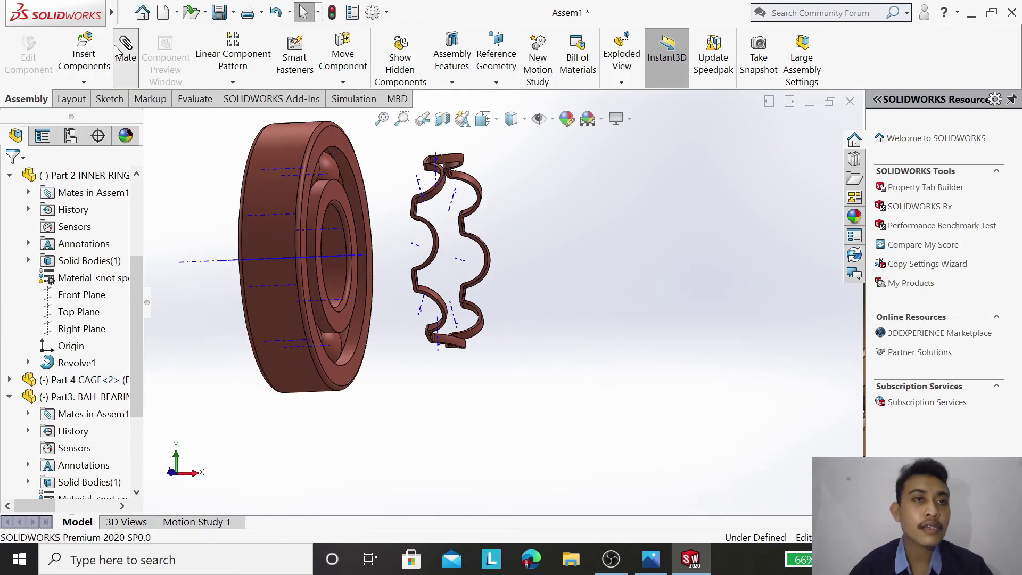
Step: Pick a cage pocket face and a ball face, discard the Concentric preview, and close Mate
{"action": "left_click", "coordinate": [440, 188]}
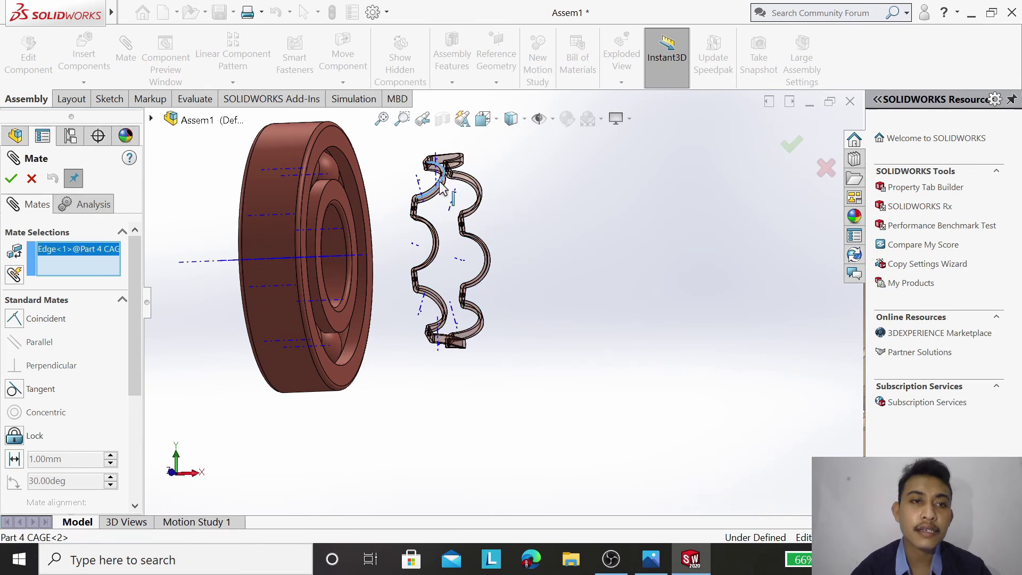
{"action": "right_click", "coordinate": [73, 261]}
{"action": "left_click", "coordinate": [151, 272]}
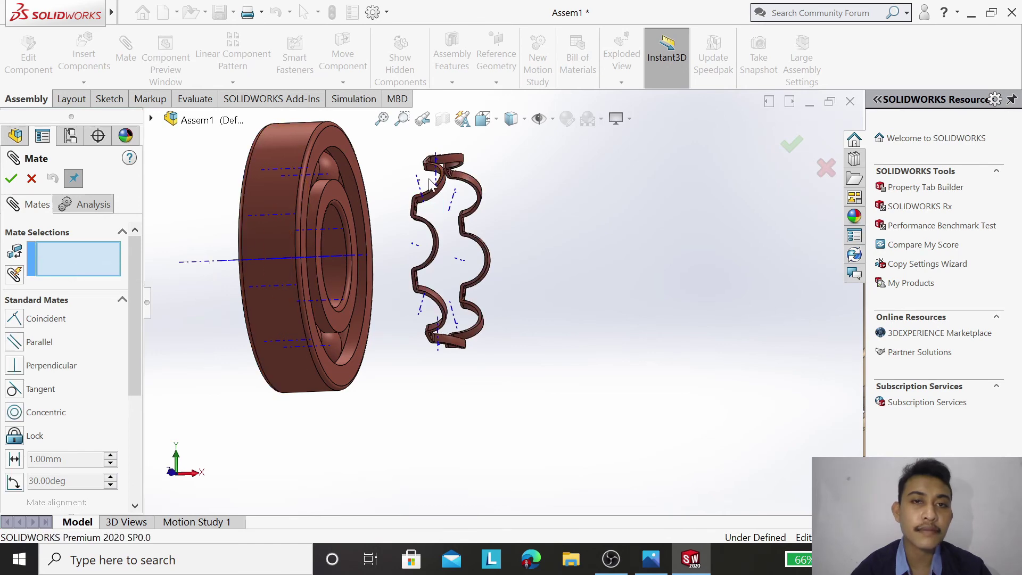
{"action": "scroll", "coordinate": [434, 172], "scroll_direction": "down", "scroll_amount": 3}
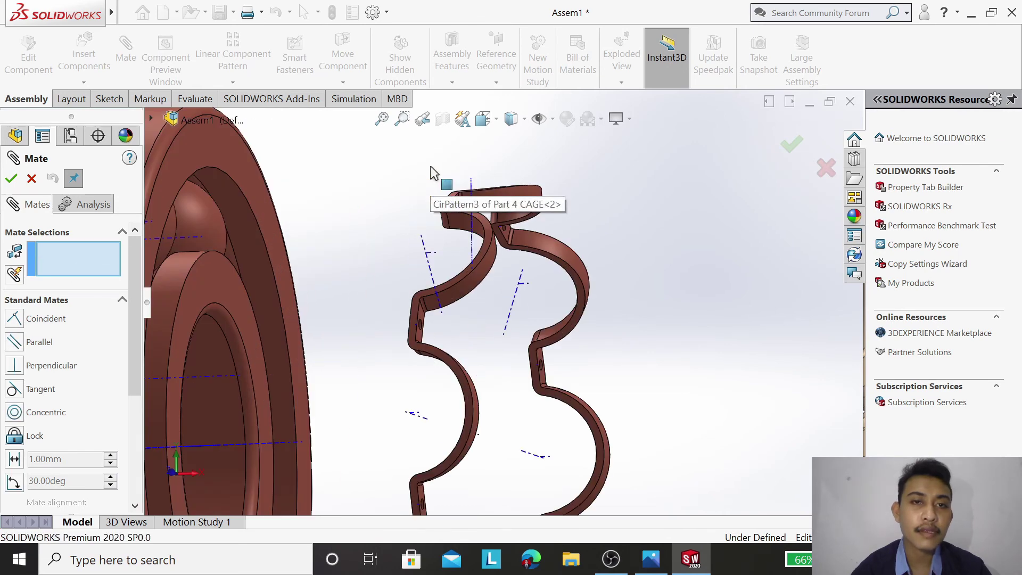
{"action": "left_click", "coordinate": [456, 221]}
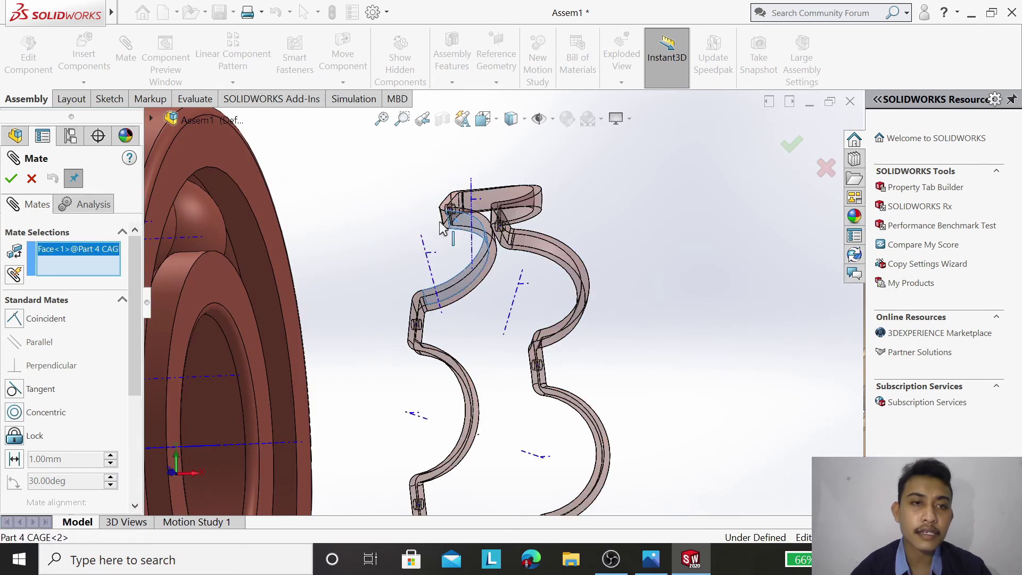
{"action": "left_click", "coordinate": [206, 222]}
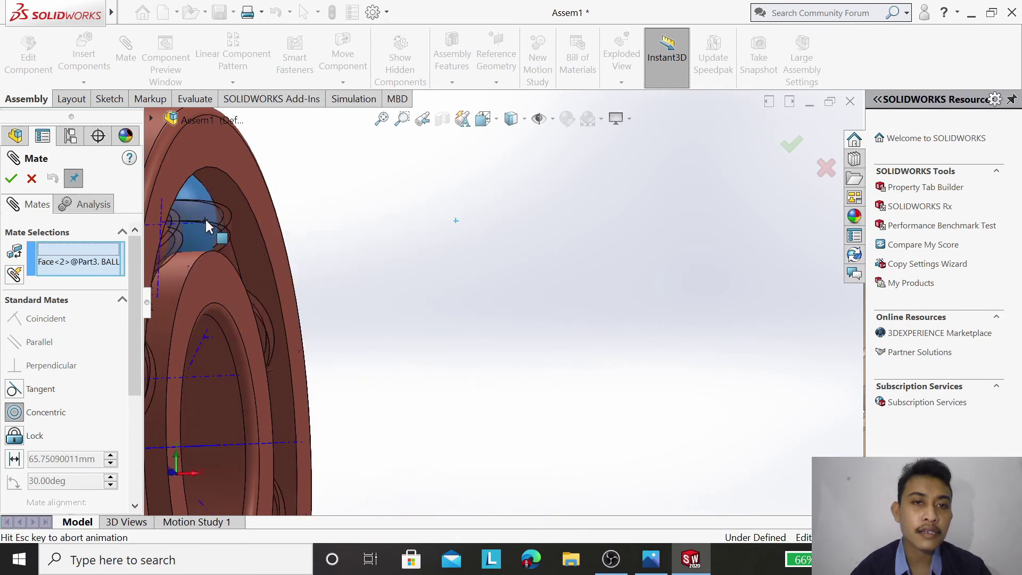
{"action": "left_click", "coordinate": [32, 179]}
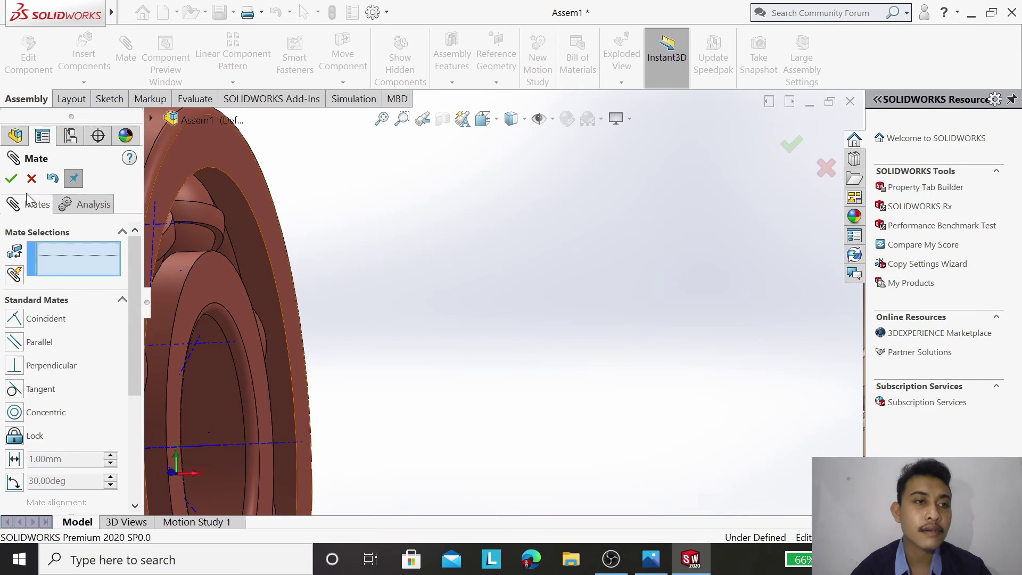
{"action": "left_click", "coordinate": [11, 179]}
Step: Orbit the bearing to an oblique side view
{"action": "scroll", "coordinate": [413, 271], "scroll_direction": "up", "scroll_amount": 3}
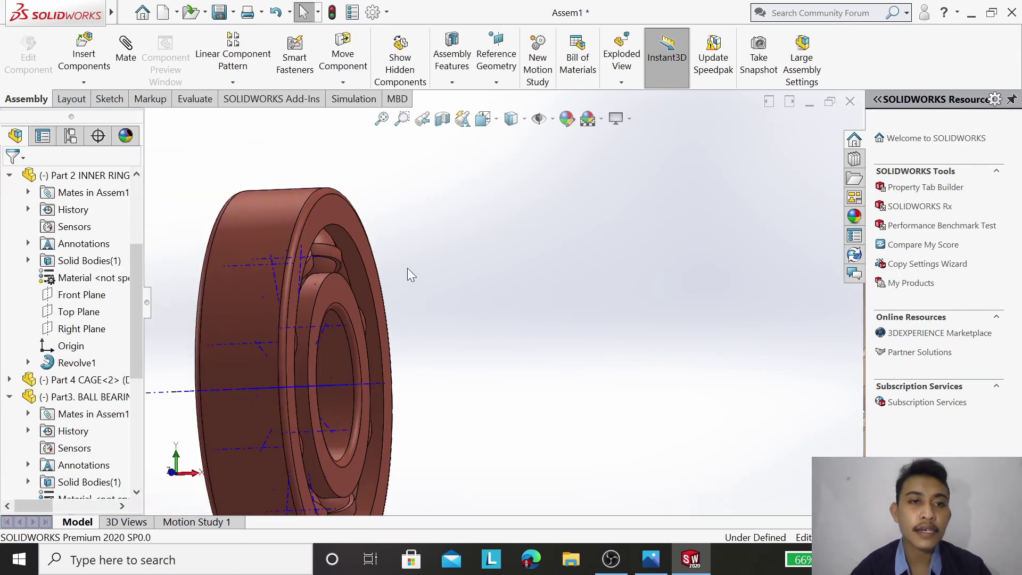
{"action": "right_click", "coordinate": [427, 255]}
{"action": "left_click", "coordinate": [492, 323]}
{"action": "mouse_move", "coordinate": [483, 301]}
{"action": "left_mouse_down"}
{"action": "mouse_move", "coordinate": [543, 277]}
{"action": "mouse_move", "coordinate": [415, 262]}
{"action": "mouse_move", "coordinate": [553, 289]}
{"action": "left_mouse_up"}
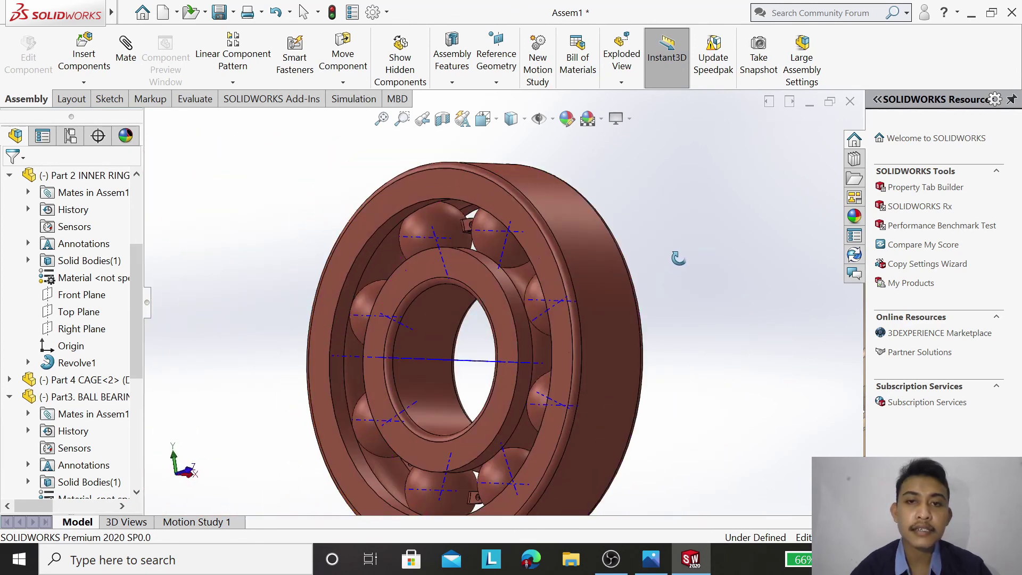
{"action": "mouse_move", "coordinate": [676, 262]}
{"action": "left_mouse_down"}
{"action": "mouse_move", "coordinate": [594, 267]}
{"action": "mouse_move", "coordinate": [667, 263]}
{"action": "left_mouse_up"}
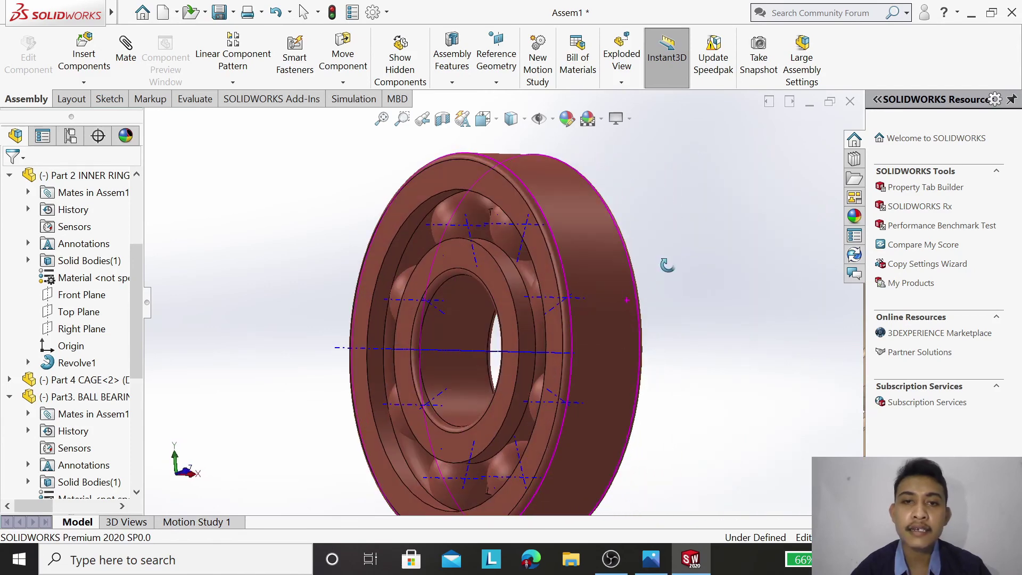
{"action": "right_click", "coordinate": [658, 201]}
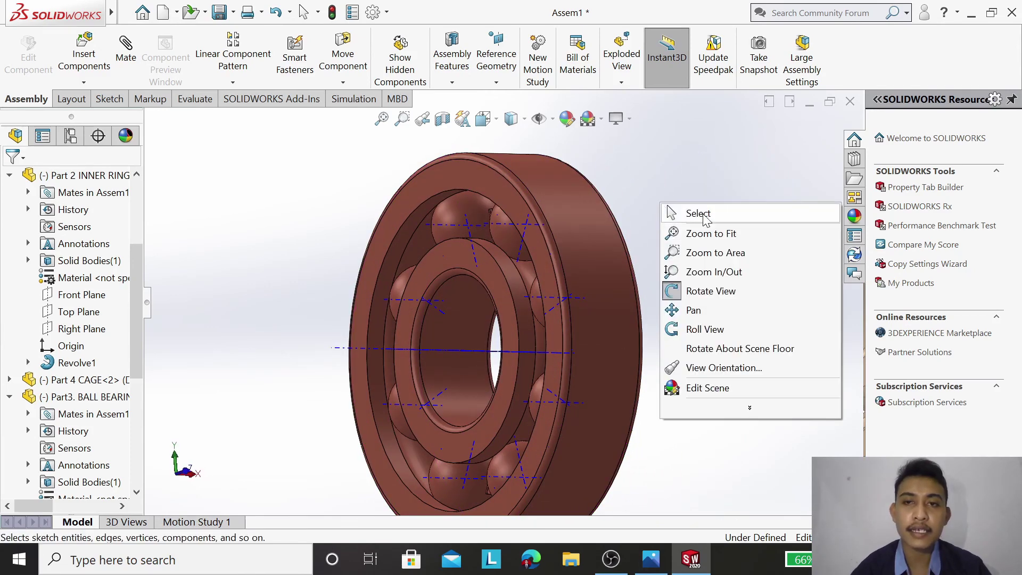
{"action": "left_click", "coordinate": [681, 211]}
{"action": "right_click", "coordinate": [750, 205]}
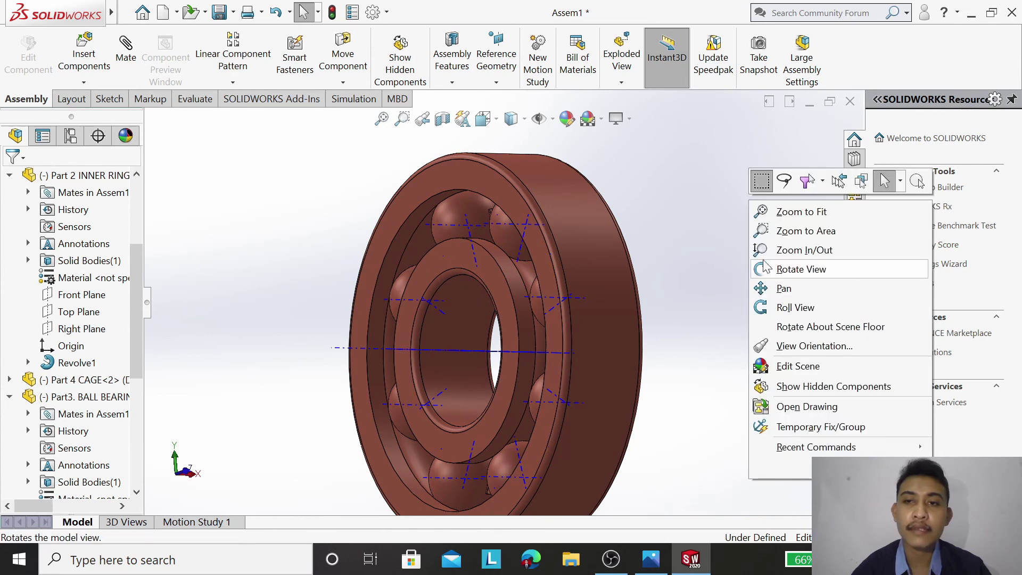
{"action": "left_click", "coordinate": [538, 168]}
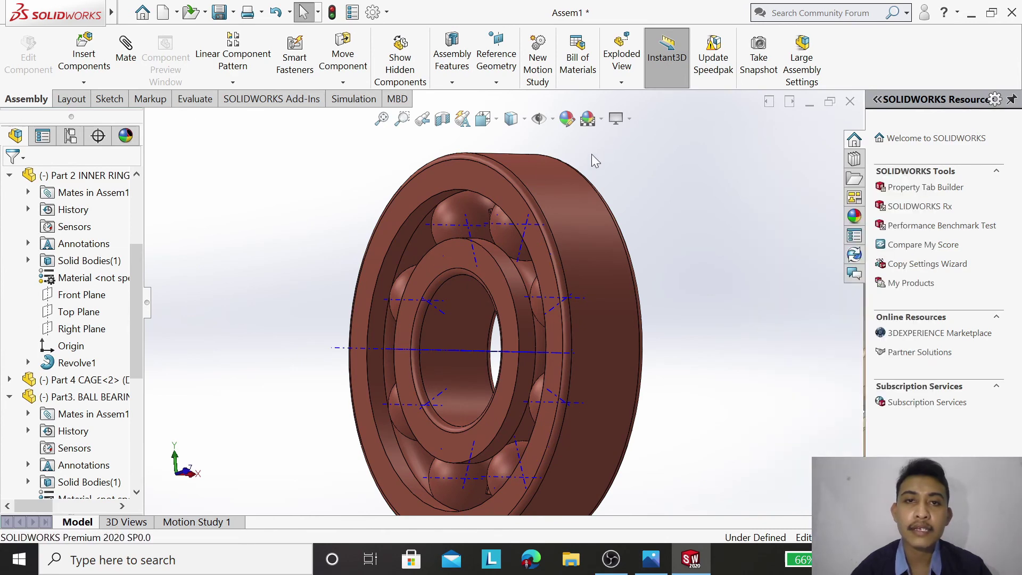
Step: Hide the blue dashed axes via Hide/Show Items and view the bearing at an angle
{"action": "left_click", "coordinate": [552, 120]}
{"action": "left_click", "coordinate": [567, 167]}
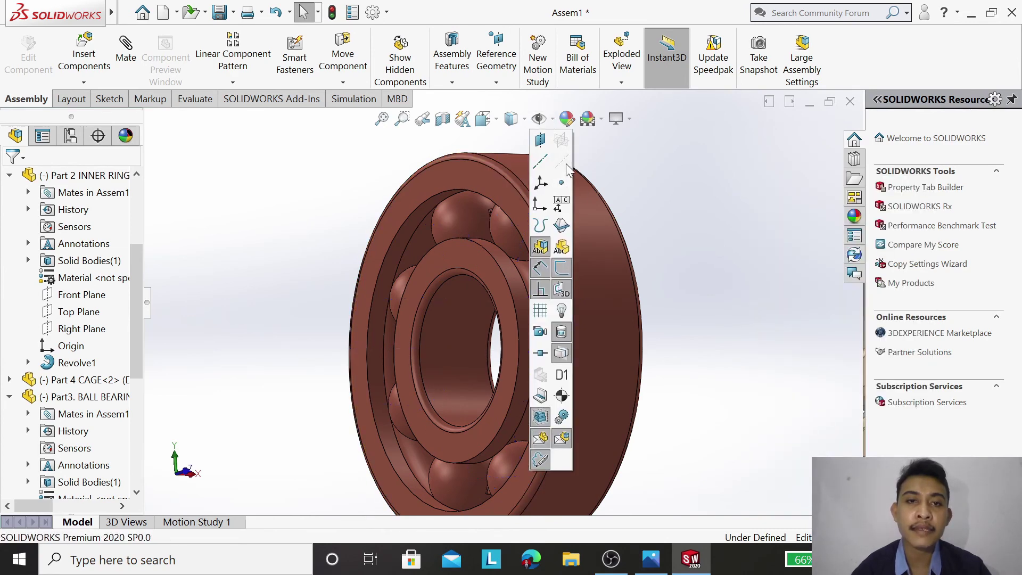
{"action": "right_click", "coordinate": [651, 206]}
{"action": "left_click", "coordinate": [687, 271]}
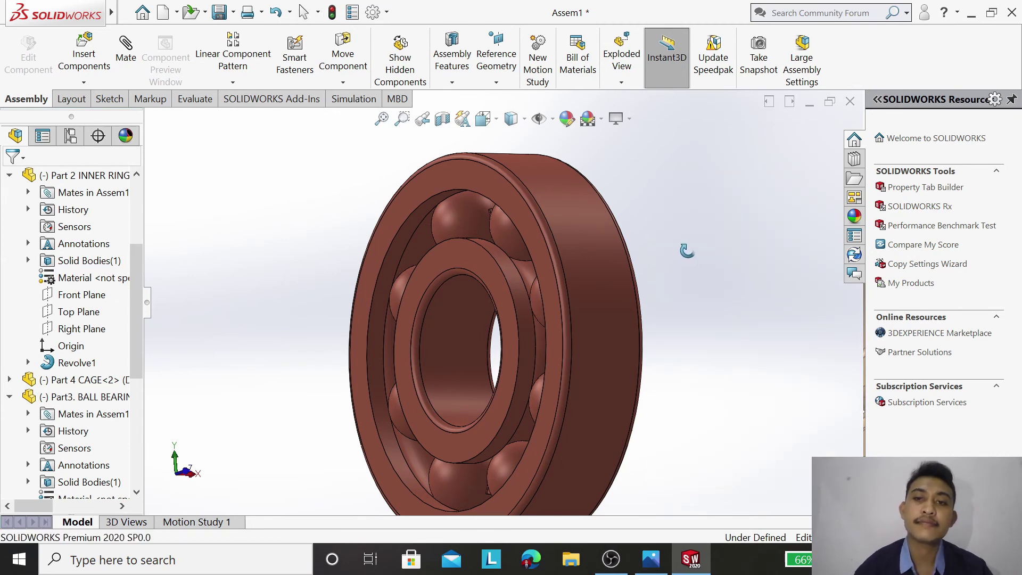
{"action": "left_click_drag", "start_coordinate": [687, 253], "coordinate": [712, 259]}
{"action": "right_click", "coordinate": [713, 259]}
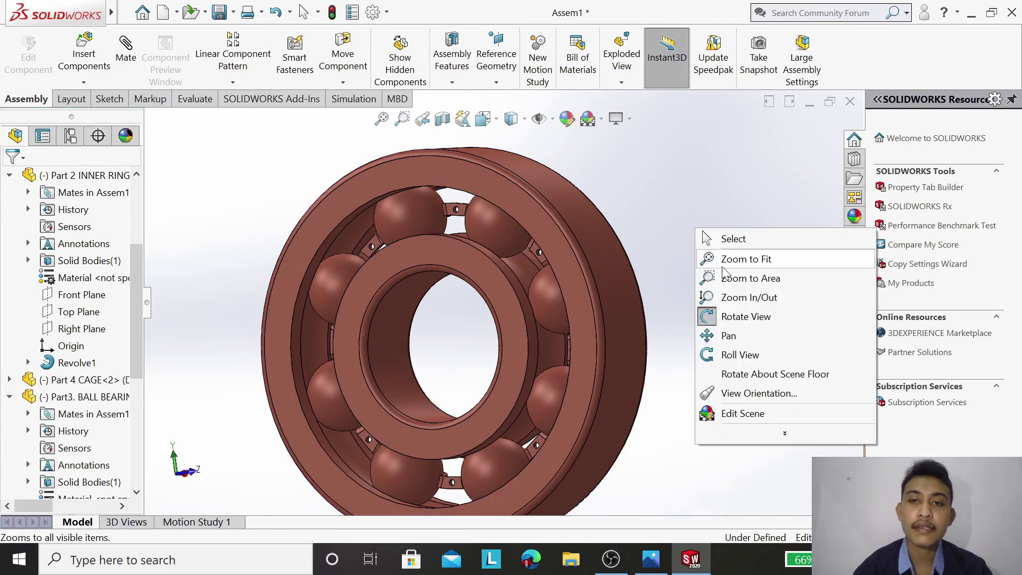
{"action": "left_click", "coordinate": [734, 239]}
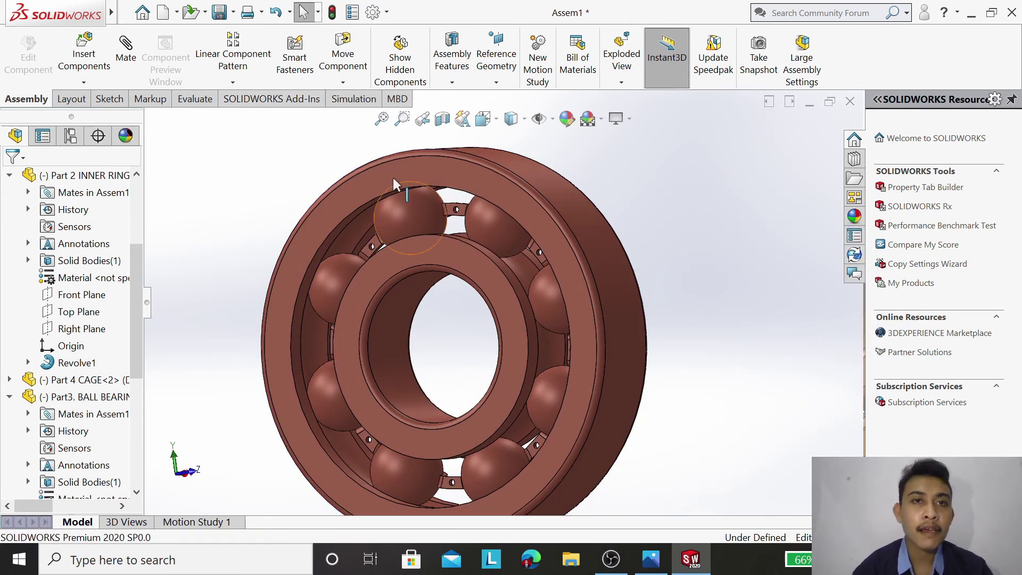
Step: Mirror Part 4 CAGE-2 about the cage face to add the opposite cage
{"action": "left_click", "coordinate": [234, 83]}
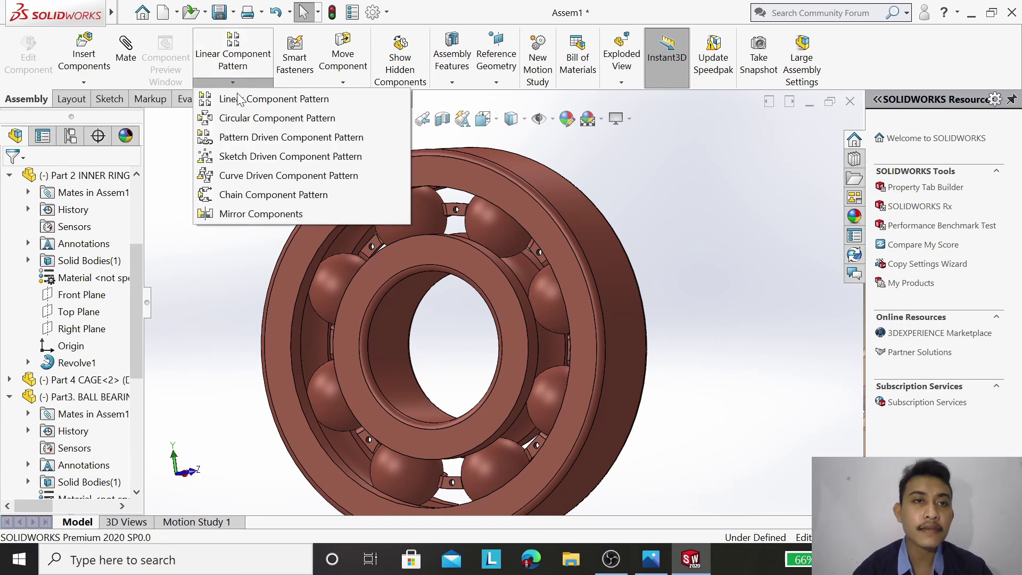
{"action": "left_click", "coordinate": [267, 214]}
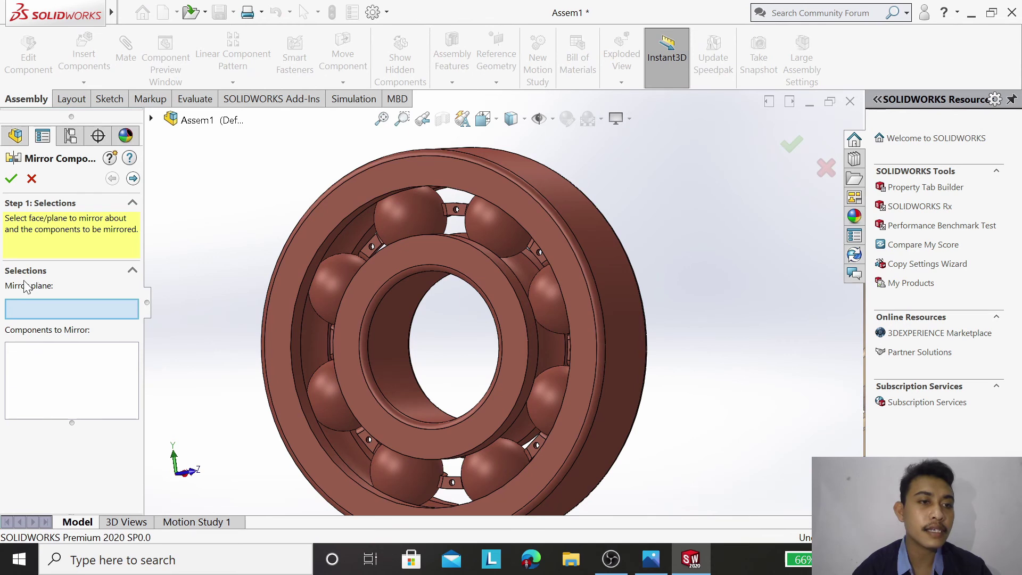
{"action": "left_click", "coordinate": [450, 215]}
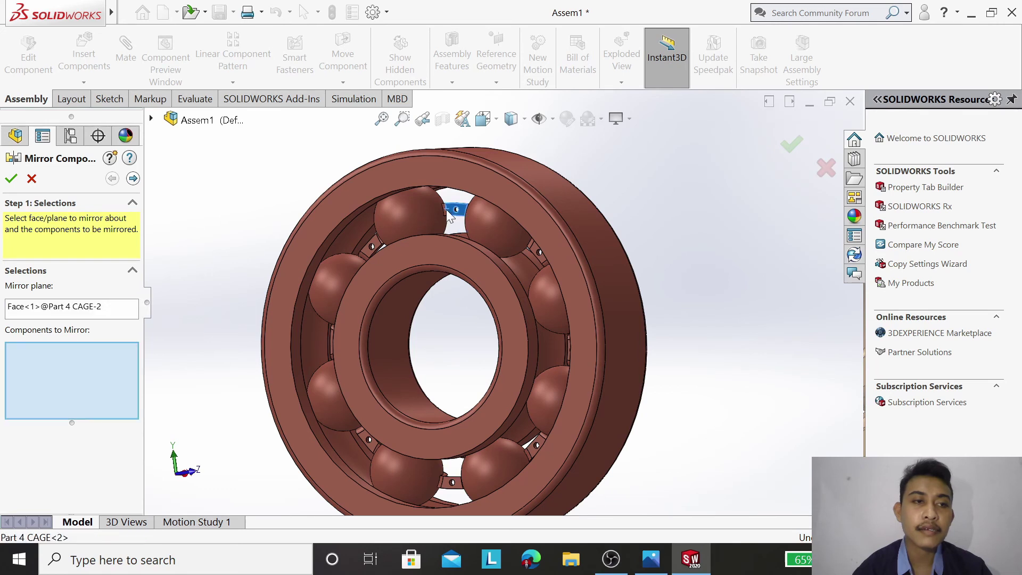
{"action": "left_click", "coordinate": [372, 250]}
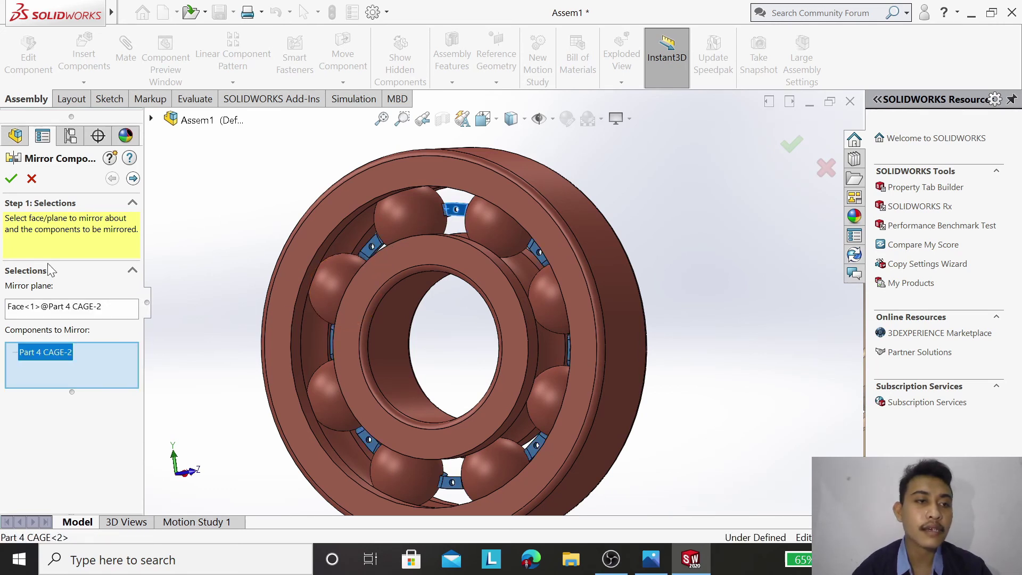
{"action": "left_click", "coordinate": [133, 179]}
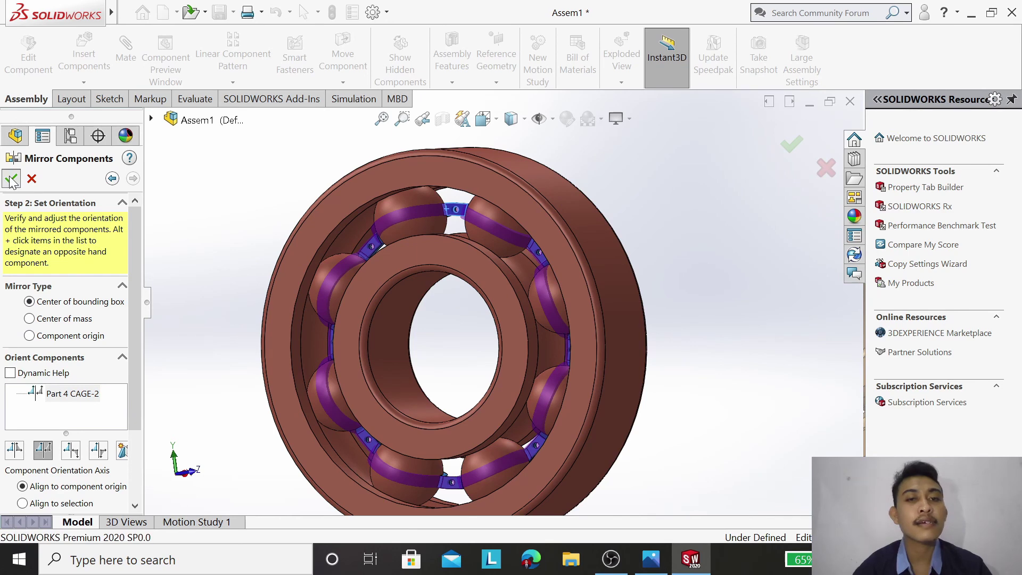
{"action": "left_click", "coordinate": [791, 143]}
Step: Orbit the bearing to inspect the mirrored cages around the balls
{"action": "right_click", "coordinate": [683, 295]}
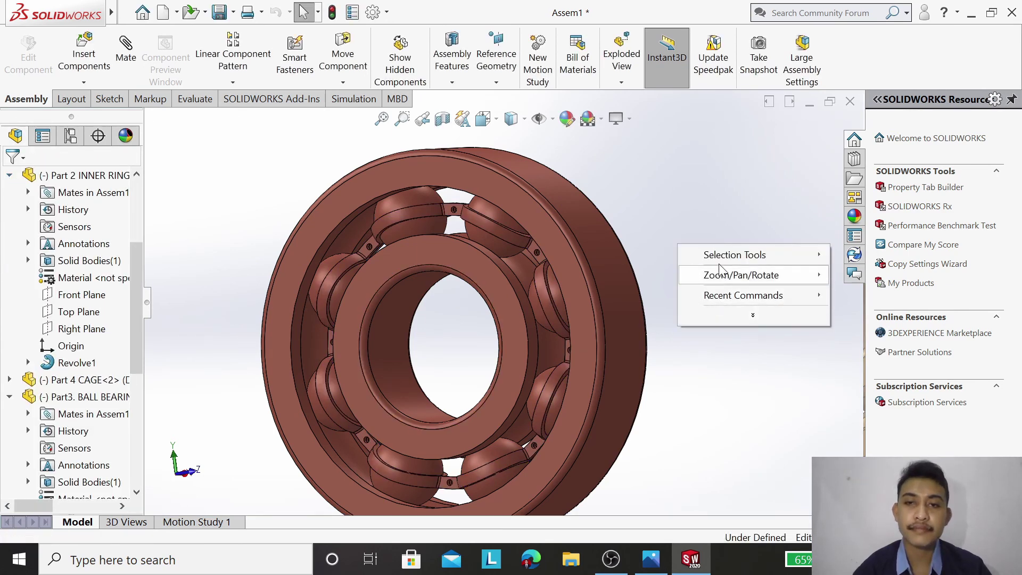
{"action": "mouse_move", "coordinate": [740, 275]}
{"action": "left_click", "coordinate": [868, 332]}
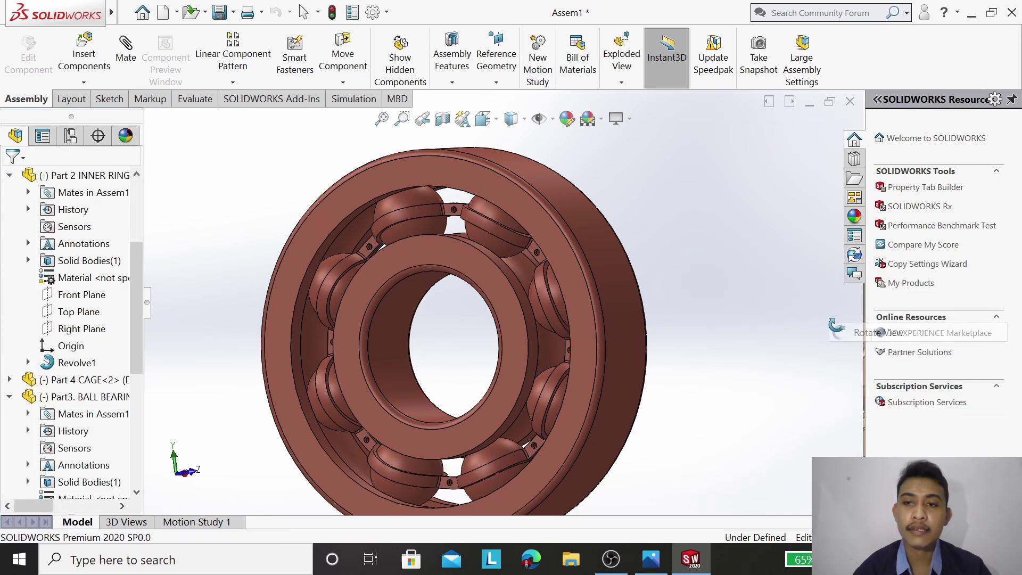
{"action": "mouse_move", "coordinate": [876, 333]}
{"action": "left_mouse_down"}
{"action": "mouse_move", "coordinate": [655, 346]}
{"action": "mouse_move", "coordinate": [701, 352]}
{"action": "mouse_move", "coordinate": [759, 324]}
{"action": "mouse_move", "coordinate": [684, 326]}
{"action": "mouse_move", "coordinate": [701, 324]}
{"action": "mouse_move", "coordinate": [732, 333]}
{"action": "mouse_move", "coordinate": [604, 342]}
{"action": "mouse_move", "coordinate": [727, 340]}
{"action": "left_mouse_up"}
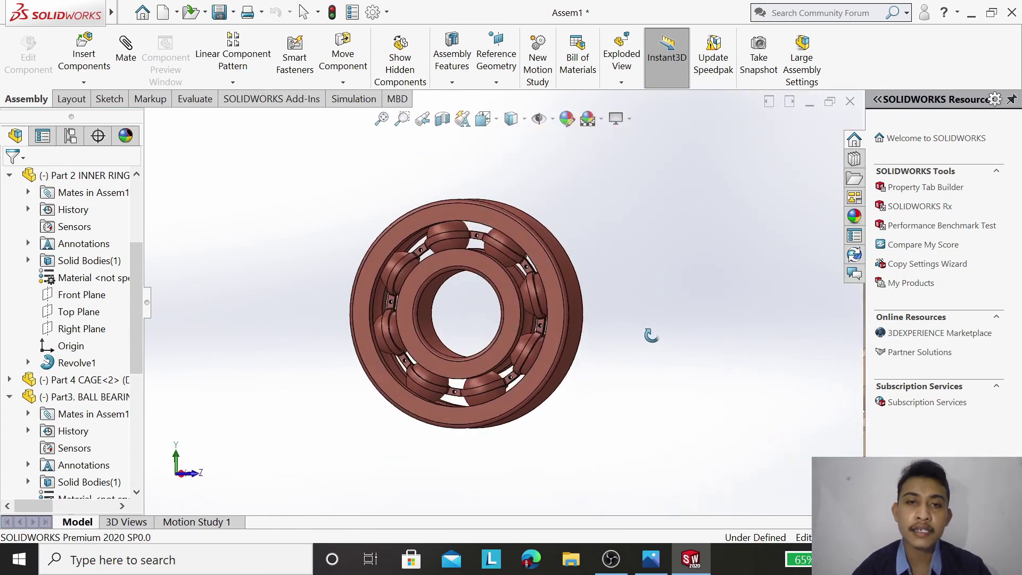
{"action": "scroll", "coordinate": [593, 333], "scroll_direction": "down", "scroll_amount": 4}
{"action": "right_click", "coordinate": [588, 240]}
{"action": "left_click", "coordinate": [620, 250]}
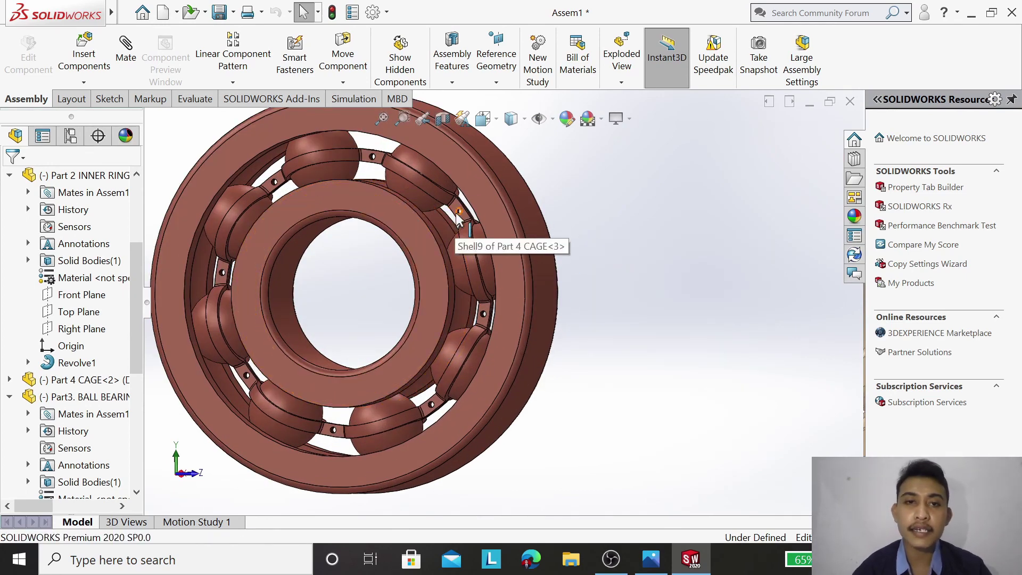
Step: Add Toolbox into the Design Library and browse to DIN > Pins > Rivets
{"action": "left_click", "coordinate": [851, 158]}
{"action": "left_click", "coordinate": [925, 164]}
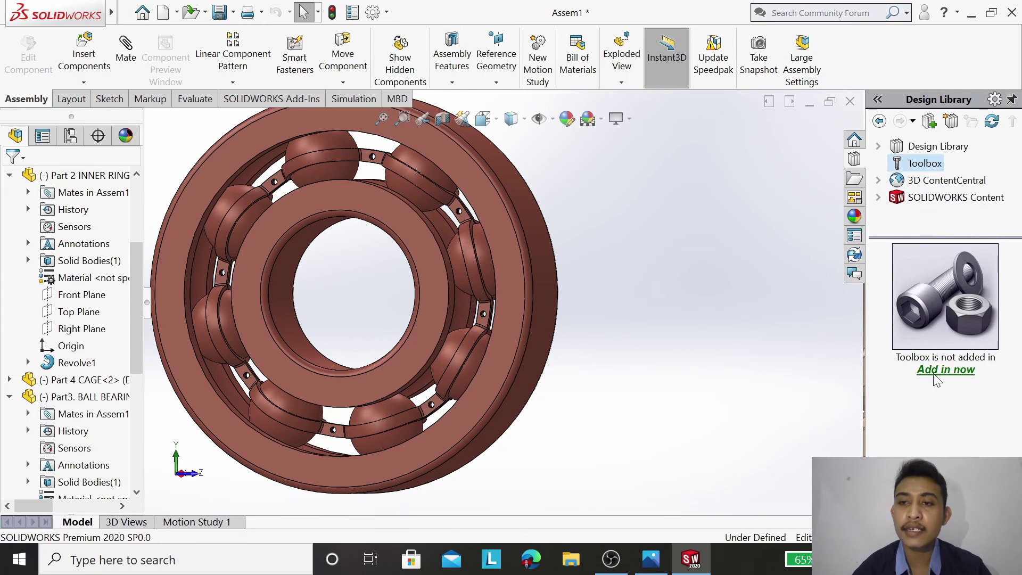
{"action": "left_click", "coordinate": [934, 372]}
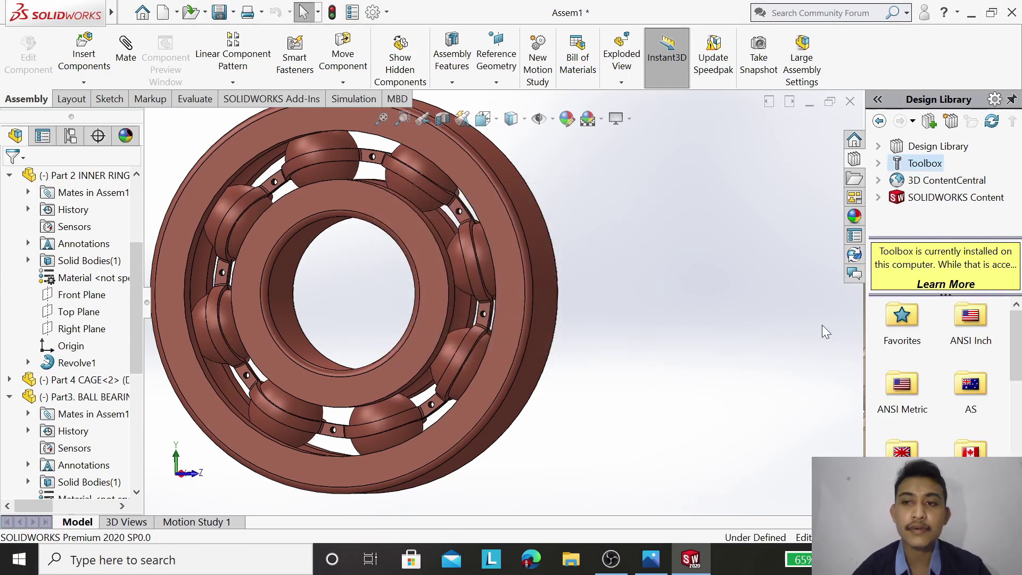
{"action": "scroll", "coordinate": [905, 401], "scroll_direction": "down", "scroll_amount": 2}
{"action": "left_click", "coordinate": [908, 439]}
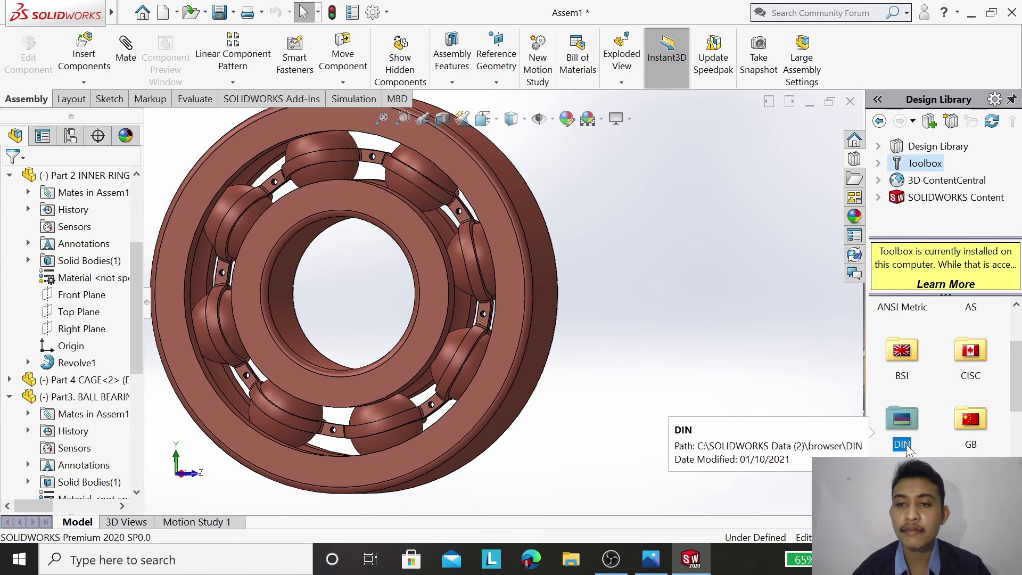
{"action": "double_click", "coordinate": [901, 448]}
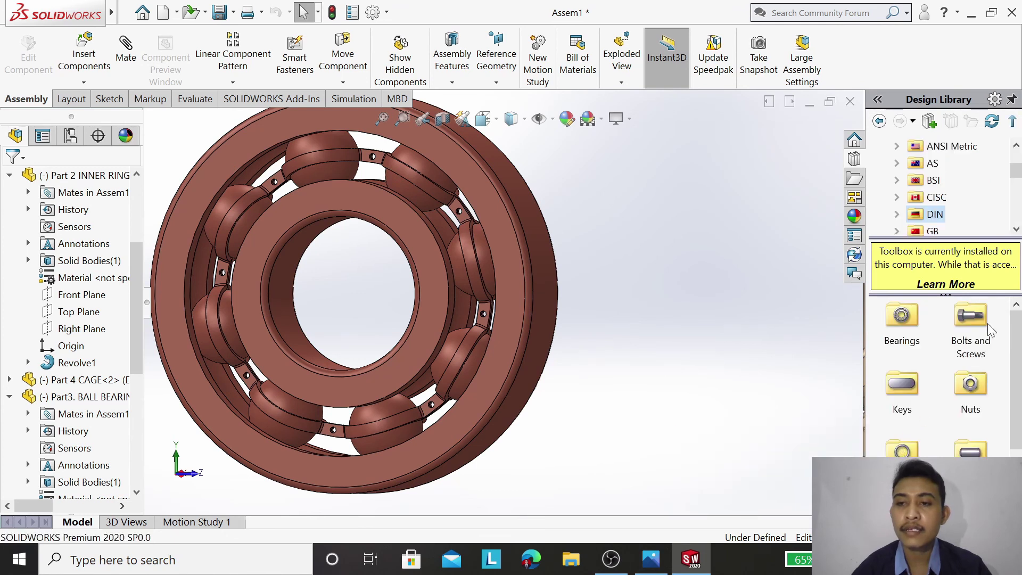
{"action": "double_click", "coordinate": [970, 451]}
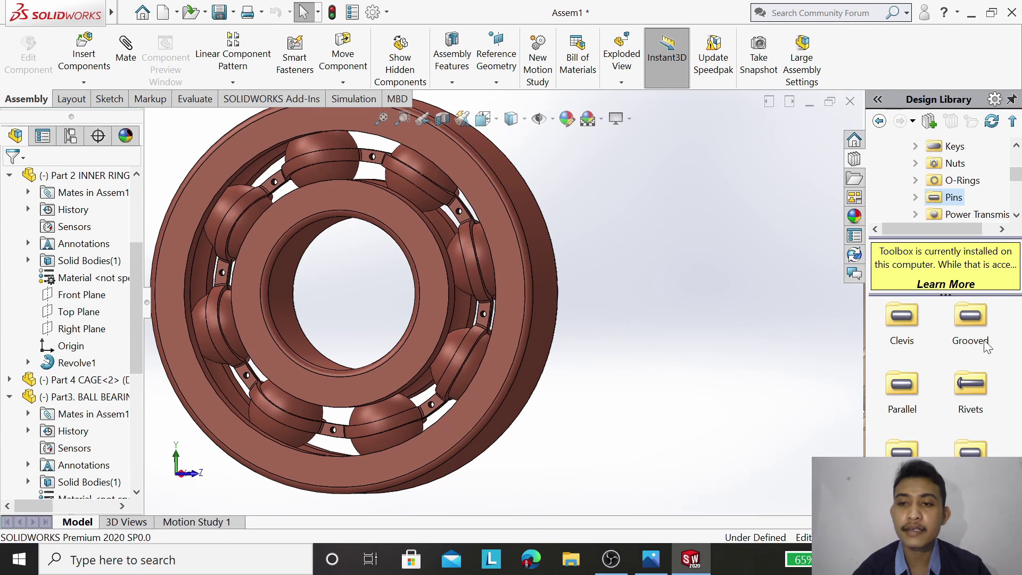
{"action": "left_click", "coordinate": [962, 390]}
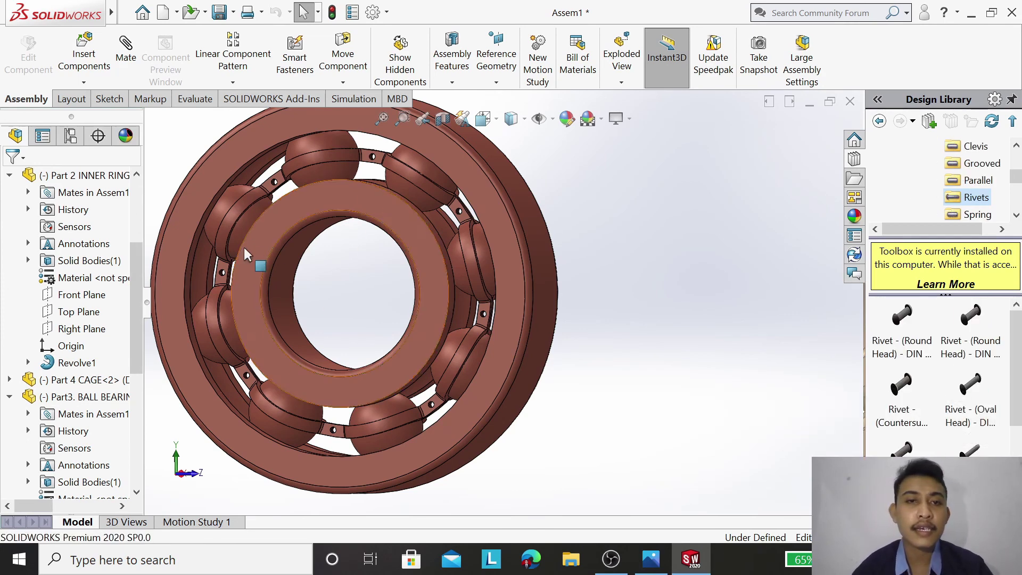
{"action": "scroll", "coordinate": [261, 252], "scroll_direction": "down", "scroll_amount": 1}
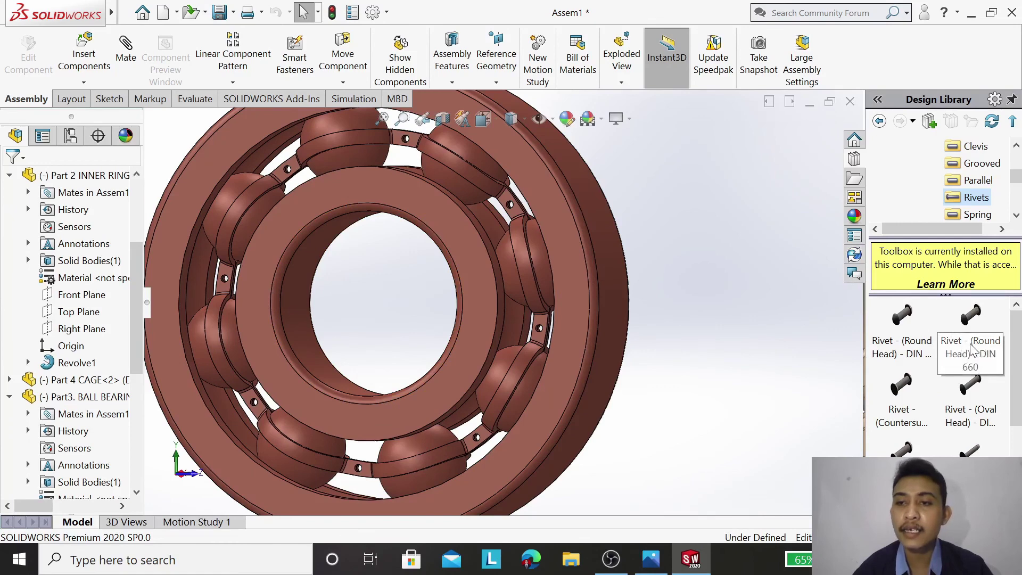
{"action": "mouse_move", "coordinate": [970, 331]}
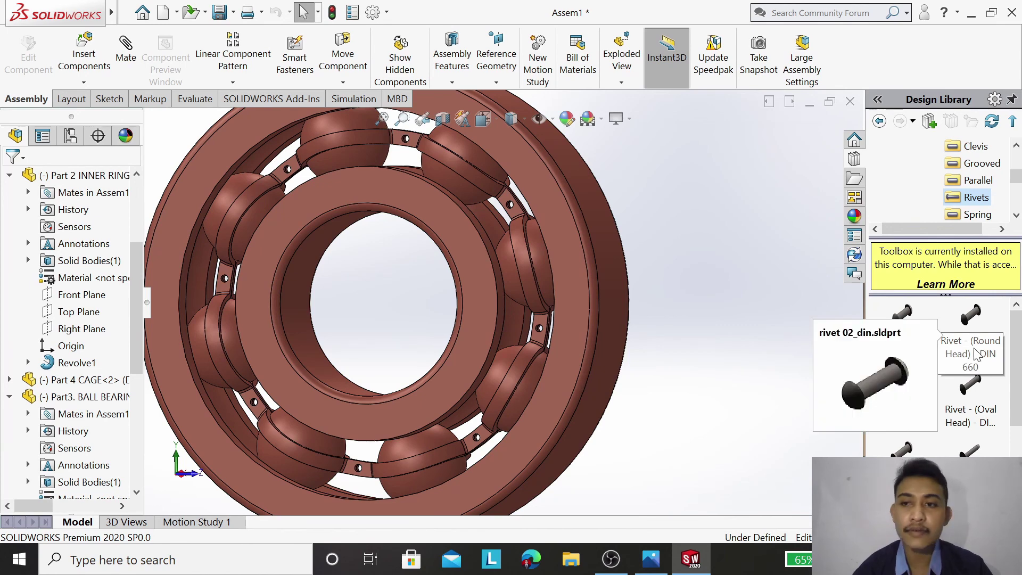
Step: Place a DIN 660 round-head rivet, Size 2, Length 6, into a cage hole
{"action": "left_click_drag", "start_coordinate": [973, 349], "coordinate": [796, 318]}
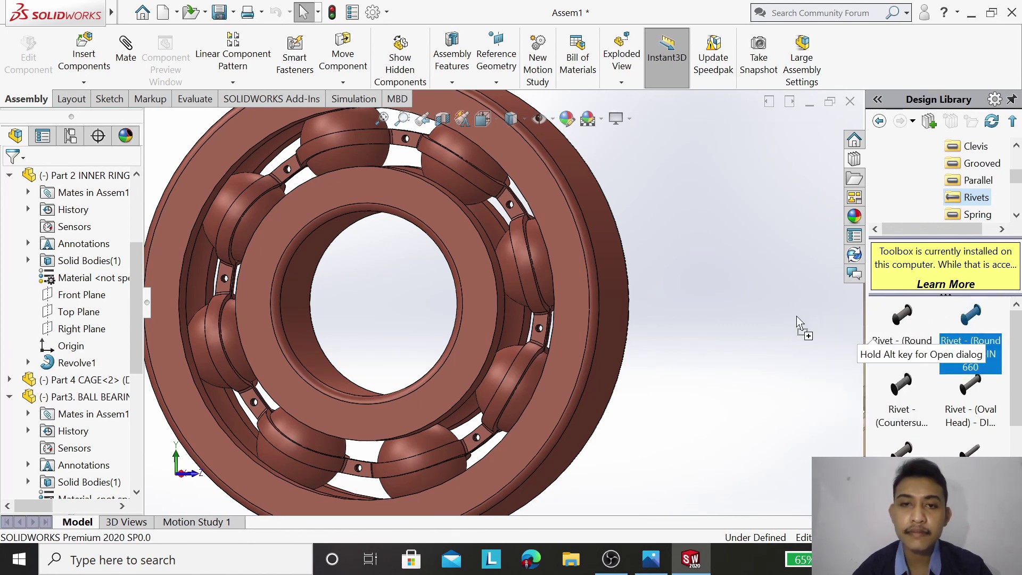
{"action": "left_click_drag", "start_coordinate": [556, 250], "coordinate": [513, 209]}
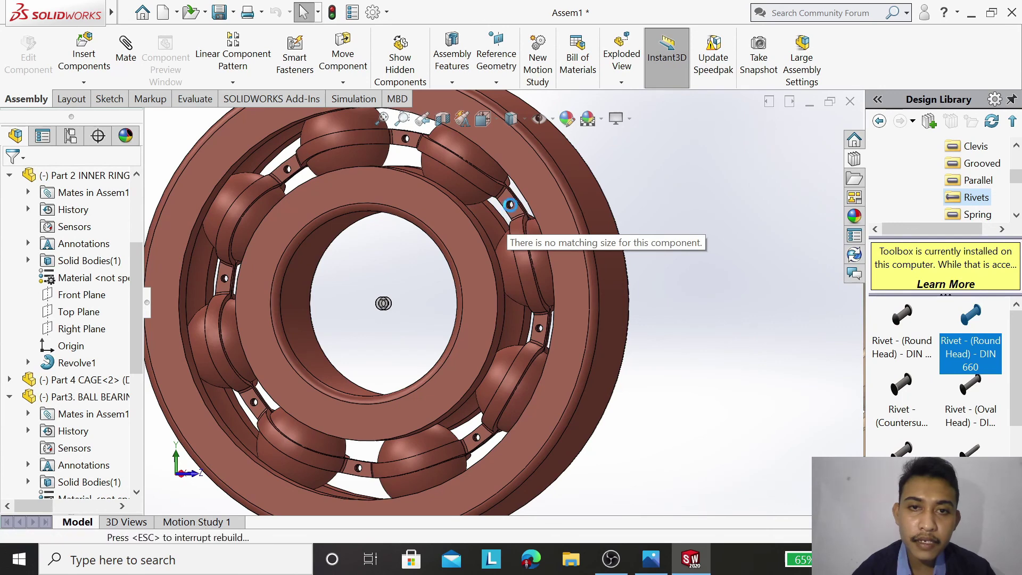
{"action": "left_click_drag", "start_coordinate": [511, 204], "coordinate": [512, 209]}
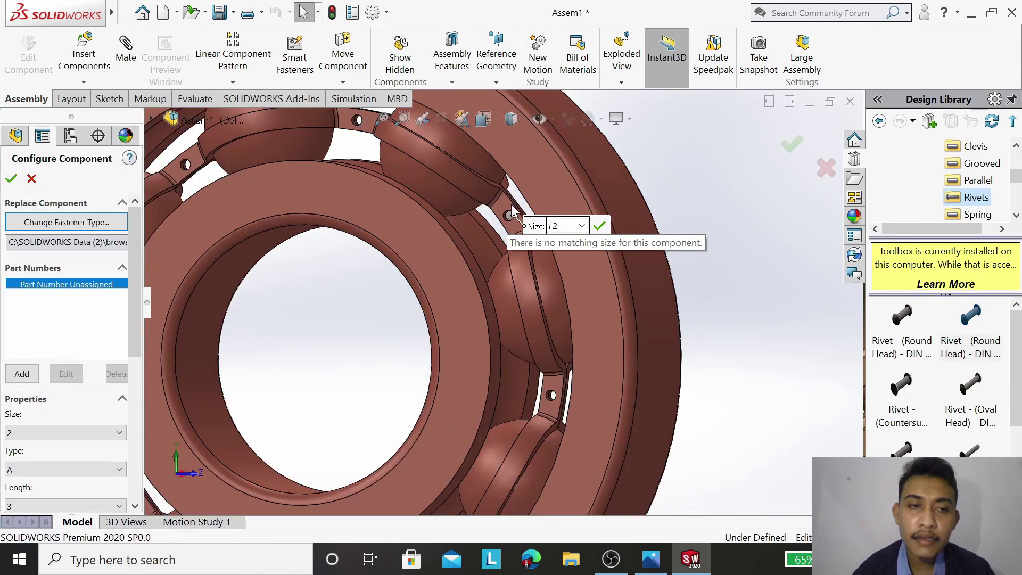
{"action": "scroll", "coordinate": [533, 253], "scroll_direction": "down", "scroll_amount": 3}
{"action": "scroll", "coordinate": [505, 237], "scroll_direction": "down", "scroll_amount": 2}
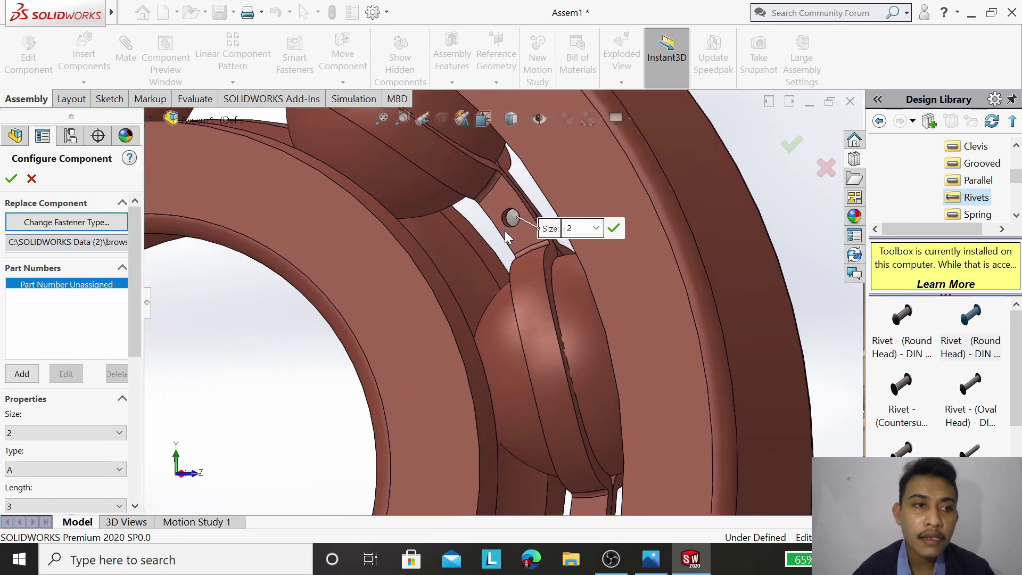
{"action": "left_click_drag", "start_coordinate": [132, 323], "coordinate": [134, 385]}
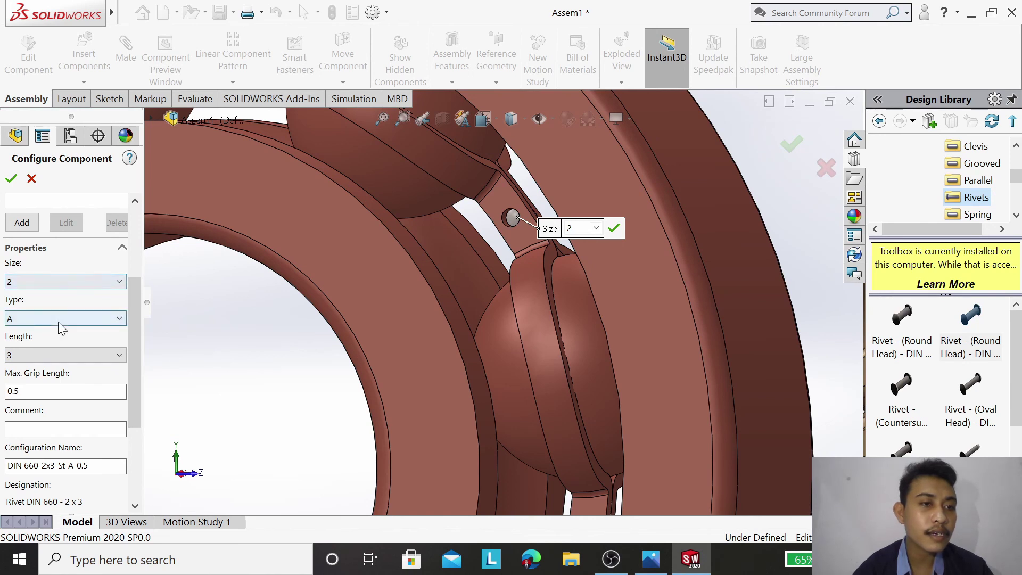
{"action": "left_click", "coordinate": [62, 354]}
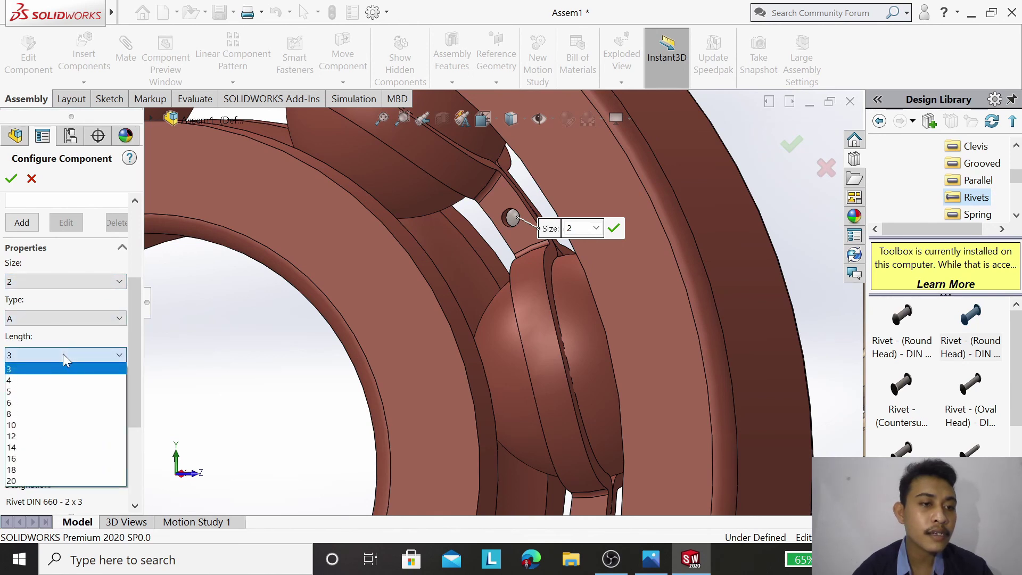
{"action": "left_click", "coordinate": [44, 403]}
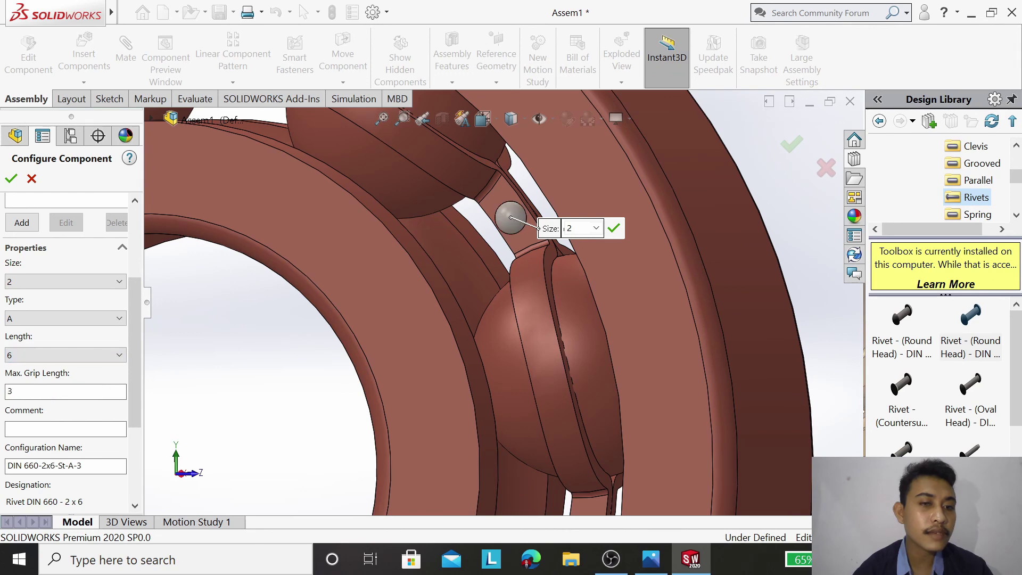
{"action": "scroll", "coordinate": [135, 339], "scroll_direction": "down", "scroll_amount": 1}
{"action": "scroll", "coordinate": [135, 339], "scroll_direction": "down", "scroll_amount": 2}
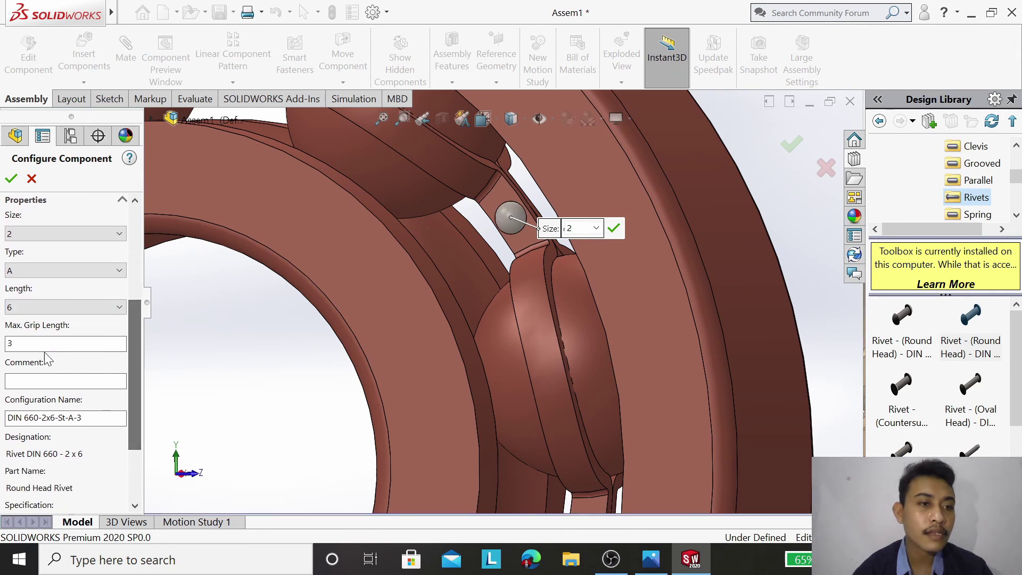
{"action": "left_click", "coordinate": [11, 180]}
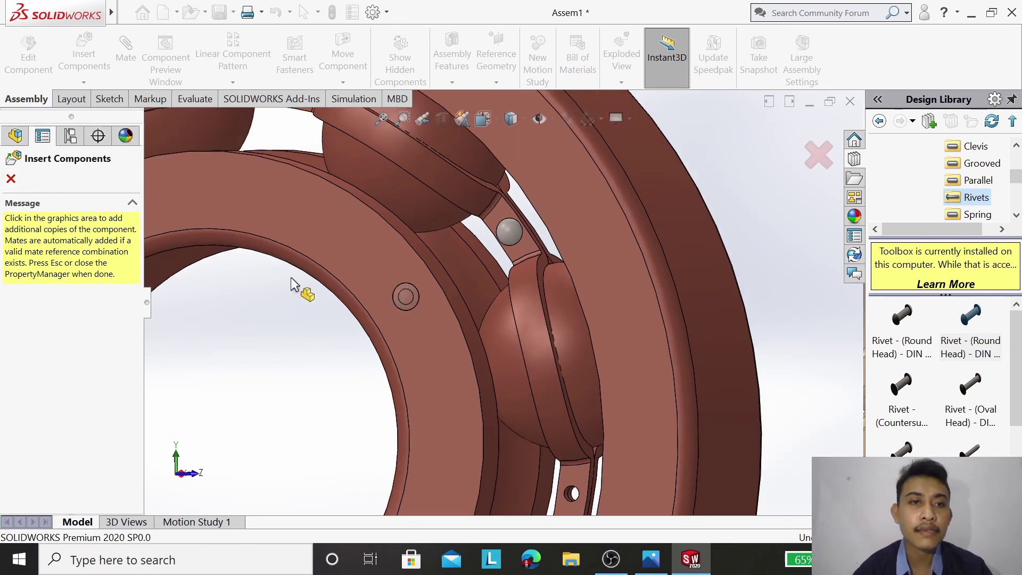
Step: Finish inserting the single rivet and orbit the bearing to an oblique view
{"action": "key", "text": "Escape"}
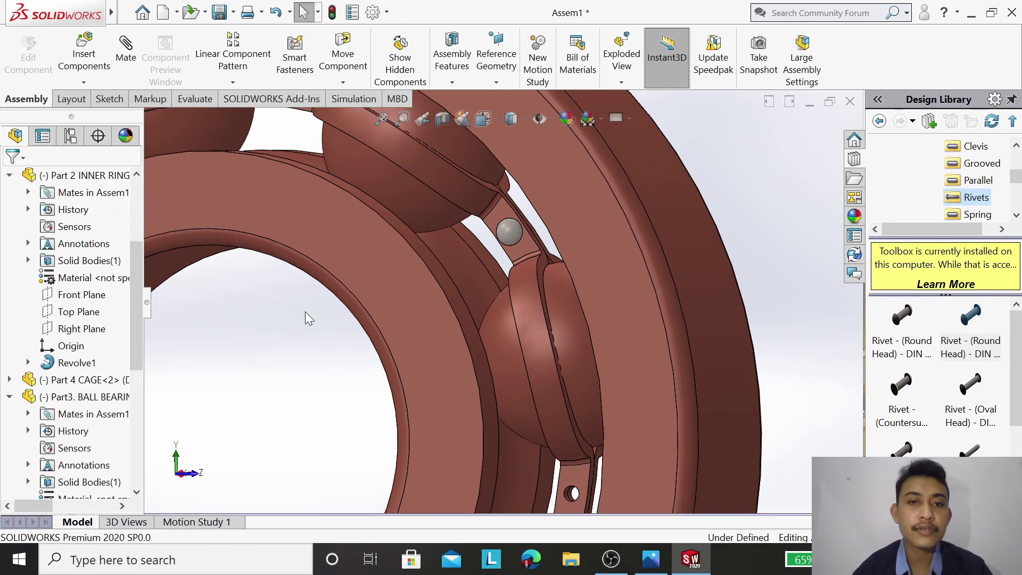
{"action": "key", "text": "f"}
{"action": "right_click", "coordinate": [659, 265]}
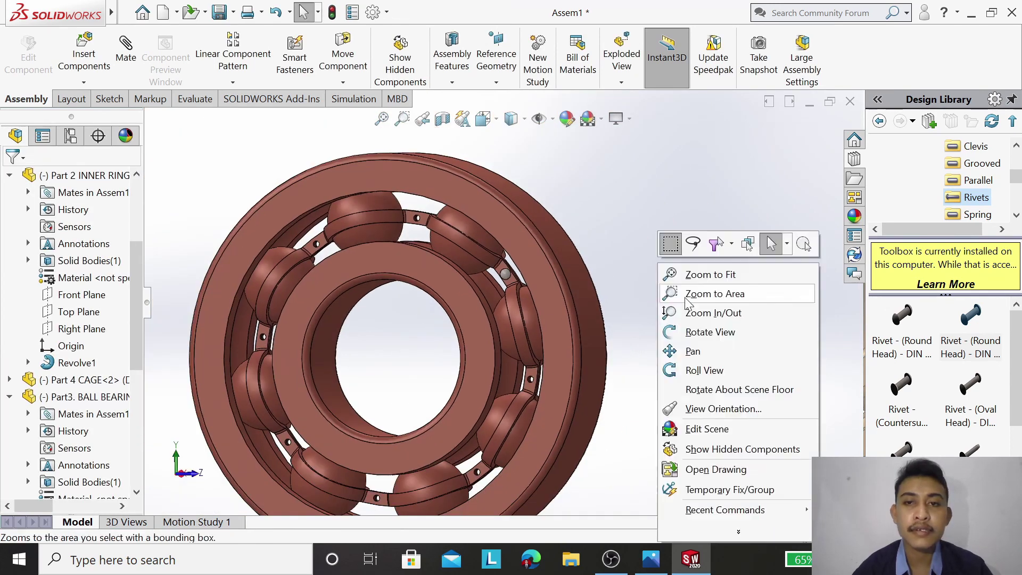
{"action": "left_click", "coordinate": [710, 332]}
{"action": "mouse_move", "coordinate": [710, 332]}
{"action": "left_mouse_down"}
{"action": "mouse_move", "coordinate": [531, 348]}
{"action": "mouse_move", "coordinate": [709, 332]}
{"action": "left_mouse_up"}
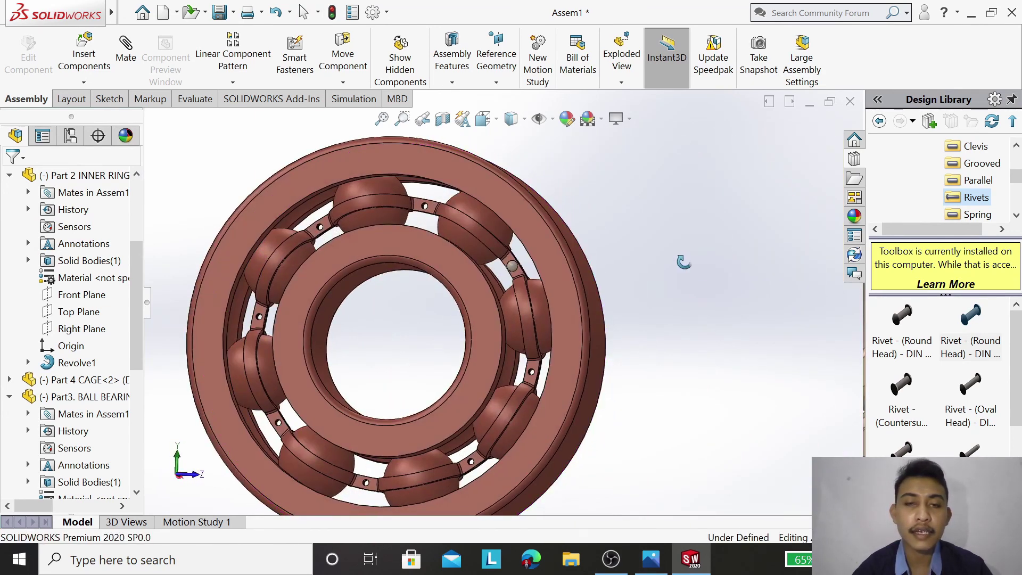
{"action": "right_click", "coordinate": [697, 269]}
{"action": "left_click", "coordinate": [708, 274]}
{"action": "scroll", "coordinate": [310, 296], "scroll_direction": "down", "scroll_amount": 4}
{"action": "scroll", "coordinate": [318, 291], "scroll_direction": "up", "scroll_amount": 3}
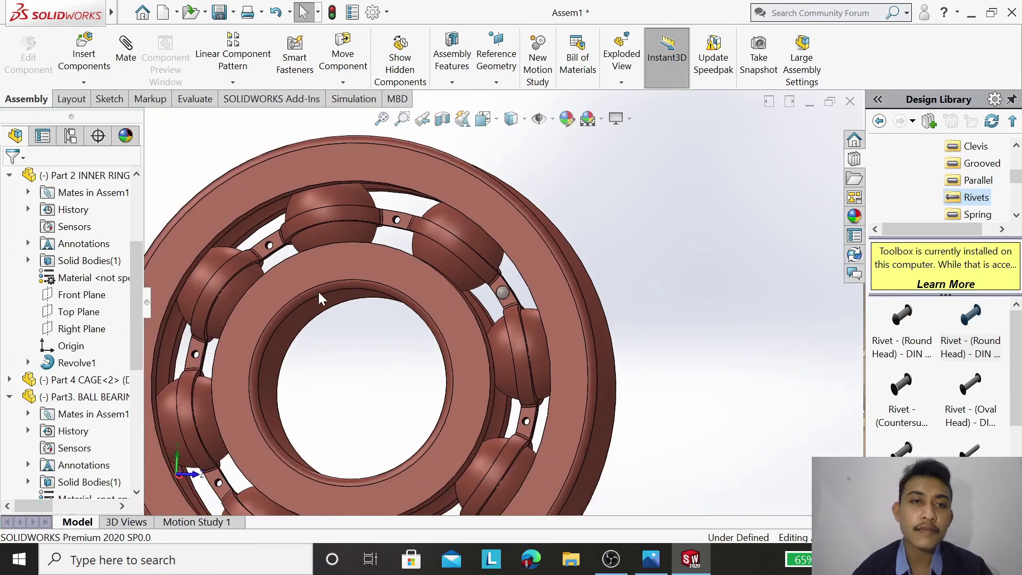
{"action": "scroll", "coordinate": [333, 295], "scroll_direction": "down", "scroll_amount": 3}
Step: Start and cancel a circular rivet pattern, then turn on View Temporary Axes
{"action": "left_click", "coordinate": [232, 82]}
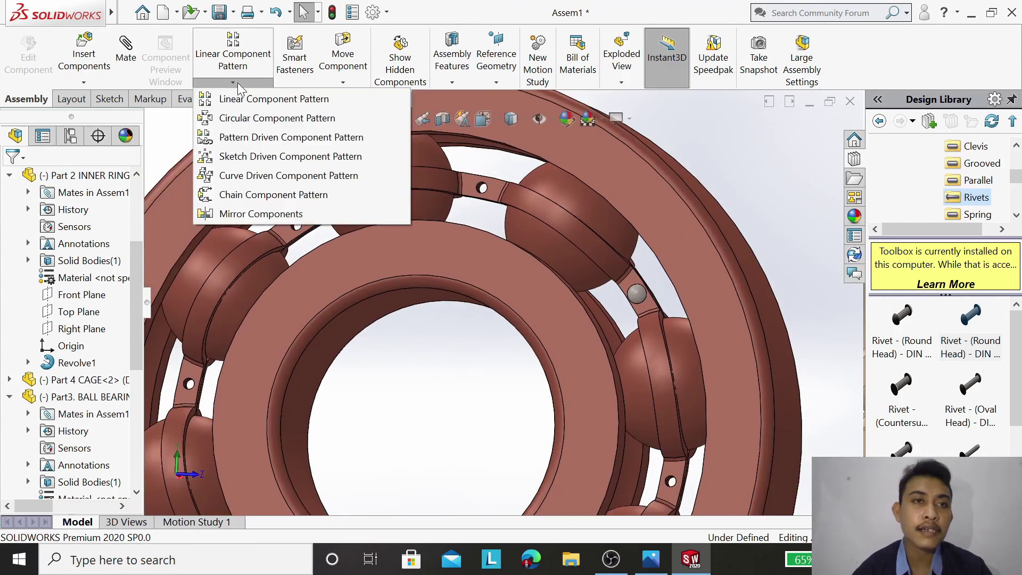
{"action": "left_click", "coordinate": [261, 120]}
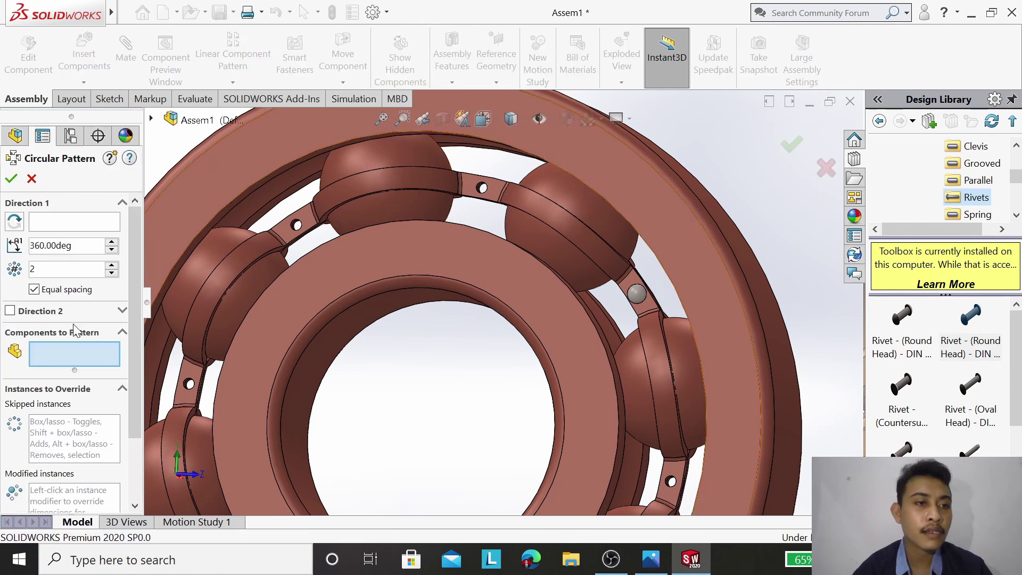
{"action": "scroll", "coordinate": [633, 298], "scroll_direction": "down", "scroll_amount": 3}
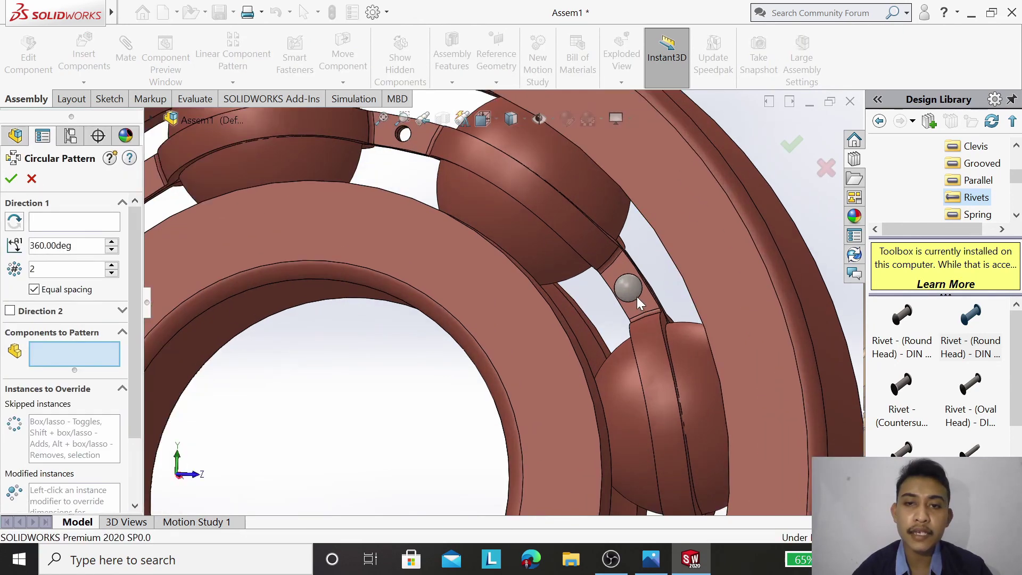
{"action": "left_click", "coordinate": [631, 289]}
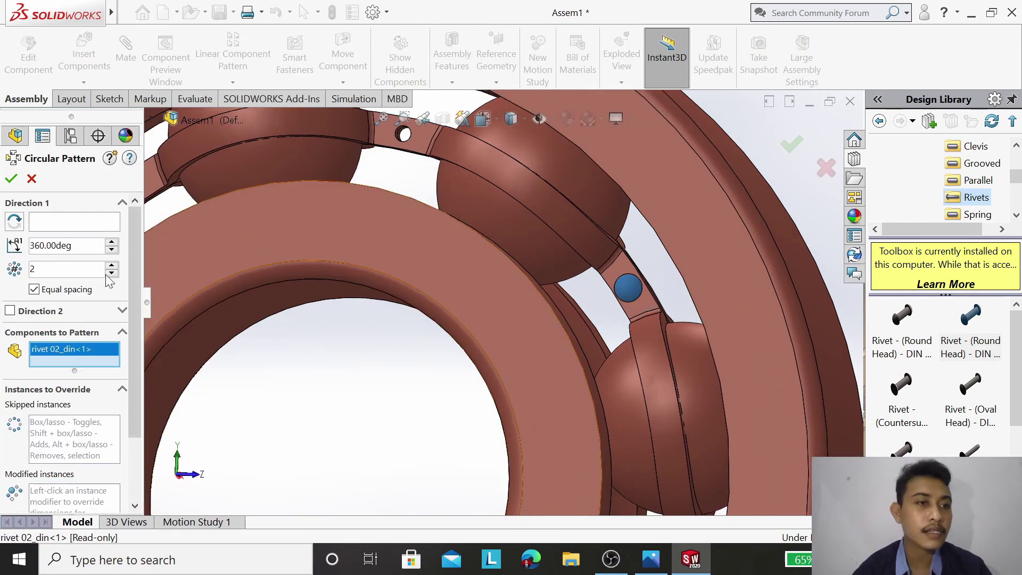
{"action": "left_click", "coordinate": [69, 225]}
{"action": "scroll", "coordinate": [218, 342], "scroll_direction": "up", "scroll_amount": 4}
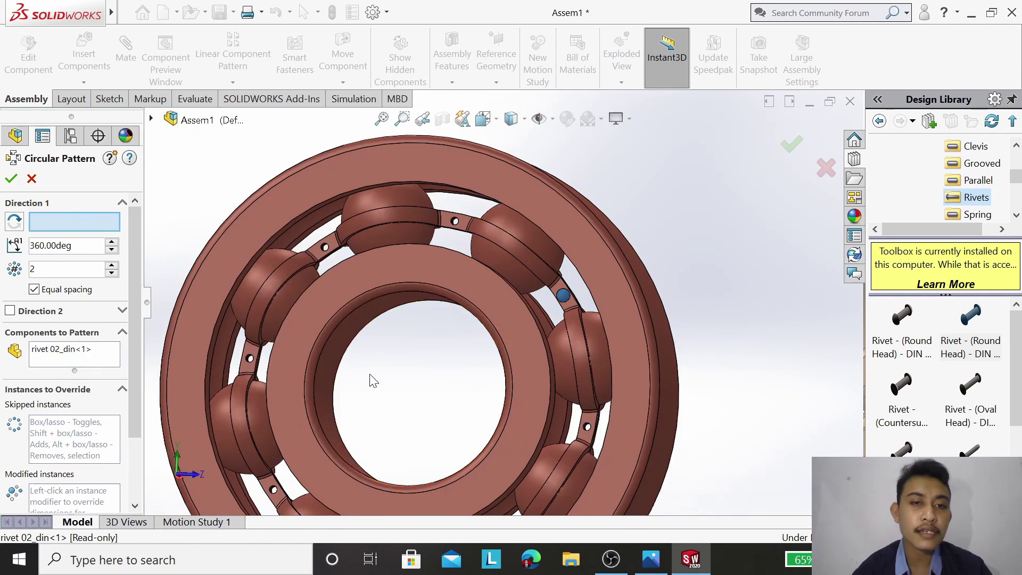
{"action": "left_click", "coordinate": [32, 178]}
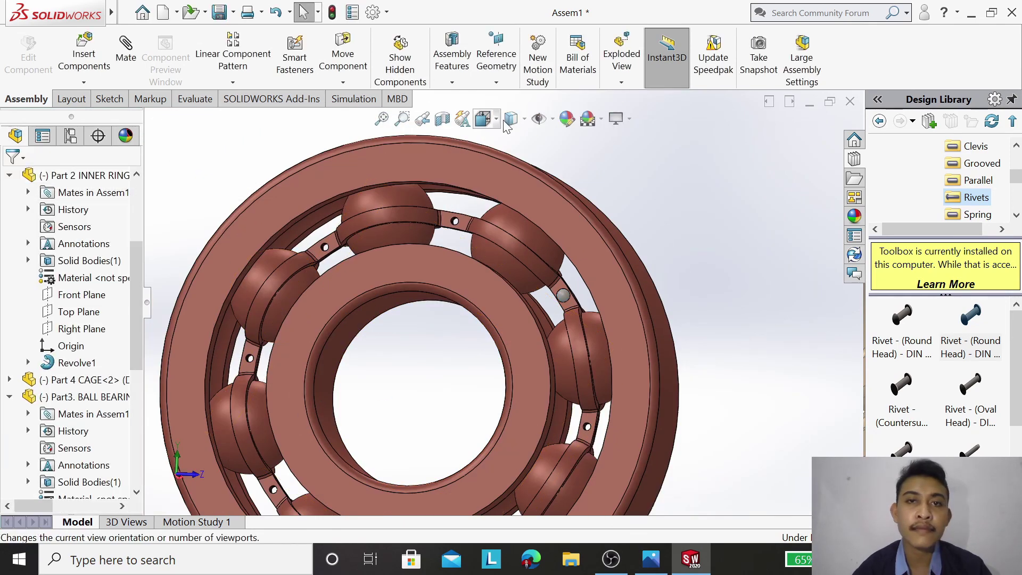
{"action": "left_click", "coordinate": [553, 119]}
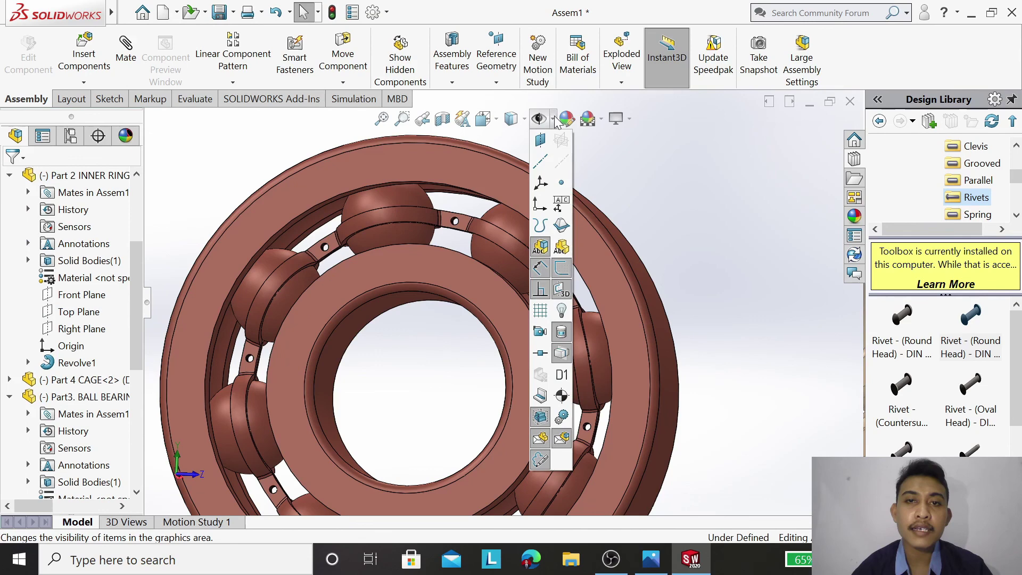
{"action": "left_click", "coordinate": [565, 164]}
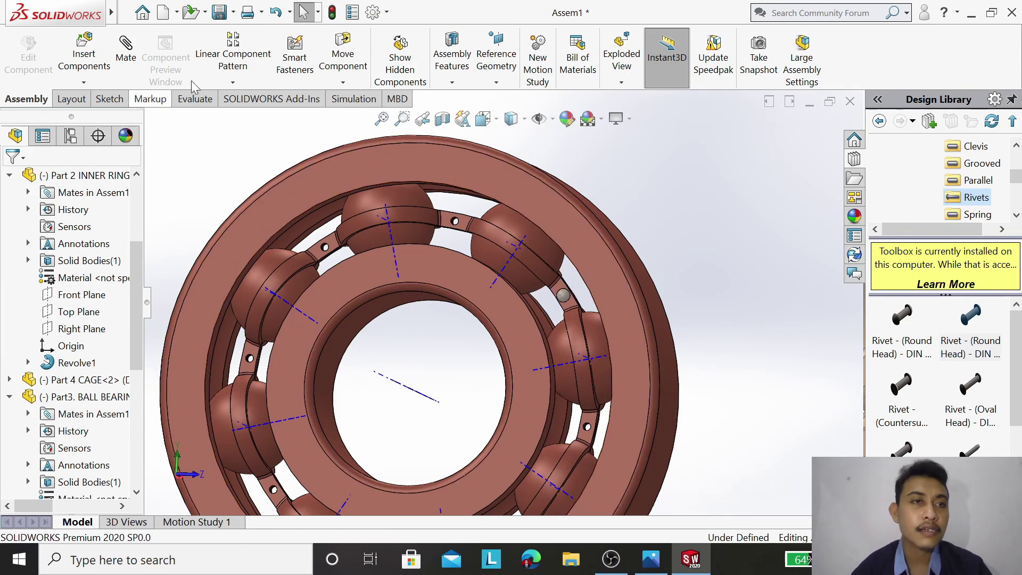
Step: Circularly pattern the rivet 8 times, equally spaced about the inner ring's Axis<1>
{"action": "left_click", "coordinate": [232, 82]}
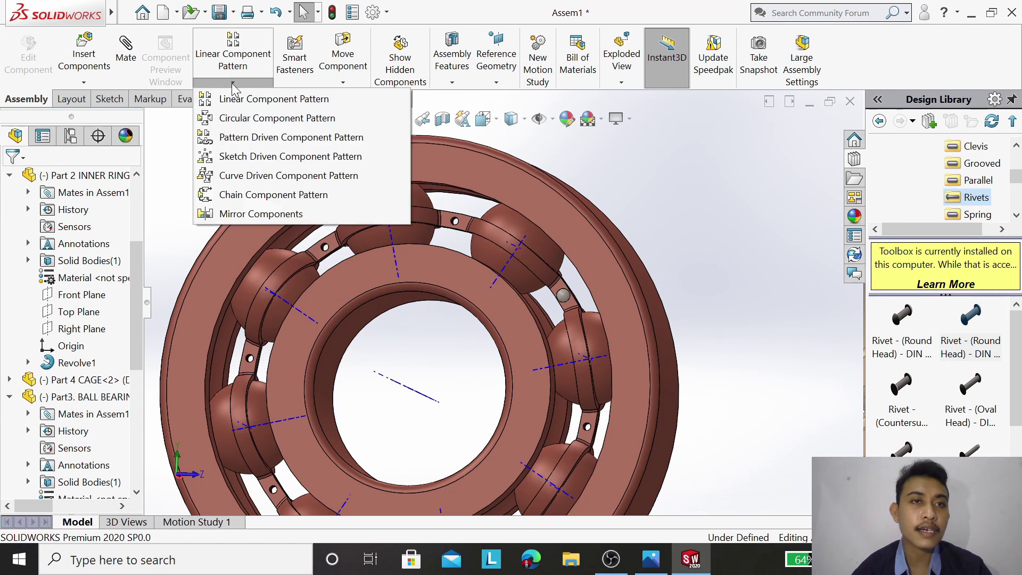
{"action": "left_click", "coordinate": [266, 123]}
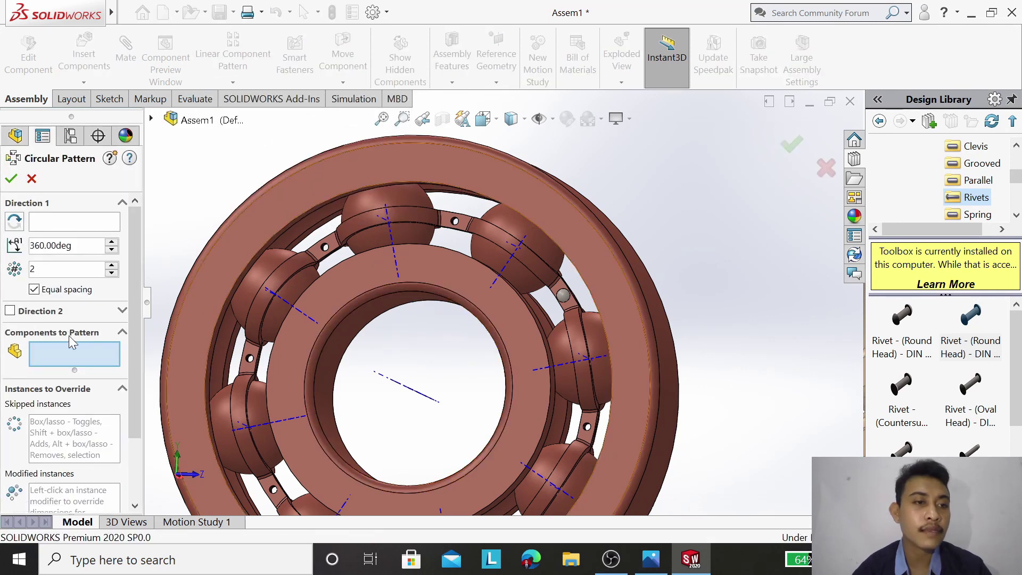
{"action": "scroll", "coordinate": [489, 345], "scroll_direction": "down", "scroll_amount": 4}
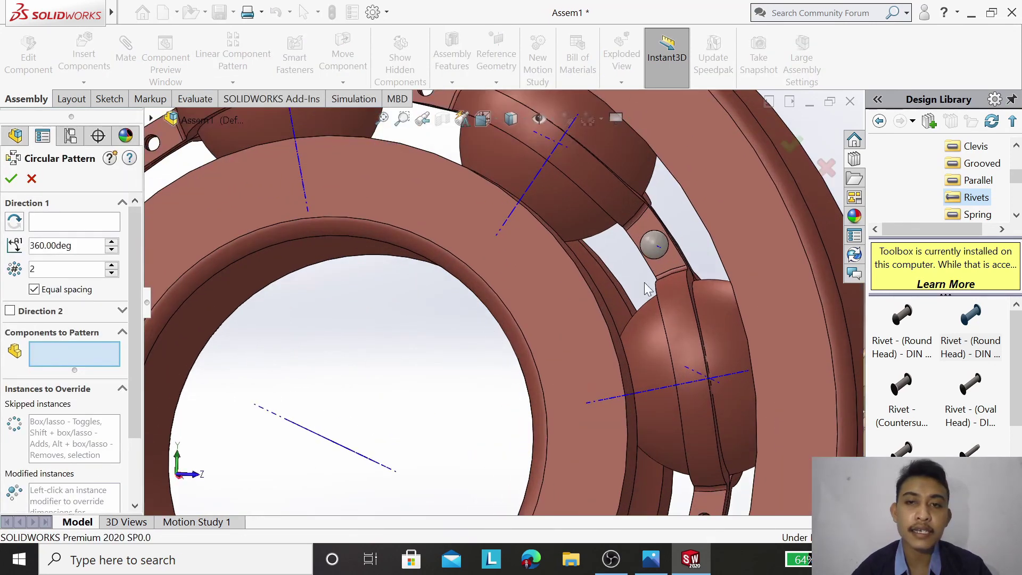
{"action": "left_click", "coordinate": [655, 246]}
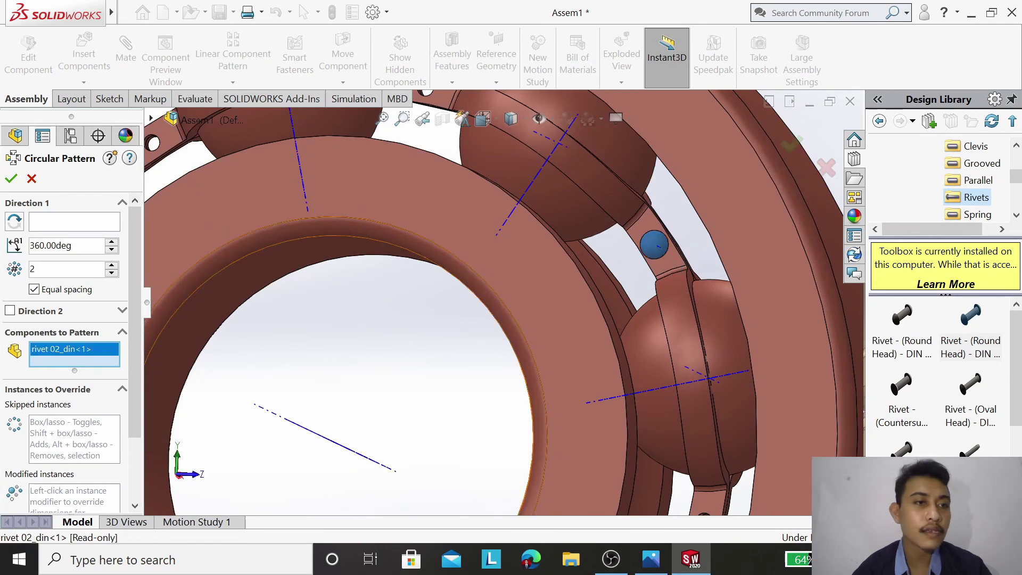
{"action": "left_click", "coordinate": [89, 224]}
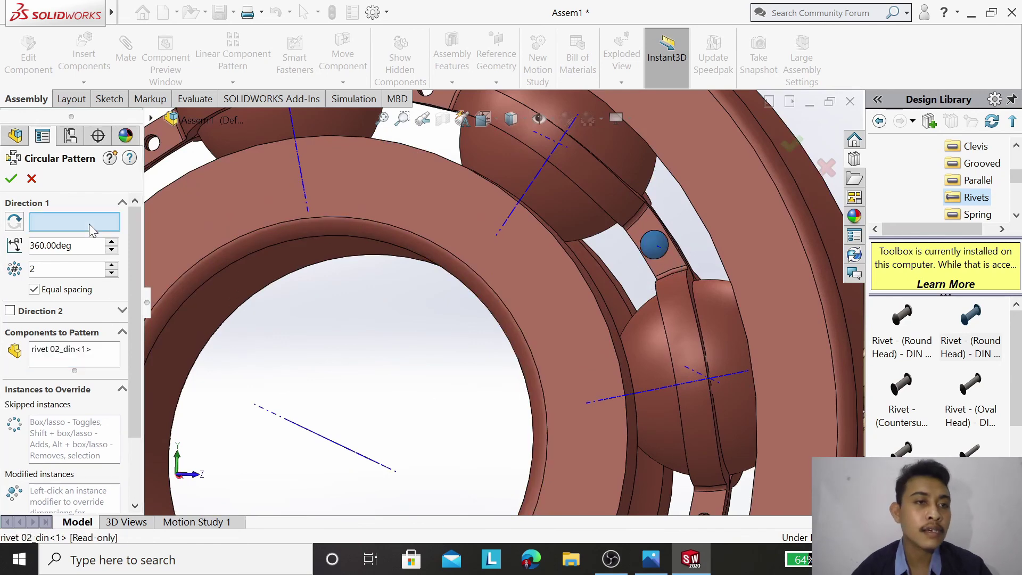
{"action": "left_click", "coordinate": [325, 445]}
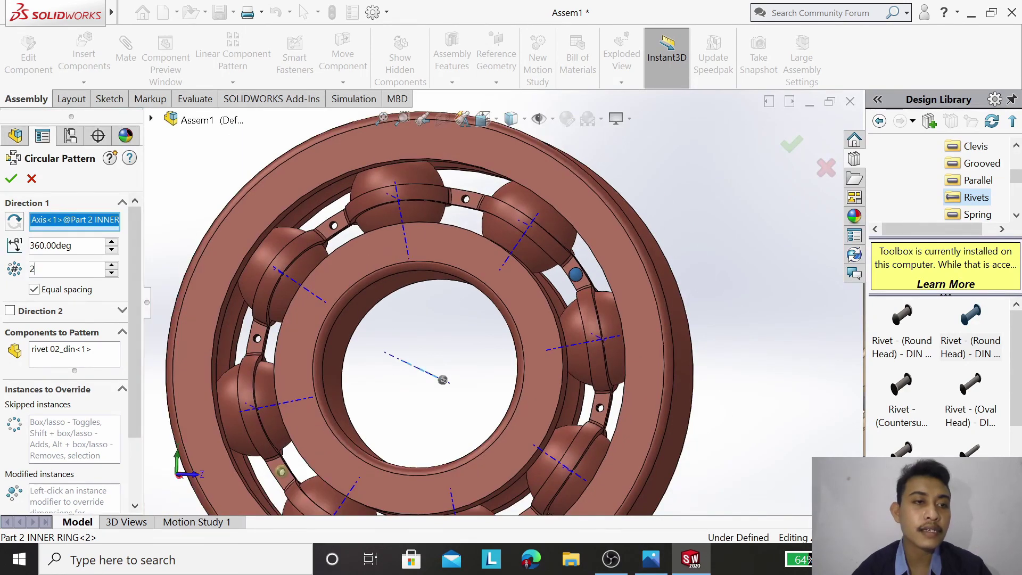
{"action": "type", "text": "8"}
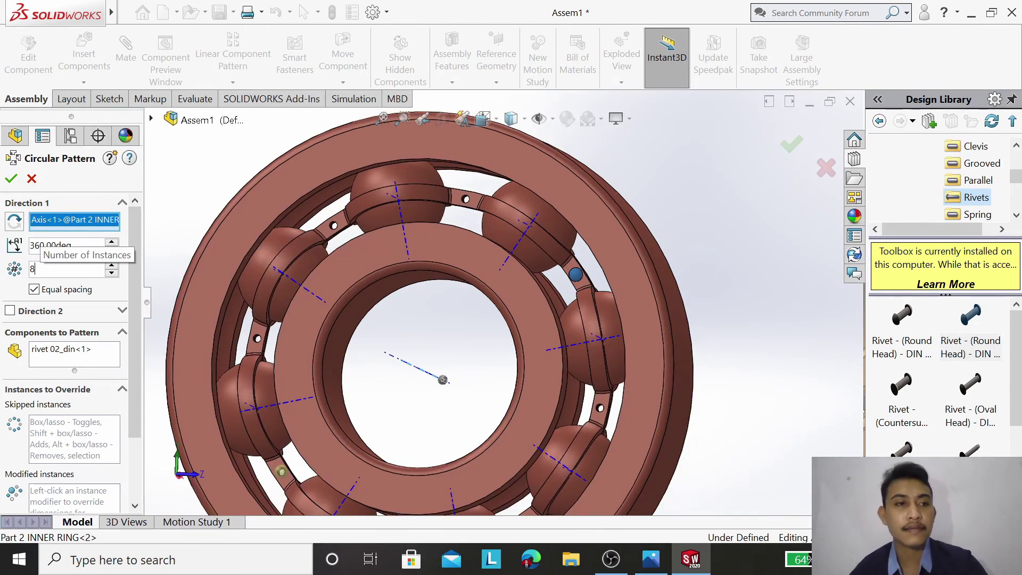
{"action": "key", "text": "Return"}
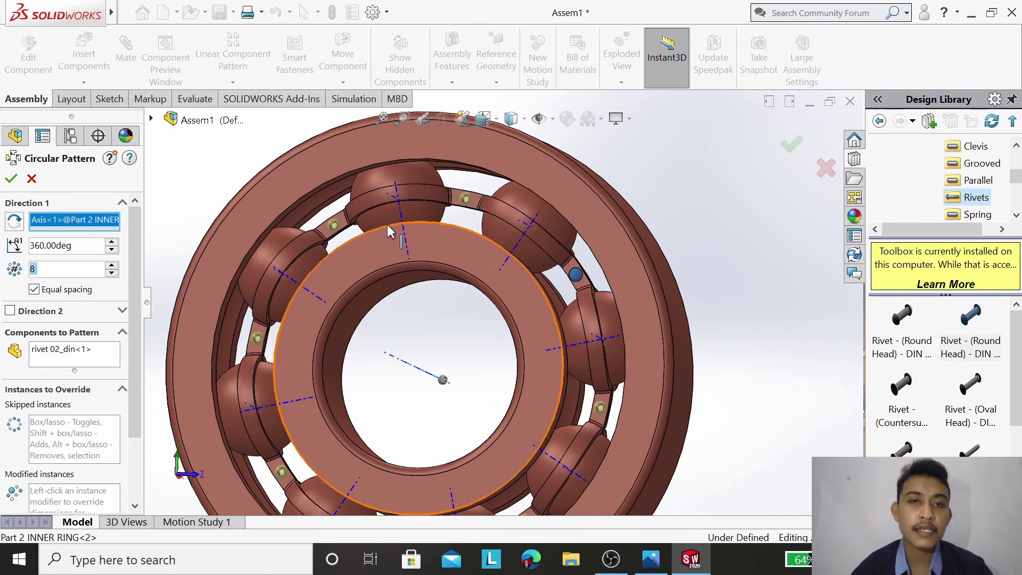
{"action": "left_click", "coordinate": [12, 180]}
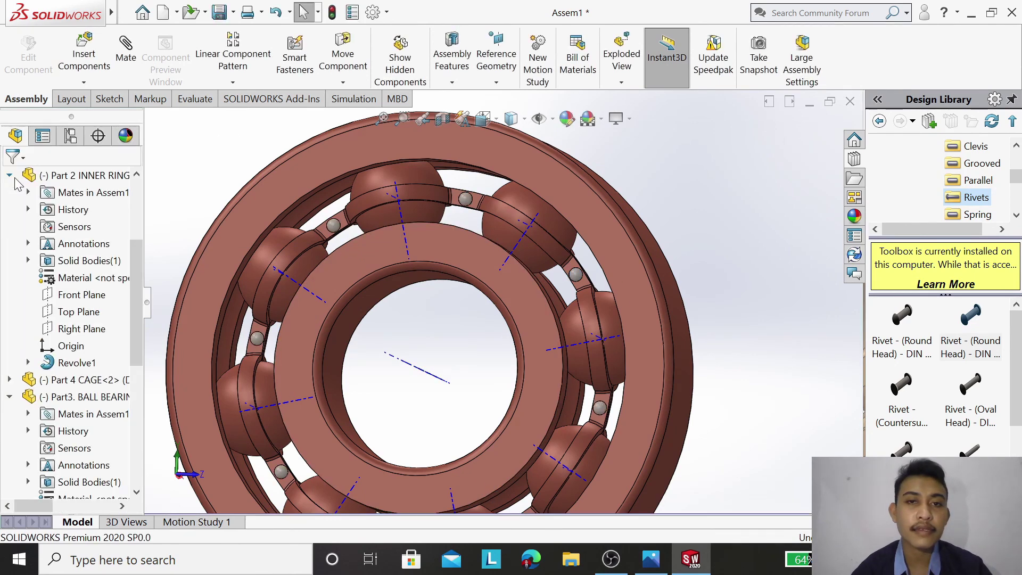
Step: Turn off View Temporary Axes so the axes disappear from the bearing
{"action": "right_click", "coordinate": [695, 183]}
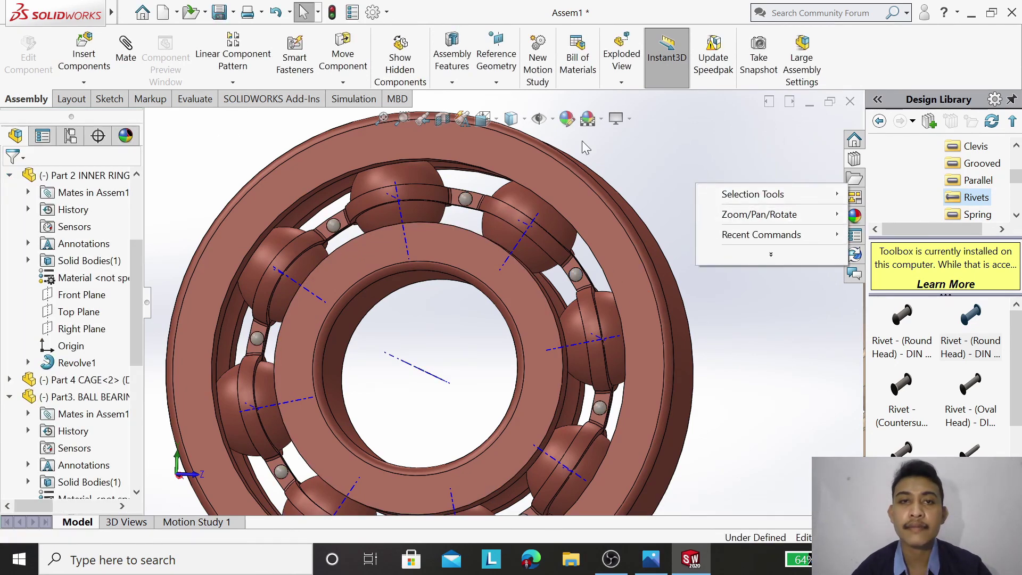
{"action": "left_click", "coordinate": [554, 119]}
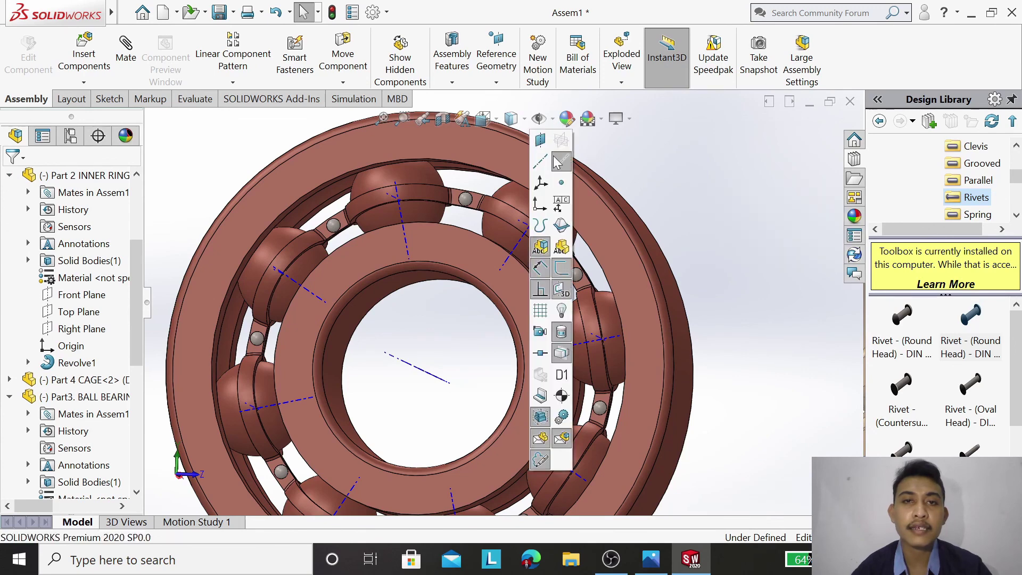
{"action": "left_click", "coordinate": [558, 167]}
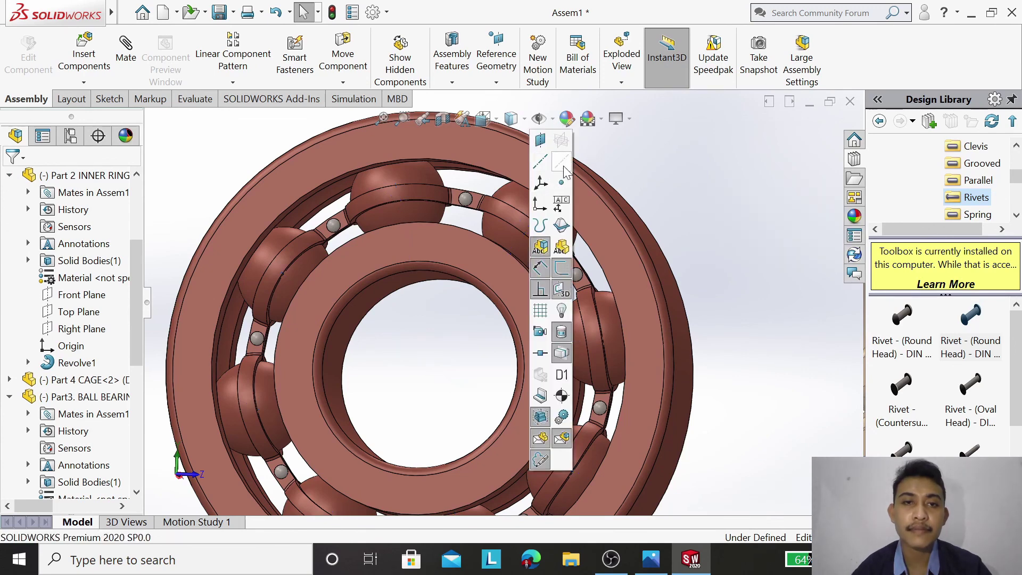
Step: Rotate the bearing to a side view and zoom to show all eight seated rivets
{"action": "right_click", "coordinate": [669, 196]}
{"action": "mouse_move", "coordinate": [731, 228]}
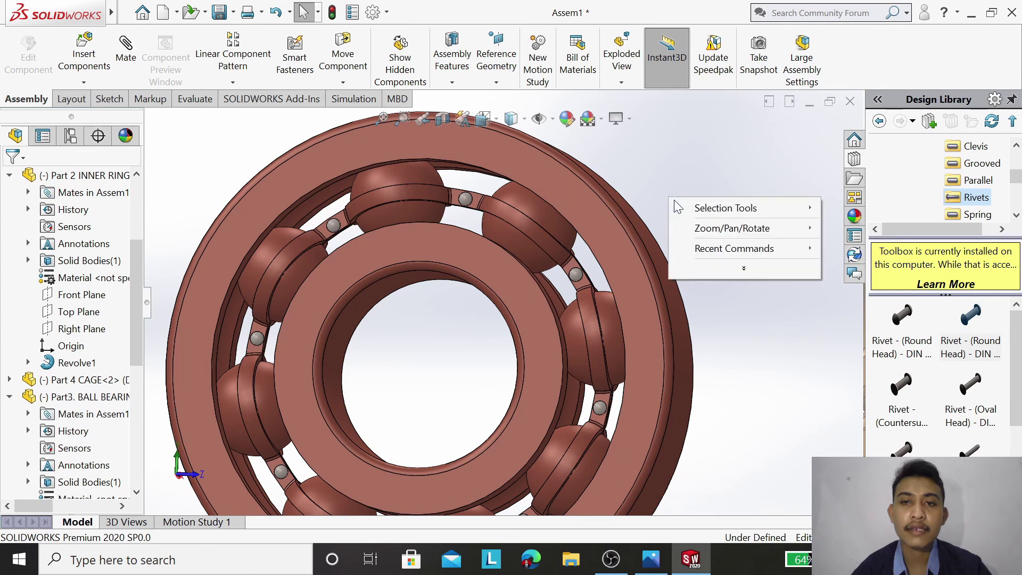
{"action": "left_click", "coordinate": [869, 286]}
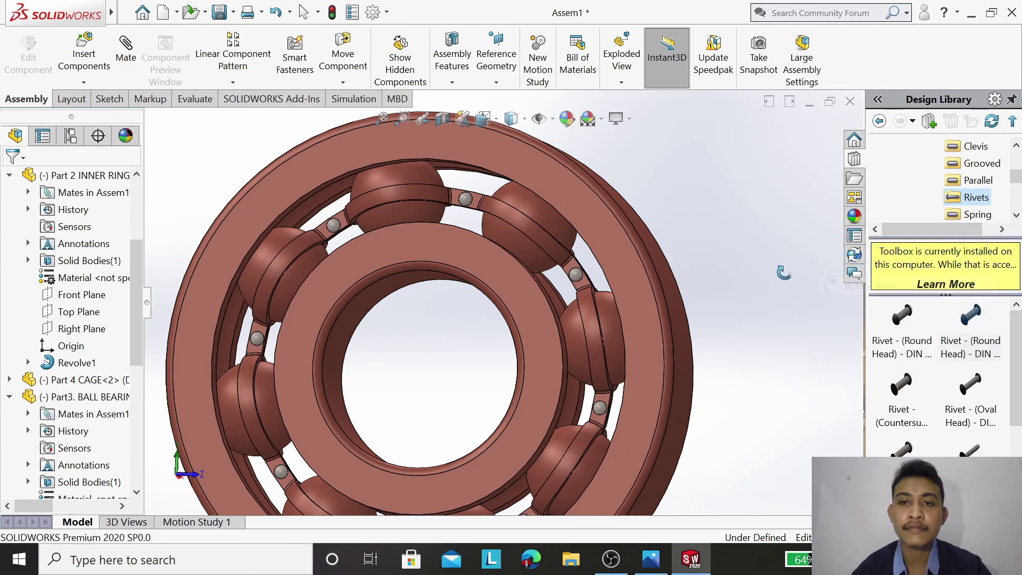
{"action": "left_click_drag", "start_coordinate": [745, 298], "coordinate": [421, 313]}
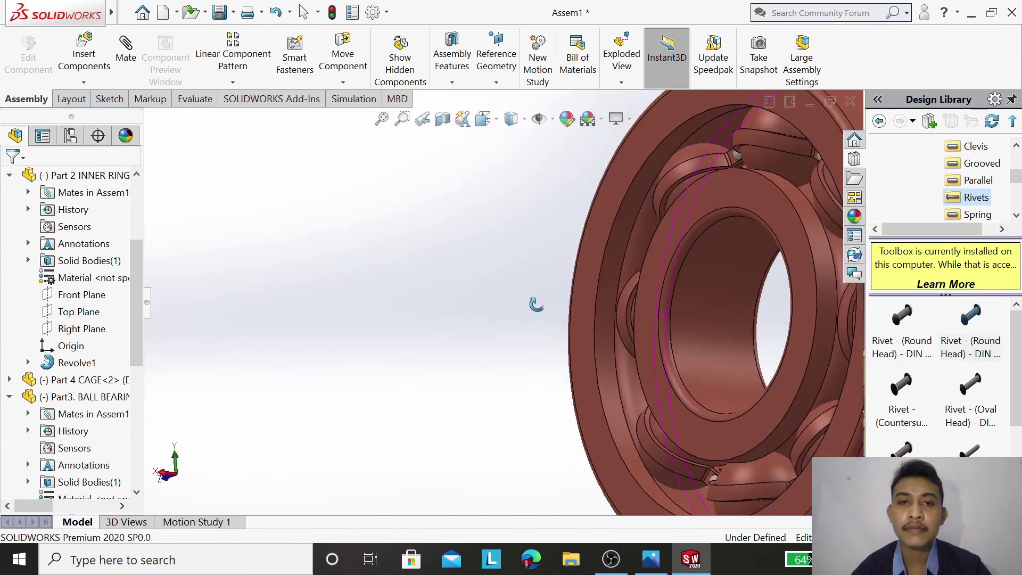
{"action": "scroll", "coordinate": [421, 313], "scroll_direction": "up", "scroll_amount": 5}
{"action": "scroll", "coordinate": [421, 313], "scroll_direction": "up", "scroll_amount": 3}
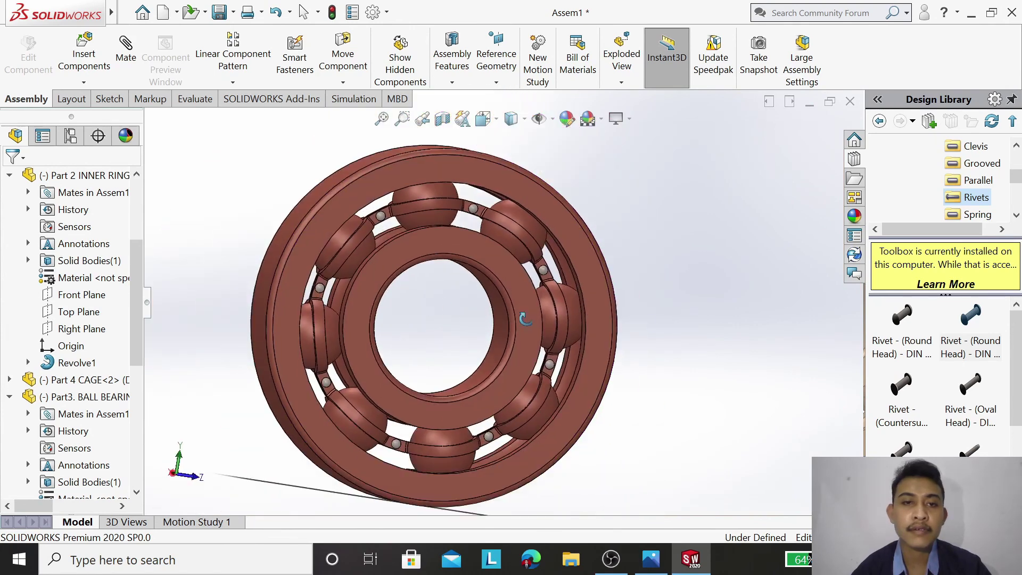
{"action": "right_click", "coordinate": [667, 292]}
{"action": "left_click", "coordinate": [682, 302]}
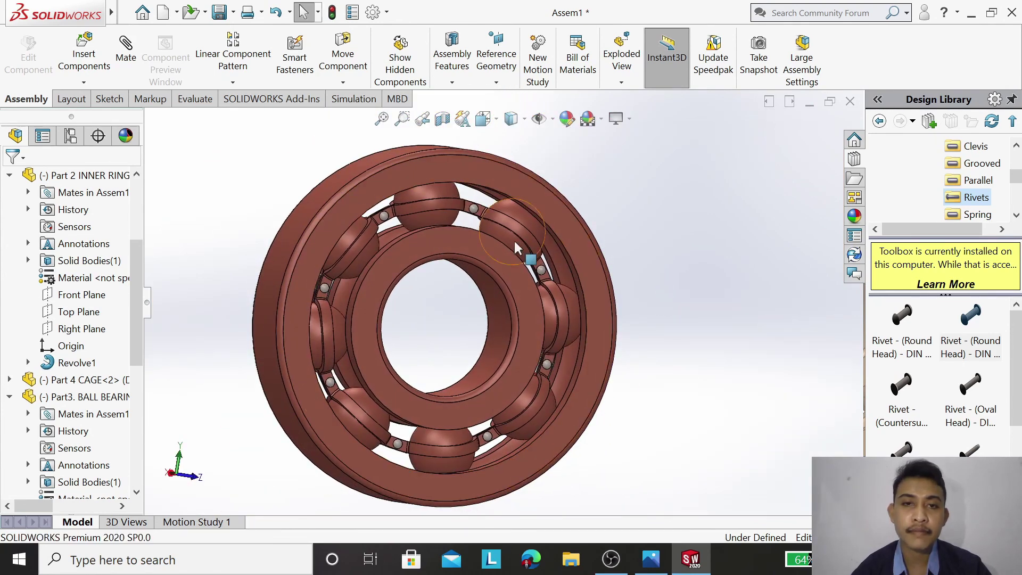